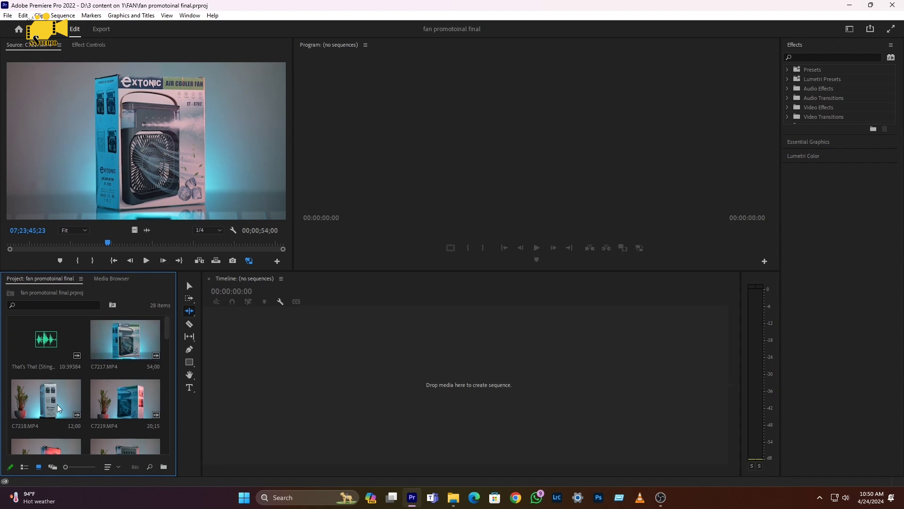
- Open clip C7219.MP4 in the source monitor and mark its In point at 07;24;46;12
{"action": "scroll", "coordinate": [131, 332], "scroll_direction": "up", "scroll_amount": 1}
{"action": "double_click", "coordinate": [130, 327]}
{"action": "scroll", "coordinate": [133, 339], "scroll_direction": "down", "scroll_amount": 1}
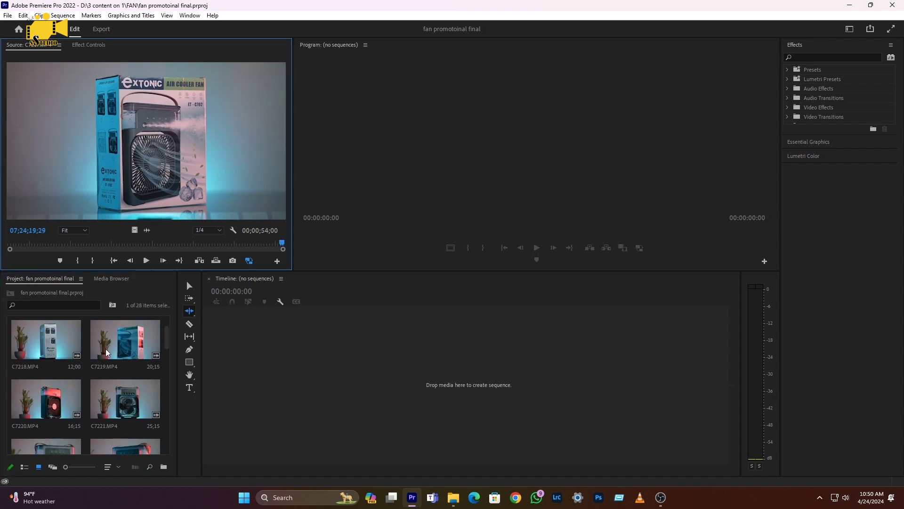
{"action": "double_click", "coordinate": [136, 354]}
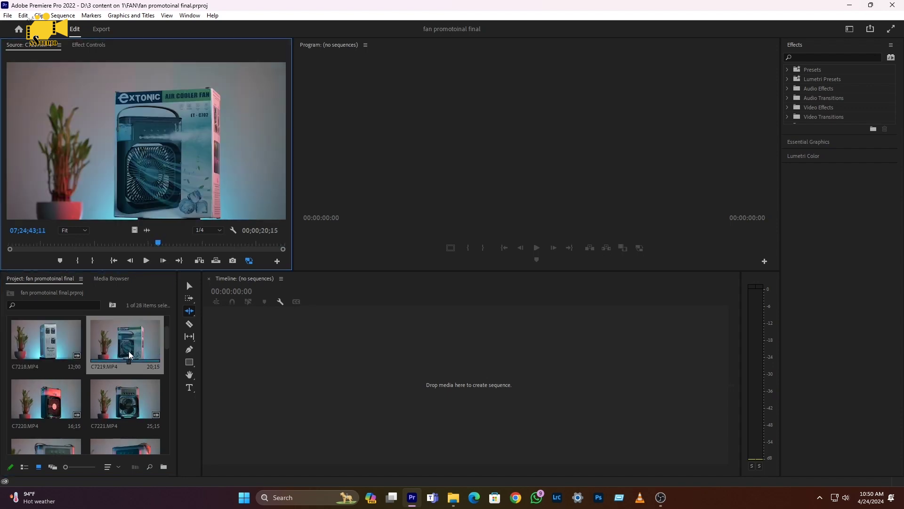
{"action": "left_click", "coordinate": [159, 243]}
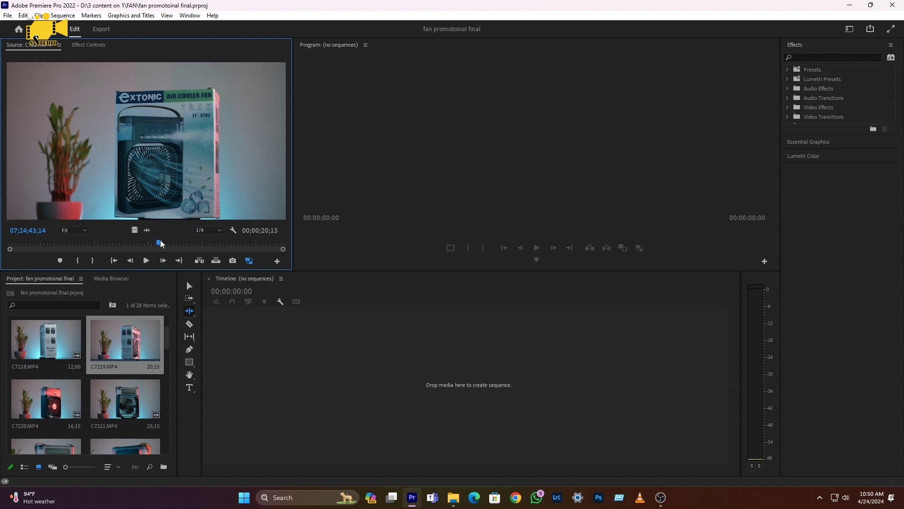
{"action": "key", "text": "XF86AudioMute"}
{"action": "left_click_drag", "start_coordinate": [160, 243], "coordinate": [200, 251]}
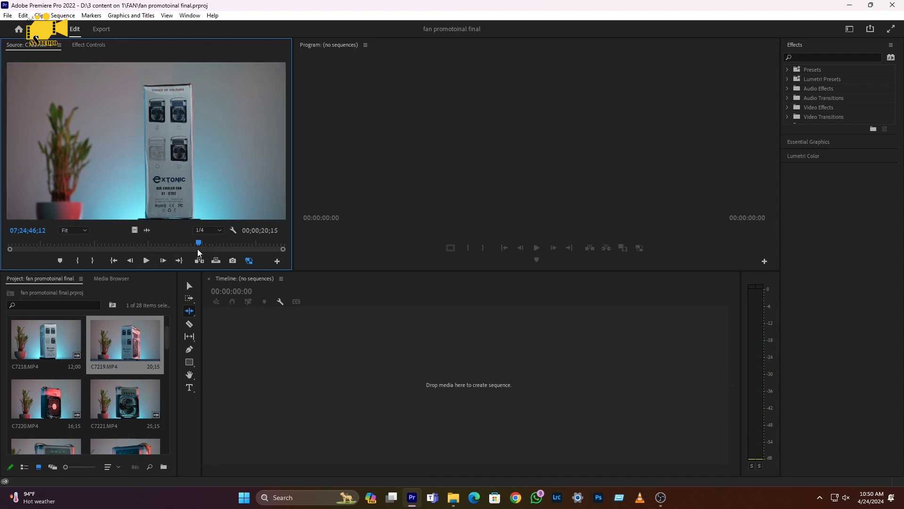
{"action": "left_click", "coordinate": [79, 263]}
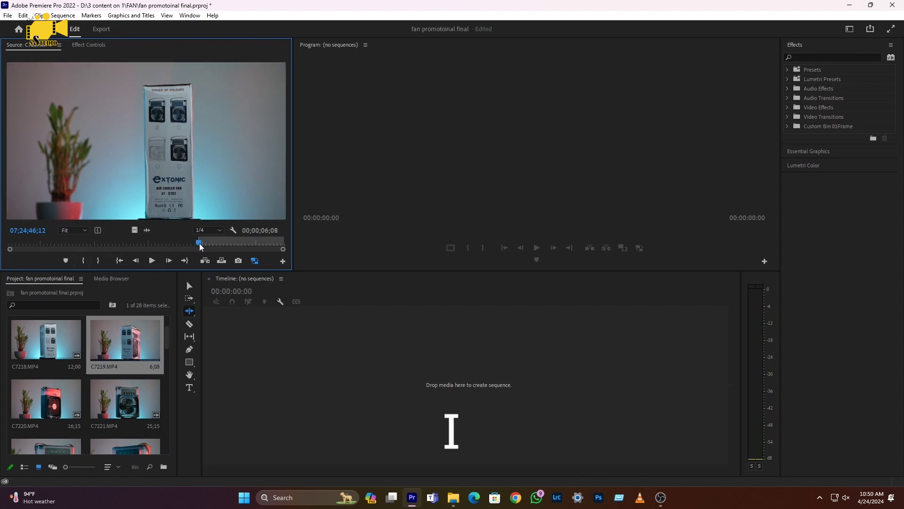
- Mark the Out point of C7219.MP4 at 07;24;47;26 and create a new sequence from the video-only portion
{"action": "key", "text": "space"}
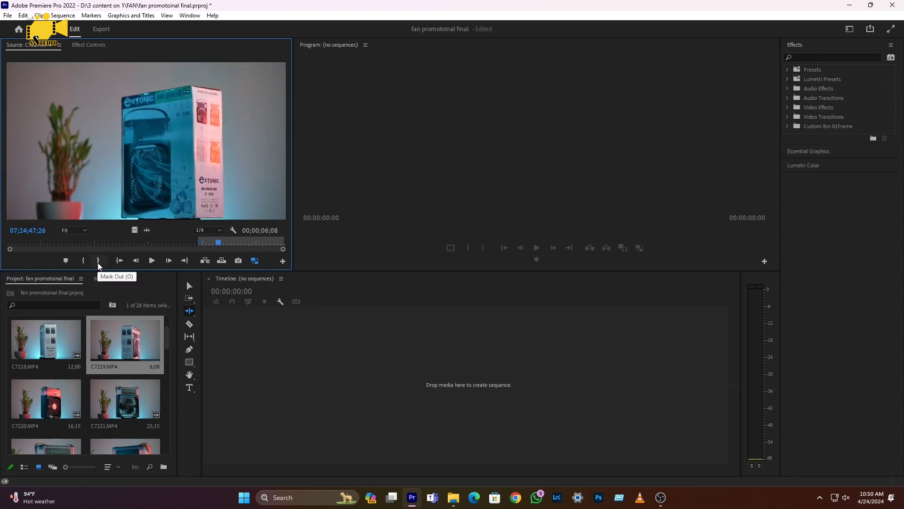
{"action": "key", "text": "o"}
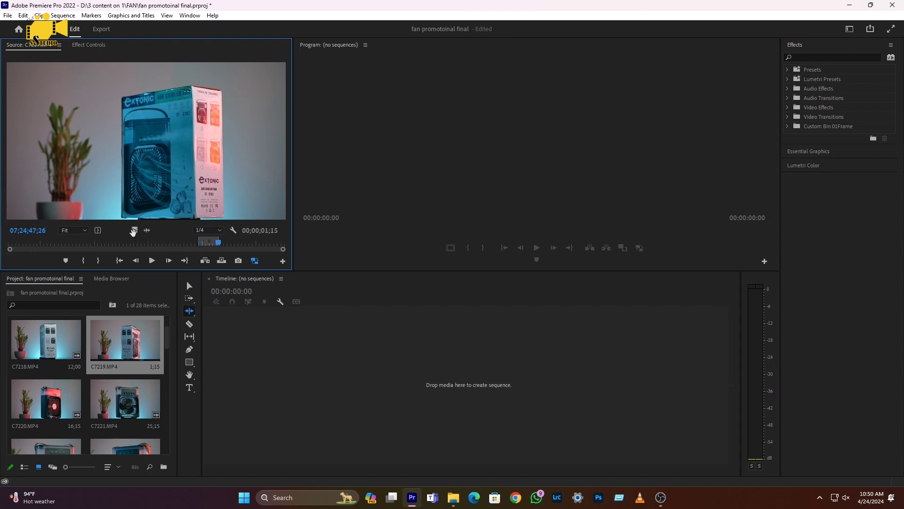
{"action": "left_click_drag", "start_coordinate": [133, 230], "coordinate": [230, 358]}
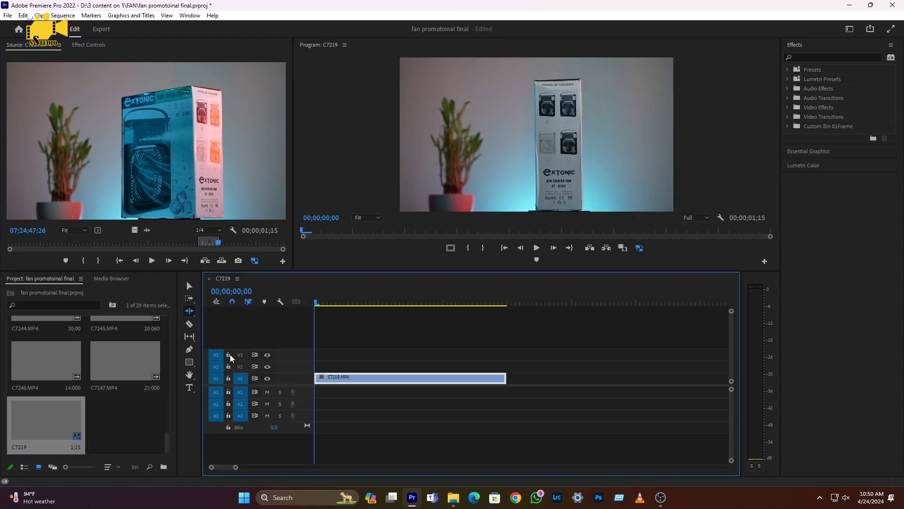
{"action": "left_click", "coordinate": [325, 302]}
{"action": "left_click_drag", "start_coordinate": [325, 302], "coordinate": [340, 303]}
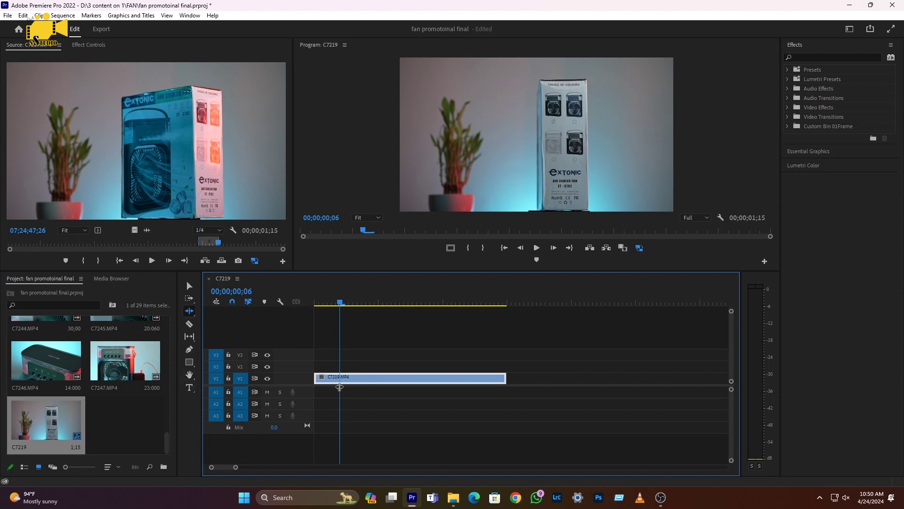
- Add the That's That (Sting) music to audio track A1 from the sequence start and play back the result
{"action": "scroll", "coordinate": [101, 389], "scroll_direction": "up", "scroll_amount": 10}
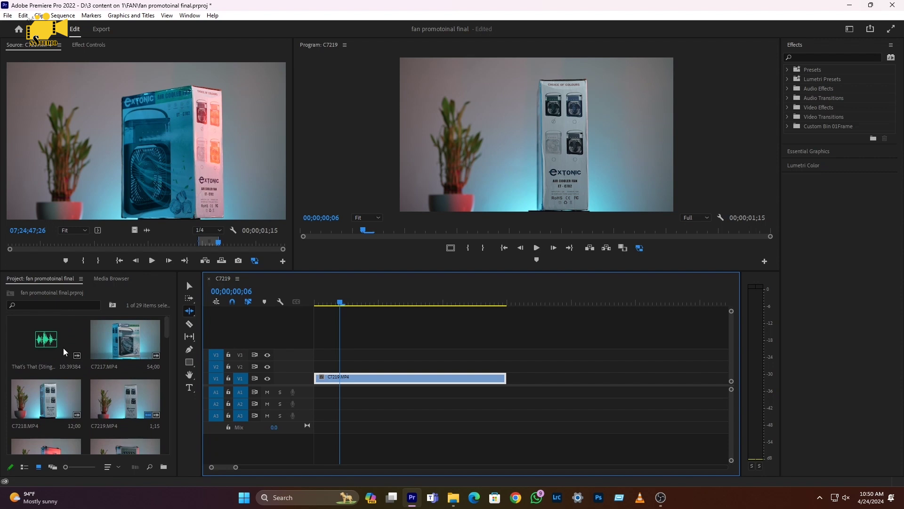
{"action": "left_click_drag", "start_coordinate": [42, 351], "coordinate": [315, 401]}
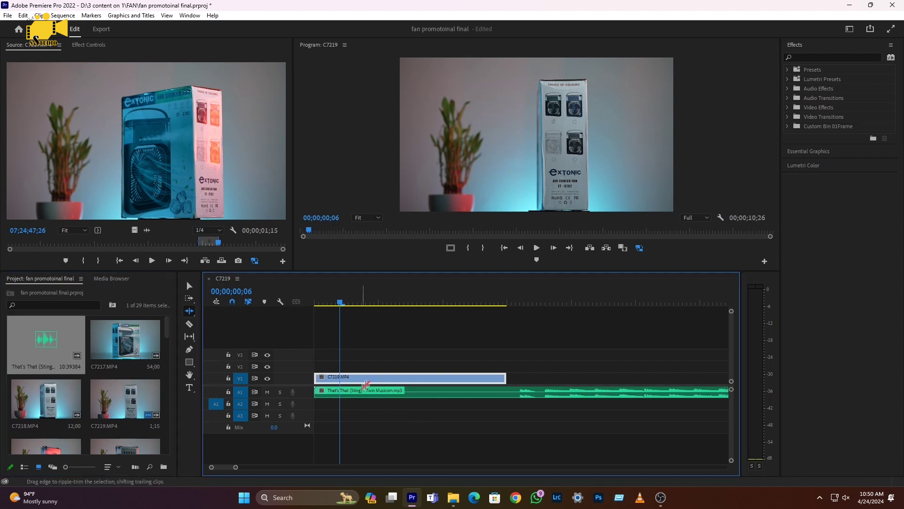
{"action": "key", "text": "backslash"}
{"action": "key", "text": "space"}
{"action": "key", "text": "XF86AudioMute"}
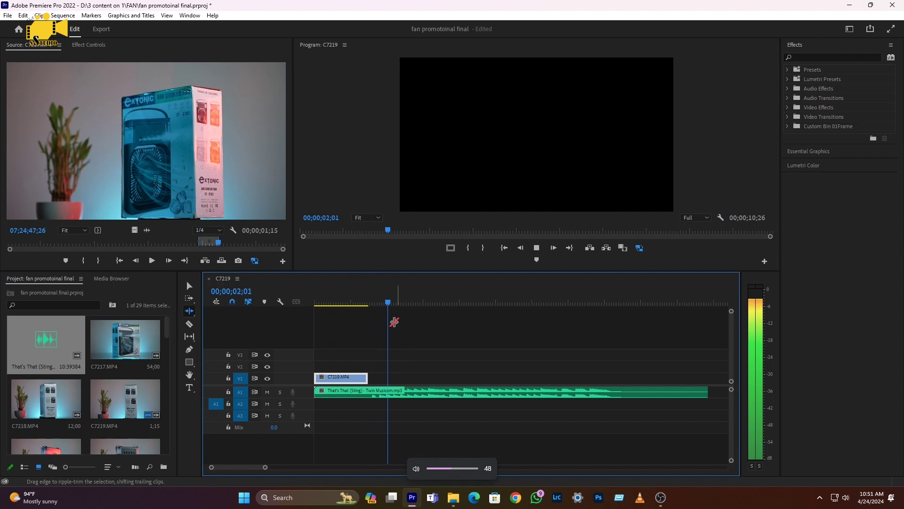
{"action": "left_click_drag", "start_coordinate": [403, 302], "coordinate": [368, 301]}
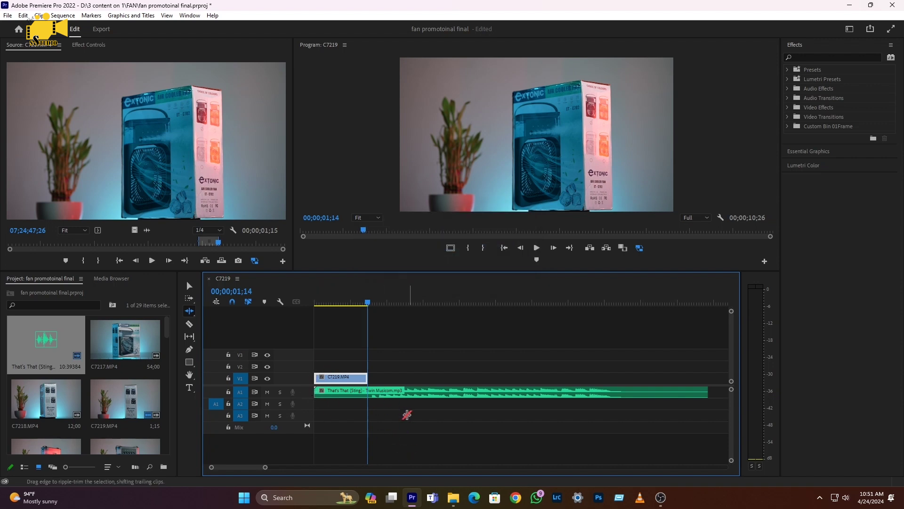
{"action": "scroll", "coordinate": [408, 417], "scroll_direction": "down", "scroll_amount": 5}
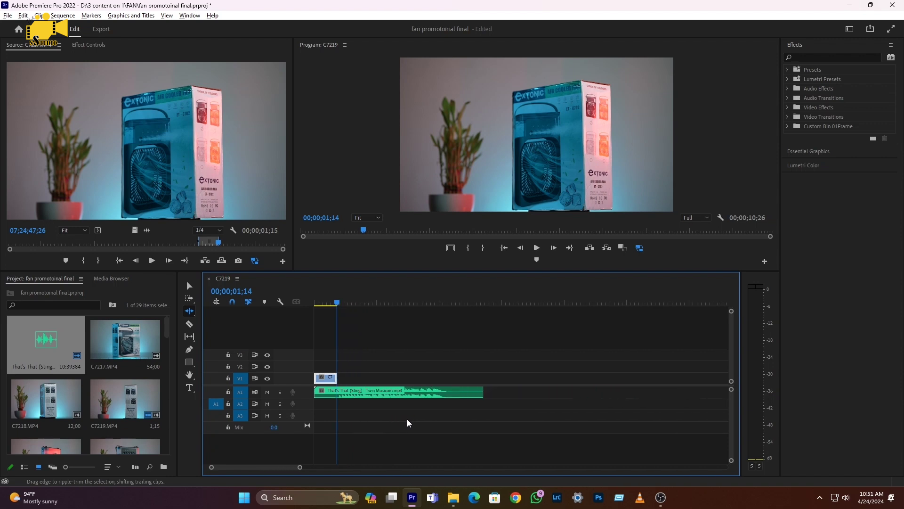
{"action": "scroll", "coordinate": [402, 423], "scroll_direction": "up", "scroll_amount": 6}
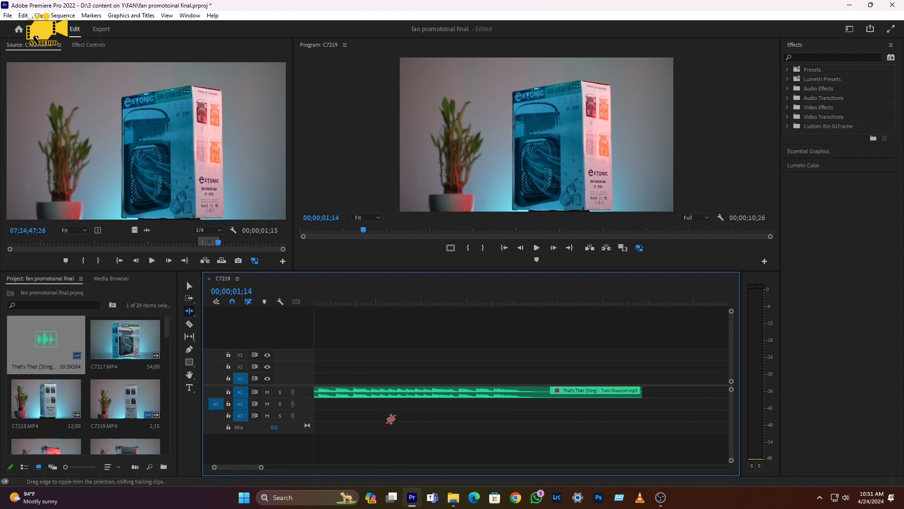
{"action": "left_click_drag", "start_coordinate": [260, 467], "coordinate": [338, 481]}
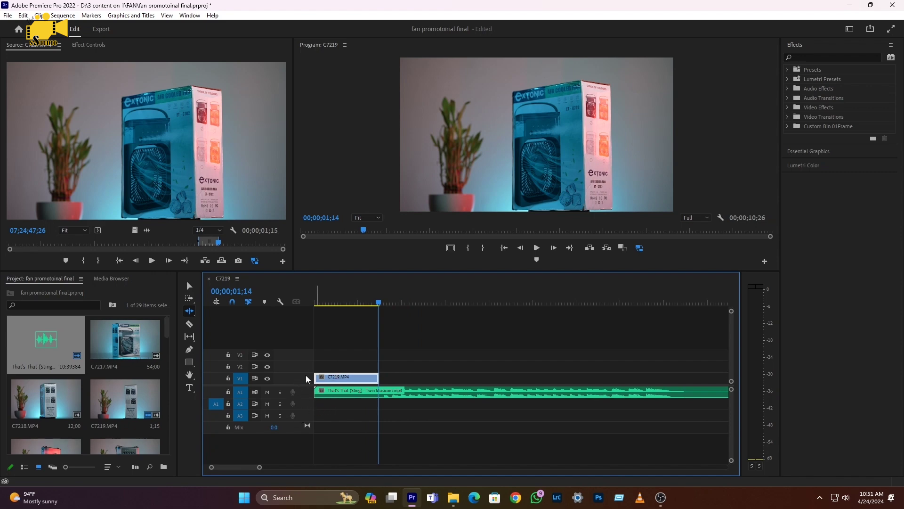
- Try taller display heights for video tracks V1 and V2 in the timeline, and restore their compact heights
{"action": "left_click_drag", "start_coordinate": [301, 373], "coordinate": [322, 345]}
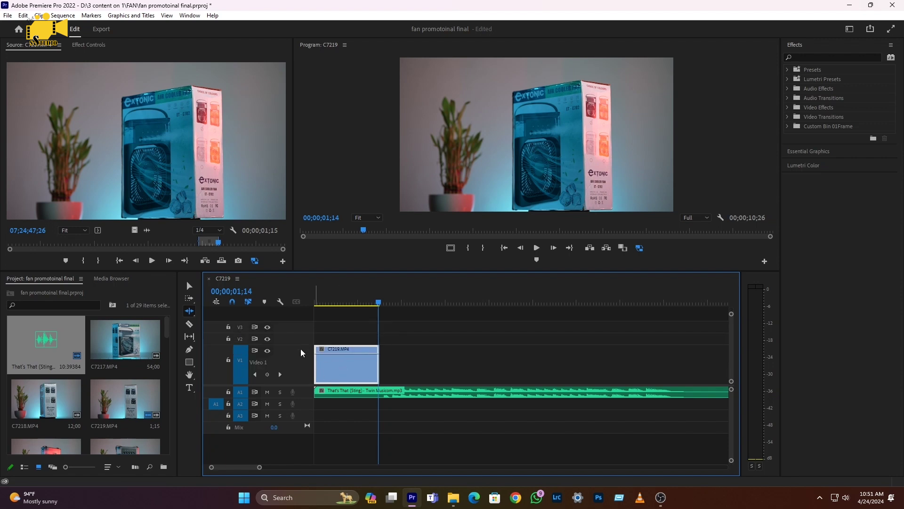
{"action": "left_click_drag", "start_coordinate": [302, 361], "coordinate": [302, 360]}
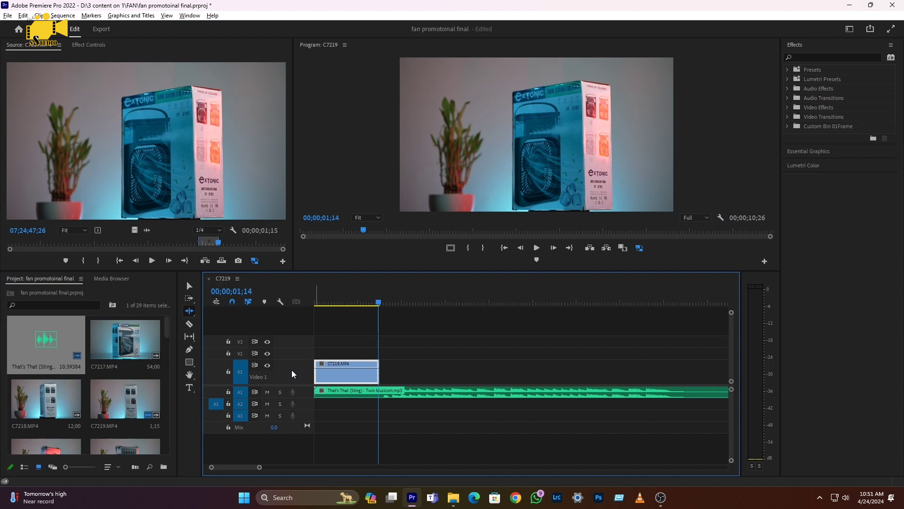
{"action": "scroll", "coordinate": [292, 374], "scroll_direction": "up", "scroll_amount": 5}
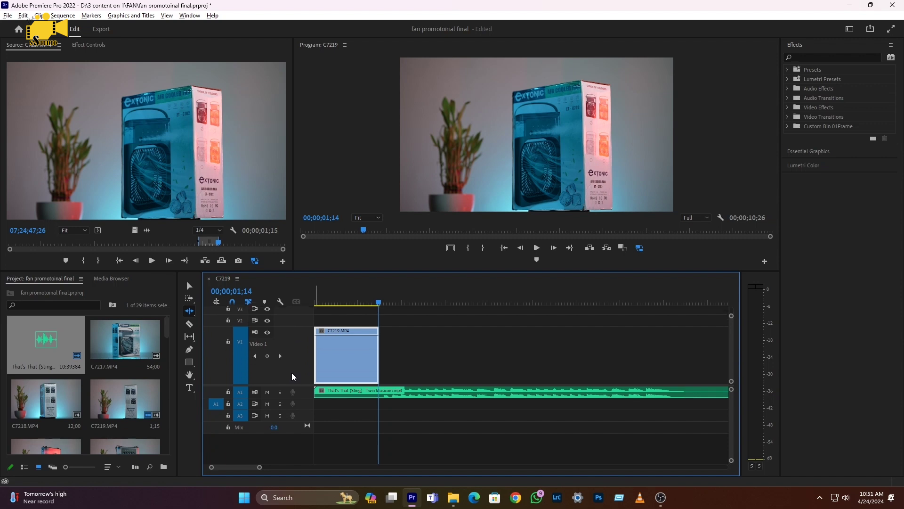
{"action": "scroll", "coordinate": [293, 374], "scroll_direction": "down", "scroll_amount": 7}
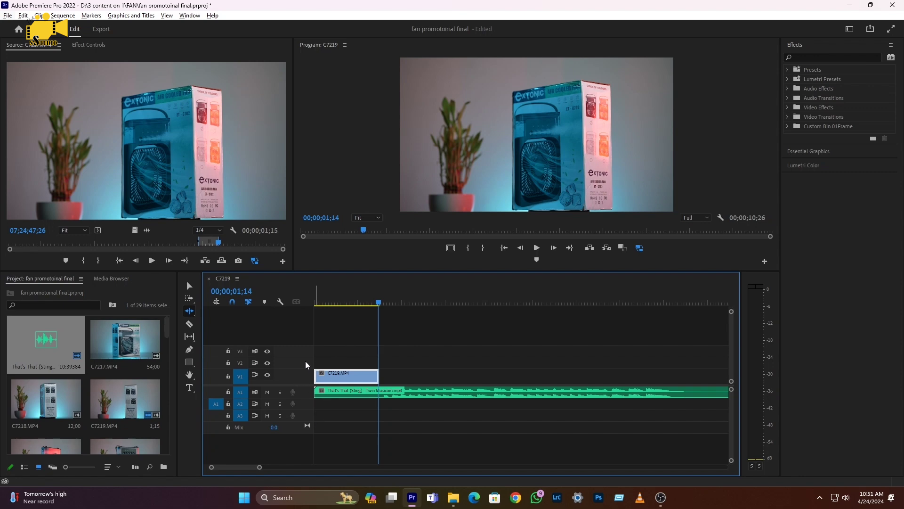
{"action": "scroll", "coordinate": [302, 367], "scroll_direction": "up", "scroll_amount": 5}
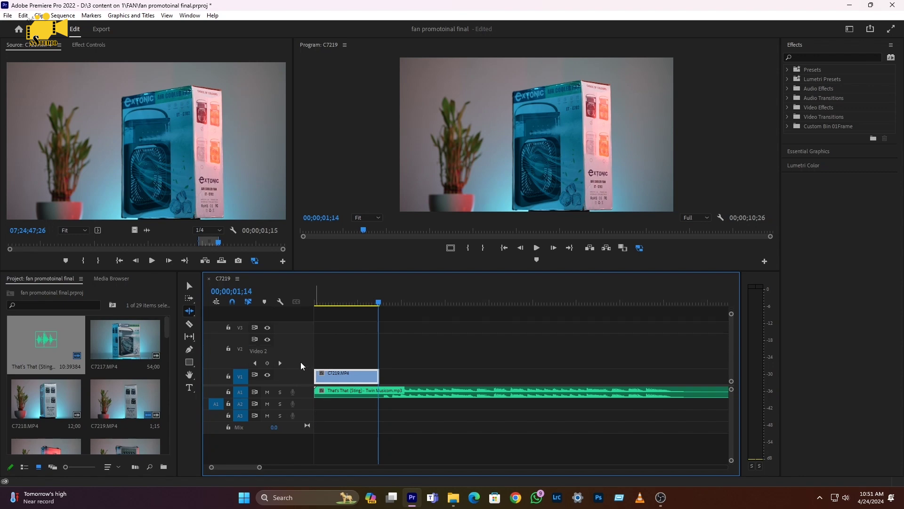
{"action": "scroll", "coordinate": [302, 381], "scroll_direction": "up", "scroll_amount": 3}
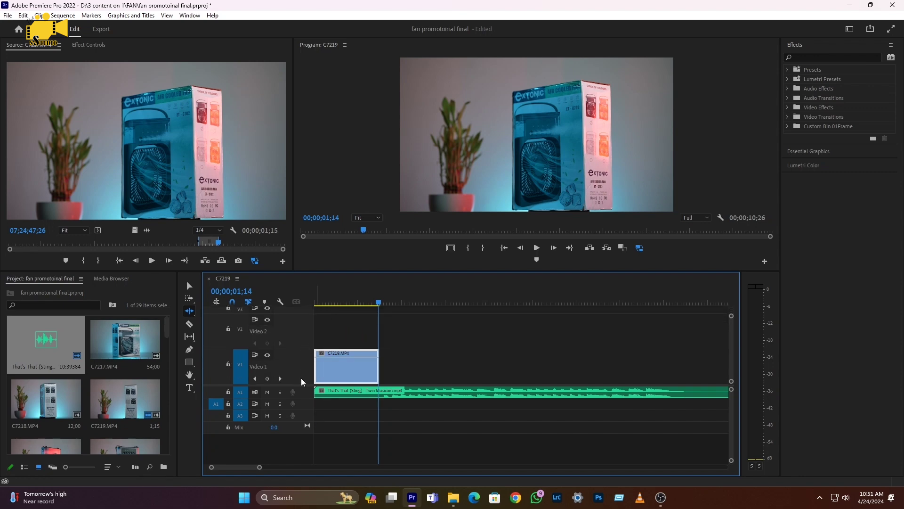
{"action": "scroll", "coordinate": [303, 379], "scroll_direction": "down", "scroll_amount": 3}
{"action": "scroll", "coordinate": [304, 363], "scroll_direction": "down", "scroll_amount": 5}
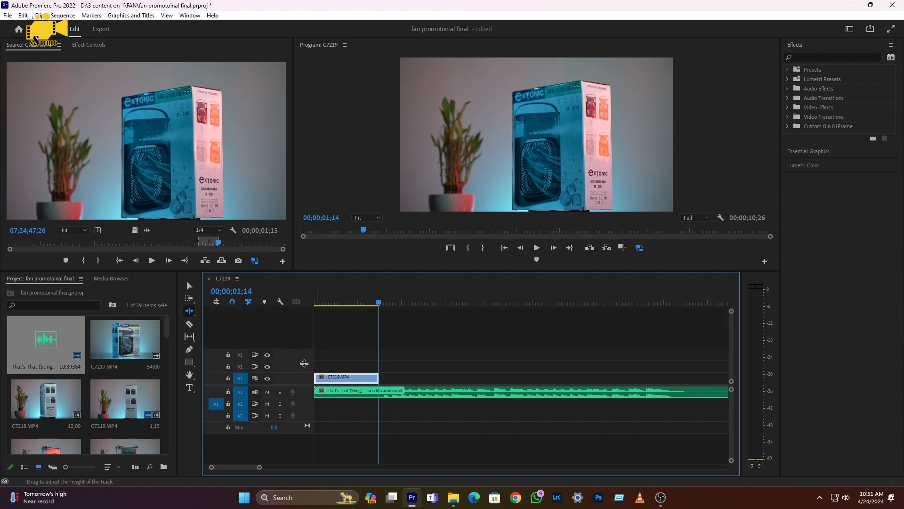
- Play the sequence from the start, stop the playhead at 00;00;01;17 just past the video clip, and activate the Razor tool
{"action": "scroll", "coordinate": [395, 419], "scroll_direction": "up", "scroll_amount": 2}
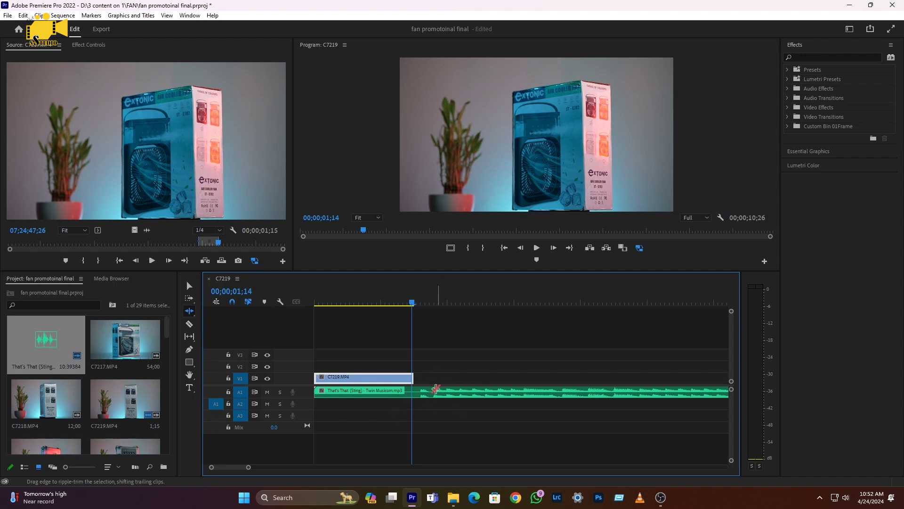
{"action": "left_click", "coordinate": [378, 305]}
{"action": "key", "text": "Home"}
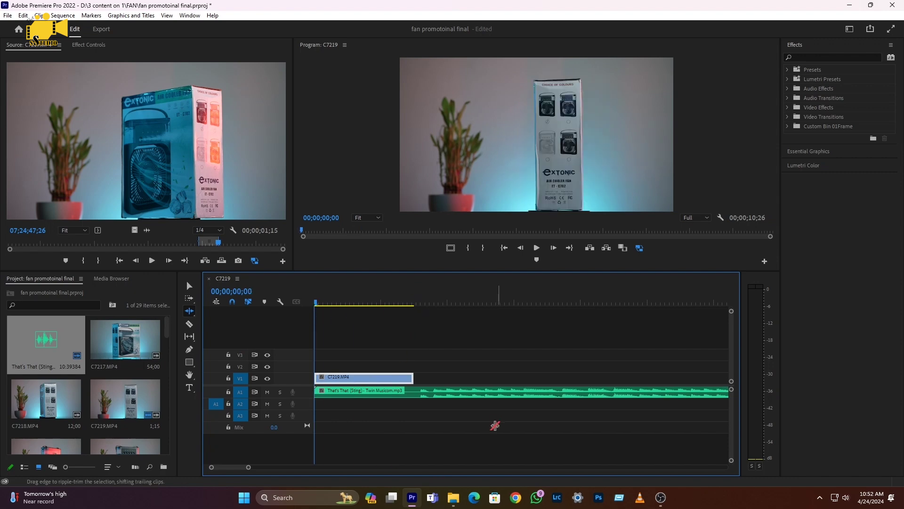
{"action": "left_click", "coordinate": [189, 286]}
{"action": "left_click", "coordinate": [449, 392]}
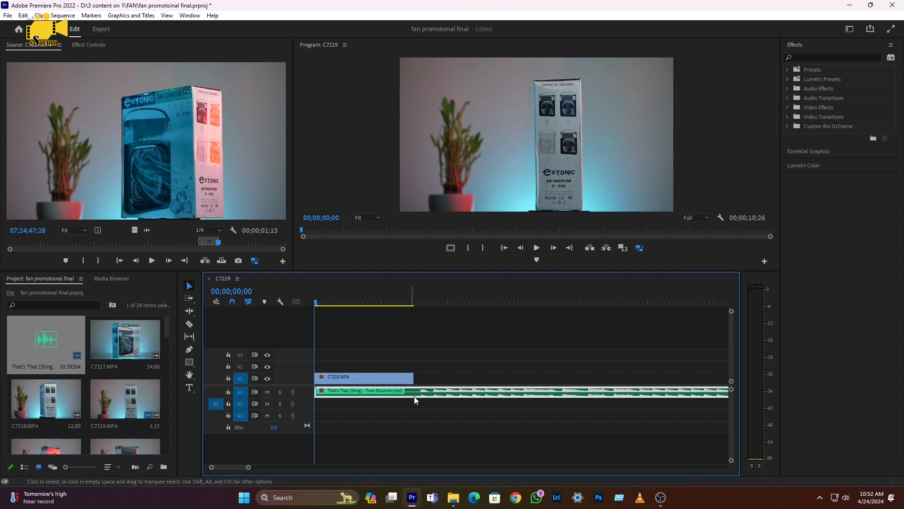
{"action": "key", "text": "space"}
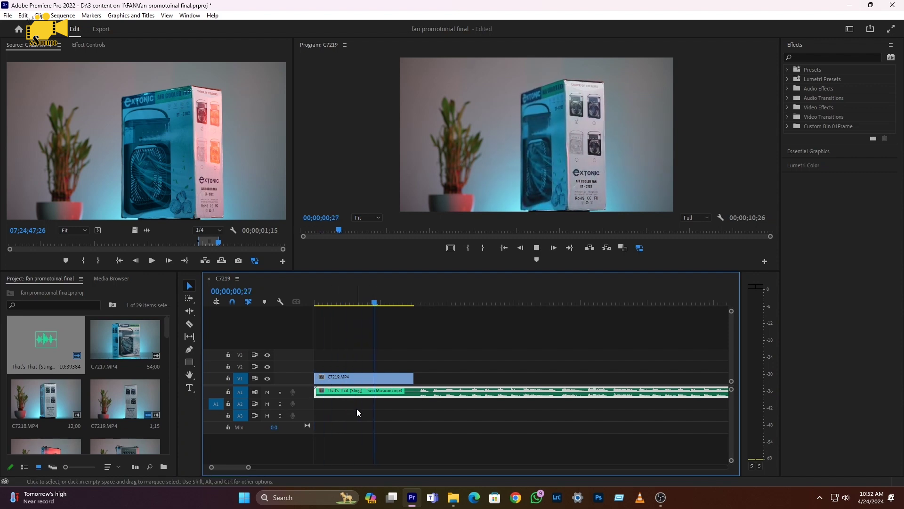
{"action": "left_click", "coordinate": [419, 302]}
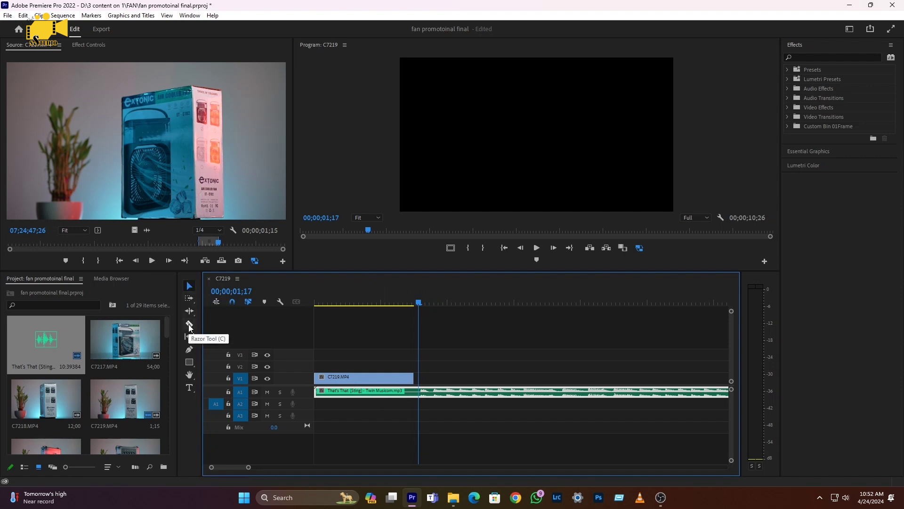
{"action": "key", "text": "c"}
{"action": "left_click", "coordinate": [189, 324]}
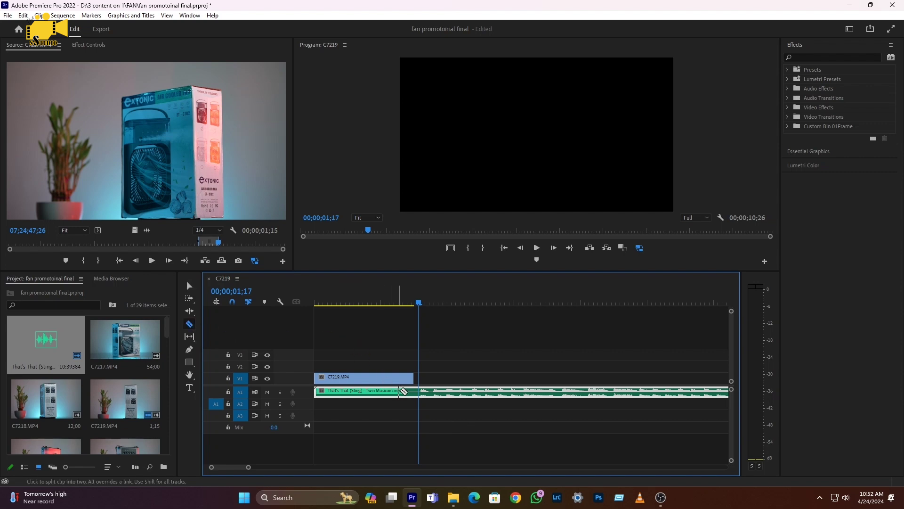
- Try cutting the music clip at three points before the playhead, and undo all three cuts
{"action": "left_click", "coordinate": [334, 391]}
{"action": "left_click", "coordinate": [363, 390]}
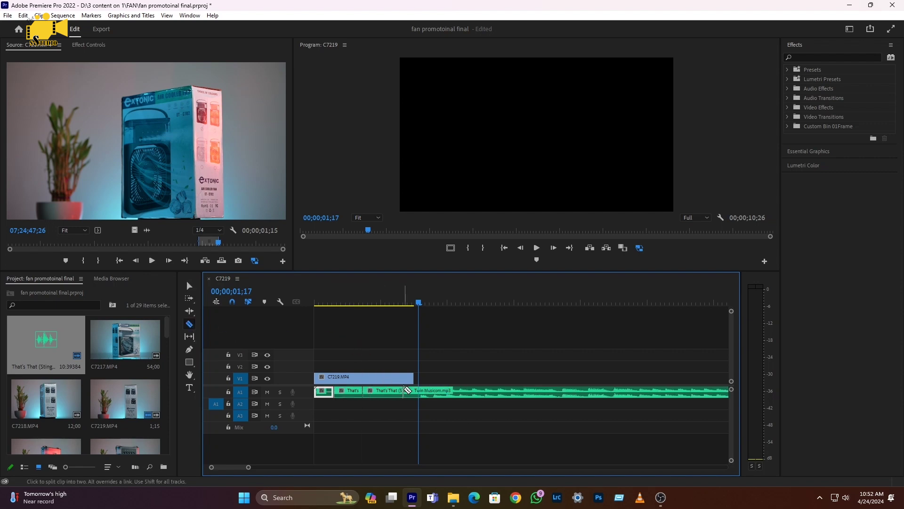
{"action": "left_click", "coordinate": [403, 391]}
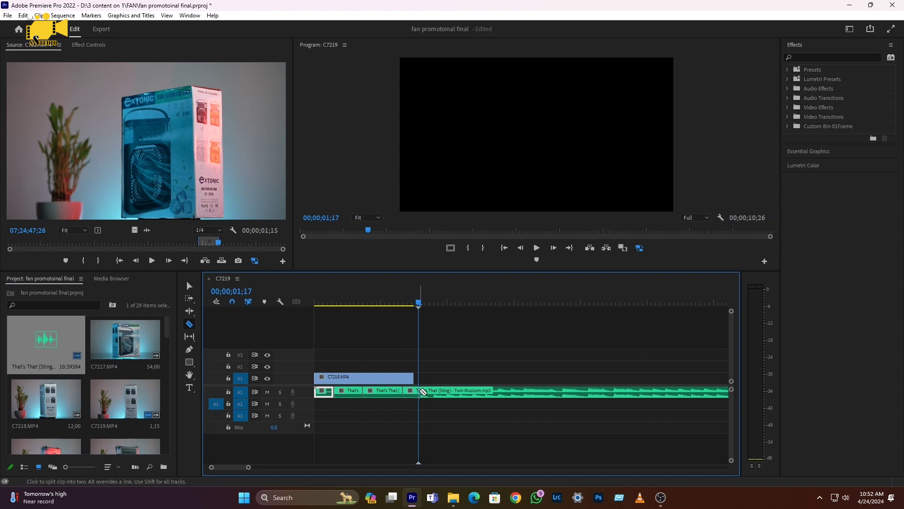
{"action": "key", "text": "ctrl+z"}
{"action": "key", "text": "ctrl+z"}
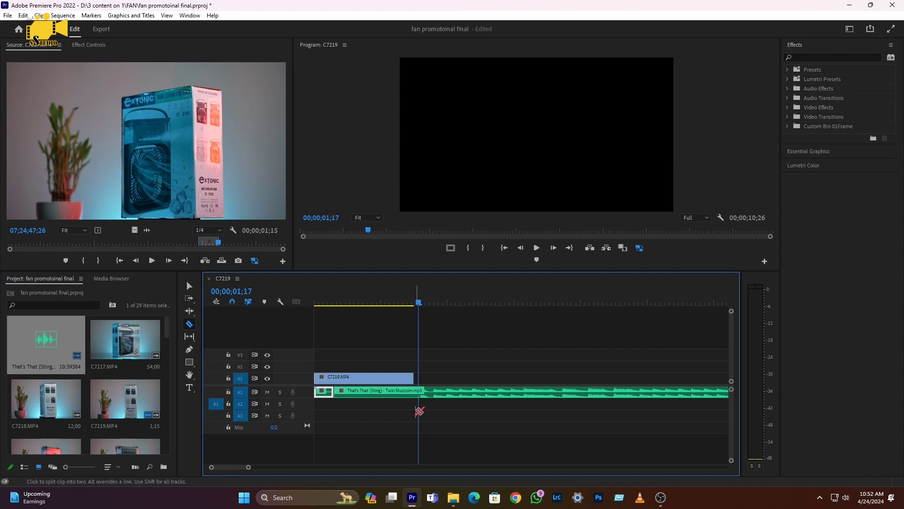
{"action": "key", "text": "ctrl+z"}
- Split the music clip on track A1 at the playhead position, 00;00;01;17, and return to the Selection tool
{"action": "left_click", "coordinate": [419, 392]}
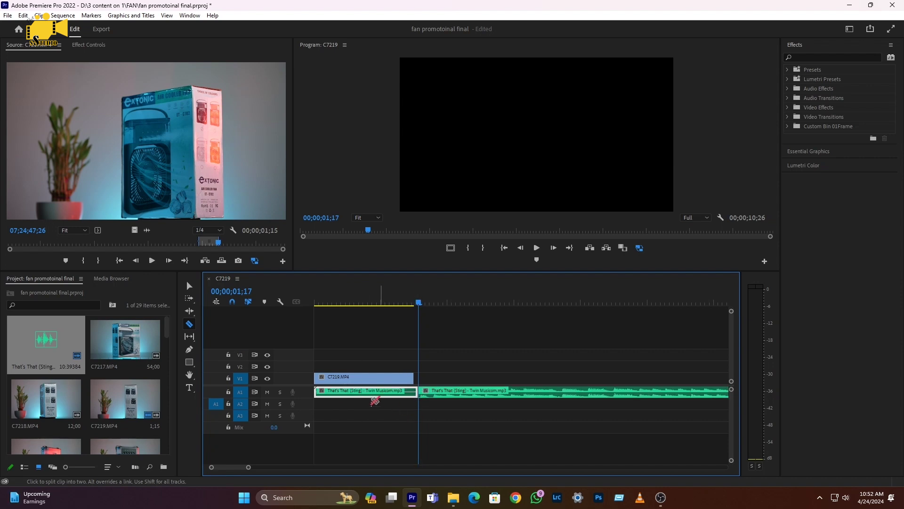
{"action": "key", "text": "v"}
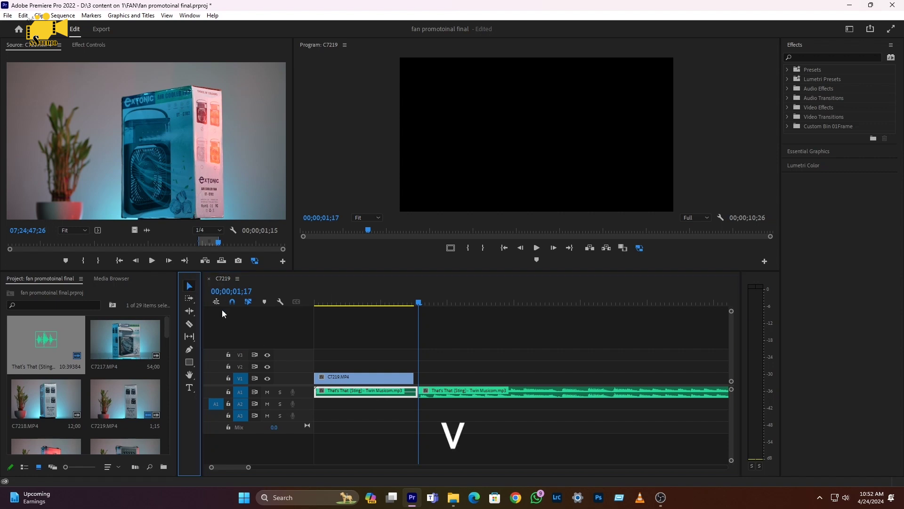
- Select the two music segments on either side of the cut alternately to check that they are separate clips
{"action": "left_click", "coordinate": [477, 391]}
{"action": "left_click", "coordinate": [410, 393]}
{"action": "left_click", "coordinate": [460, 394]}
{"action": "left_click", "coordinate": [374, 393]}
{"action": "left_click", "coordinate": [454, 394]}
{"action": "left_click", "coordinate": [389, 392]}
{"action": "left_click", "coordinate": [451, 391]}
{"action": "left_click", "coordinate": [413, 393]}
{"action": "left_click", "coordinate": [453, 391]}
{"action": "left_click", "coordinate": [399, 390]}
{"action": "left_click", "coordinate": [445, 391]}
{"action": "left_click", "coordinate": [394, 389]}
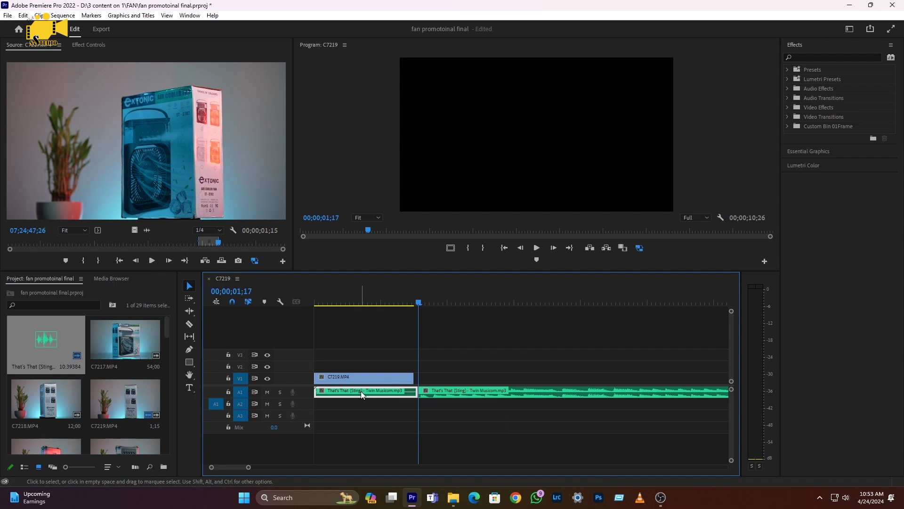
- Delete the music segment before the cut on A1, try a ripple delete of the leftover gap, and undo the ripple delete
{"action": "key", "text": "Delete"}
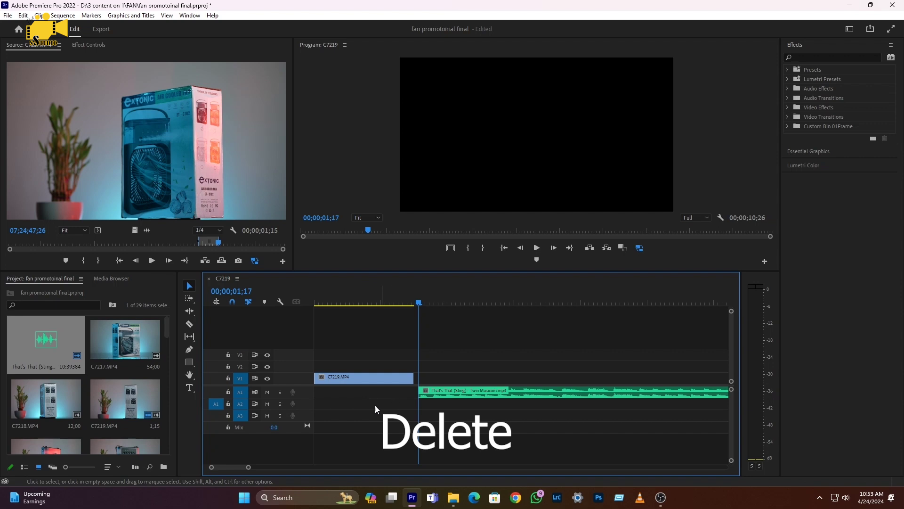
{"action": "right_click", "coordinate": [372, 395]}
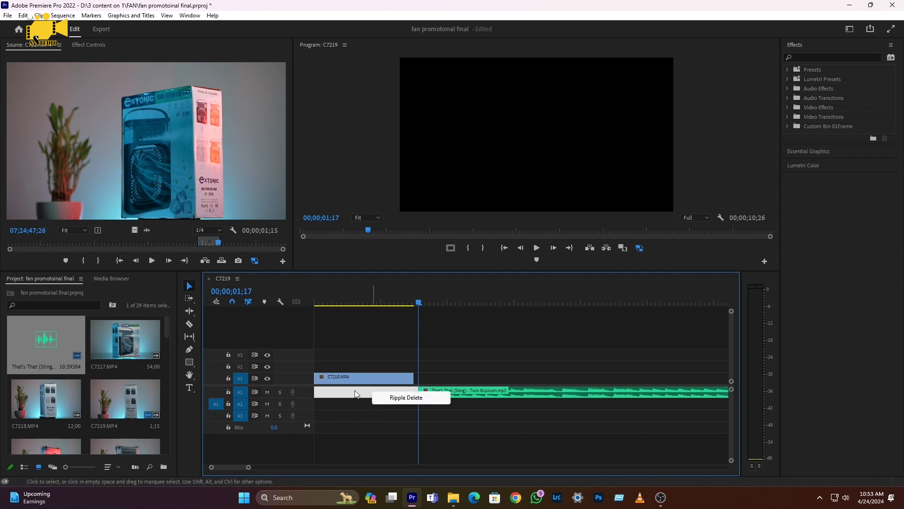
{"action": "left_click", "coordinate": [399, 397]}
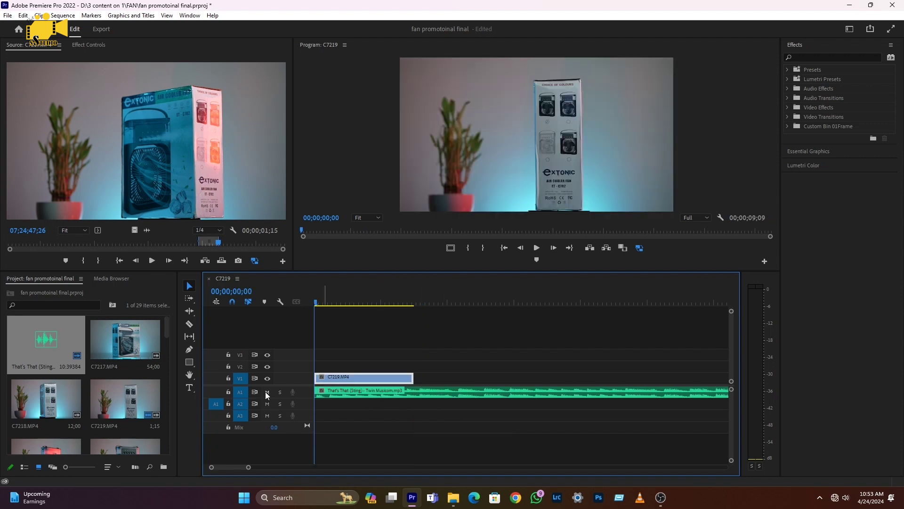
{"action": "left_click_drag", "start_coordinate": [452, 391], "coordinate": [349, 400]}
{"action": "key", "text": "ctrl+z"}
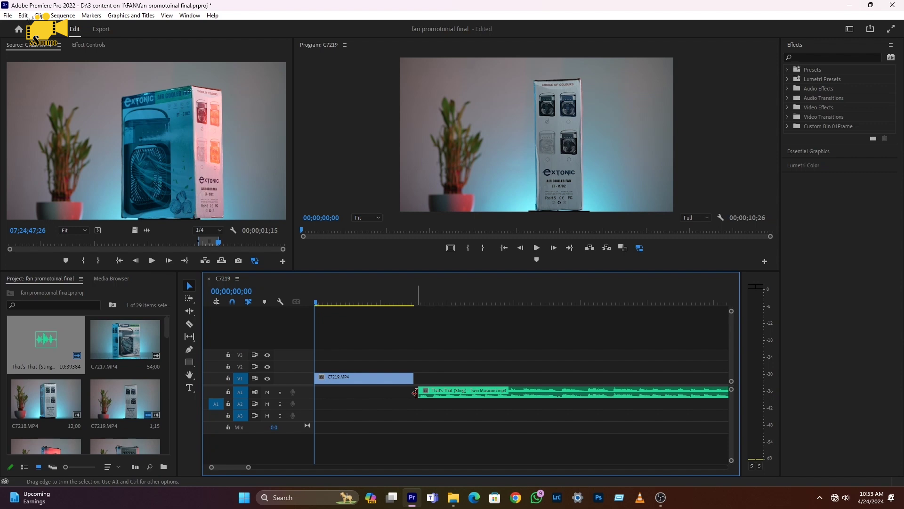
- Extend the music clip's start back to the end of C7219.MP4 and move the clip to the beginning of the sequence
{"action": "key", "text": "minus"}
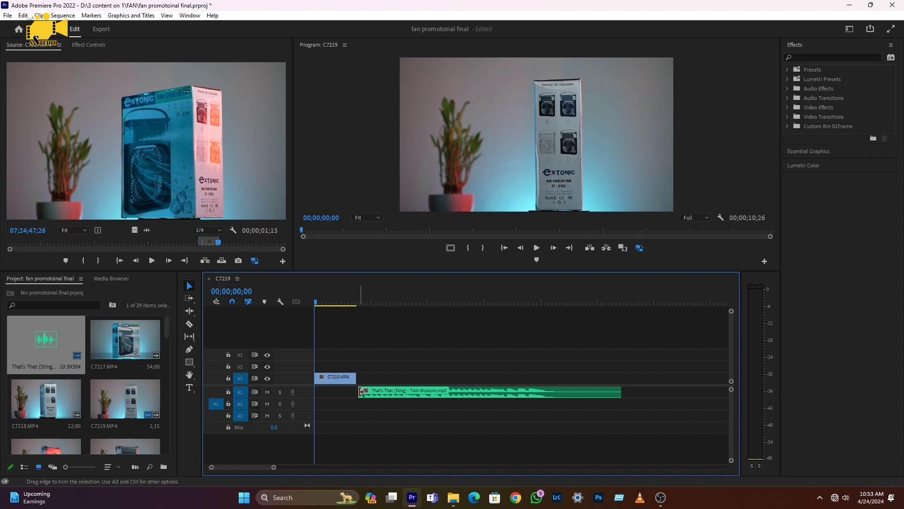
{"action": "left_click_drag", "start_coordinate": [361, 392], "coordinate": [356, 391]}
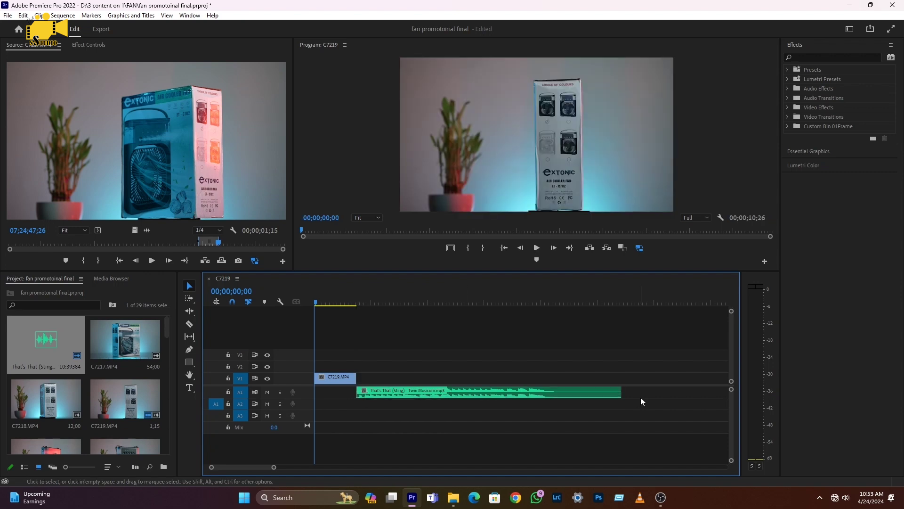
{"action": "left_click_drag", "start_coordinate": [537, 391], "coordinate": [595, 401]}
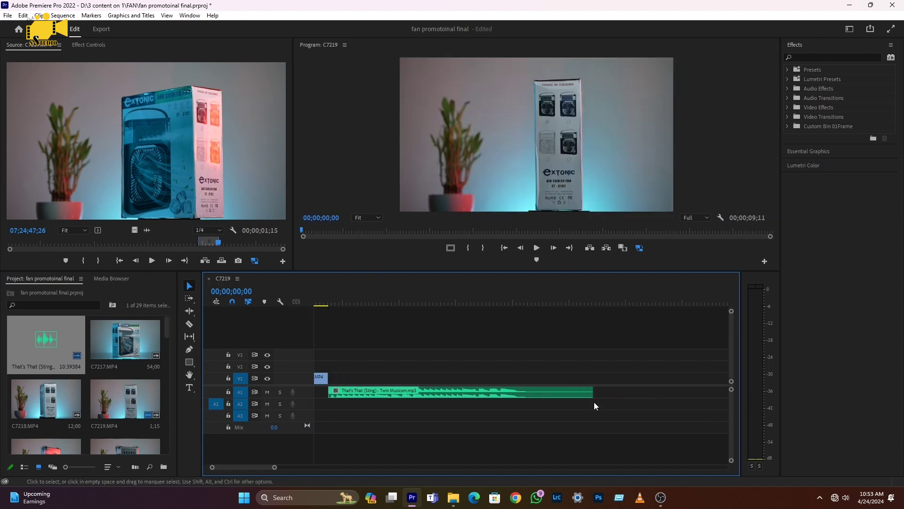
{"action": "scroll", "coordinate": [354, 403], "scroll_direction": "up", "scroll_amount": 3}
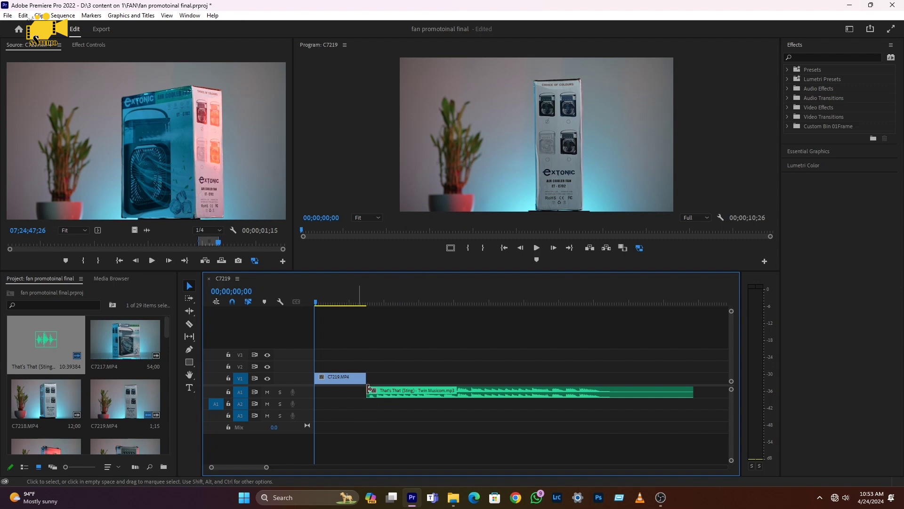
{"action": "left_click_drag", "start_coordinate": [403, 396], "coordinate": [348, 394]}
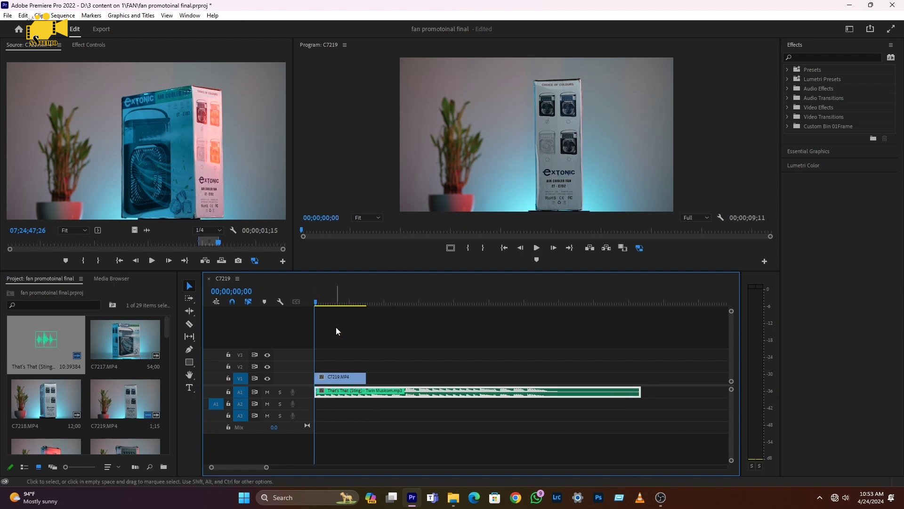
- Play the end of the music clip, cut it at 00;00;08;00, and delete the part after the cut
{"action": "left_click", "coordinate": [538, 302]}
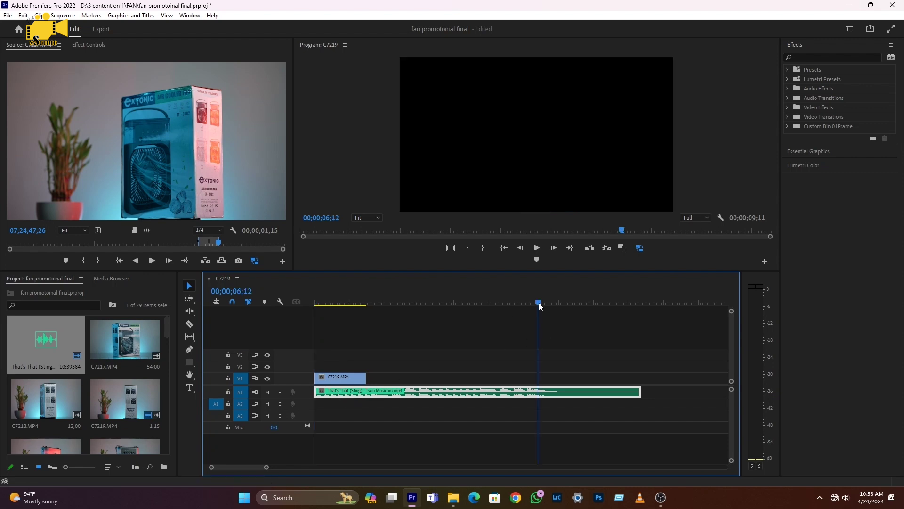
{"action": "key", "text": "space"}
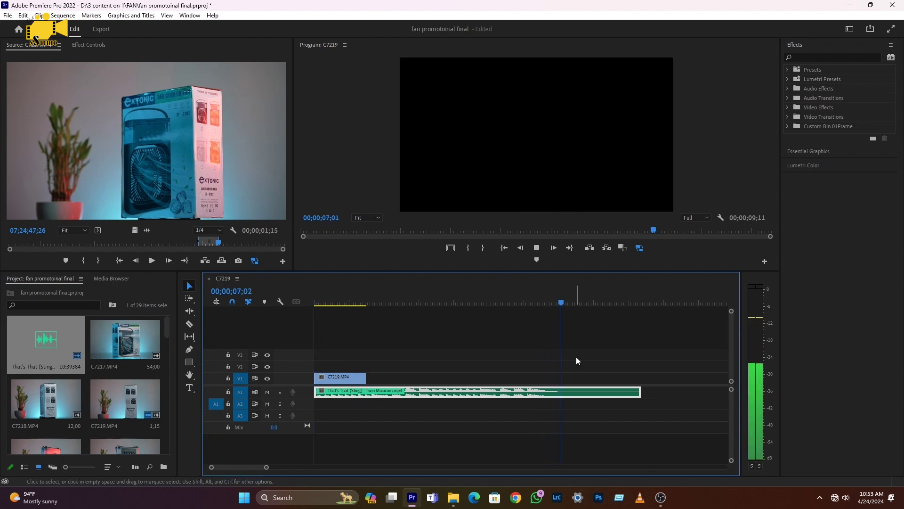
{"action": "key", "text": "space"}
{"action": "key", "text": "Right"}
{"action": "key", "text": "Right"}
{"action": "key", "text": "ctrl+k"}
{"action": "left_click", "coordinate": [621, 393]}
{"action": "key", "text": "Delete"}
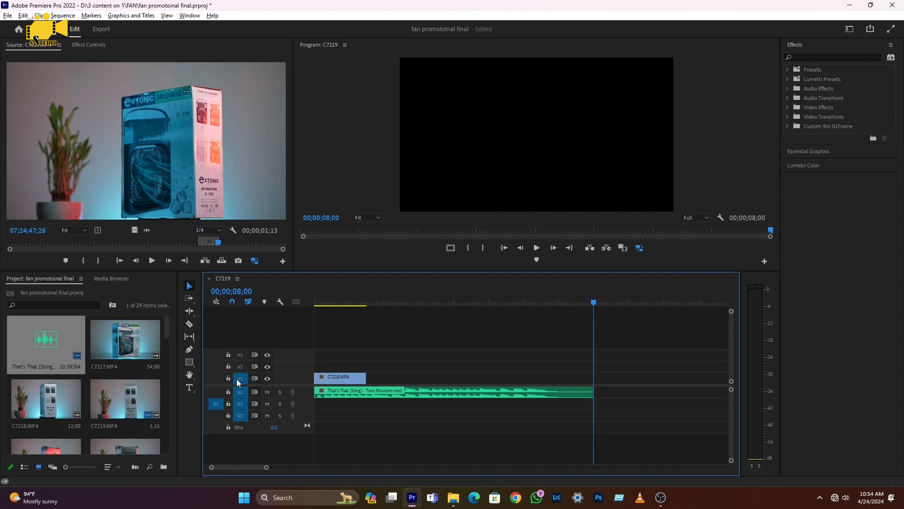
- Play the sequence from the start, split C7219.MP4 on V1 at 00;00;00;21, and delete the segment after the cut
{"action": "left_click_drag", "start_coordinate": [347, 302], "coordinate": [269, 314]}
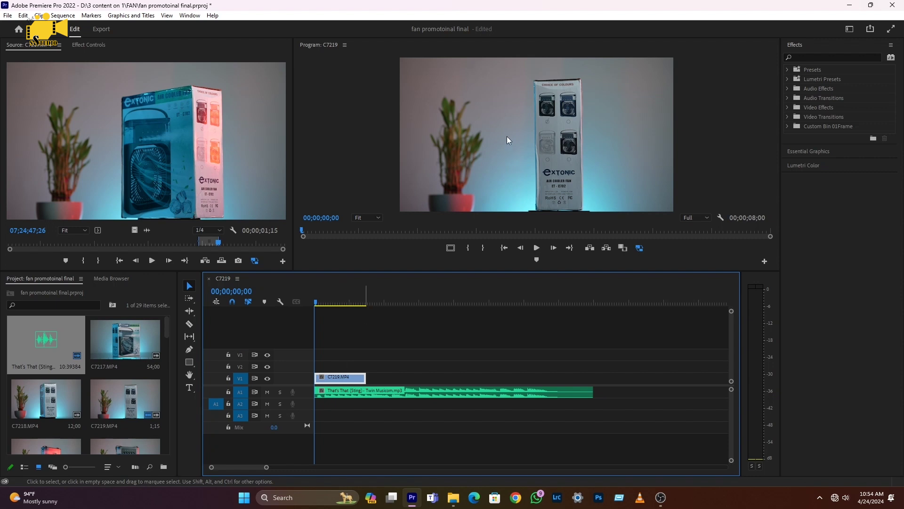
{"action": "key", "text": "space"}
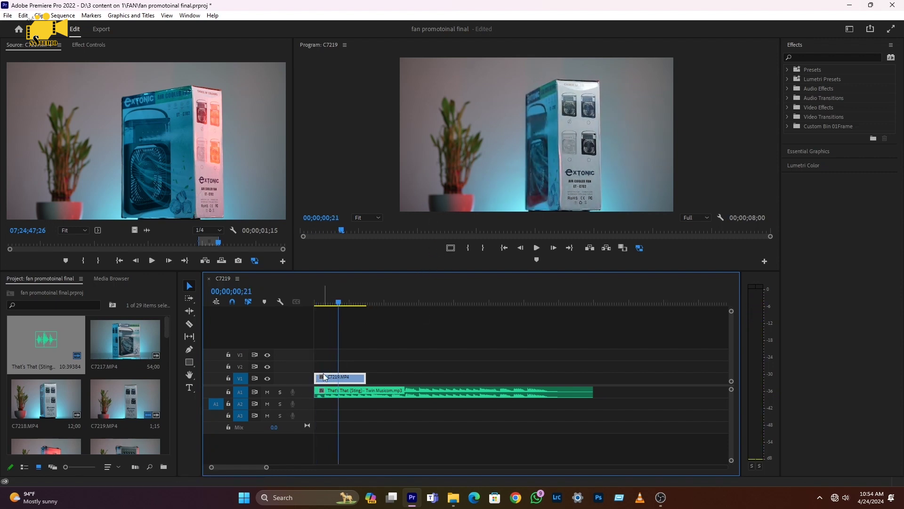
{"action": "key", "text": "c"}
{"action": "left_click", "coordinate": [339, 377]}
{"action": "key", "text": "v"}
{"action": "left_click", "coordinate": [353, 379]}
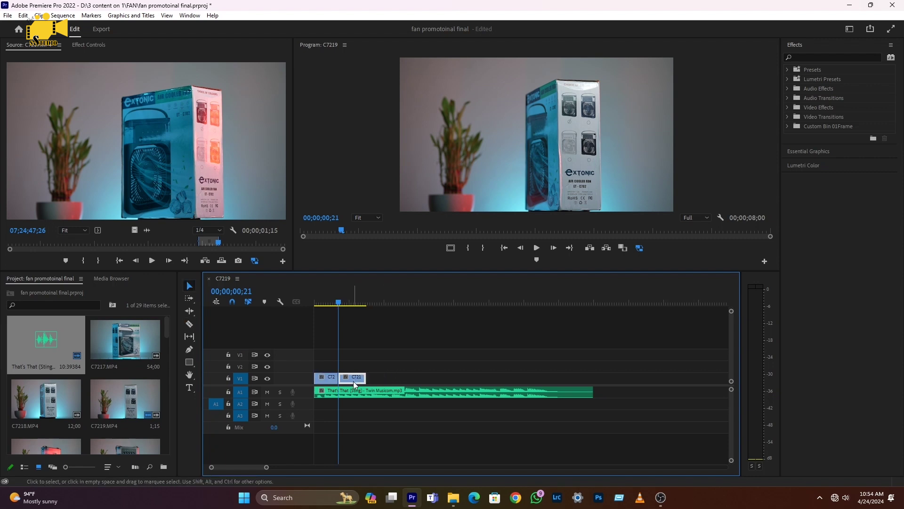
{"action": "key", "text": "Delete"}
- Load C7220.MP4 in the Source monitor, mute the sound, and mark In at 07;25;04;23 and Out at 07;25;07;05
{"action": "scroll", "coordinate": [81, 408], "scroll_direction": "down", "scroll_amount": 1}
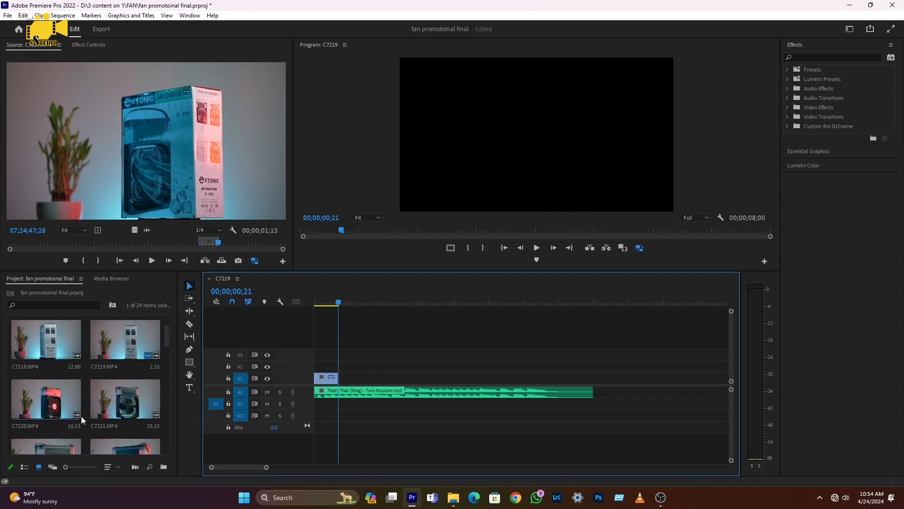
{"action": "double_click", "coordinate": [58, 405]}
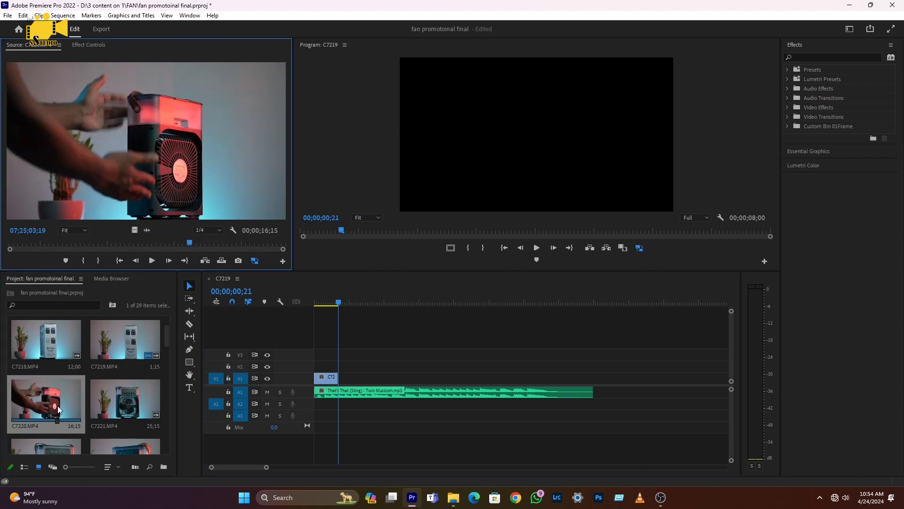
{"action": "left_click", "coordinate": [193, 243]}
{"action": "left_click_drag", "start_coordinate": [194, 243], "coordinate": [197, 242]}
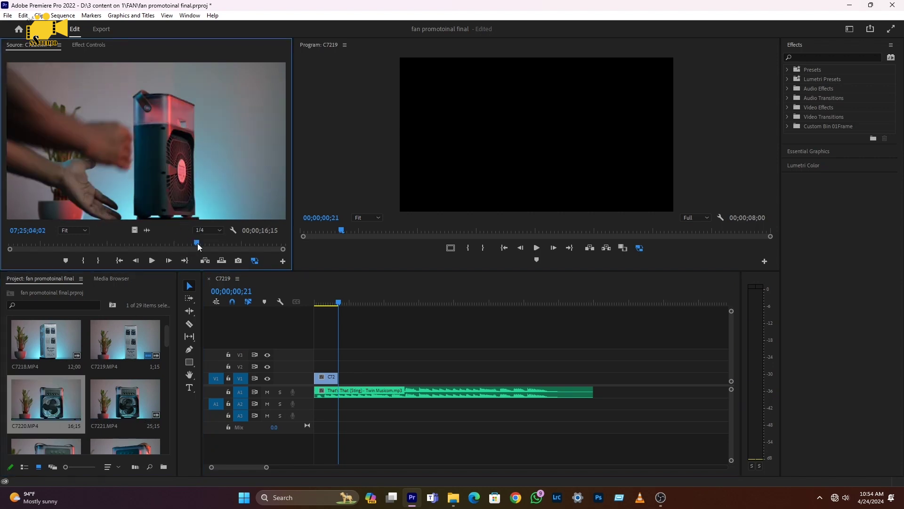
{"action": "key", "text": "XF86AudioMute"}
{"action": "mouse_move", "coordinate": [205, 242]}
{"action": "left_mouse_down"}
{"action": "mouse_move", "coordinate": [250, 241]}
{"action": "mouse_move", "coordinate": [210, 242]}
{"action": "left_mouse_up"}
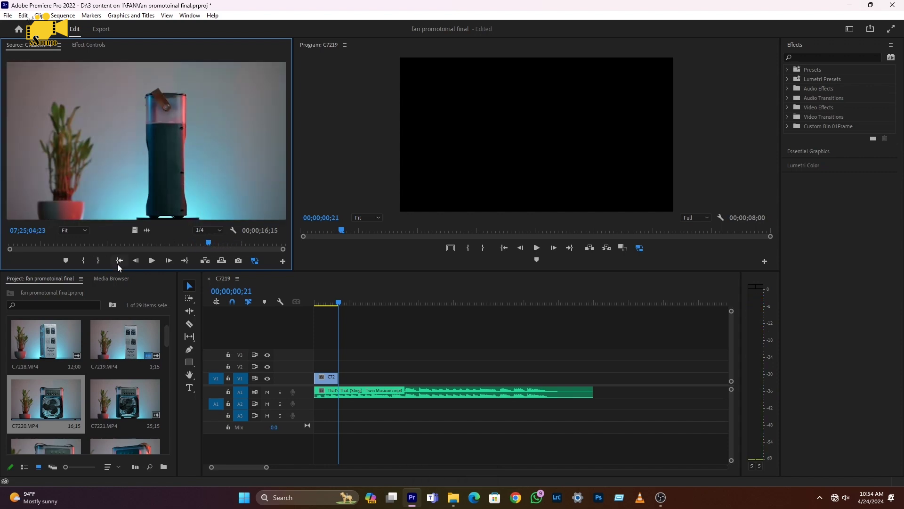
{"action": "left_click", "coordinate": [83, 261]}
{"action": "left_click_drag", "start_coordinate": [210, 242], "coordinate": [250, 243]}
{"action": "left_click", "coordinate": [100, 261]}
- Place only the video of the marked C7220.MP4 range on V1 directly after C7219.MP4 and play across the join
{"action": "left_click_drag", "start_coordinate": [134, 229], "coordinate": [351, 386]}
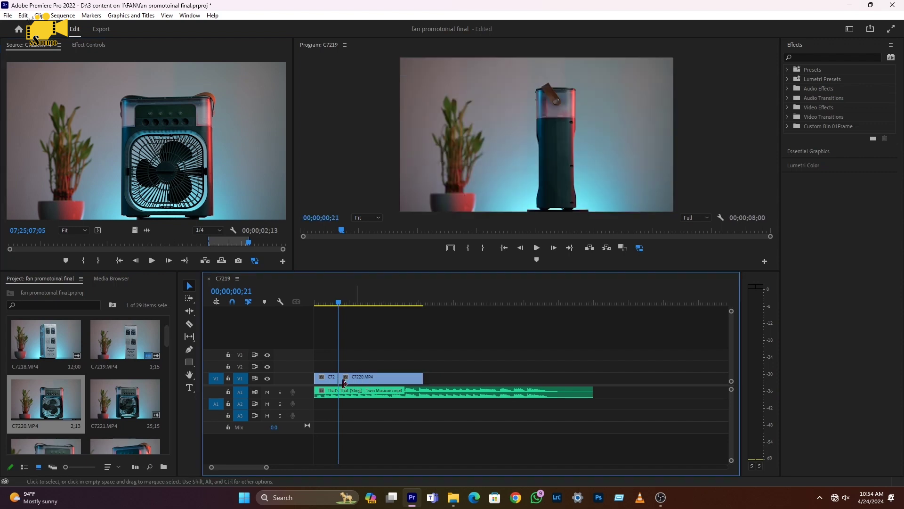
{"action": "key", "text": "="}
{"action": "key", "text": "space"}
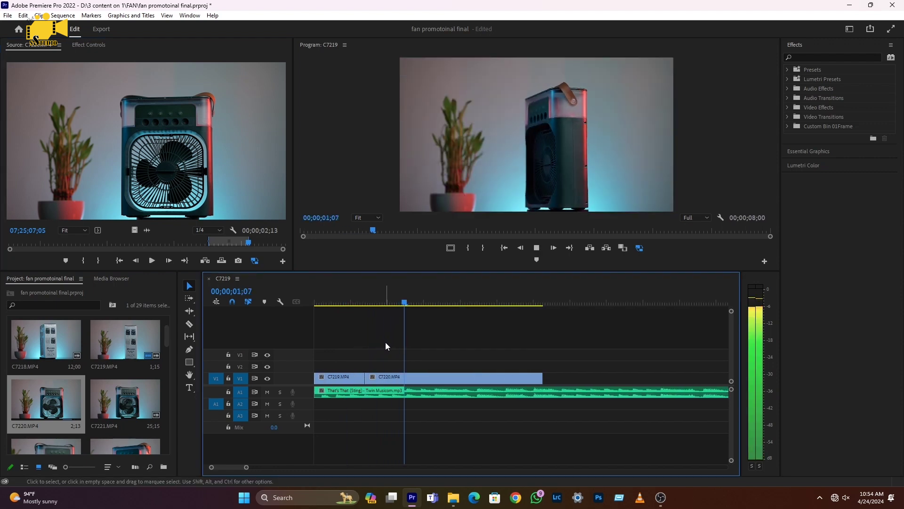
{"action": "key", "text": "space"}
- Cut C7220.MP4 on V1 at 00;00;01;08, remove the part before the cut, and move the rest against C7219.MP4
{"action": "left_click_drag", "start_coordinate": [512, 309], "coordinate": [302, 323]}
{"action": "mouse_move", "coordinate": [370, 305]}
{"action": "left_mouse_down"}
{"action": "mouse_move", "coordinate": [342, 302]}
{"action": "mouse_move", "coordinate": [373, 302]}
{"action": "mouse_move", "coordinate": [363, 302]}
{"action": "left_mouse_up"}
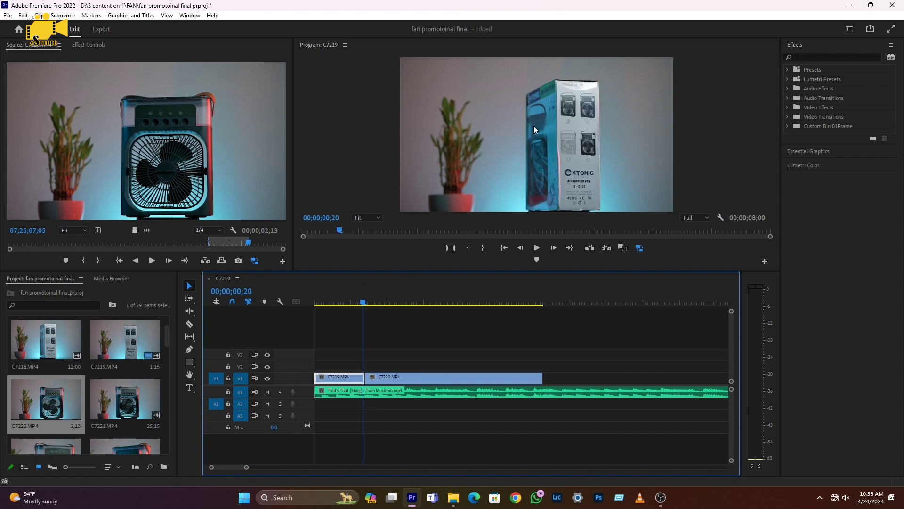
{"action": "left_click_drag", "start_coordinate": [369, 299], "coordinate": [409, 308]}
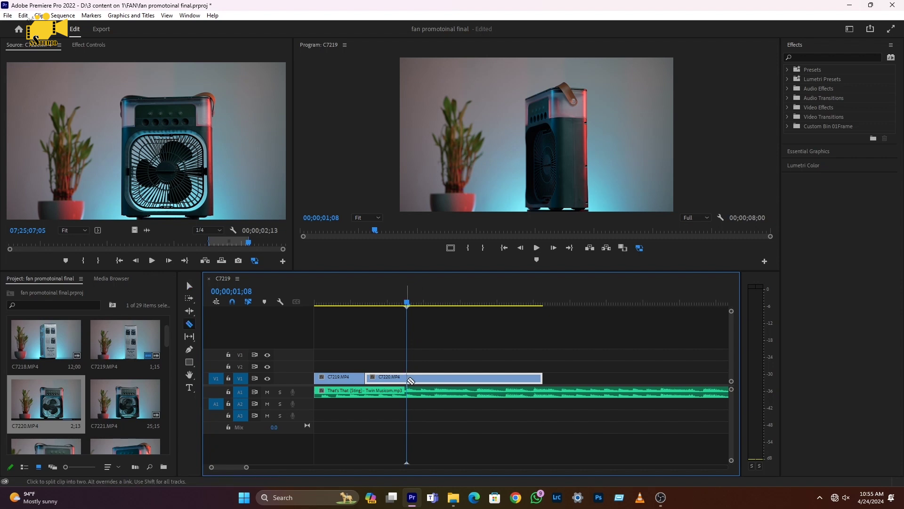
{"action": "left_click_drag", "start_coordinate": [434, 382], "coordinate": [400, 387]}
- Scrub across the join between C7219.MP4 and C7220.MP4 and play the sequence from the start to check the transition
{"action": "left_click_drag", "start_coordinate": [369, 301], "coordinate": [363, 306]}
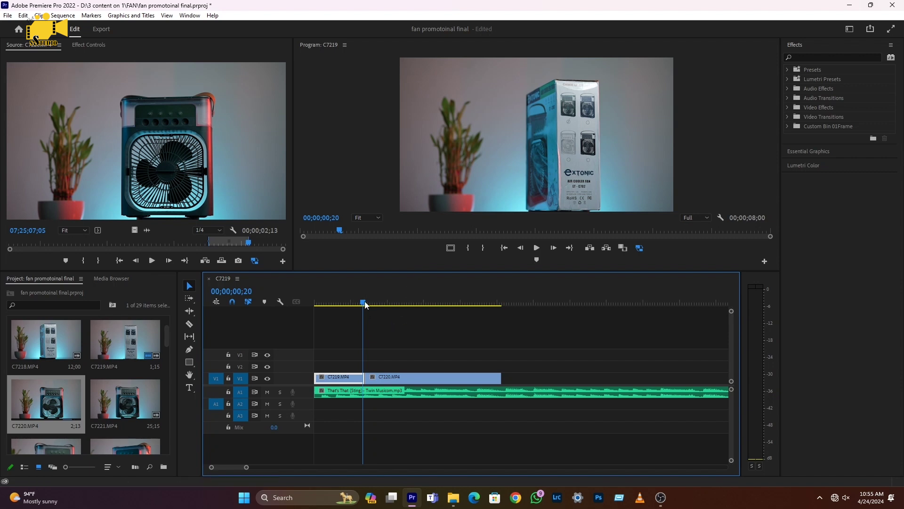
{"action": "left_click_drag", "start_coordinate": [365, 303], "coordinate": [385, 304]}
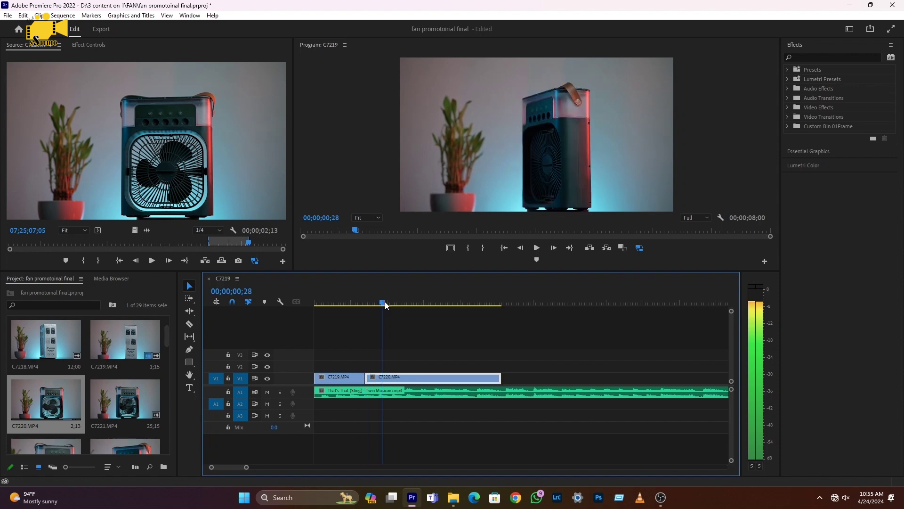
{"action": "left_click_drag", "start_coordinate": [385, 302], "coordinate": [314, 301]}
{"action": "key", "text": "space"}
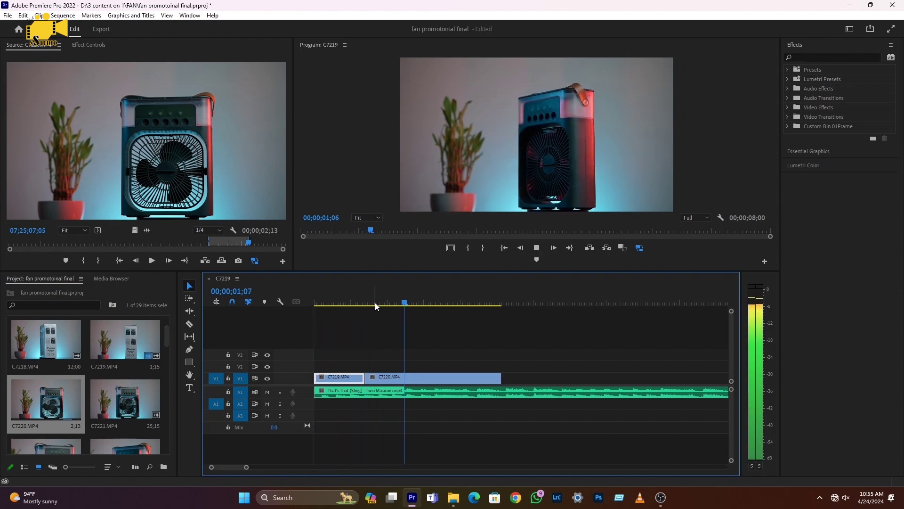
- Add sequence markers at 00;00;01;20 and 00;00;01;24 around the black frames in C7220.MP4
{"action": "left_click_drag", "start_coordinate": [468, 301], "coordinate": [436, 302]}
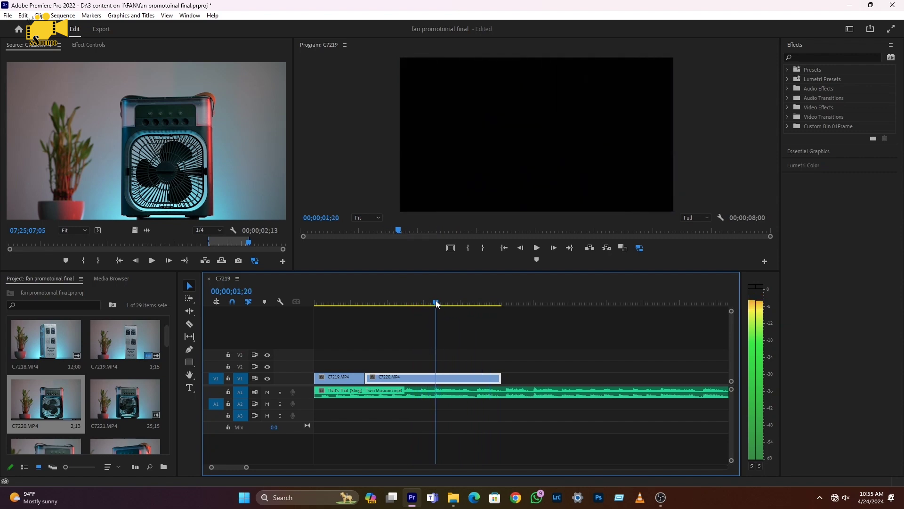
{"action": "left_click", "coordinate": [539, 262]}
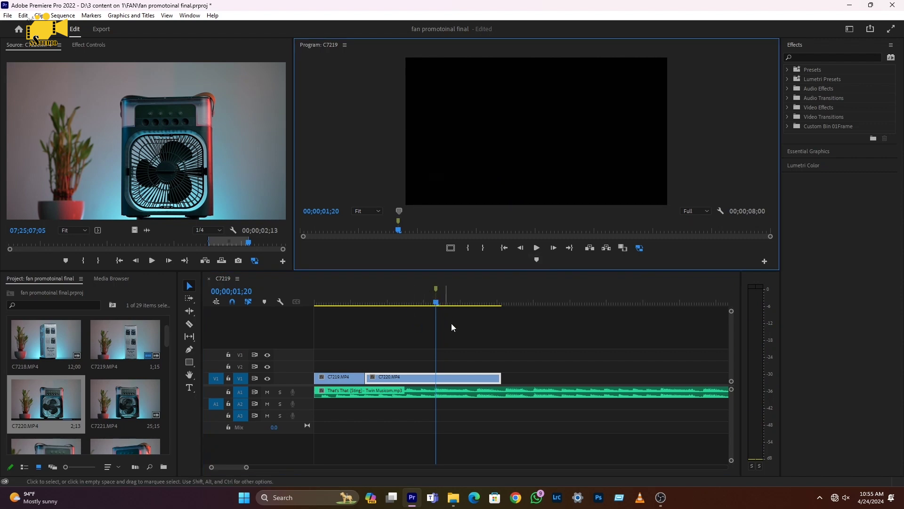
{"action": "key", "text": "Right"}
{"action": "key", "text": "Right"}
{"action": "key", "text": "Right"}
{"action": "key", "text": "Right"}
{"action": "key", "text": "Right"}
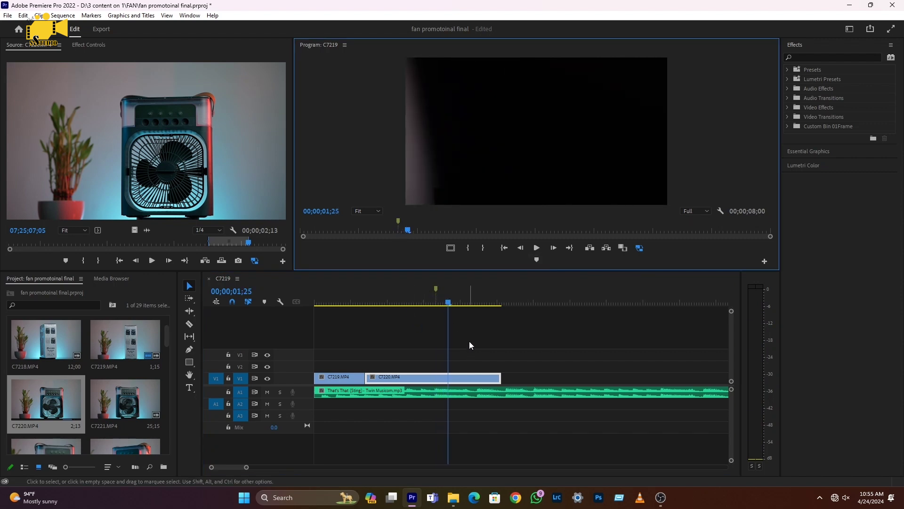
{"action": "key", "text": "Left"}
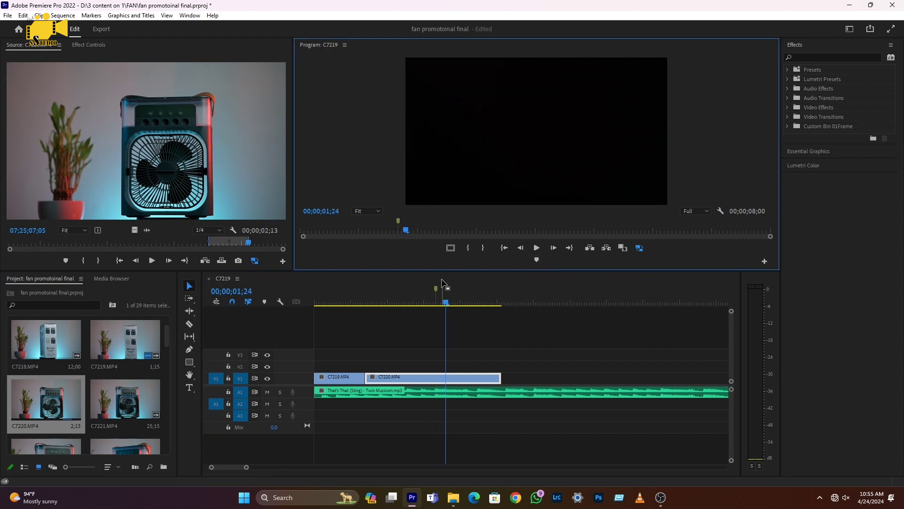
{"action": "left_click", "coordinate": [537, 260]}
- Step frame by frame between the two markers to examine the black frames, ending at 00;00;01;20
{"action": "key", "text": "Left"}
{"action": "key", "text": "Left"}
{"action": "key", "text": "Left"}
{"action": "key", "text": "Left"}
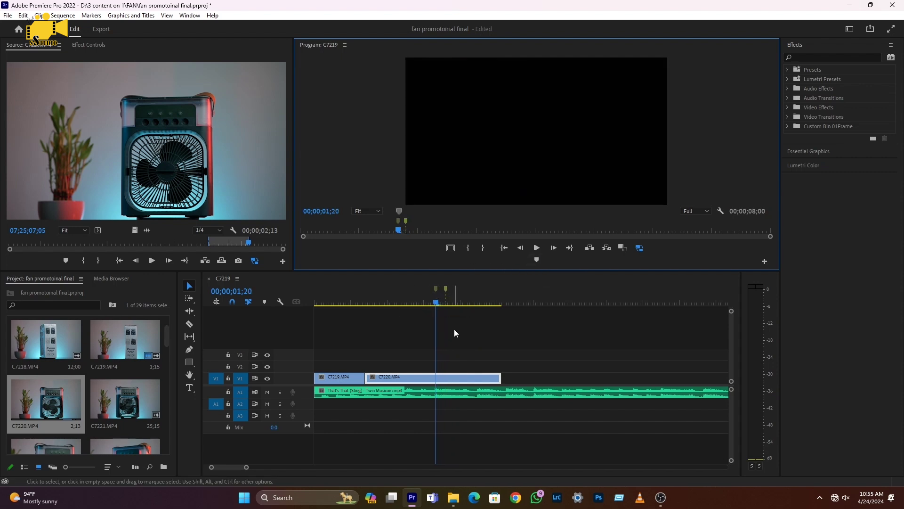
{"action": "key", "text": "Right"}
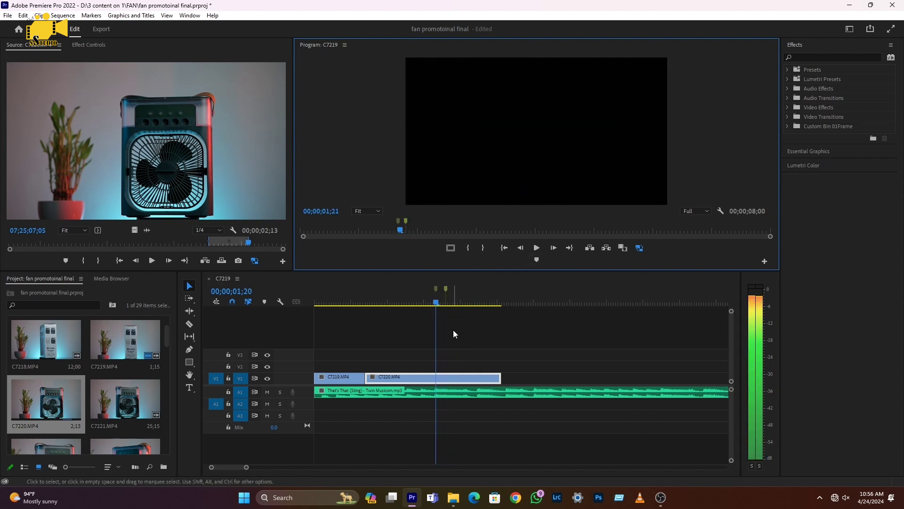
{"action": "key", "text": "Right"}
{"action": "key", "text": "Right"}
{"action": "key", "text": "Left"}
{"action": "key", "text": "Left"}
{"action": "key", "text": "Left"}
- Split C7220.MP4 on V1 at both markers, 00;00;01;20 and 00;00;01;24, and delete the black segment between them
{"action": "scroll", "coordinate": [442, 349], "scroll_direction": "up", "scroll_amount": 3}
{"action": "left_click", "coordinate": [435, 375]}
{"action": "key", "text": "c"}
{"action": "left_click", "coordinate": [431, 377]}
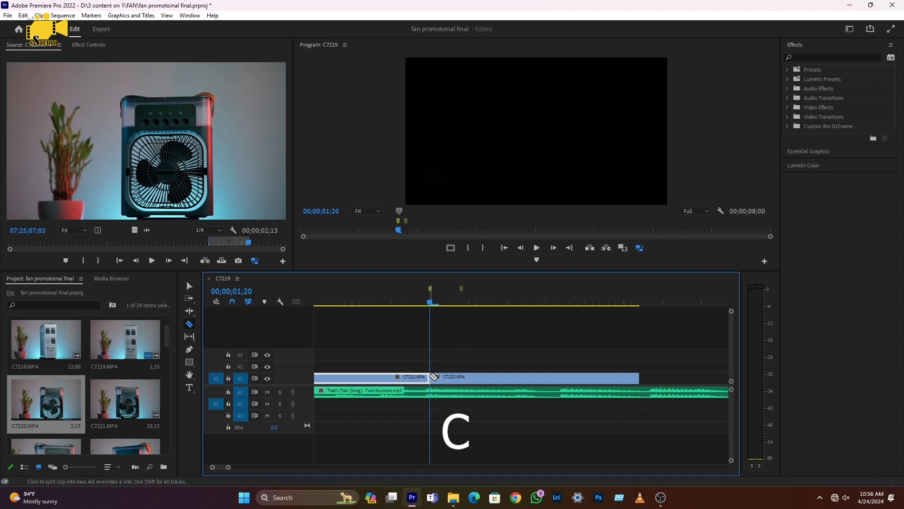
{"action": "left_click", "coordinate": [461, 290]}
{"action": "left_click", "coordinate": [463, 375]}
{"action": "key", "text": "v"}
{"action": "left_click", "coordinate": [447, 377]}
{"action": "key", "text": "Delete"}
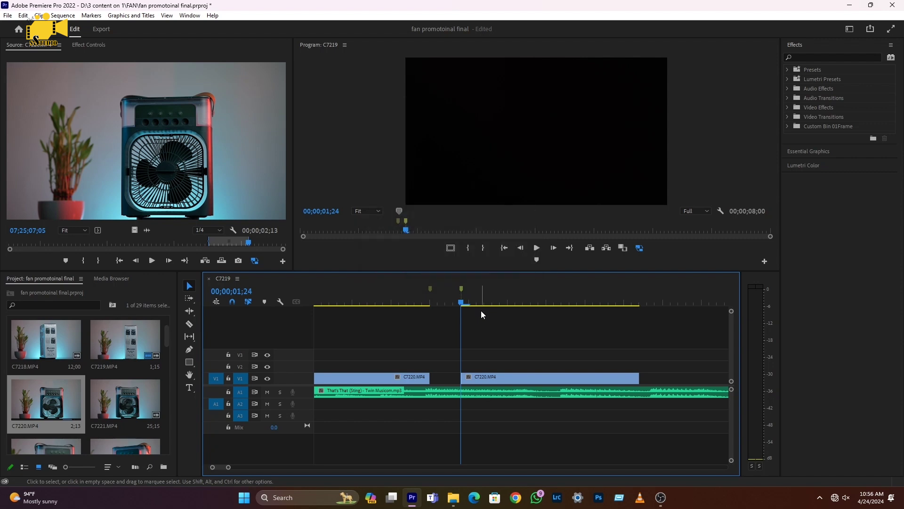
- Close the gap on V1 by moving the last C7220.MP4 segment to 00;00;01;20, and select both C7220.MP4 segments
{"action": "key", "text": "c"}
{"action": "left_click_drag", "start_coordinate": [423, 299], "coordinate": [522, 304]}
{"action": "left_click_drag", "start_coordinate": [491, 377], "coordinate": [461, 399]}
{"action": "key", "text": "minus"}
{"action": "left_click_drag", "start_coordinate": [478, 362], "coordinate": [518, 378]}
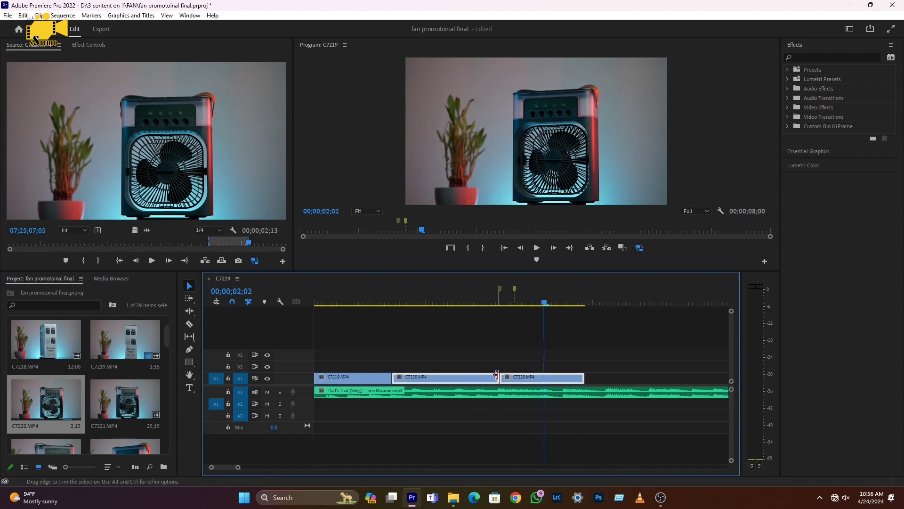
- Nest the two C7220.MP4 segments on V1 into one sequence named Nested Sequence 05
{"action": "left_click", "coordinate": [484, 369]}
{"action": "left_click", "coordinate": [493, 379]}
{"action": "left_click", "coordinate": [507, 380]}
{"action": "left_click", "coordinate": [474, 381], "text": "shift"}
{"action": "right_click", "coordinate": [465, 380]}
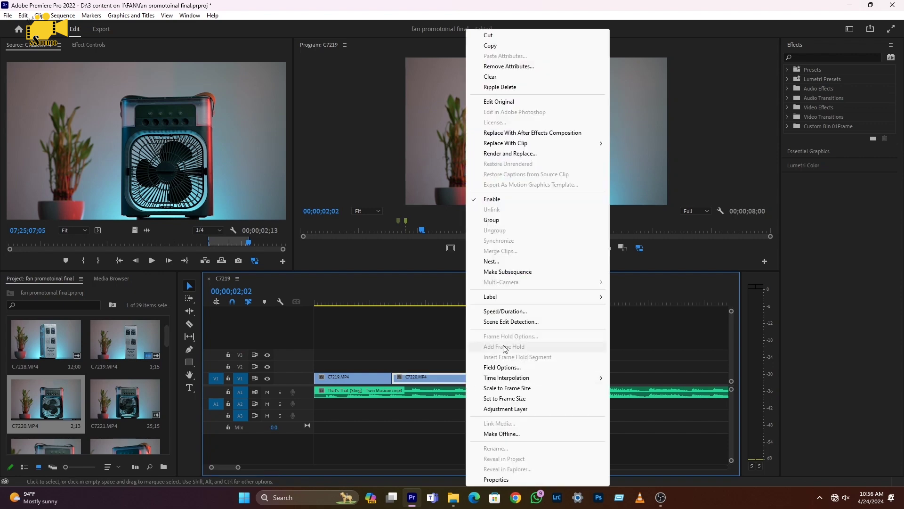
{"action": "left_click", "coordinate": [489, 261]}
{"action": "left_click", "coordinate": [430, 258]}
- Clear both sequence markers above the nested clip
{"action": "left_click_drag", "start_coordinate": [484, 301], "coordinate": [463, 316]}
{"action": "key", "text": "minus"}
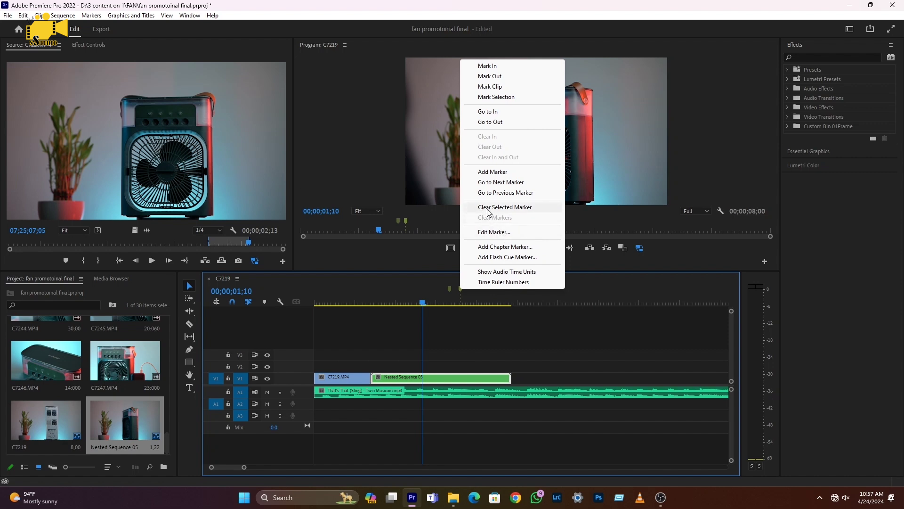
{"action": "left_click", "coordinate": [505, 208]}
{"action": "right_click", "coordinate": [450, 288]}
{"action": "left_click", "coordinate": [493, 207]}
- Add a sequence marker at 00;00;01;20, on the fully black frame of the nested clip
{"action": "left_click", "coordinate": [417, 303]}
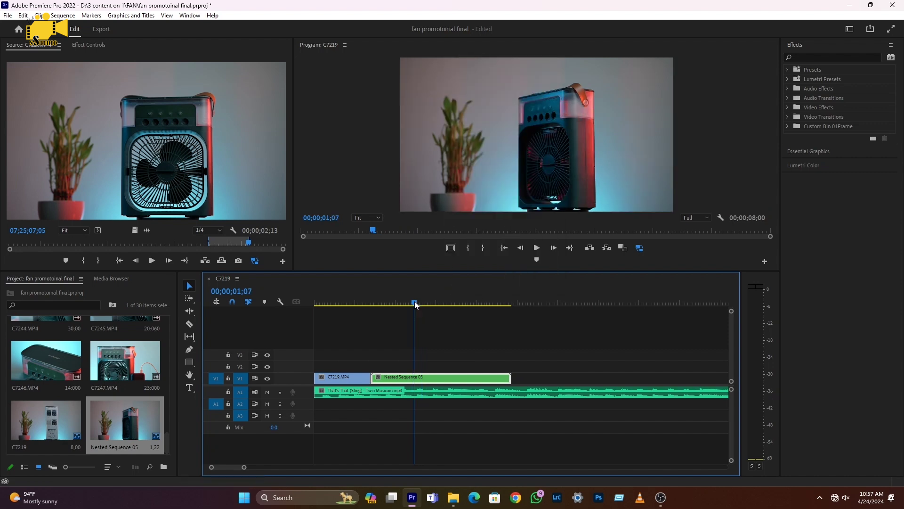
{"action": "left_click_drag", "start_coordinate": [419, 304], "coordinate": [466, 304]}
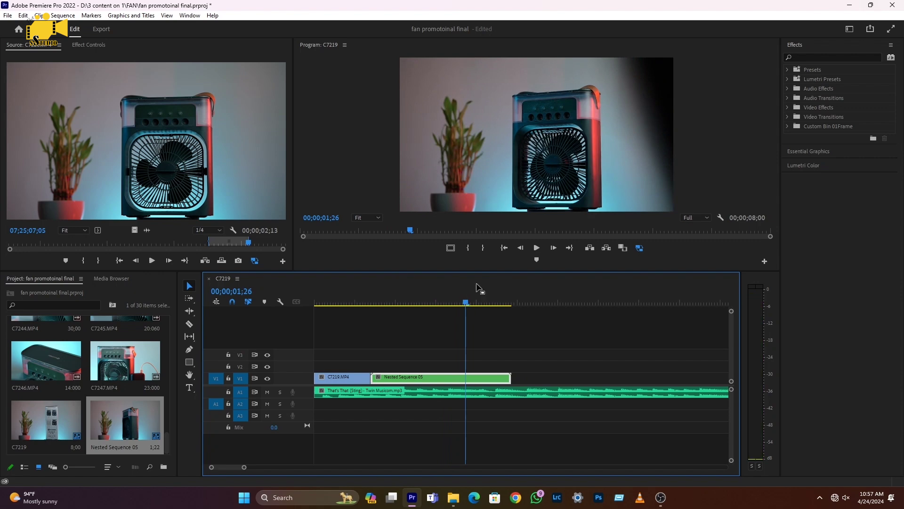
{"action": "left_click_drag", "start_coordinate": [455, 381], "coordinate": [456, 380]}
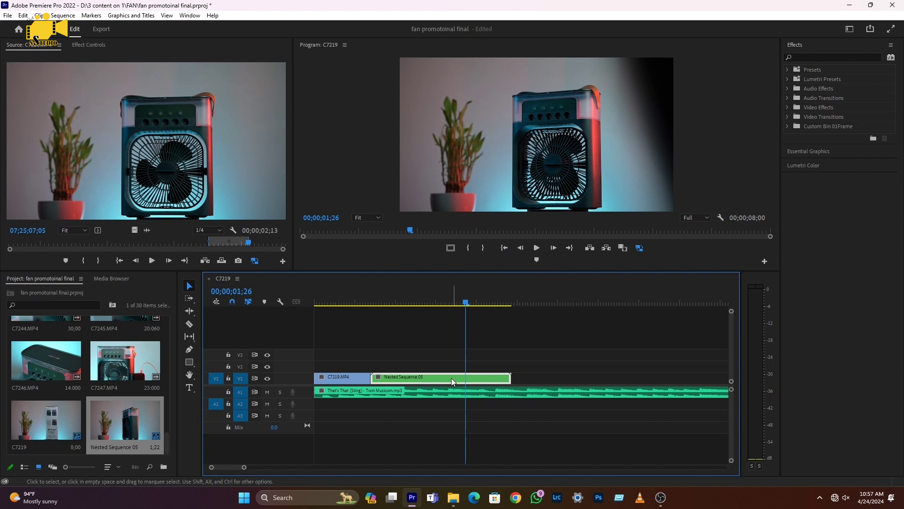
{"action": "left_click", "coordinate": [463, 305]}
{"action": "left_click_drag", "start_coordinate": [463, 305], "coordinate": [451, 303]}
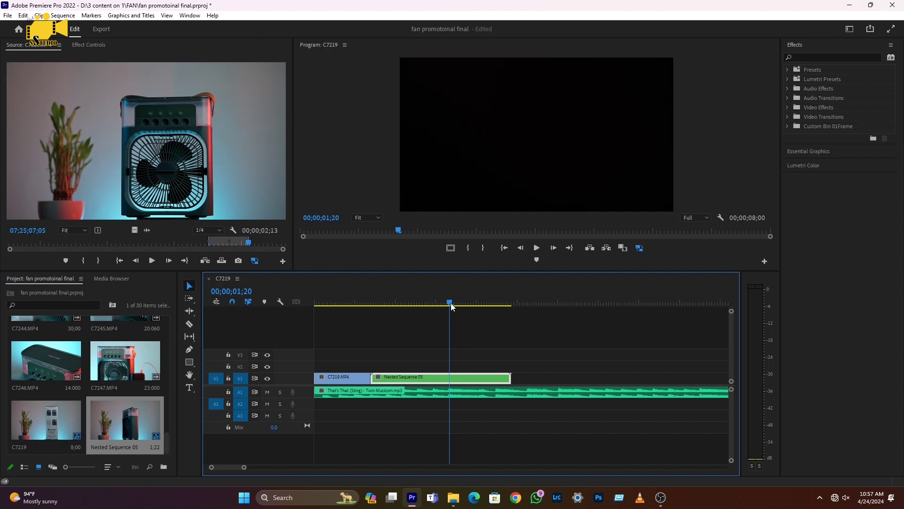
{"action": "left_click", "coordinate": [536, 260]}
{"action": "left_click_drag", "start_coordinate": [451, 306], "coordinate": [450, 303]}
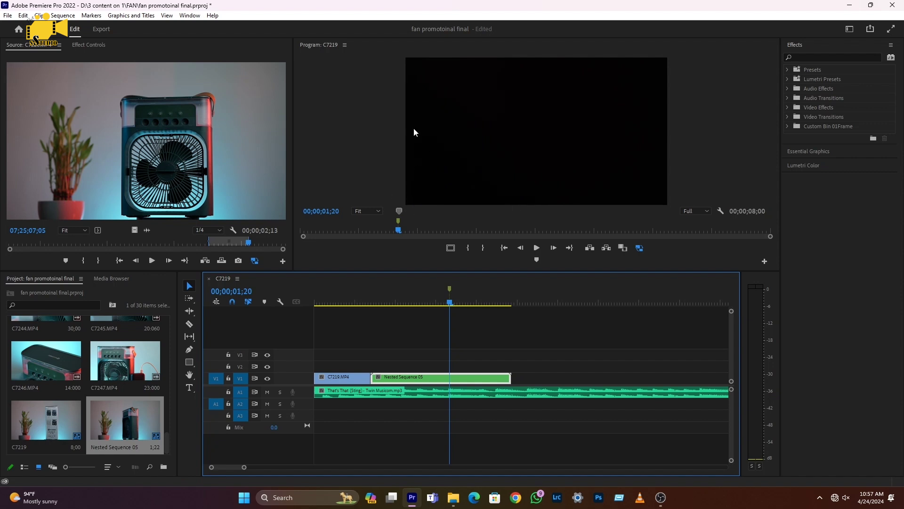
- Check the frames following the marker, and add a free-draw opacity mask to Nested Sequence 05 at 00;00;01;20
{"action": "left_click", "coordinate": [454, 308]}
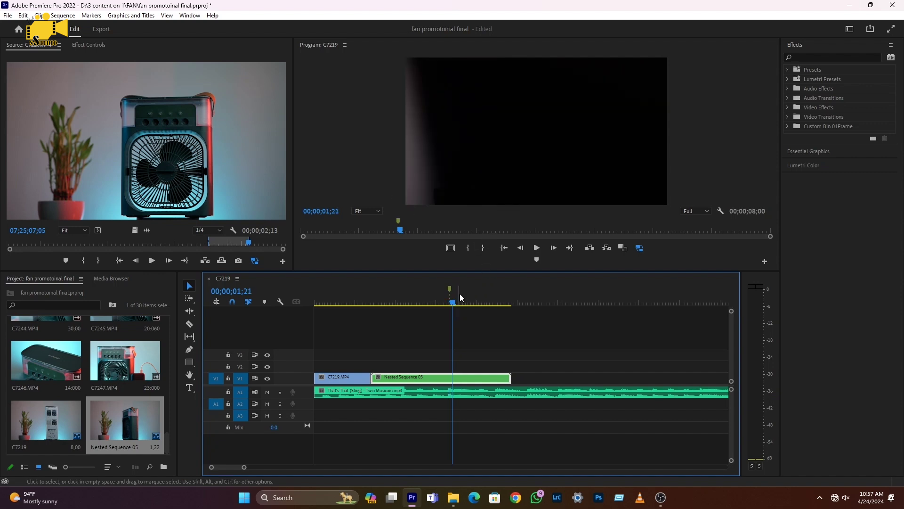
{"action": "key", "text": "Right"}
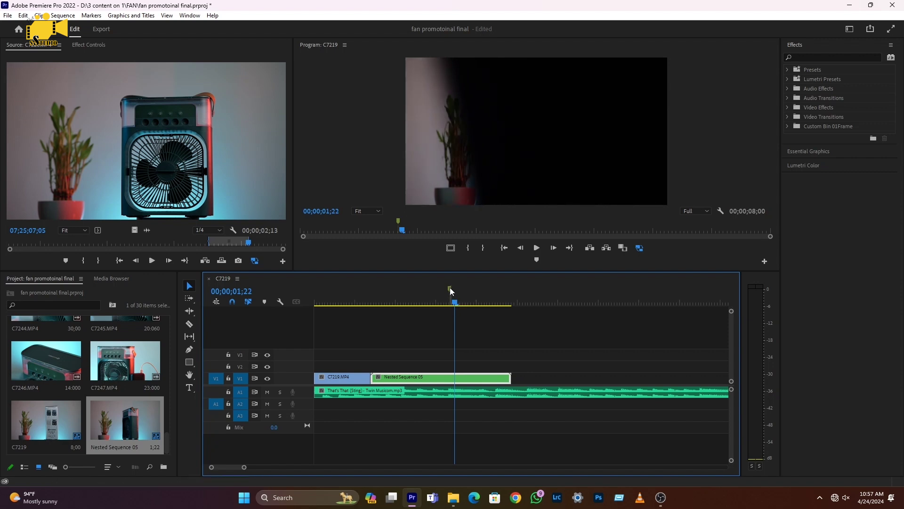
{"action": "left_click", "coordinate": [450, 292]}
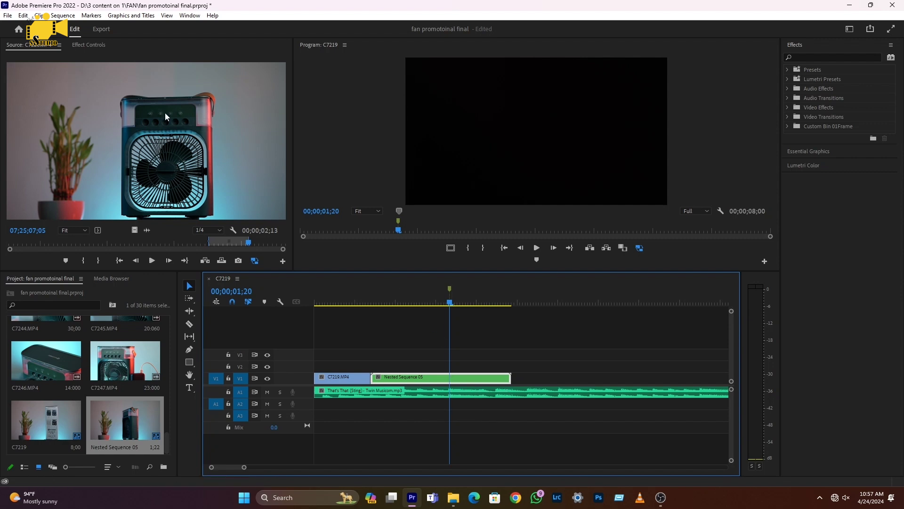
{"action": "left_click", "coordinate": [83, 45]}
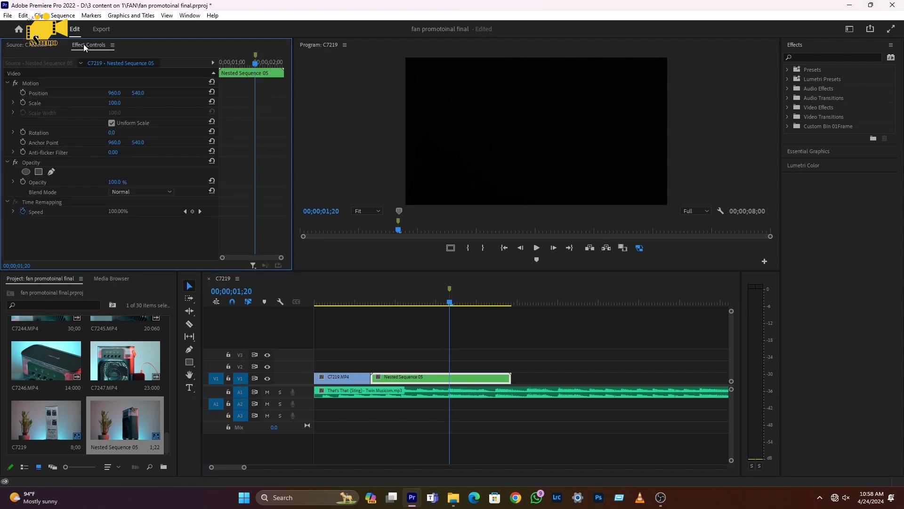
{"action": "left_click", "coordinate": [190, 15]}
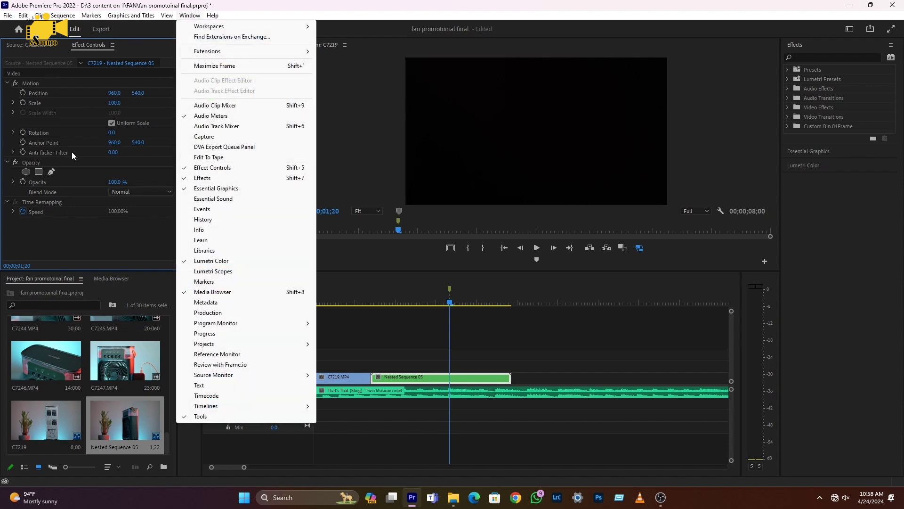
{"action": "left_click", "coordinate": [72, 245]}
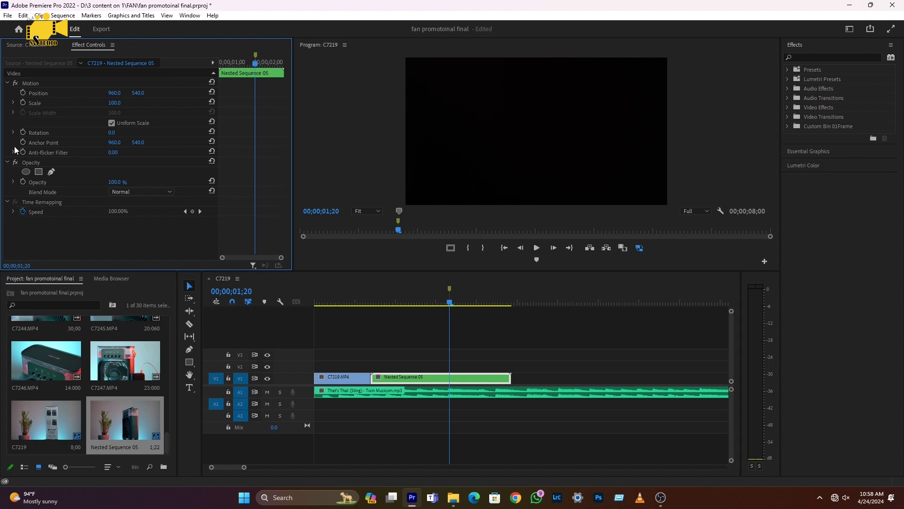
{"action": "left_click", "coordinate": [7, 162]}
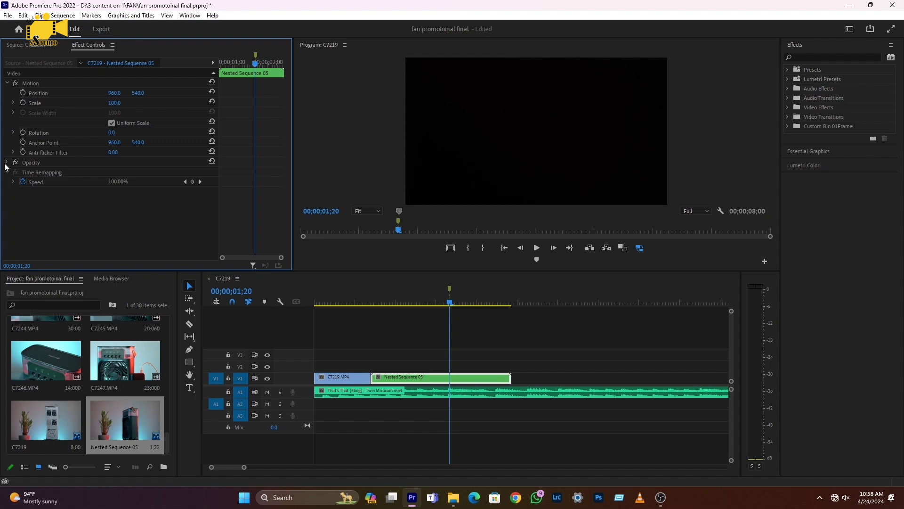
{"action": "left_click", "coordinate": [7, 162]}
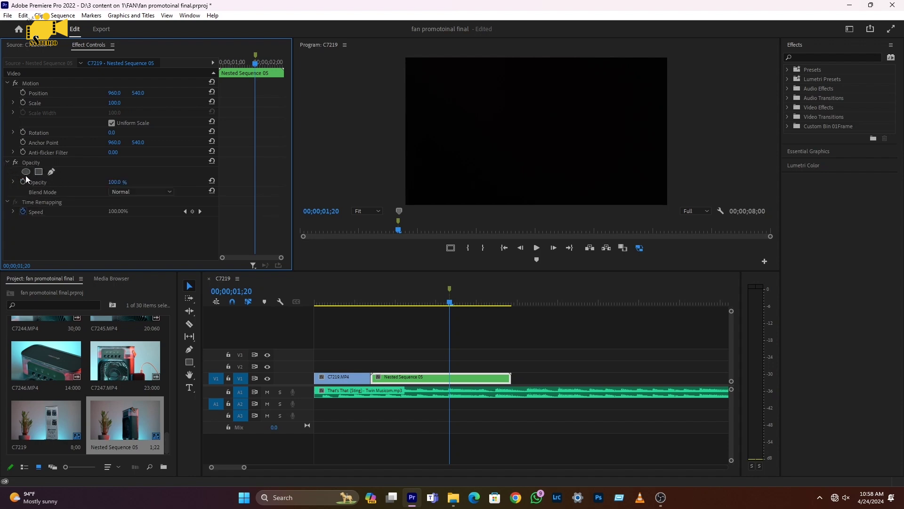
{"action": "left_click", "coordinate": [52, 172]}
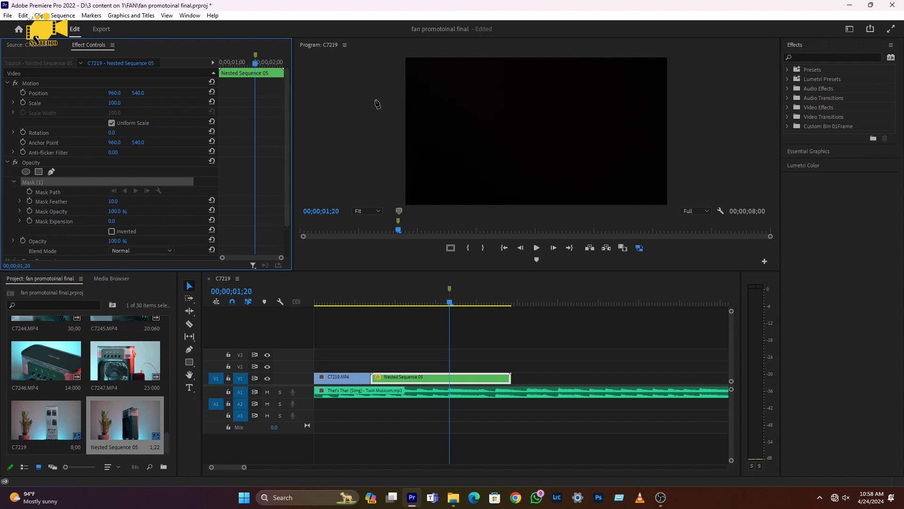
{"action": "left_click", "coordinate": [386, 140]}
{"action": "left_click", "coordinate": [422, 198]}
{"action": "left_click", "coordinate": [374, 98]}
{"action": "left_click_drag", "start_coordinate": [344, 94], "coordinate": [341, 111]}
{"action": "left_click", "coordinate": [337, 170]}
{"action": "left_click", "coordinate": [393, 190]}
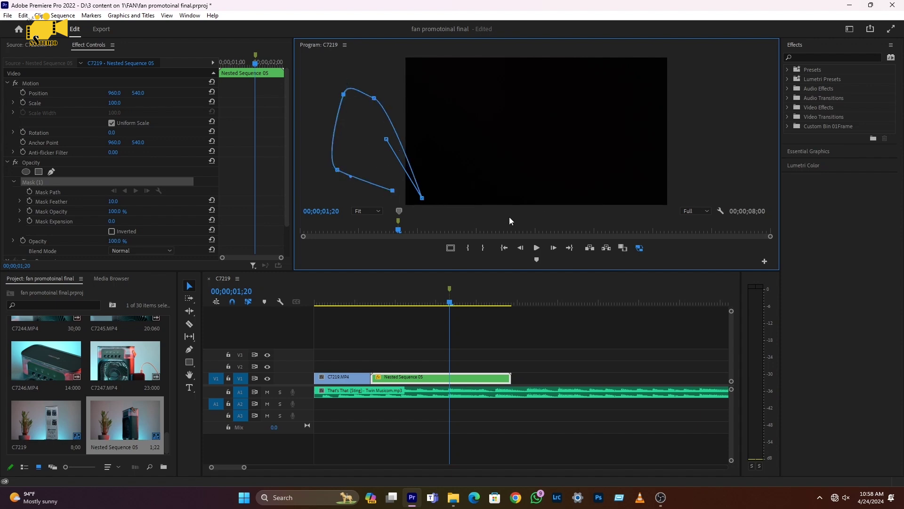
{"action": "key", "text": "ctrl+z"}
{"action": "key", "text": "ctrl+z"}
{"action": "key", "text": "ctrl+z"}
{"action": "key", "text": "ctrl+z"}
{"action": "key", "text": "ctrl+z"}
{"action": "key", "text": "ctrl+z"}
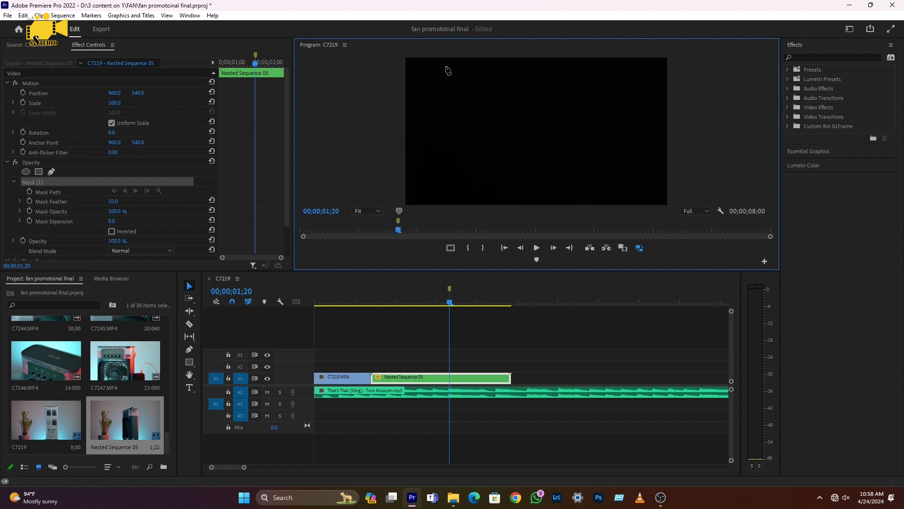
- Set the Program monitor's zoom level to 25% and enlarge the monitor to make room around the frame
{"action": "left_click", "coordinate": [379, 211]}
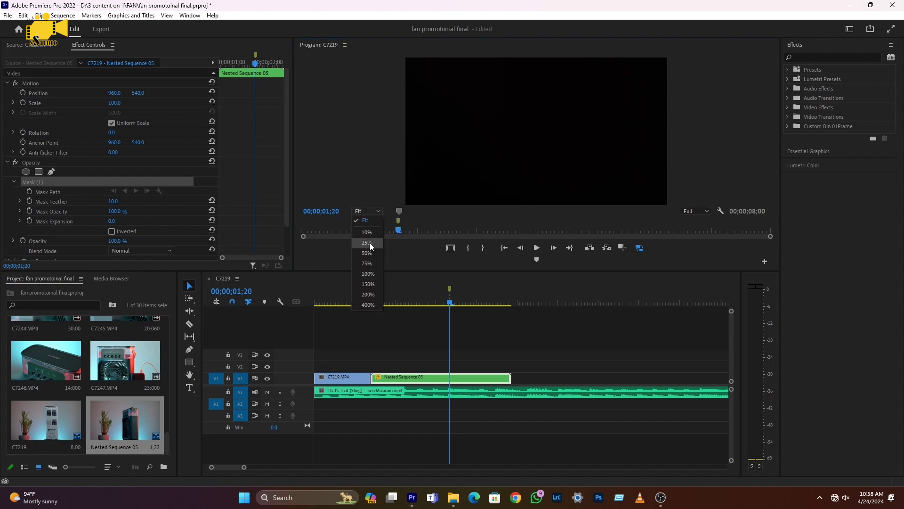
{"action": "left_click", "coordinate": [369, 242]}
{"action": "left_click", "coordinate": [431, 201]}
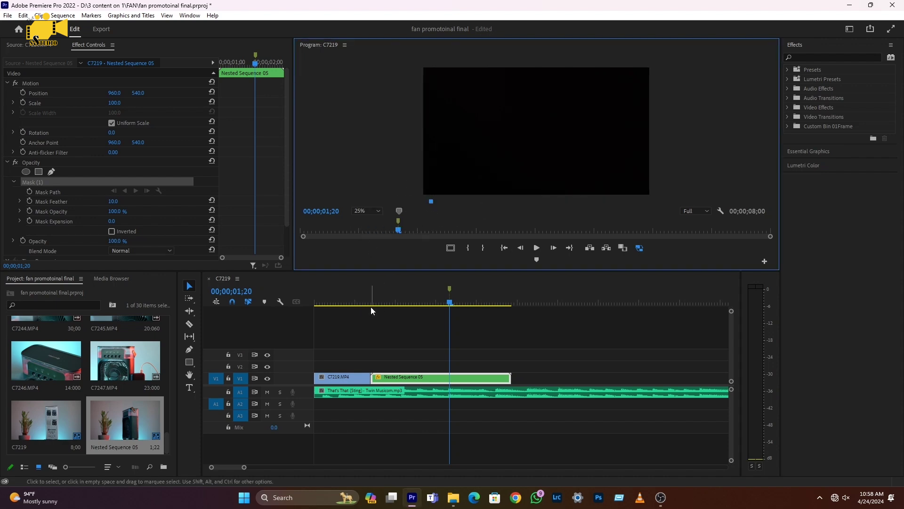
{"action": "left_click_drag", "start_coordinate": [368, 270], "coordinate": [378, 340]}
{"action": "left_click", "coordinate": [444, 250]}
{"action": "left_click", "coordinate": [419, 255]}
{"action": "left_click", "coordinate": [380, 207]}
{"action": "left_click", "coordinate": [403, 95]}
{"action": "left_click", "coordinate": [433, 83]}
{"action": "left_click", "coordinate": [546, 84]}
{"action": "left_click", "coordinate": [594, 79]}
{"action": "left_click_drag", "start_coordinate": [674, 99], "coordinate": [679, 122]}
{"action": "left_click_drag", "start_coordinate": [686, 172], "coordinate": [687, 191]}
{"action": "left_click", "coordinate": [681, 219]}
{"action": "left_click", "coordinate": [663, 241]}
{"action": "left_click", "coordinate": [615, 249]}
{"action": "left_click", "coordinate": [526, 251]}
{"action": "left_click", "coordinate": [431, 237]}
{"action": "key", "text": "ctrl+z"}
{"action": "key", "text": "ctrl+z"}
{"action": "key", "text": "ctrl+z"}
{"action": "key", "text": "ctrl+z"}
{"action": "key", "text": "ctrl+z"}
{"action": "key", "text": "ctrl+z"}
{"action": "key", "text": "ctrl+z"}
{"action": "key", "text": "ctrl+z"}
{"action": "key", "text": "ctrl+z"}
{"action": "key", "text": "ctrl+z"}
{"action": "key", "text": "ctrl+z"}
{"action": "key", "text": "ctrl+z"}
{"action": "key", "text": "ctrl+z"}
{"action": "key", "text": "ctrl+z"}
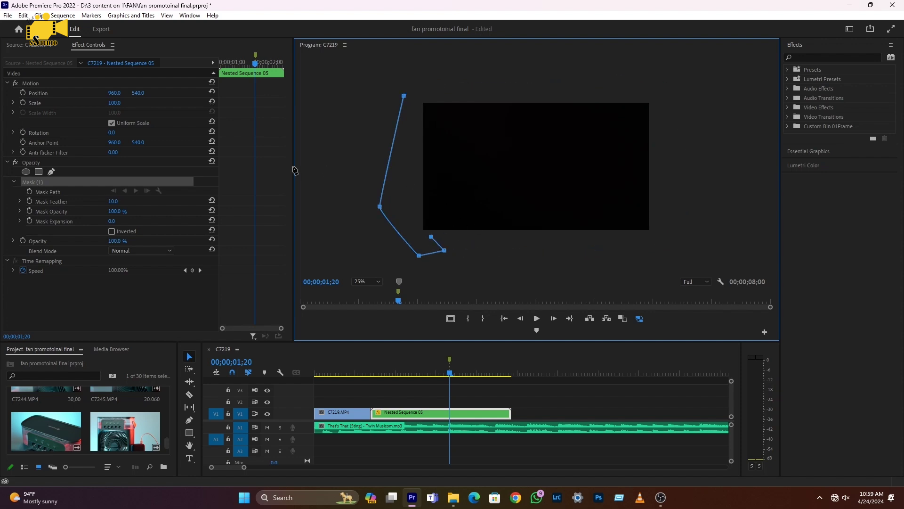
{"action": "key", "text": "ctrl+z"}
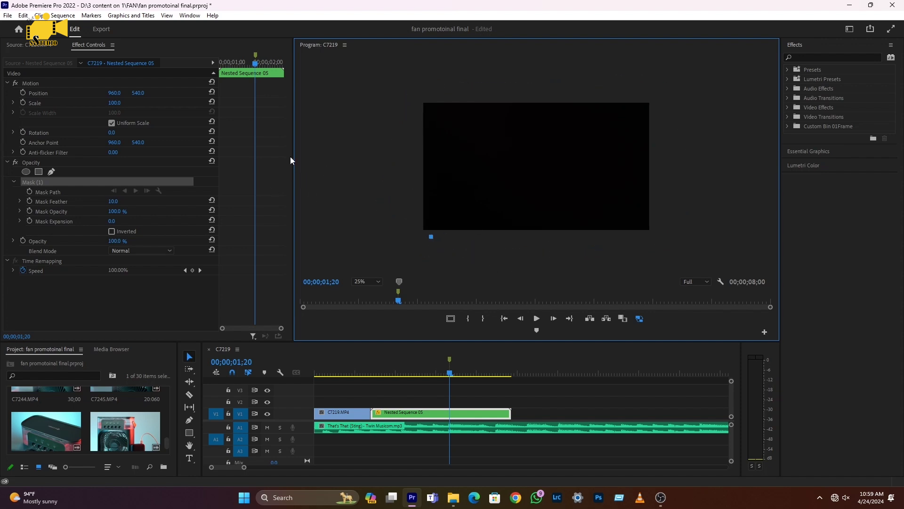
{"action": "key", "text": "ctrl+z"}
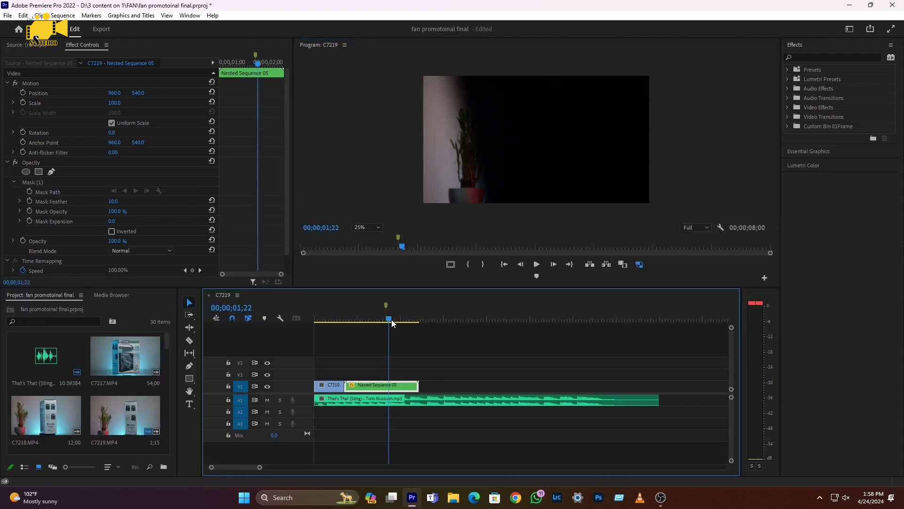
- Draw Mask (1) at 00;00;01;20 as a closed, tall four-point shape just outside the frame's left edge
{"action": "mouse_move", "coordinate": [390, 323]}
{"action": "left_mouse_down"}
{"action": "mouse_move", "coordinate": [386, 311]}
{"action": "mouse_move", "coordinate": [387, 321]}
{"action": "left_mouse_up"}
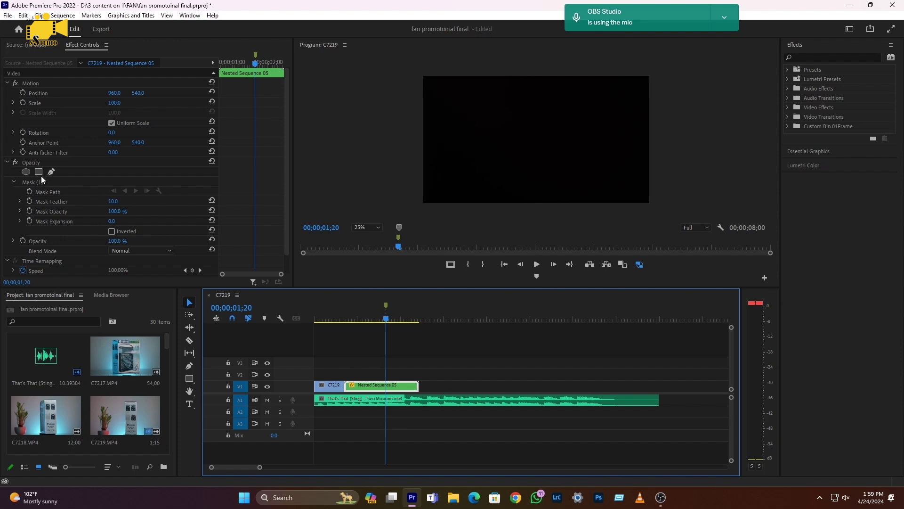
{"action": "left_click", "coordinate": [29, 182]}
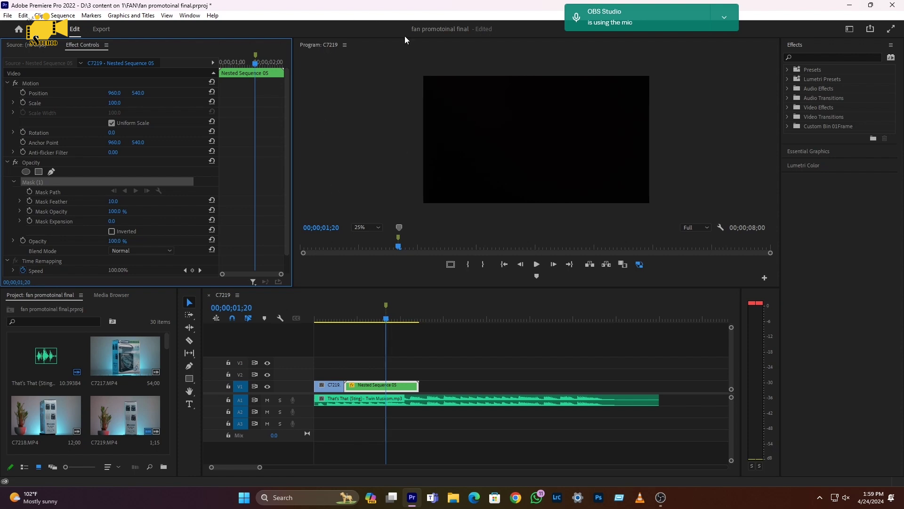
{"action": "left_click", "coordinate": [416, 217]}
{"action": "left_click", "coordinate": [407, 68]}
{"action": "left_click", "coordinate": [332, 69]}
{"action": "left_click", "coordinate": [340, 216]}
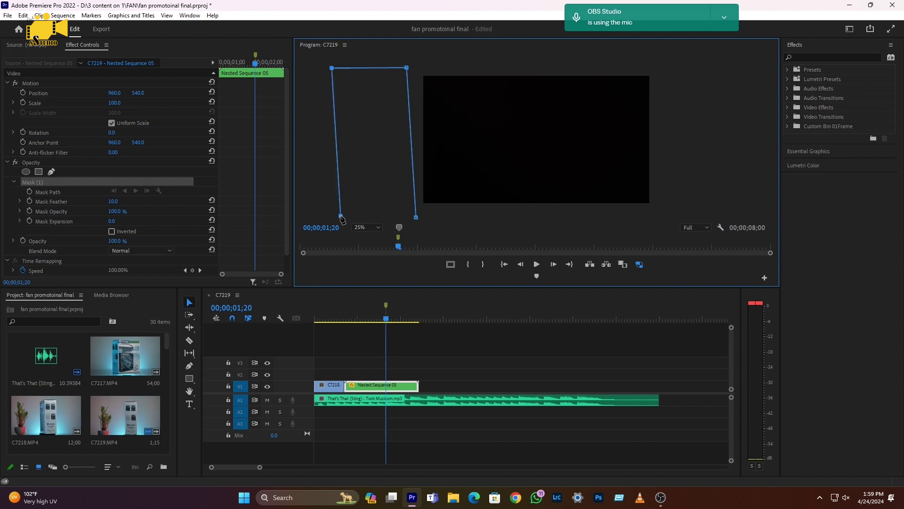
{"action": "left_click", "coordinate": [415, 217]}
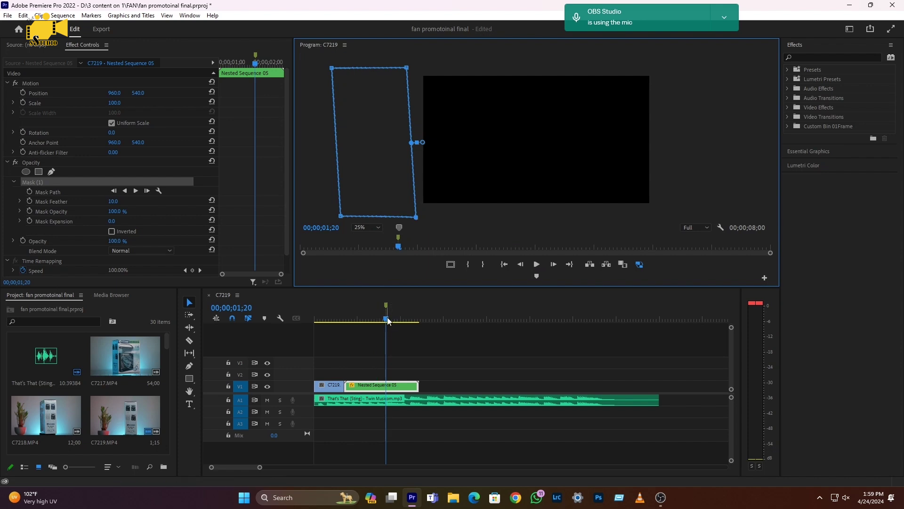
- Try moving the mask across the frame toward the fan, testing it at 00;00;01;26 and 00;00;01;28
{"action": "mouse_move", "coordinate": [387, 321]}
{"action": "left_mouse_down"}
{"action": "mouse_move", "coordinate": [413, 319]}
{"action": "mouse_move", "coordinate": [377, 321]}
{"action": "mouse_move", "coordinate": [411, 318]}
{"action": "mouse_move", "coordinate": [396, 319]}
{"action": "left_mouse_up"}
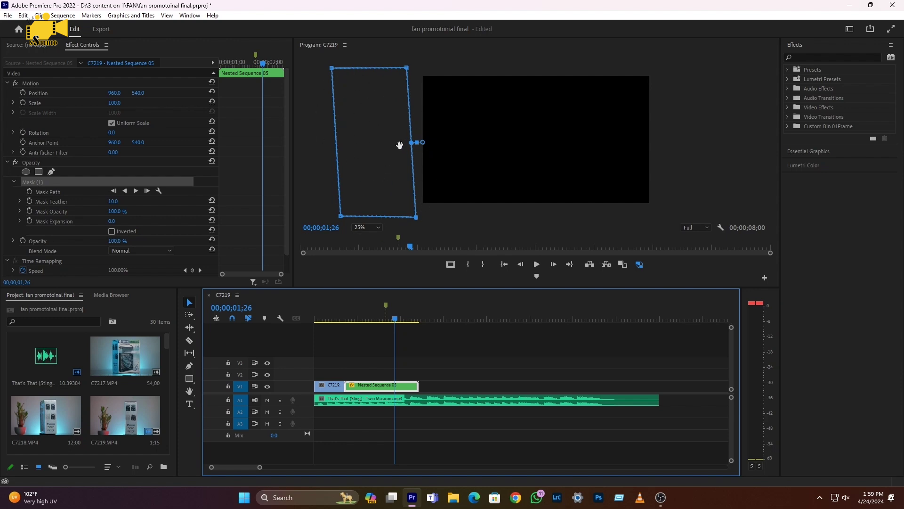
{"action": "mouse_move", "coordinate": [389, 151]}
{"action": "left_mouse_down"}
{"action": "mouse_move", "coordinate": [577, 150]}
{"action": "mouse_move", "coordinate": [375, 154]}
{"action": "left_mouse_up"}
{"action": "left_click", "coordinate": [386, 309]}
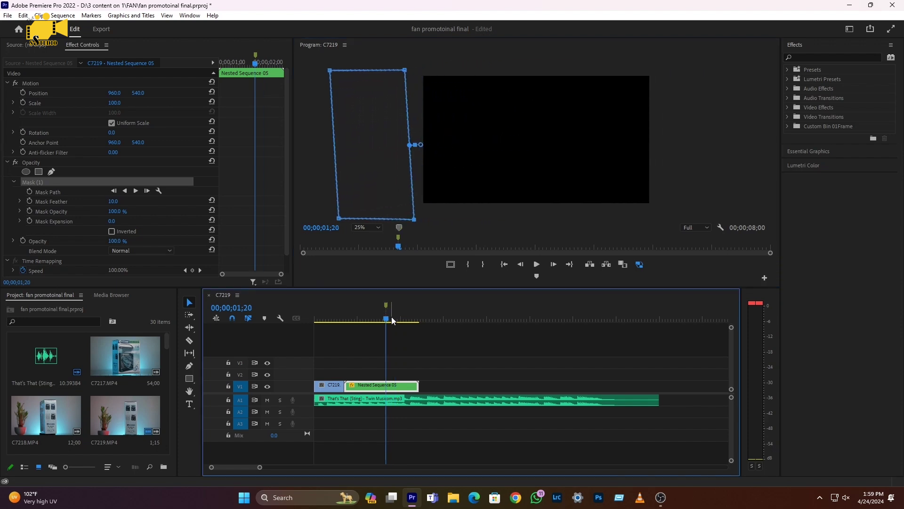
{"action": "left_click_drag", "start_coordinate": [361, 151], "coordinate": [441, 206]}
{"action": "left_click", "coordinate": [398, 319]}
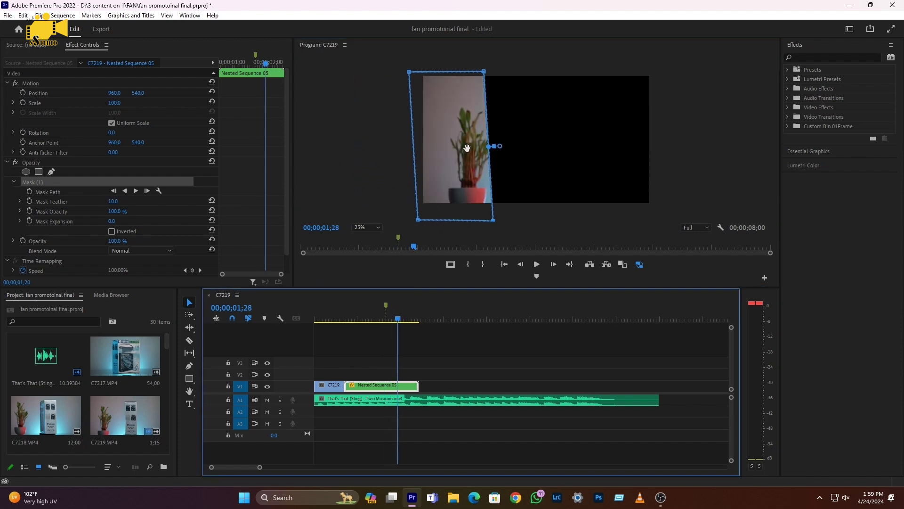
{"action": "left_click_drag", "start_coordinate": [467, 151], "coordinate": [510, 151]}
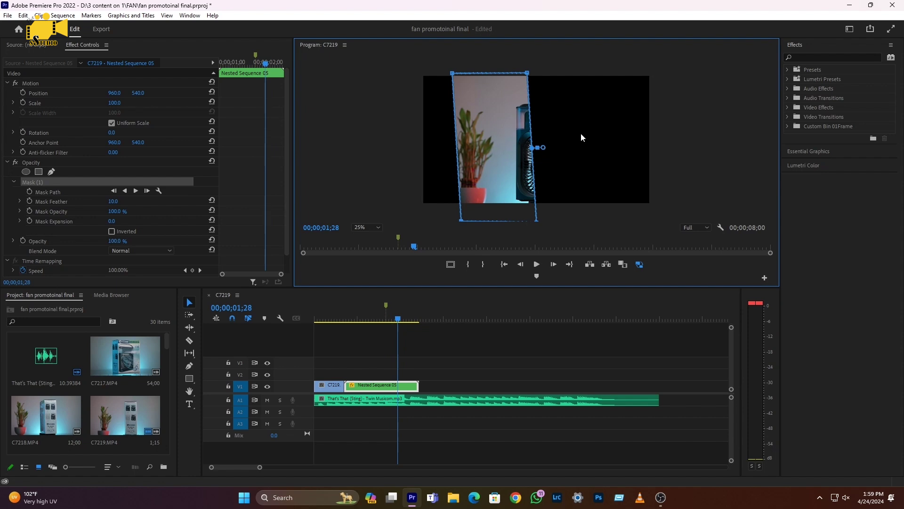
- Invert Mask (1) and move it completely outside the frame's left edge
{"action": "left_click", "coordinate": [111, 231]}
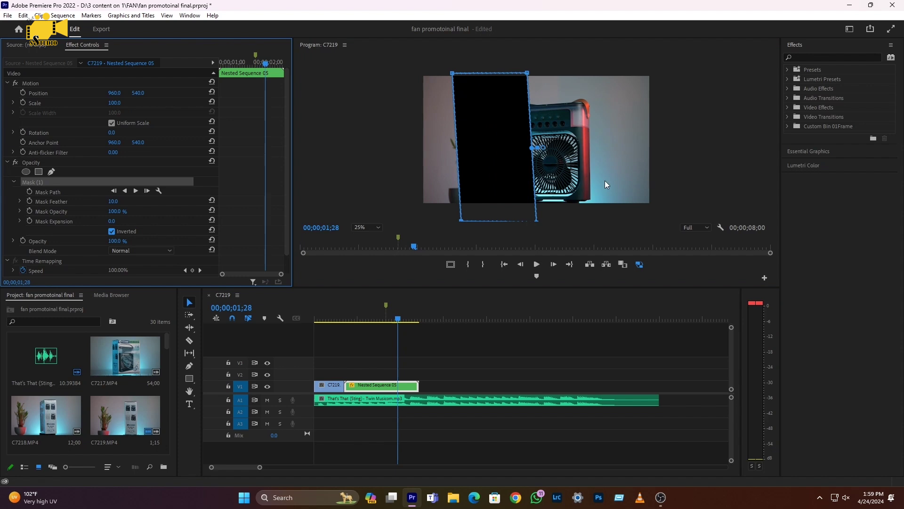
{"action": "left_click_drag", "start_coordinate": [494, 172], "coordinate": [371, 165]}
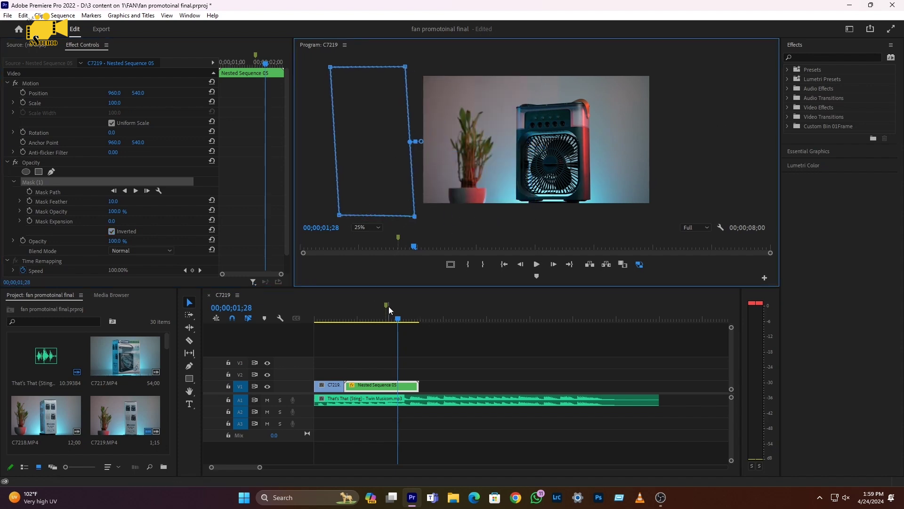
- Enable Mask Path animation for Mask (1) with a first keyframe at the 00;00;01;20 marker
{"action": "left_click", "coordinate": [387, 307]}
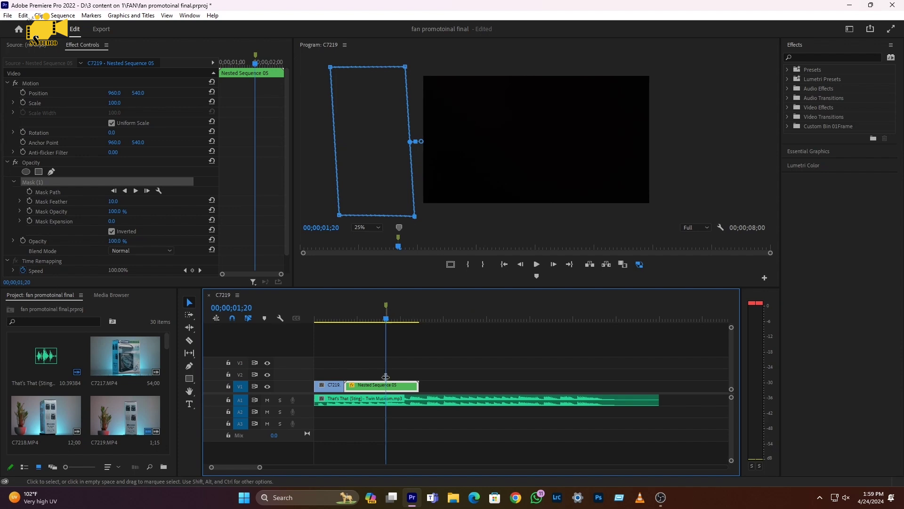
{"action": "left_click", "coordinate": [29, 192]}
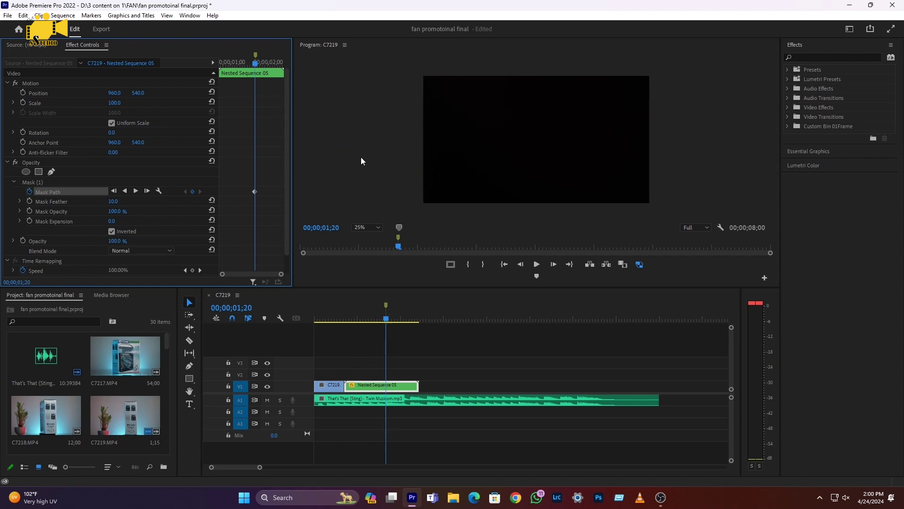
- Check frame by frame from 00;00;01;20 how the dark edge reveals the scene, with Mask (1) selected
{"action": "left_click", "coordinate": [32, 182]}
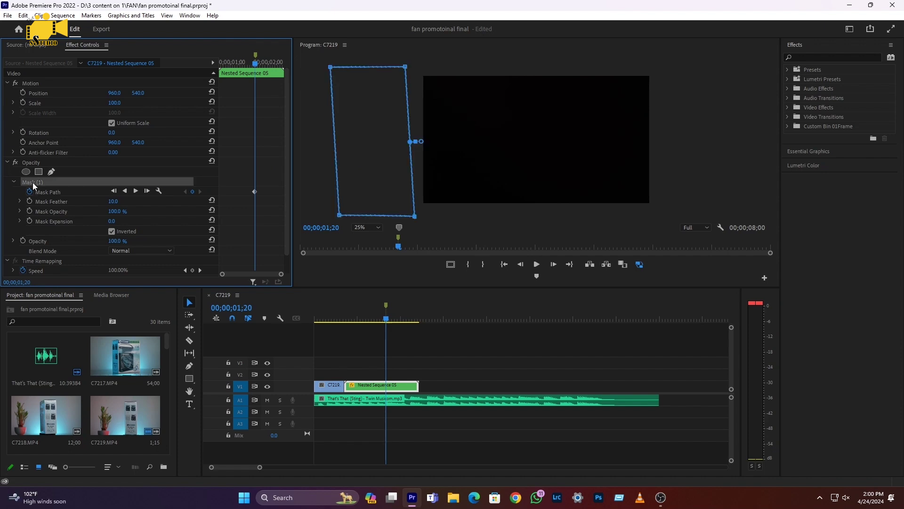
{"action": "left_click", "coordinate": [383, 385]}
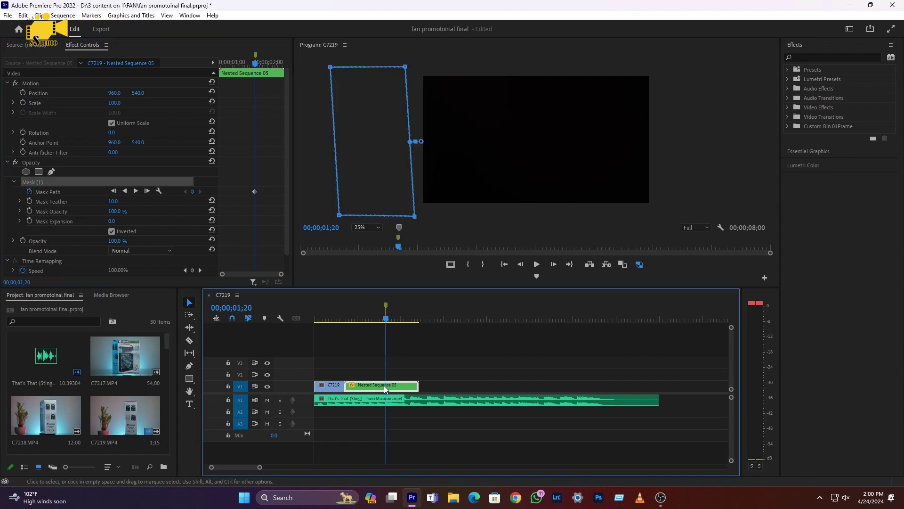
{"action": "key", "text": "Right"}
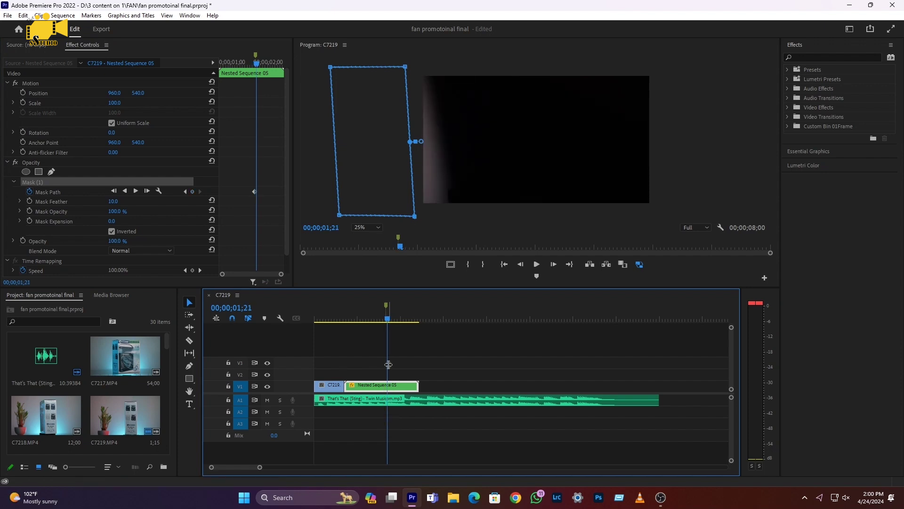
{"action": "key", "text": "Right"}
{"action": "key", "text": "Right"}
{"action": "key", "text": "Right"}
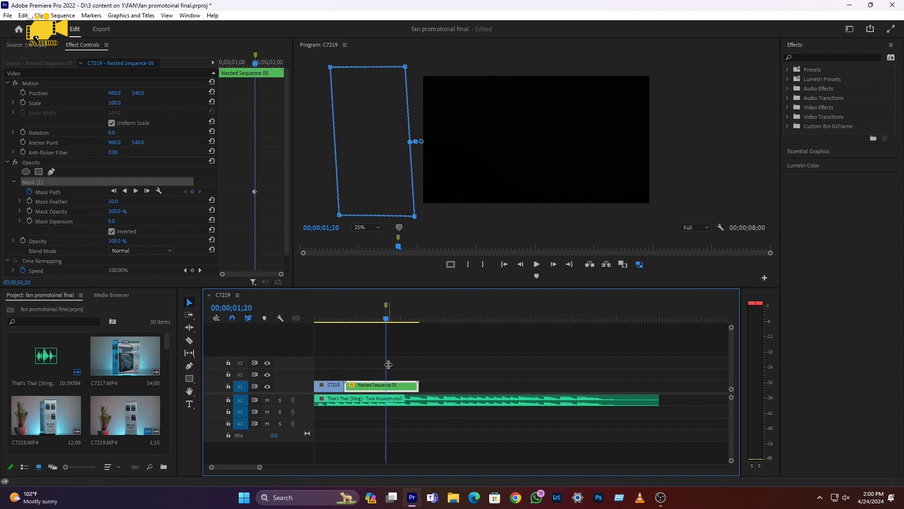
{"action": "key", "text": "Left"}
{"action": "key", "text": "Left"}
{"action": "key", "text": "Left"}
{"action": "key", "text": "Left"}
{"action": "left_click", "coordinate": [379, 227]}
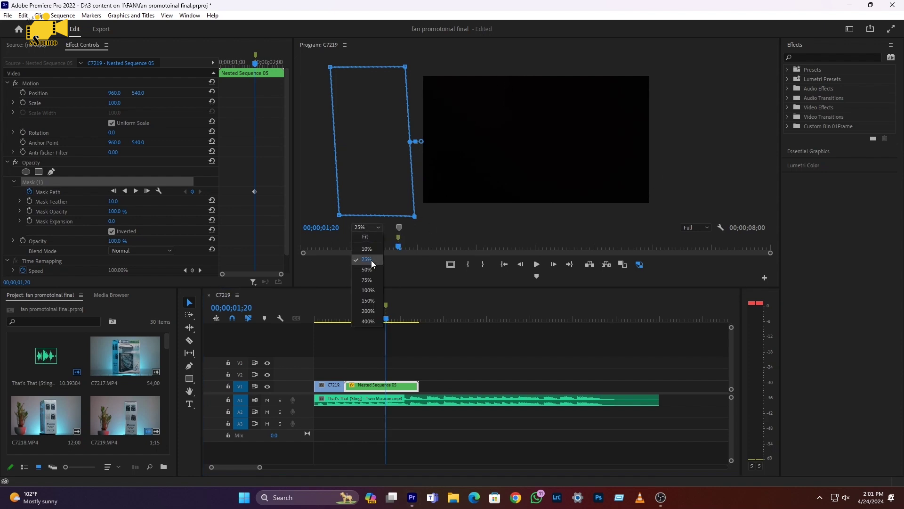
{"action": "left_click", "coordinate": [380, 230]}
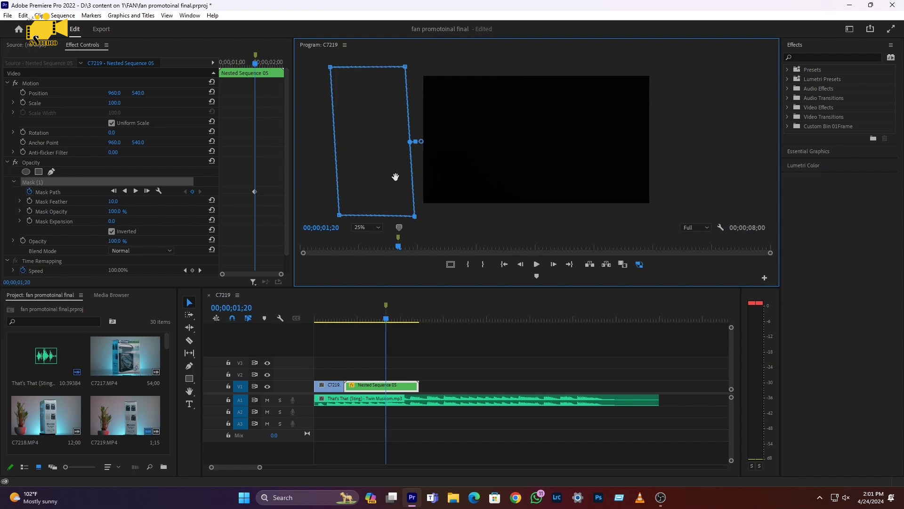
- At 00;00;01;21, move Mask (1) to the frame's left edge and reshape its leading side to follow the slanted dark edge
{"action": "left_click", "coordinate": [41, 193]}
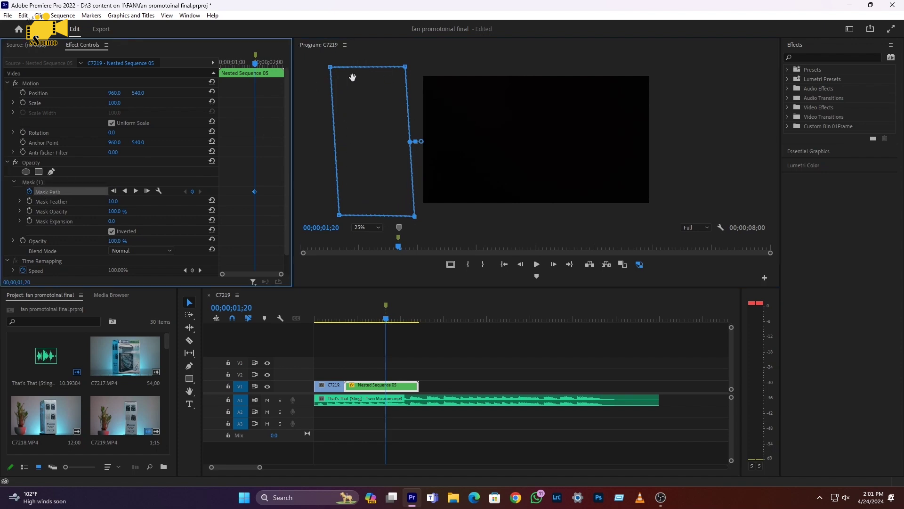
{"action": "left_click", "coordinate": [36, 181]}
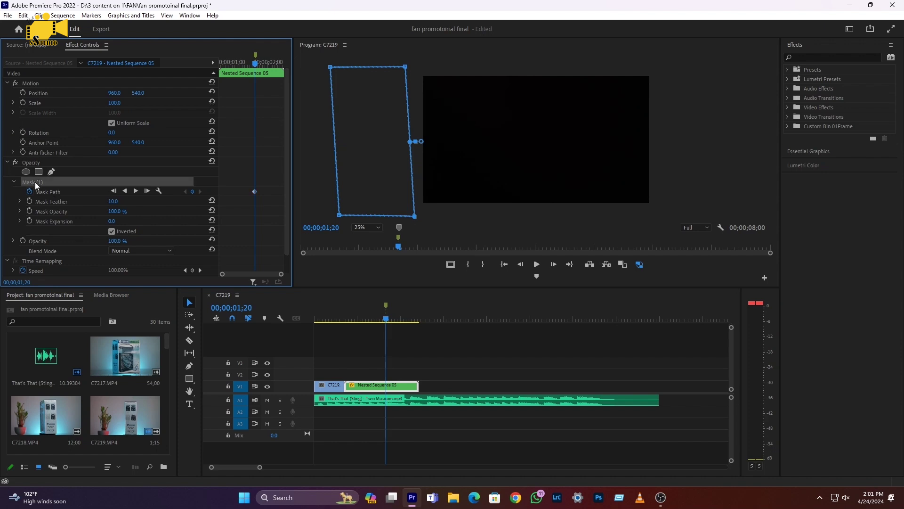
{"action": "left_click", "coordinate": [381, 386]}
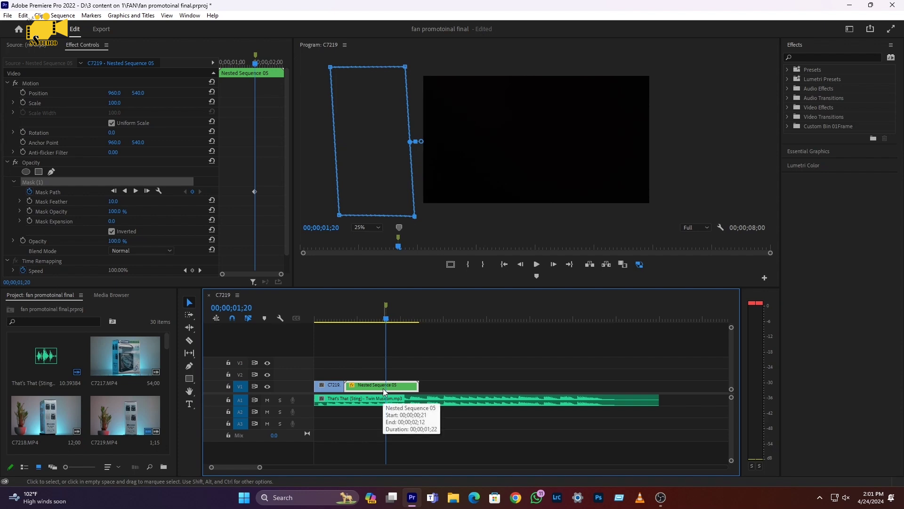
{"action": "key", "text": "Right"}
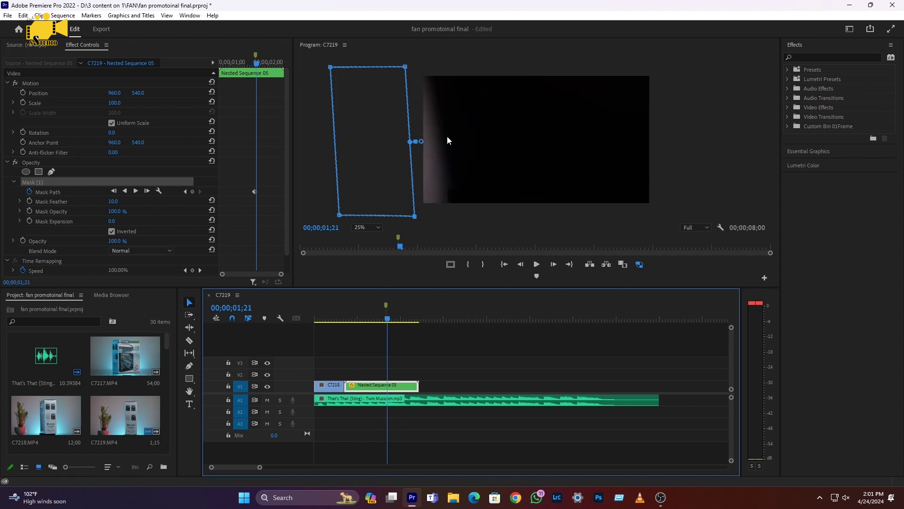
{"action": "left_click_drag", "start_coordinate": [375, 182], "coordinate": [391, 182]}
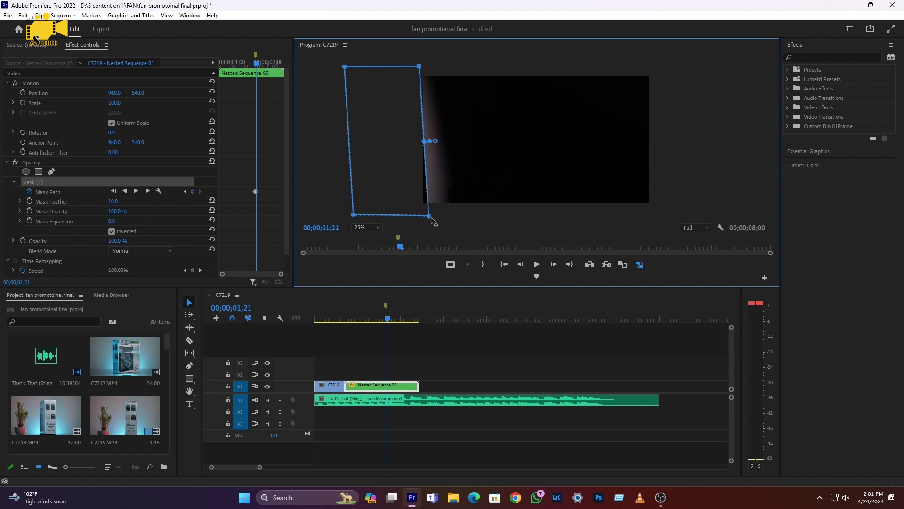
{"action": "left_click_drag", "start_coordinate": [439, 217], "coordinate": [425, 217]}
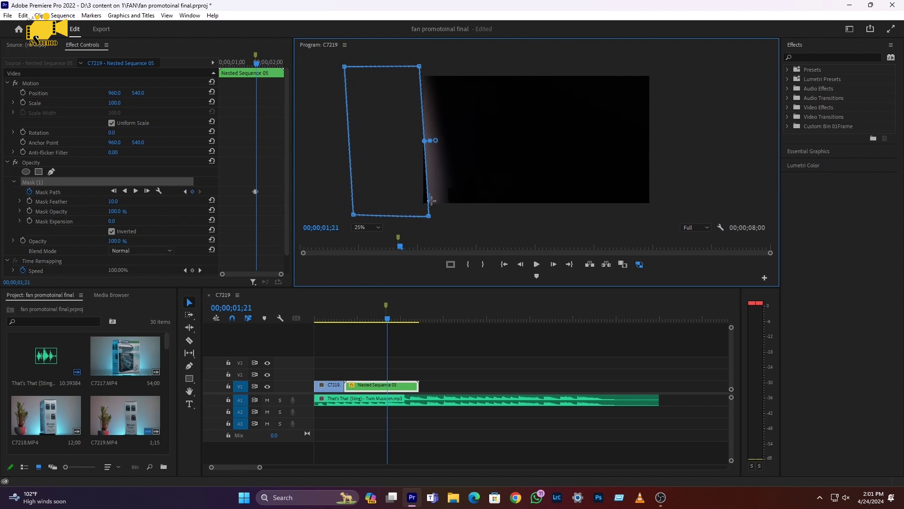
{"action": "left_click_drag", "start_coordinate": [430, 199], "coordinate": [453, 221]}
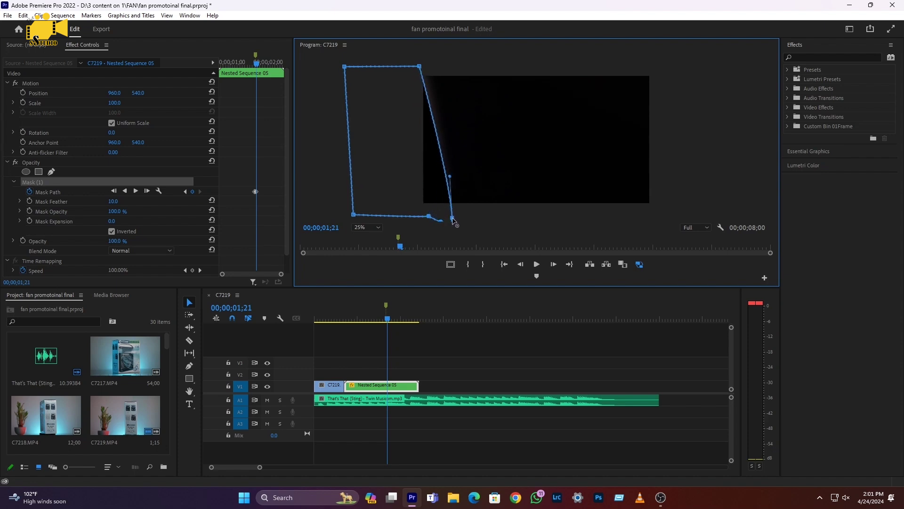
{"action": "left_click_drag", "start_coordinate": [419, 66], "coordinate": [419, 56]}
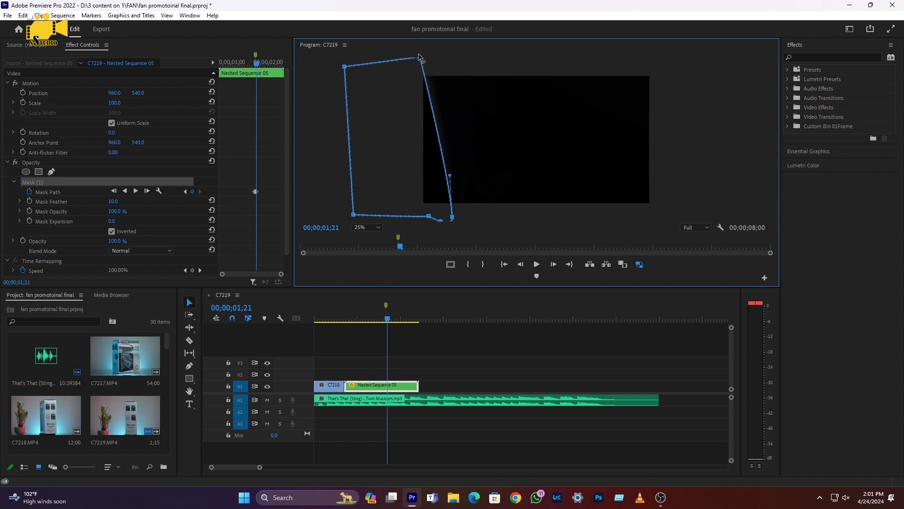
- At 00;00;01;22, extend the upper and lower points of Mask (1)'s leading side over the newly revealed plant area
{"action": "left_click", "coordinate": [387, 386]}
{"action": "key", "text": "Right"}
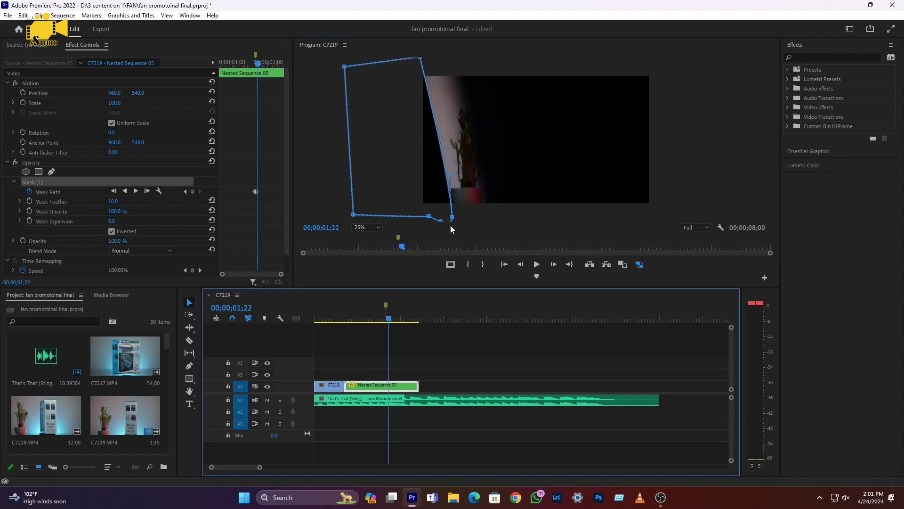
{"action": "left_click_drag", "start_coordinate": [452, 218], "coordinate": [486, 219]}
{"action": "left_click_drag", "start_coordinate": [427, 73], "coordinate": [449, 70]}
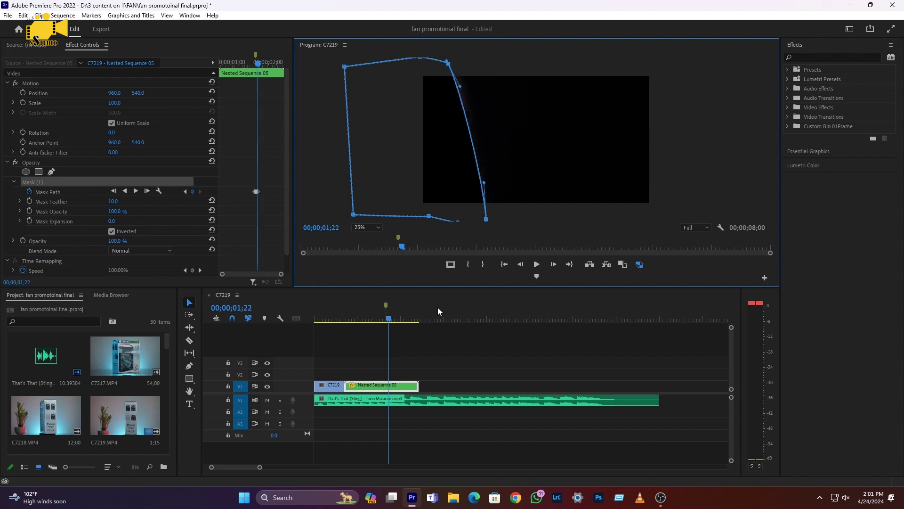
- Advance Mask (1)'s leading edge rightward frame by frame from 00;00;01;23 to 00;00;01;26, following the revealed area
{"action": "left_click", "coordinate": [391, 389]}
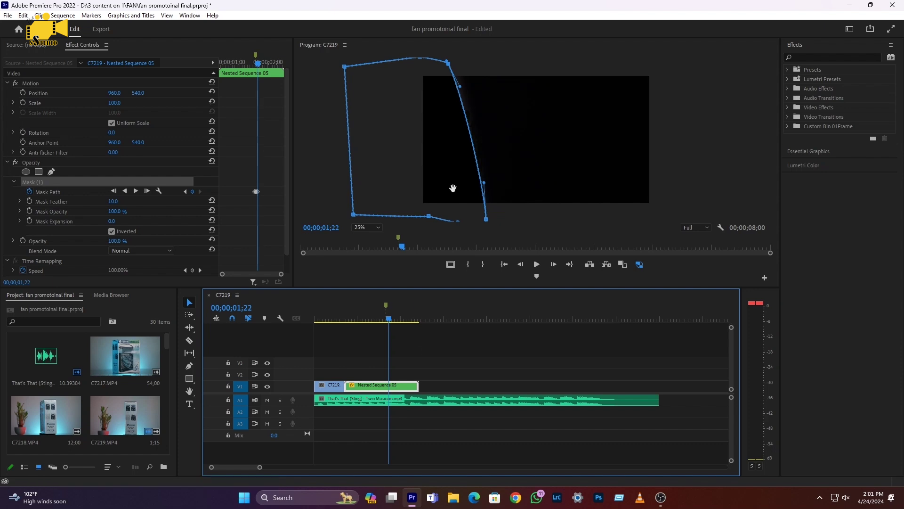
{"action": "key", "text": "Right"}
{"action": "left_click_drag", "start_coordinate": [450, 66], "coordinate": [488, 73]}
{"action": "left_click_drag", "start_coordinate": [486, 219], "coordinate": [524, 217]}
{"action": "key", "text": "Right"}
{"action": "left_click_drag", "start_coordinate": [488, 73], "coordinate": [518, 68]}
{"action": "left_click_drag", "start_coordinate": [524, 217], "coordinate": [613, 218]}
{"action": "key", "text": "Right"}
{"action": "left_click_drag", "start_coordinate": [518, 67], "coordinate": [612, 64]}
{"action": "key", "text": "Right"}
{"action": "left_click_drag", "start_coordinate": [613, 218], "coordinate": [661, 217]}
- At 00;00;01;27, extend Mask (1)'s upper corner past the frame's right side to cover the whole picture, and play back the animation
{"action": "left_click", "coordinate": [399, 388]}
{"action": "key", "text": "Right"}
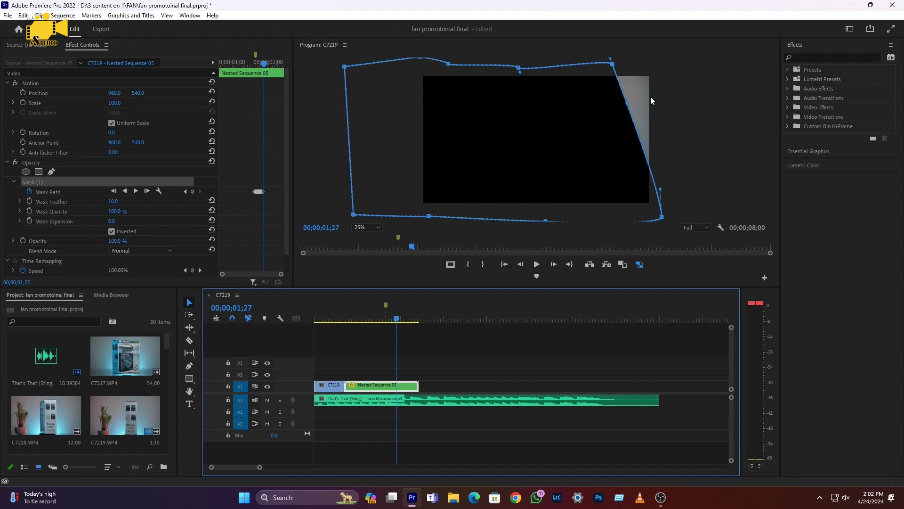
{"action": "left_click_drag", "start_coordinate": [612, 65], "coordinate": [653, 58]}
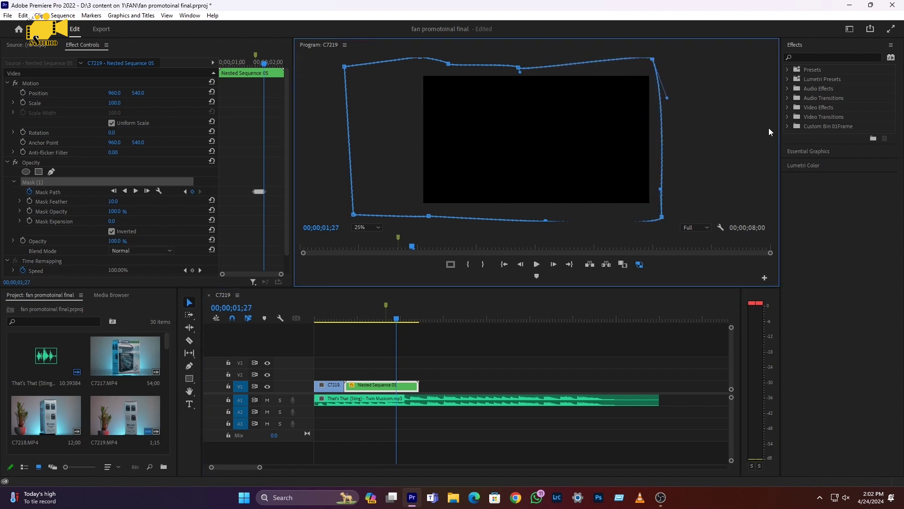
{"action": "left_click", "coordinate": [387, 320]}
{"action": "key", "text": "space"}
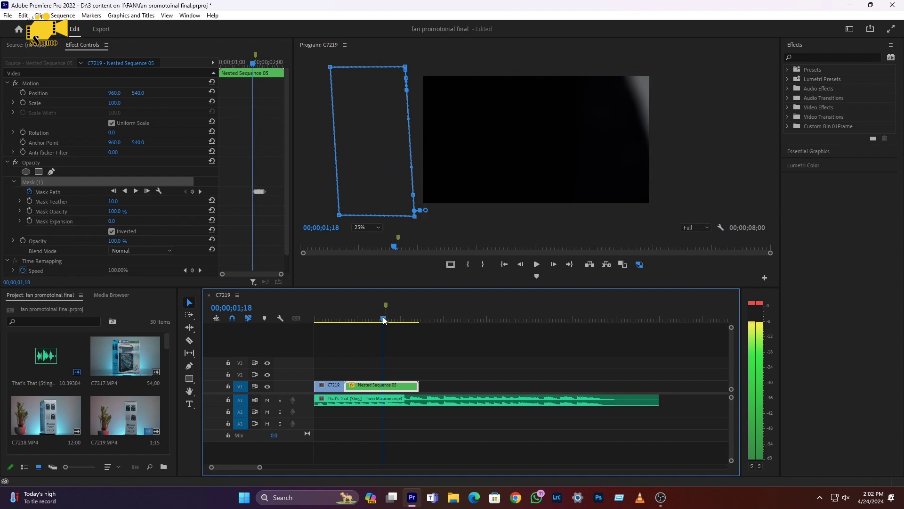
{"action": "mouse_move", "coordinate": [380, 321]}
{"action": "left_mouse_down"}
{"action": "mouse_move", "coordinate": [414, 320]}
{"action": "mouse_move", "coordinate": [365, 323]}
{"action": "left_mouse_up"}
{"action": "key", "text": "space"}
{"action": "key", "text": "space"}
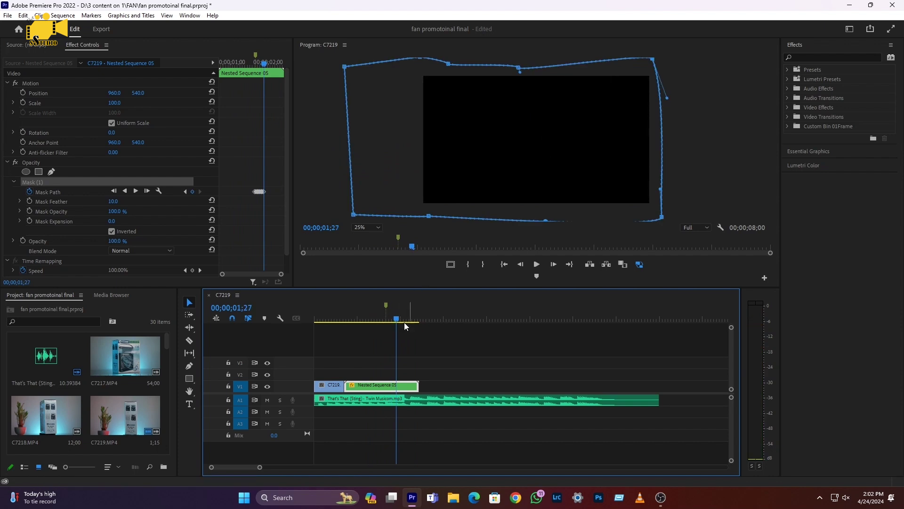
- Move Nested Sequence 05 up to track V3 and open clip C7228.MP4 for source trimming
{"action": "left_click_drag", "start_coordinate": [370, 388], "coordinate": [372, 363]}
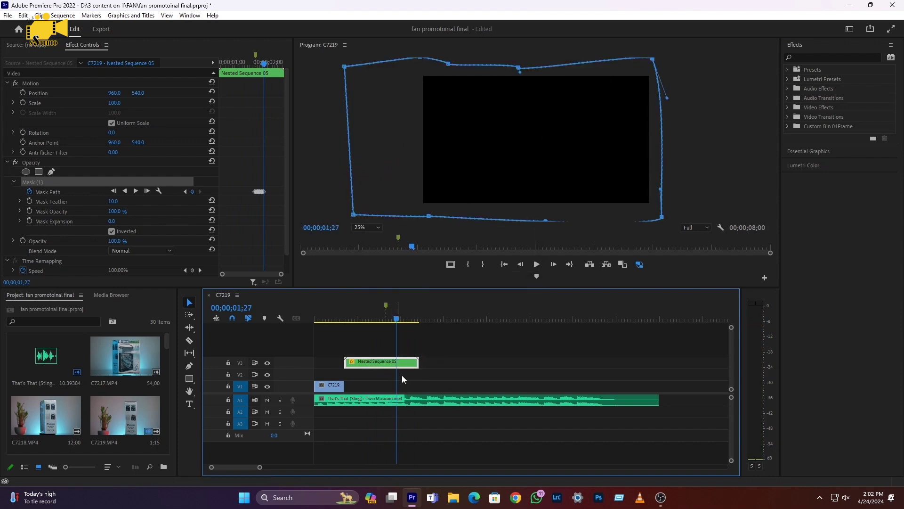
{"action": "scroll", "coordinate": [89, 419], "scroll_direction": "down", "scroll_amount": 3}
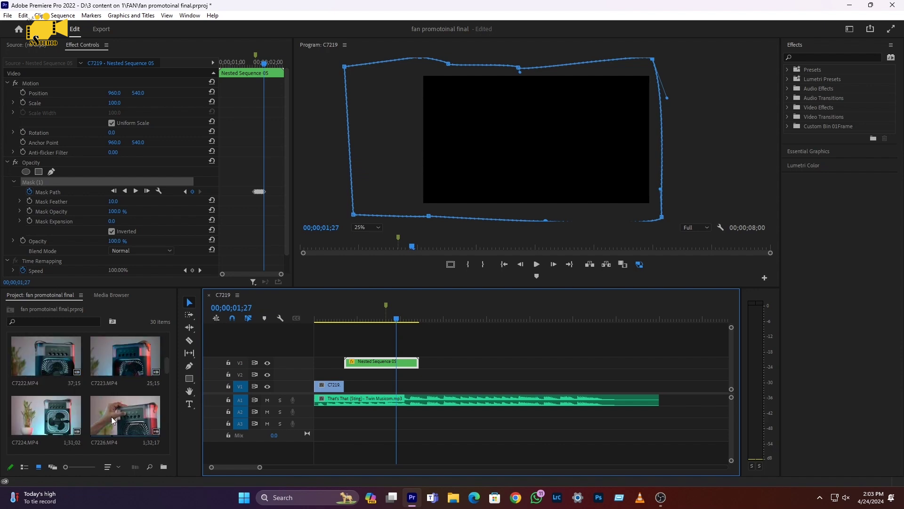
{"action": "scroll", "coordinate": [42, 420], "scroll_direction": "down", "scroll_amount": 2}
{"action": "scroll", "coordinate": [43, 420], "scroll_direction": "up", "scroll_amount": 1}
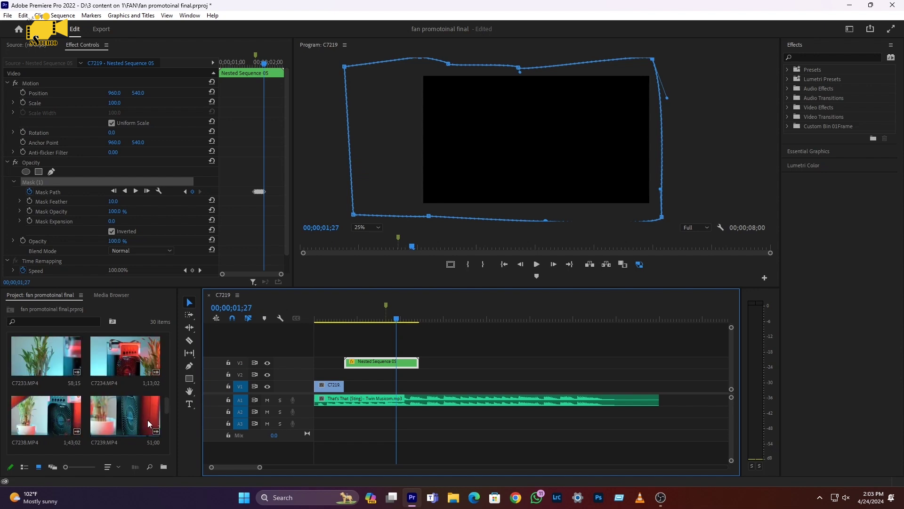
{"action": "double_click", "coordinate": [42, 421]}
{"action": "double_click", "coordinate": [128, 415]}
- Mark C7228.MP4 from 07;32;25;08 to 07;32;43;05 and place only its video on track V2 under the nested sequence's end
{"action": "mouse_move", "coordinate": [12, 257]}
{"action": "left_mouse_down"}
{"action": "mouse_move", "coordinate": [44, 257]}
{"action": "mouse_move", "coordinate": [17, 255]}
{"action": "mouse_move", "coordinate": [26, 257]}
{"action": "mouse_move", "coordinate": [19, 266]}
{"action": "left_mouse_up"}
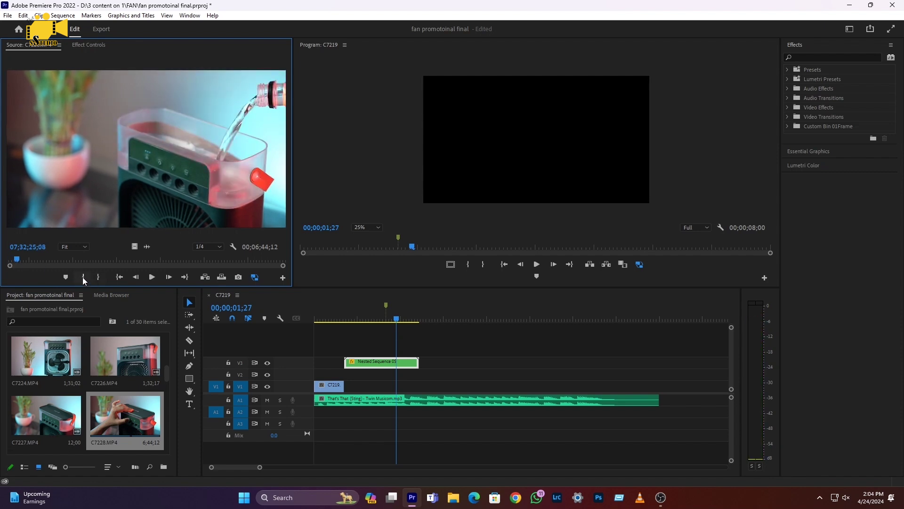
{"action": "left_click", "coordinate": [83, 277]}
{"action": "left_click_drag", "start_coordinate": [22, 261], "coordinate": [31, 263]}
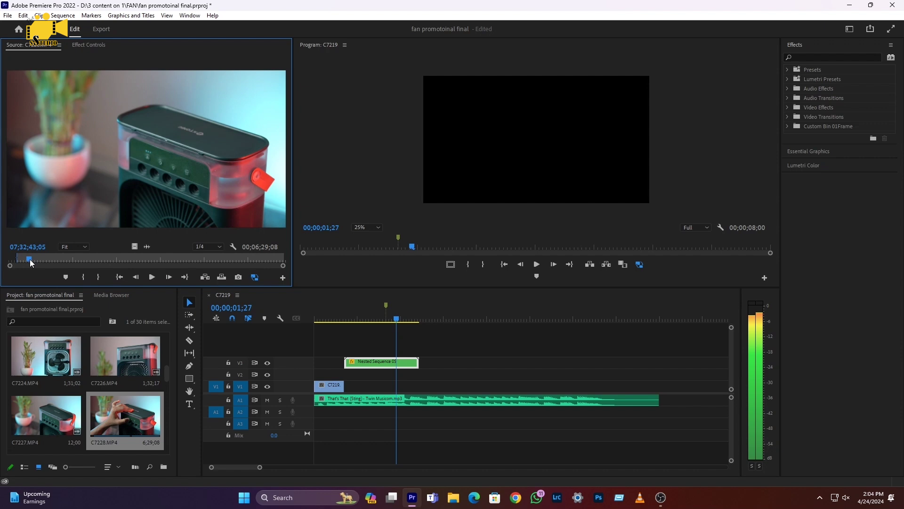
{"action": "left_click", "coordinate": [99, 277]}
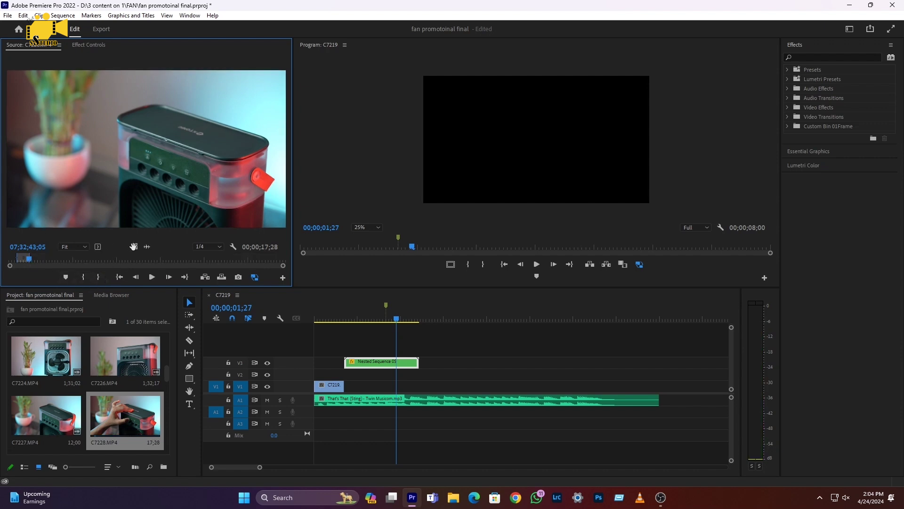
{"action": "left_click_drag", "start_coordinate": [134, 247], "coordinate": [422, 380]}
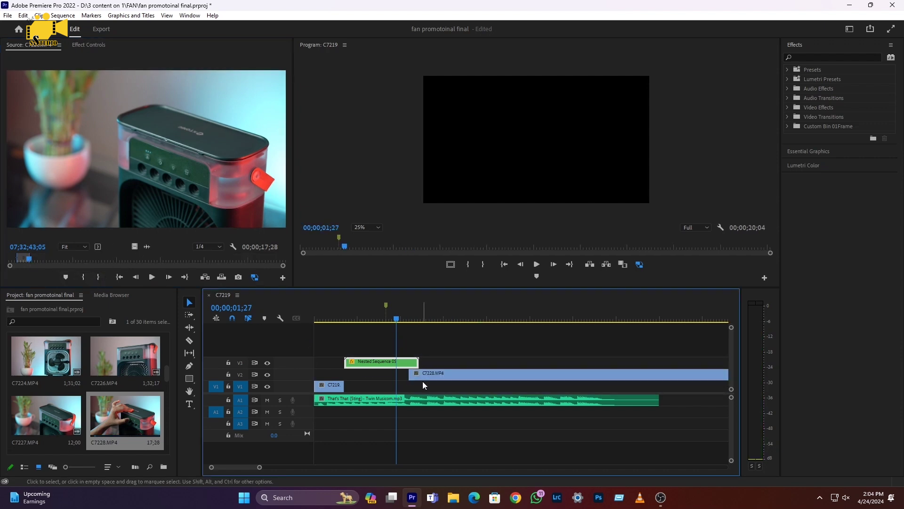
{"action": "key", "text": "minus"}
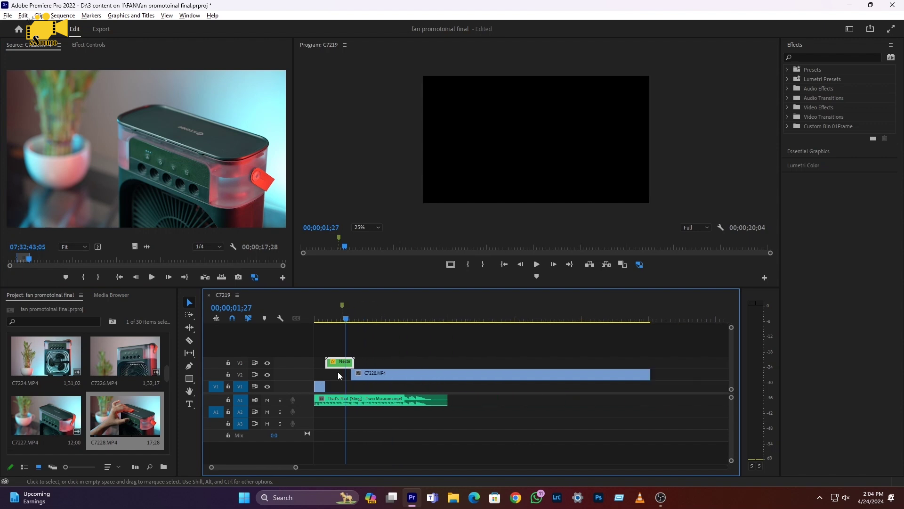
- Cut C7228.MP4 on V2 shortly after its start and remove the opening portion
{"action": "left_click", "coordinate": [340, 318]}
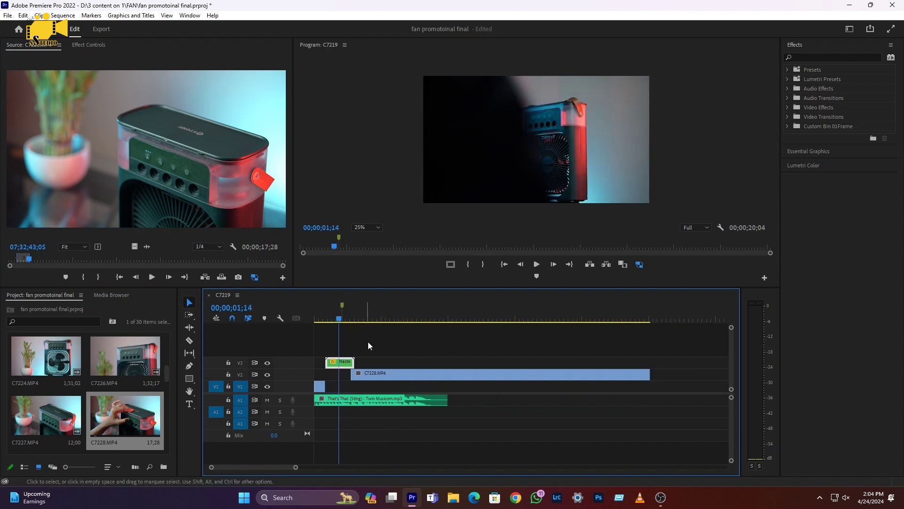
{"action": "left_click", "coordinate": [368, 318]}
{"action": "mouse_move", "coordinate": [370, 319]}
{"action": "left_mouse_down"}
{"action": "mouse_move", "coordinate": [413, 323]}
{"action": "mouse_move", "coordinate": [383, 324]}
{"action": "left_mouse_up"}
{"action": "key", "text": "c"}
{"action": "left_click", "coordinate": [383, 374]}
{"action": "key", "text": "v"}
{"action": "left_click", "coordinate": [370, 374]}
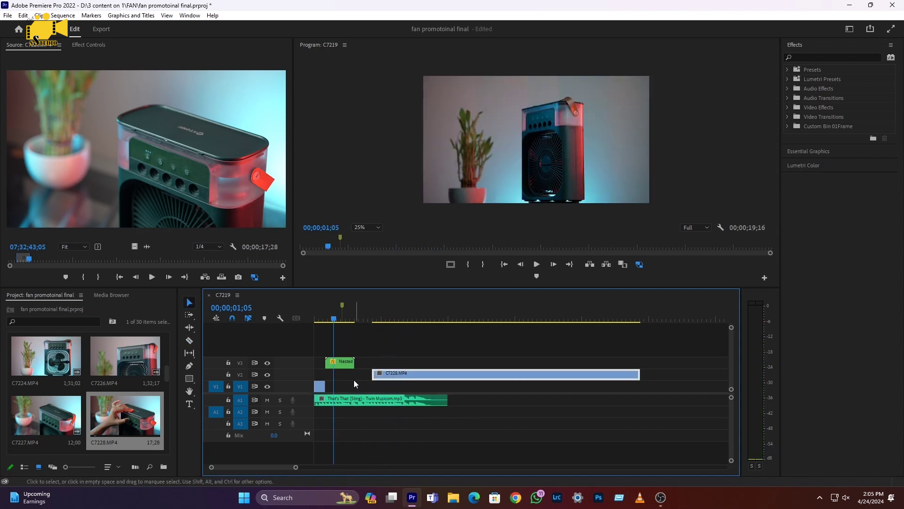
- Align the start of C7228.MP4 on V2 with the 00;00;01;20 marker and scrub through the mask transition
{"action": "left_click", "coordinate": [340, 321]}
{"action": "left_click_drag", "start_coordinate": [341, 322], "coordinate": [344, 322]}
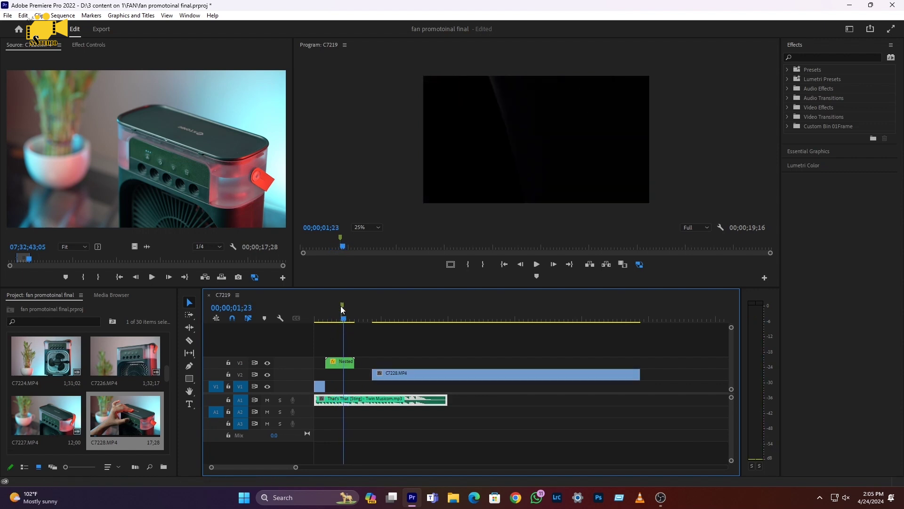
{"action": "left_click_drag", "start_coordinate": [375, 373], "coordinate": [361, 378]}
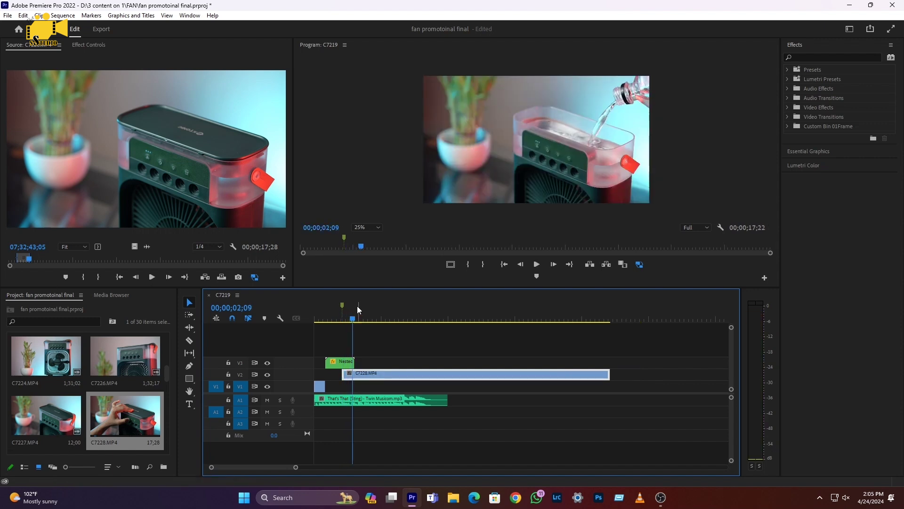
{"action": "left_click", "coordinate": [329, 322]}
{"action": "left_click_drag", "start_coordinate": [329, 322], "coordinate": [347, 321]}
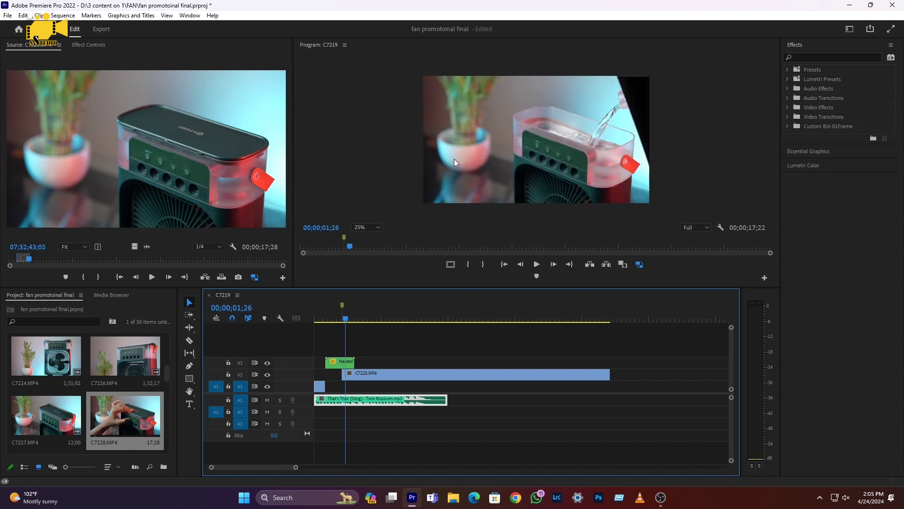
{"action": "left_click", "coordinate": [349, 320]}
{"action": "left_click_drag", "start_coordinate": [349, 320], "coordinate": [331, 325]}
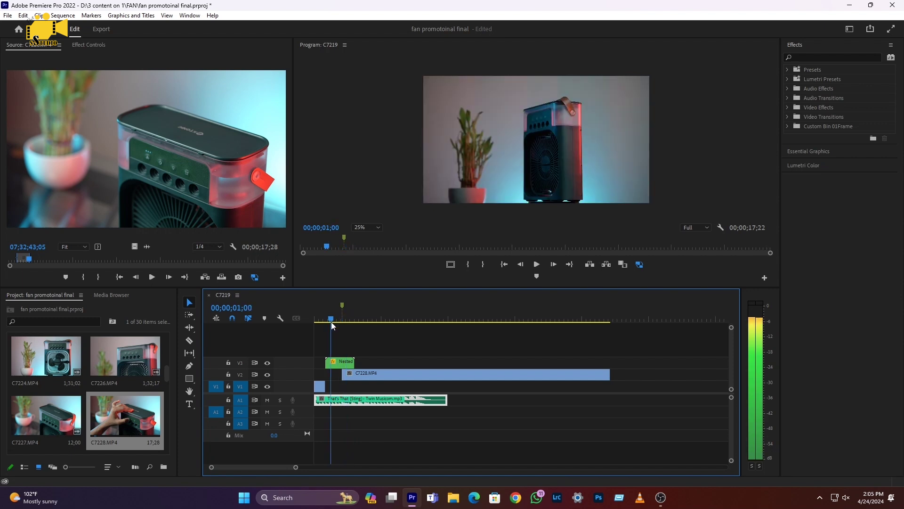
- Set the feather of Mask (1) on Nested Sequence 05 to 95
{"action": "left_click_drag", "start_coordinate": [331, 322], "coordinate": [346, 322]}
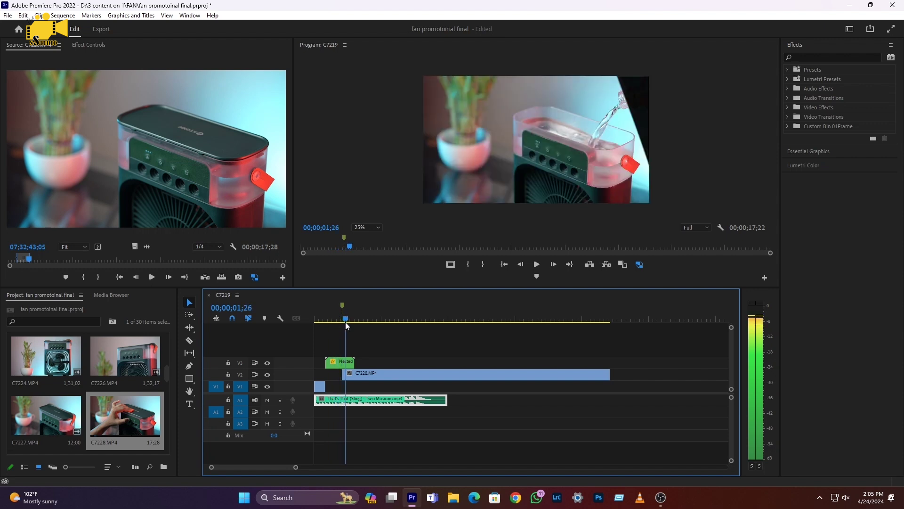
{"action": "left_click_drag", "start_coordinate": [346, 322], "coordinate": [338, 322]}
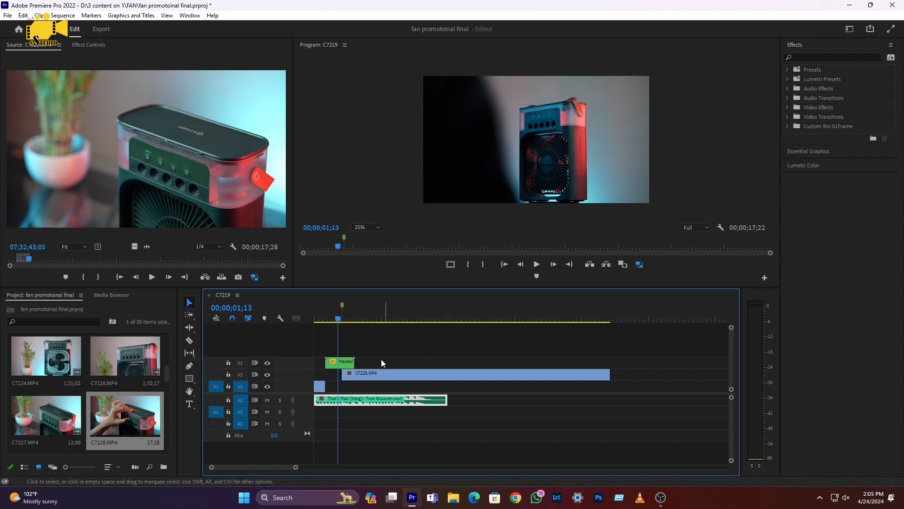
{"action": "left_click_drag", "start_coordinate": [342, 321], "coordinate": [343, 321]}
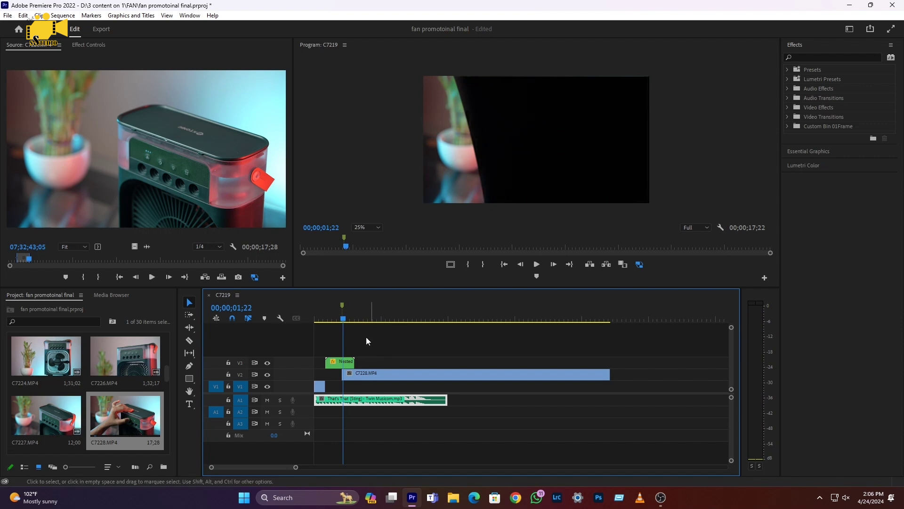
{"action": "left_click", "coordinate": [343, 365]}
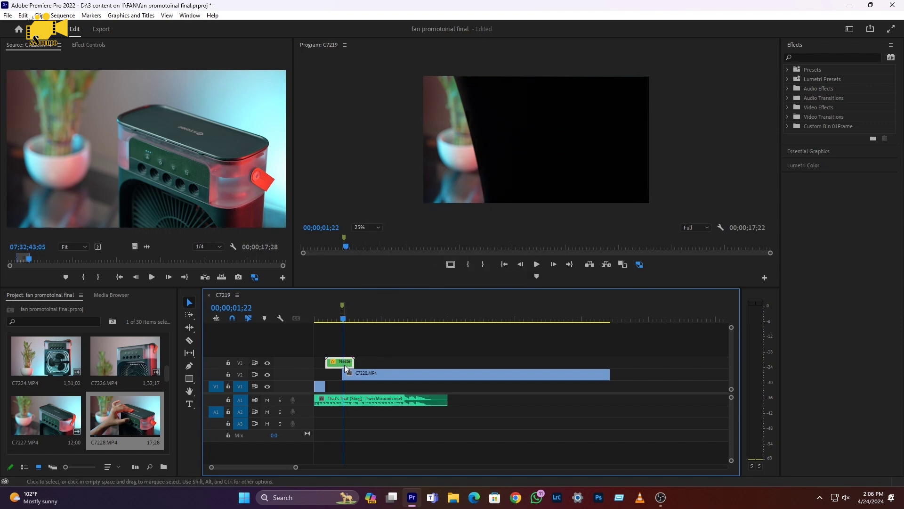
{"action": "left_click", "coordinate": [83, 44]}
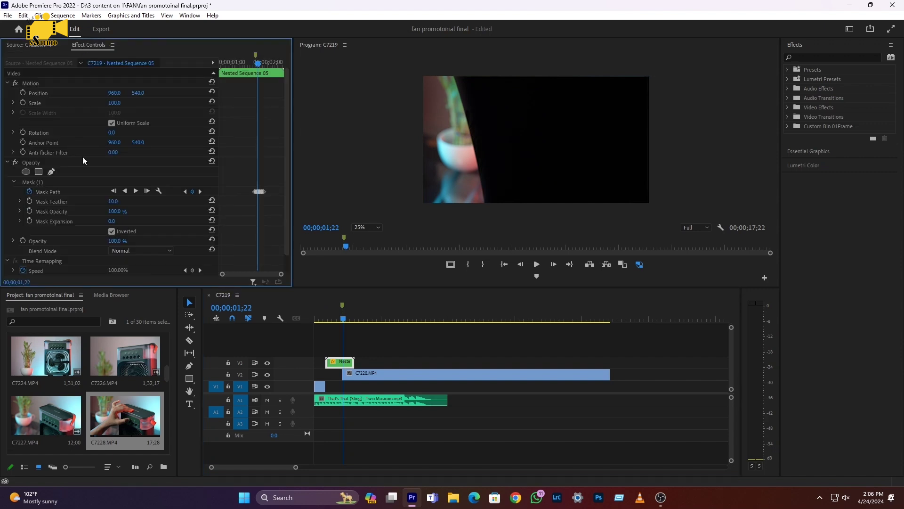
{"action": "left_click", "coordinate": [32, 182]}
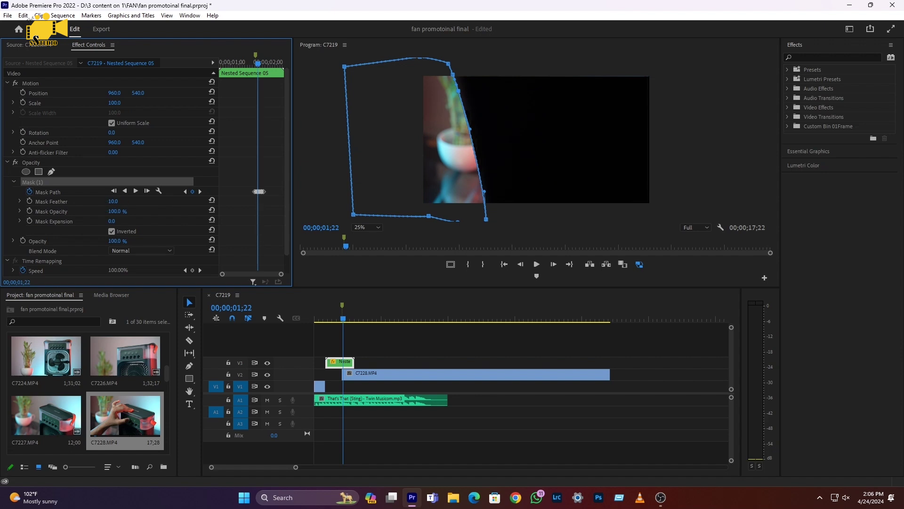
{"action": "mouse_move", "coordinate": [113, 201]}
{"action": "left_mouse_down"}
{"action": "mouse_move", "coordinate": [132, 201]}
{"action": "mouse_move", "coordinate": [103, 201]}
{"action": "left_mouse_up"}
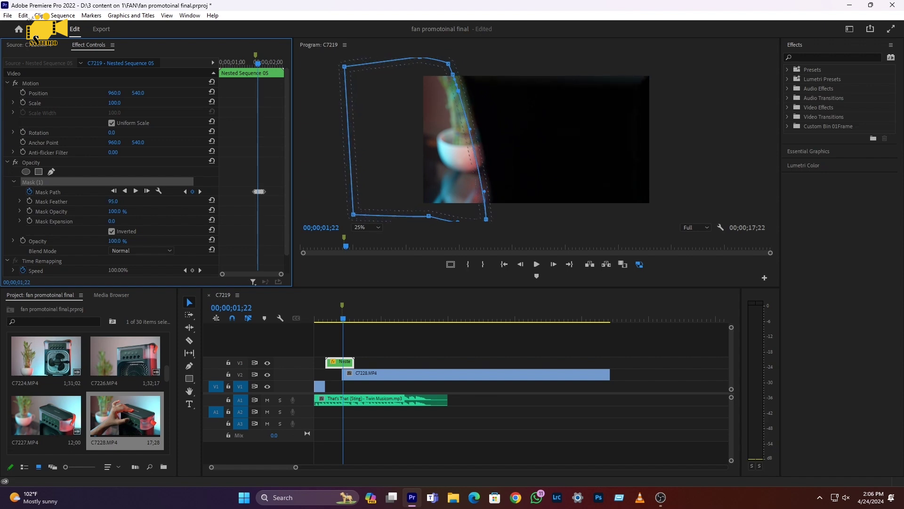
- Scrub and play the opening of the sequence to check the feathered mask transition into C7228.MP4 against the music
{"action": "left_click_drag", "start_coordinate": [343, 319], "coordinate": [337, 319]}
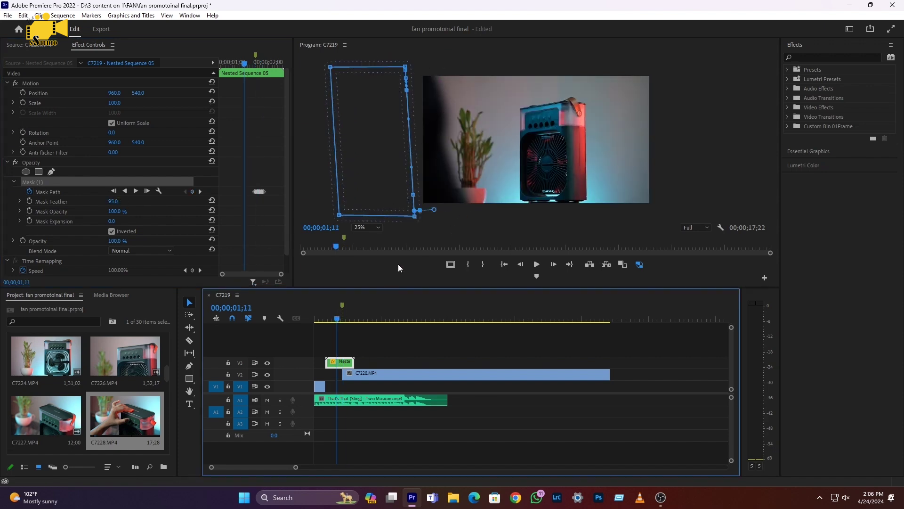
{"action": "left_click", "coordinate": [344, 319]}
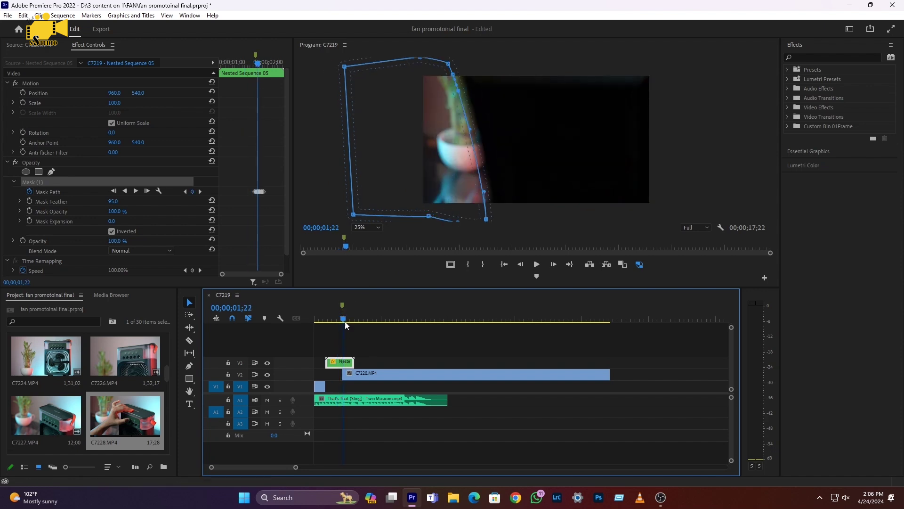
{"action": "left_click", "coordinate": [342, 362]}
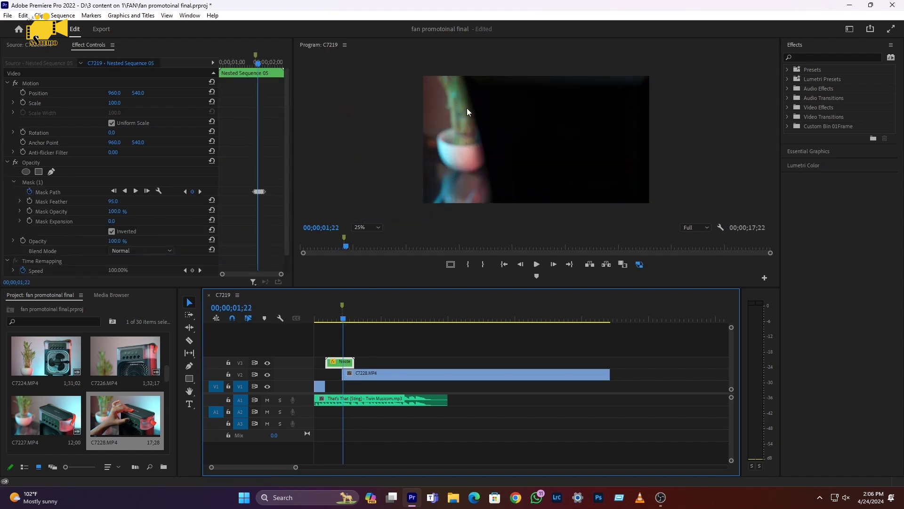
{"action": "left_click_drag", "start_coordinate": [344, 319], "coordinate": [324, 319]}
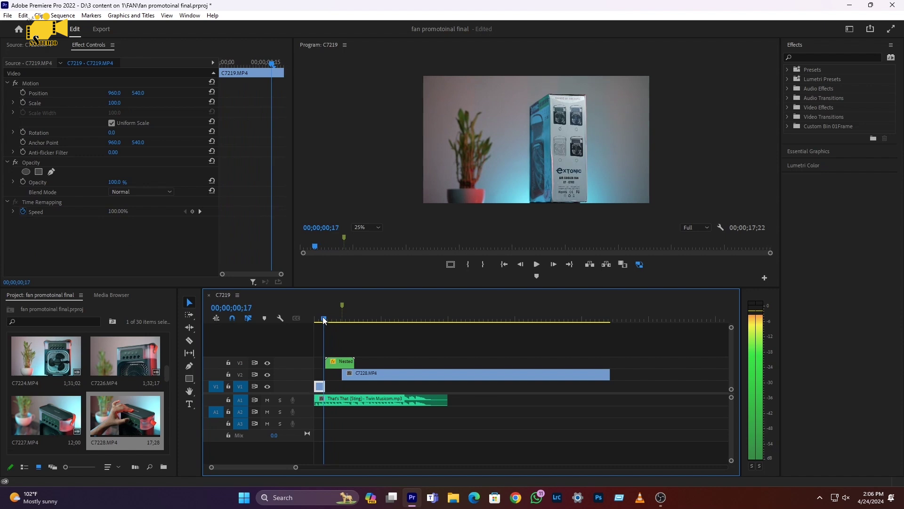
{"action": "key", "text": "space"}
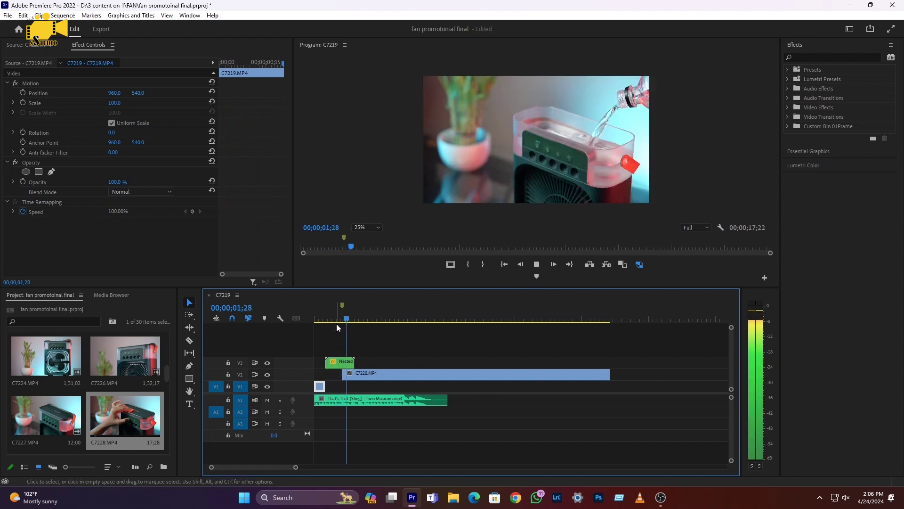
{"action": "key", "text": "minus"}
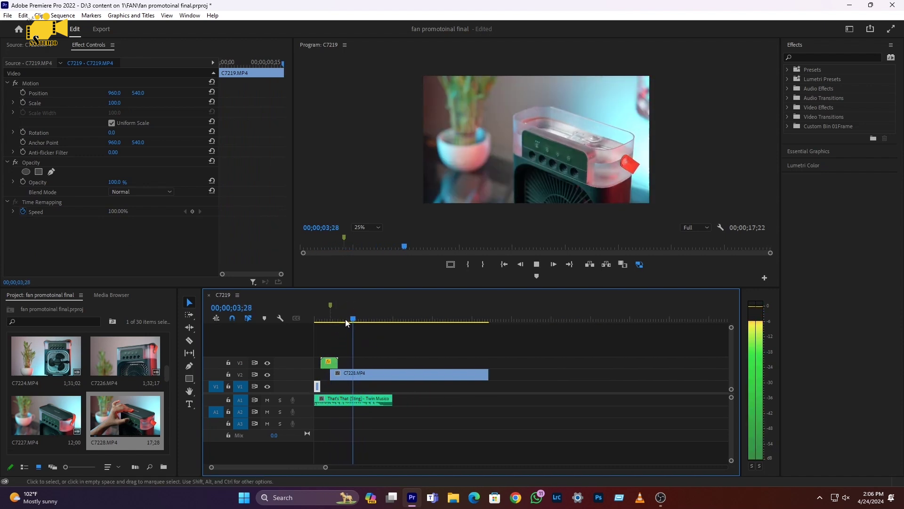
{"action": "key", "text": "Home"}
{"action": "key", "text": "equal"}
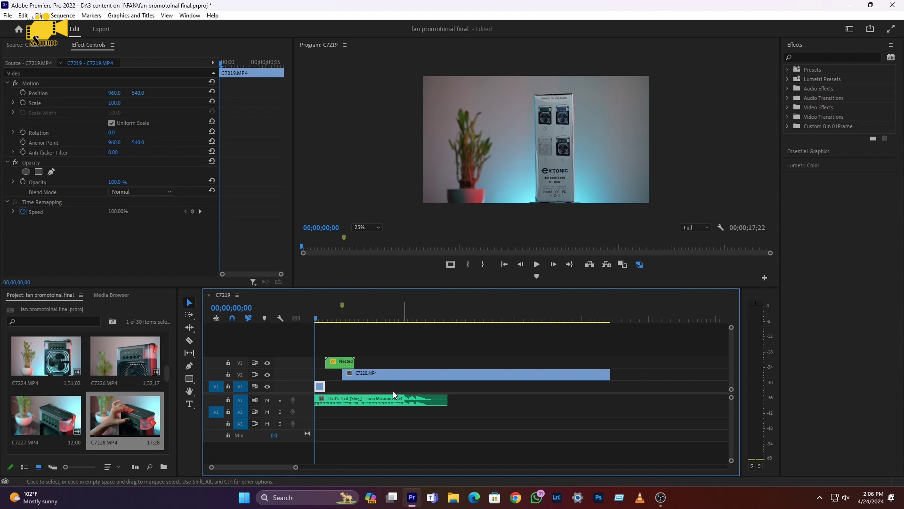
{"action": "left_click", "coordinate": [369, 391]}
{"action": "key", "text": "space"}
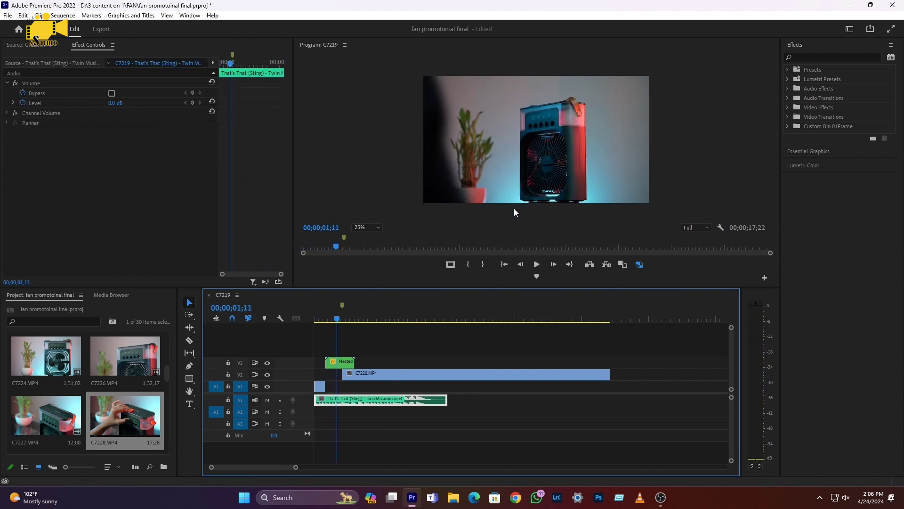
{"action": "key", "text": "space"}
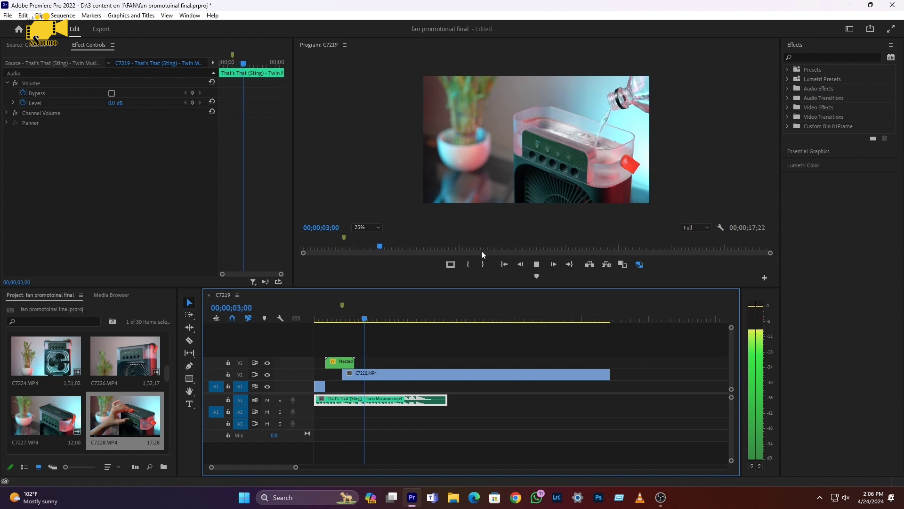
- End C7228.MP4 on track V2 at 00;00;03;01 by cutting it and deleting the remaining portion
{"action": "key", "text": "space"}
{"action": "left_click", "coordinate": [338, 319]}
{"action": "key", "text": "space"}
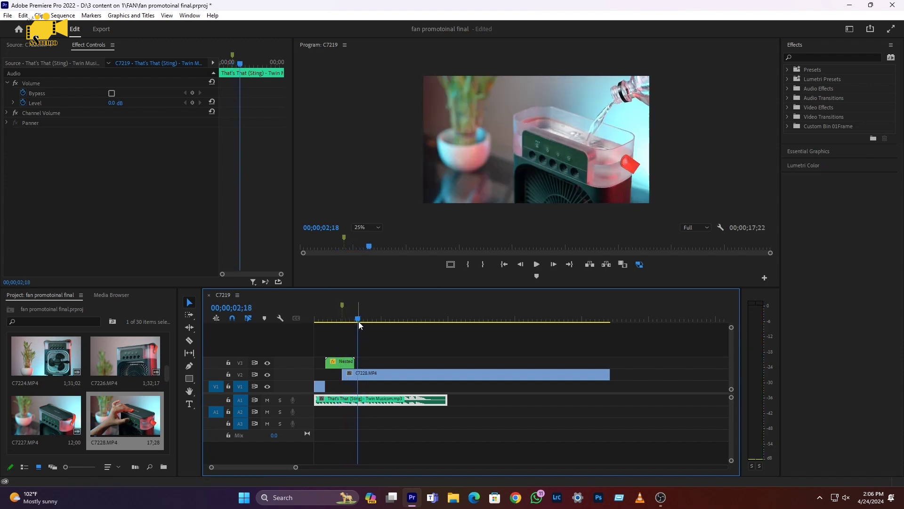
{"action": "key", "text": "space"}
{"action": "key", "text": "c"}
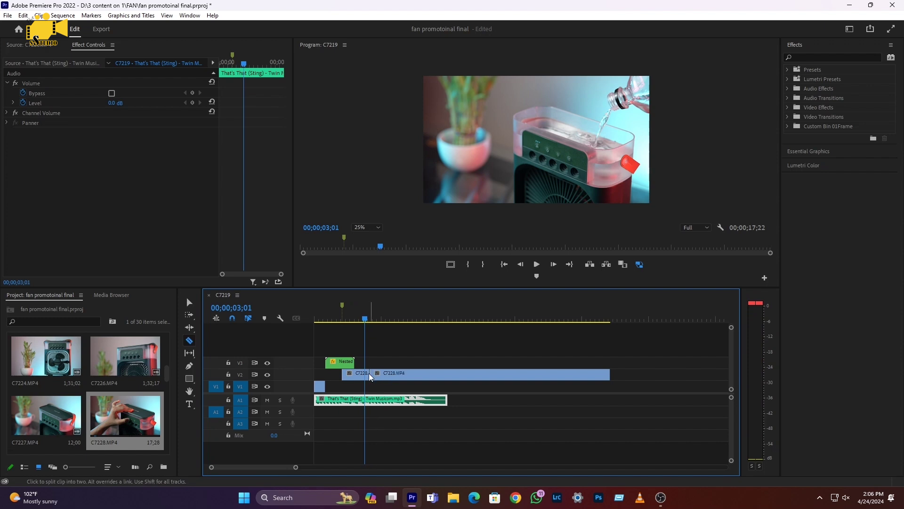
{"action": "key", "text": "v"}
{"action": "left_click_drag", "start_coordinate": [383, 374], "coordinate": [389, 375]}
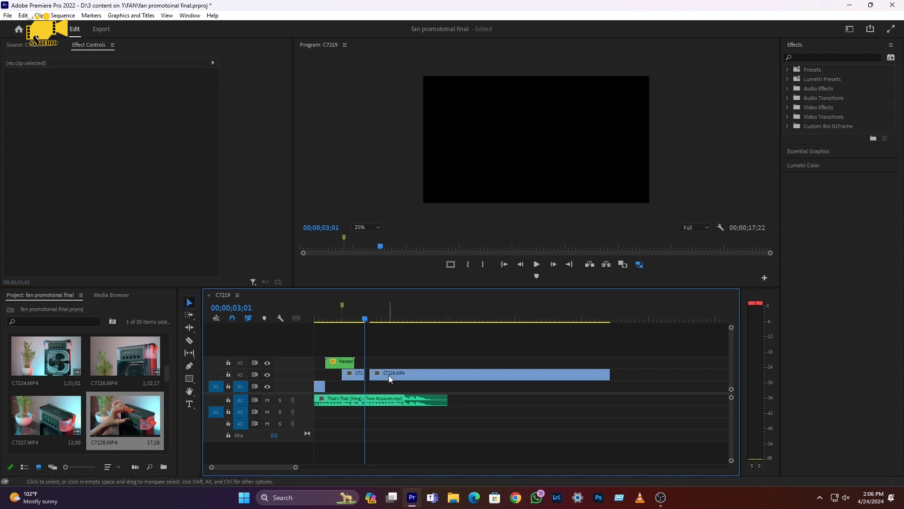
{"action": "key", "text": "Delete"}
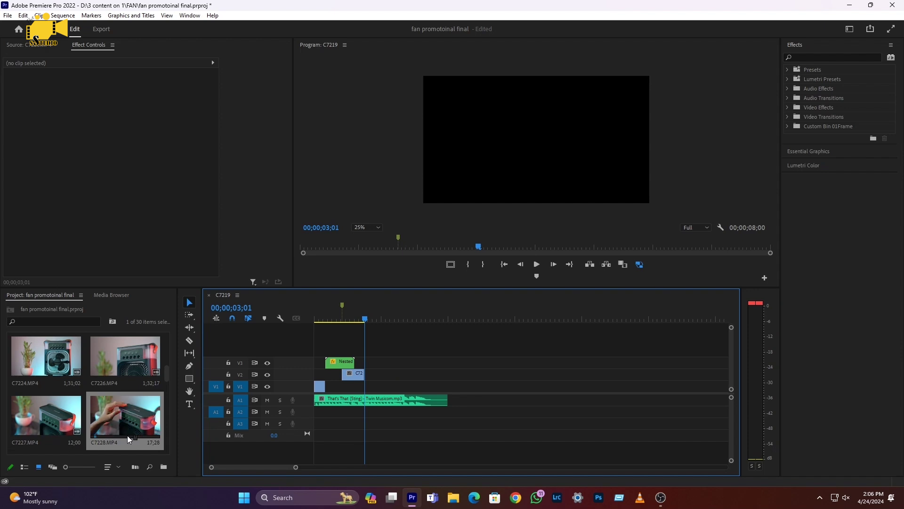
- Find clip C7245.MP4 in the project, open it for source trimming and preview its late close-up of the control buttons
{"action": "scroll", "coordinate": [128, 435], "scroll_direction": "down", "scroll_amount": 10}
{"action": "scroll", "coordinate": [75, 427], "scroll_direction": "up", "scroll_amount": 3}
{"action": "double_click", "coordinate": [113, 360]}
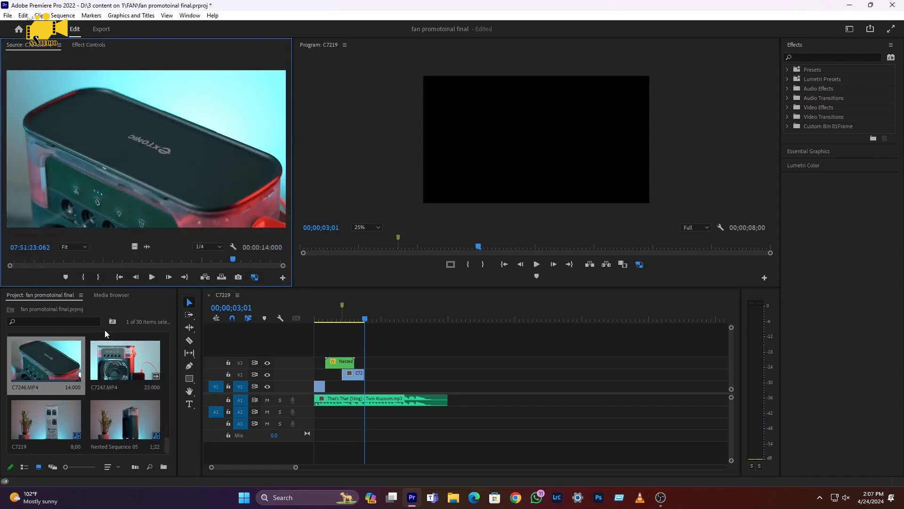
{"action": "left_click_drag", "start_coordinate": [199, 267], "coordinate": [247, 266]}
{"action": "key", "text": "space"}
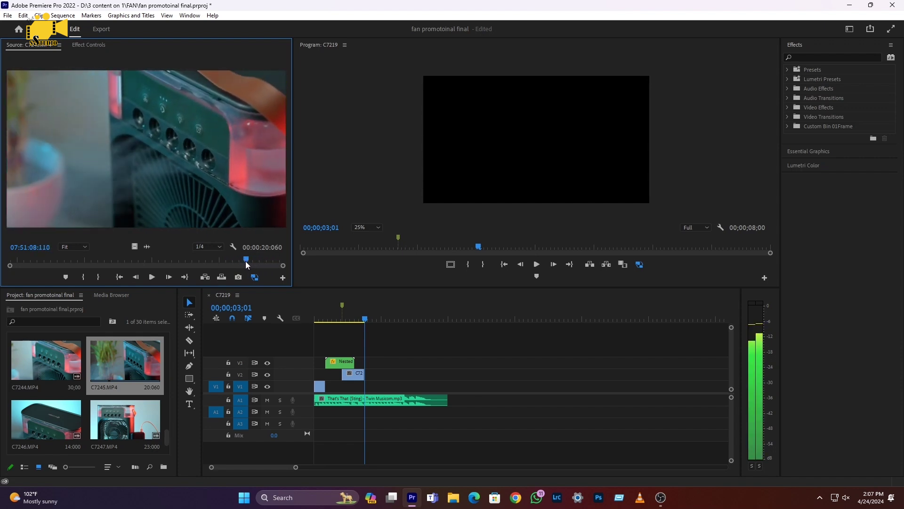
- Mark a 00:00:01:099 range of C7245.MP4 ending at 07:51:10:063 and place only its video on V1 at 00;00;03;01
{"action": "left_click", "coordinate": [242, 261]}
{"action": "left_click", "coordinate": [83, 278]}
{"action": "left_click", "coordinate": [260, 258]}
{"action": "key", "text": "space"}
{"action": "key", "text": "space"}
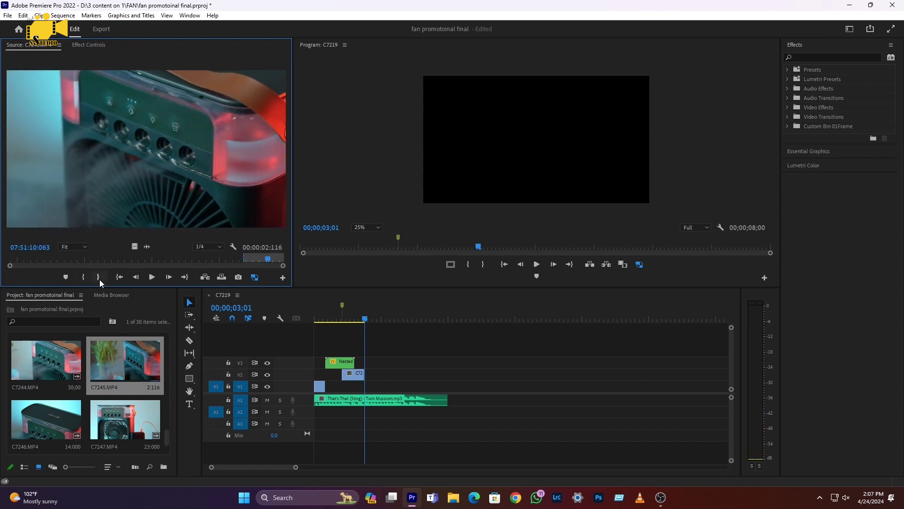
{"action": "left_click", "coordinate": [99, 277]}
{"action": "left_click_drag", "start_coordinate": [135, 246], "coordinate": [372, 389]}
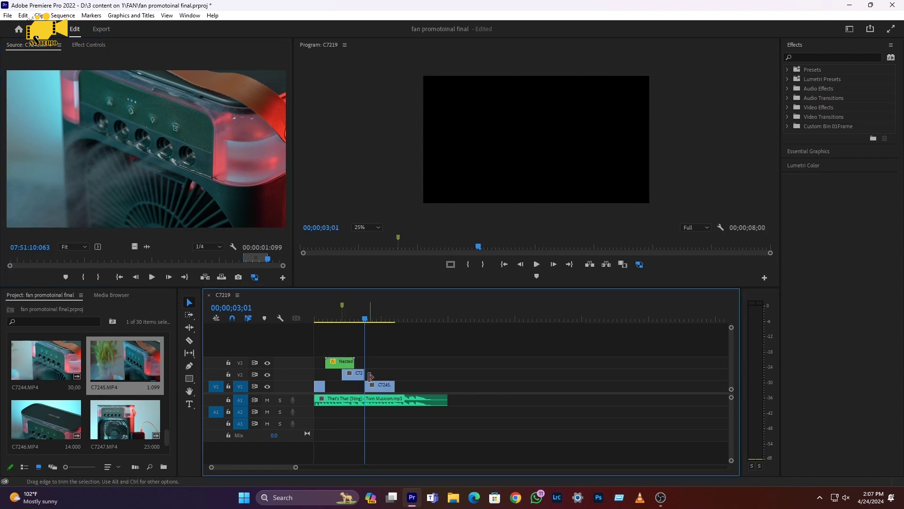
- Play and scrub through the cut from C7228.MP4 to C7245.MP4 to check timing and camera movement
{"action": "scroll", "coordinate": [352, 409], "scroll_direction": "up", "scroll_amount": 3}
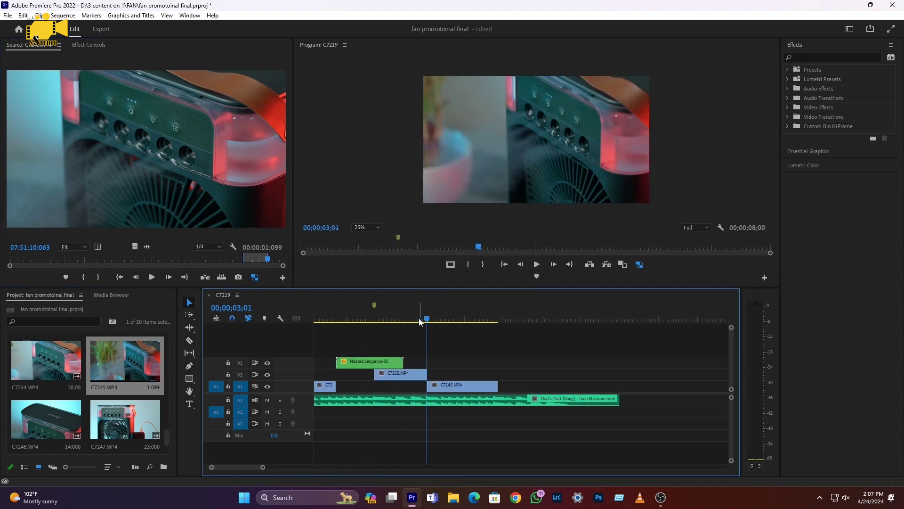
{"action": "left_click", "coordinate": [414, 320]}
{"action": "key", "text": "space"}
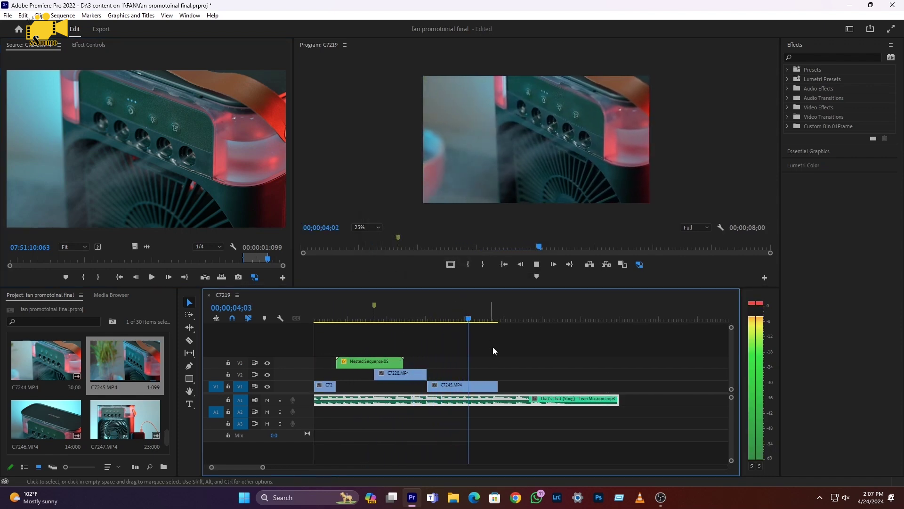
{"action": "left_click", "coordinate": [438, 319]}
{"action": "left_click", "coordinate": [453, 383]}
{"action": "left_click_drag", "start_coordinate": [468, 318], "coordinate": [449, 316]}
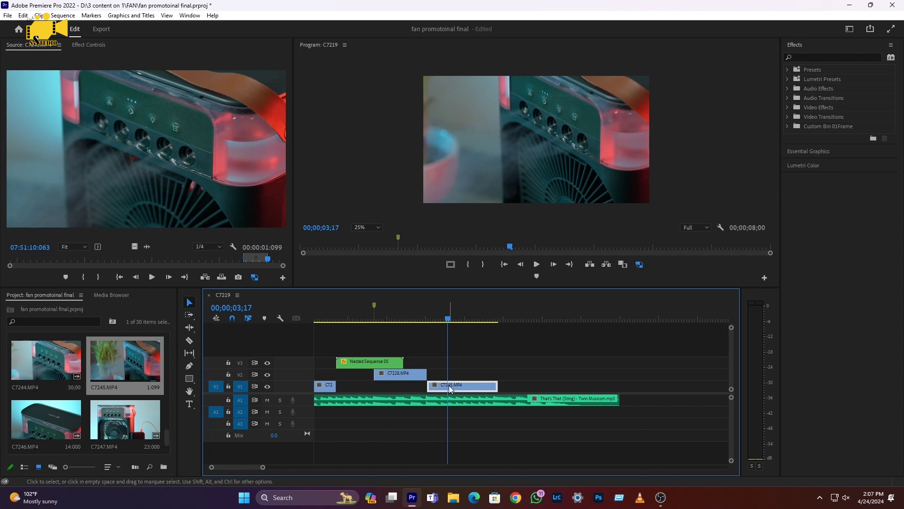
{"action": "left_click", "coordinate": [428, 319]}
{"action": "key", "text": "space"}
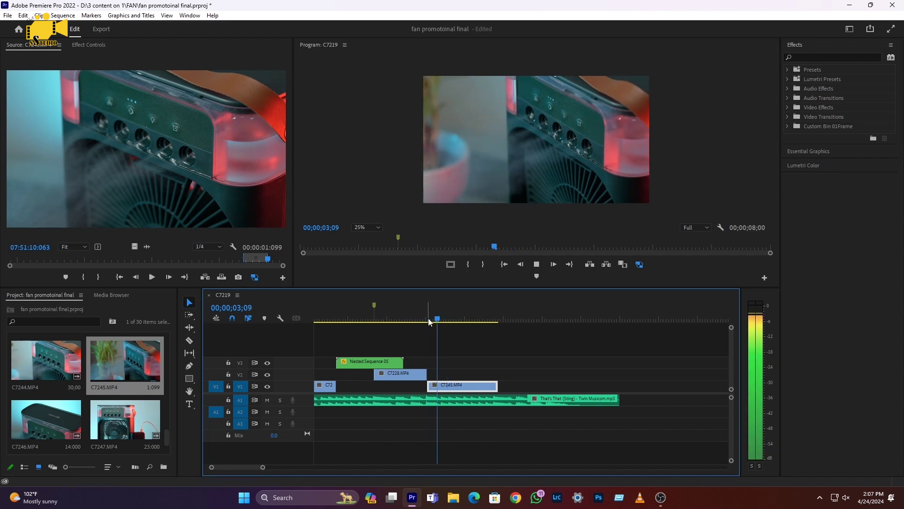
{"action": "left_click_drag", "start_coordinate": [434, 318], "coordinate": [428, 320]}
{"action": "key", "text": "space"}
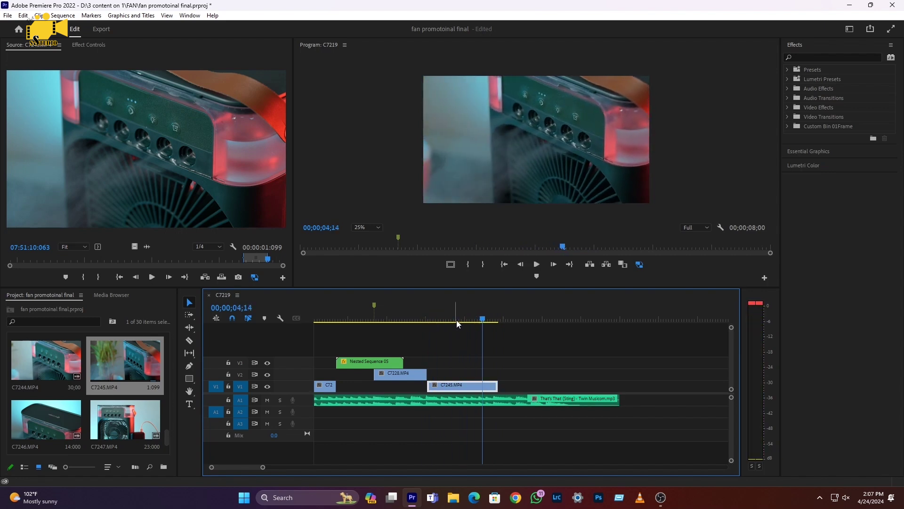
{"action": "left_click_drag", "start_coordinate": [487, 321], "coordinate": [491, 320]}
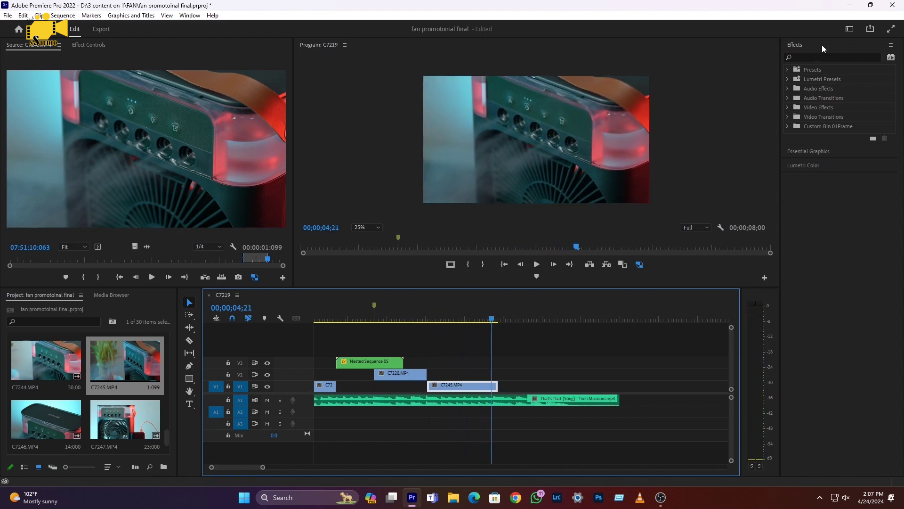
- Search the effects for "warp" and apply Warp Stabilizer to C7245.MP4 on track V1
{"action": "left_click", "coordinate": [190, 15]}
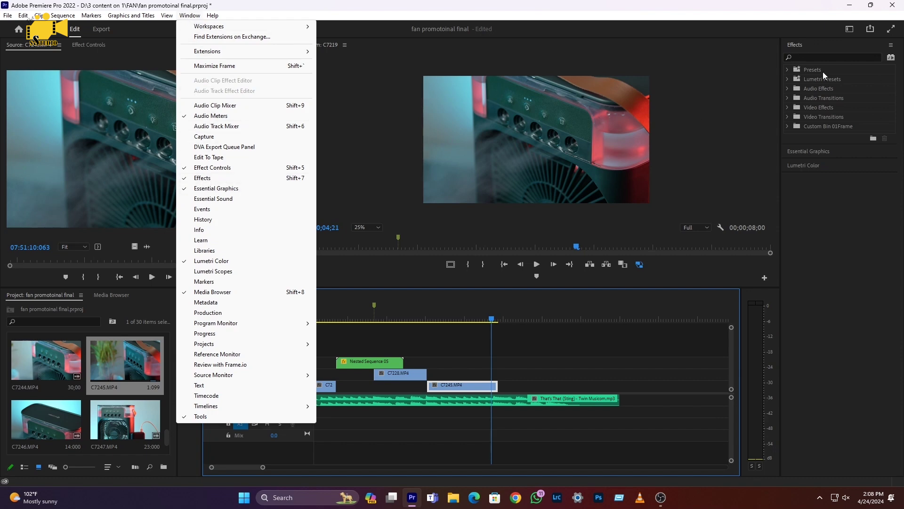
{"action": "left_click", "coordinate": [803, 58]}
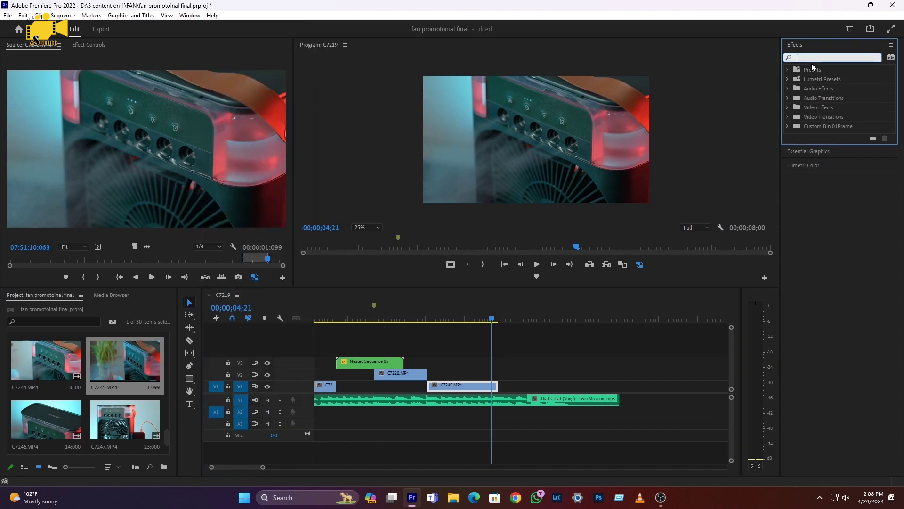
{"action": "type", "text": "warp"}
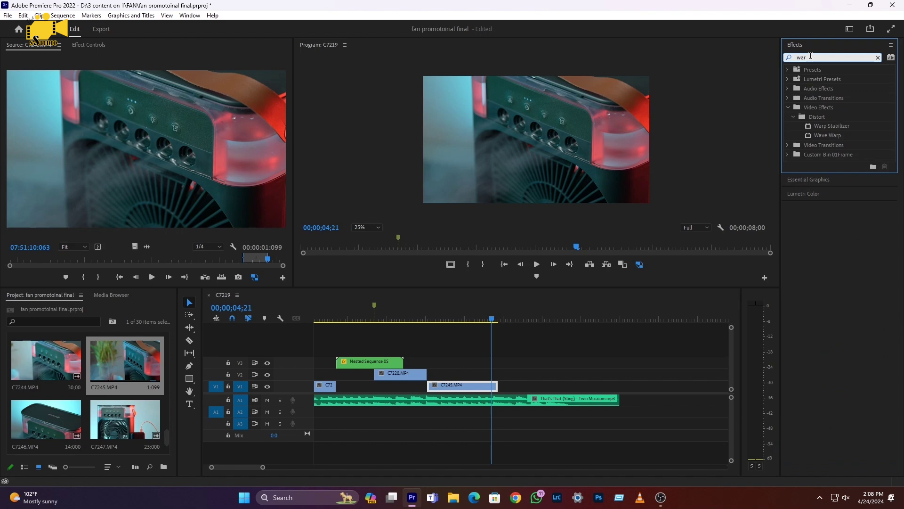
{"action": "left_click", "coordinate": [832, 124]}
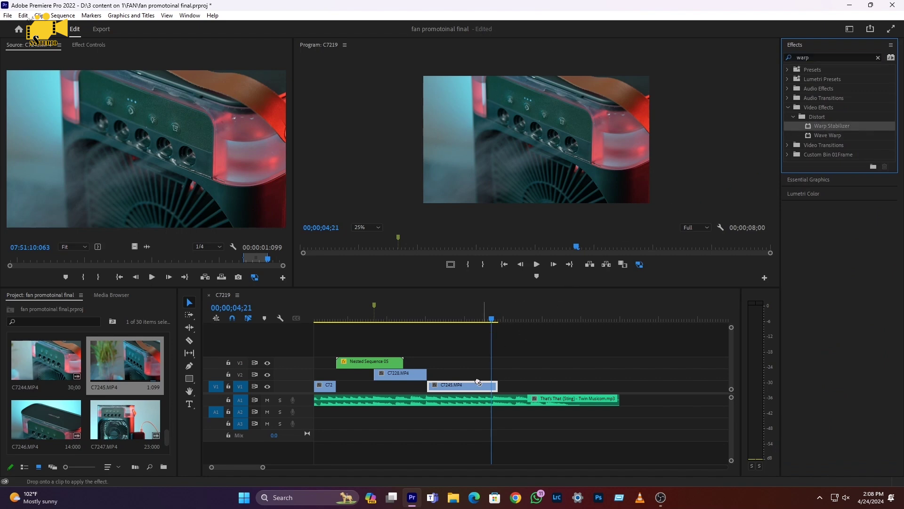
{"action": "left_click_drag", "start_coordinate": [461, 390], "coordinate": [462, 388]}
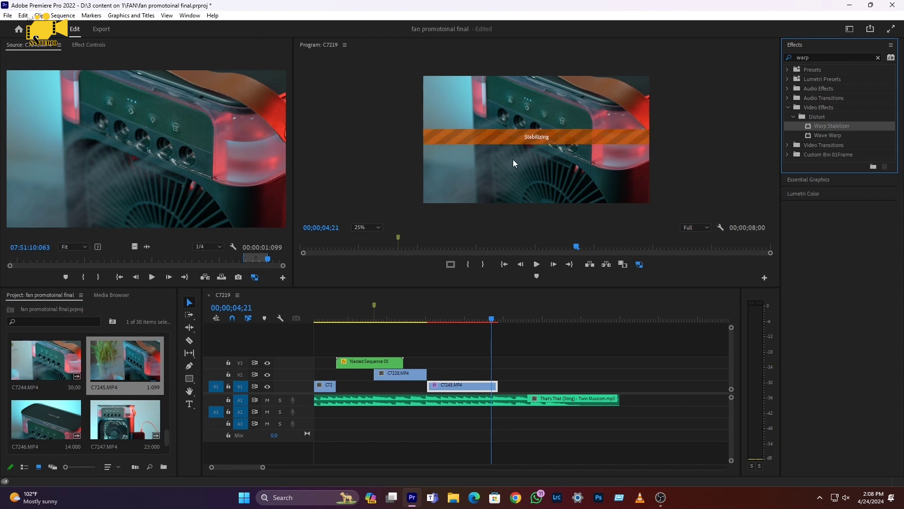
- Play the stabilized C7245.MP4 clip on V1 to check its camera movement, and review the sequence from its start
{"action": "left_click", "coordinate": [426, 319]}
{"action": "key", "text": "space"}
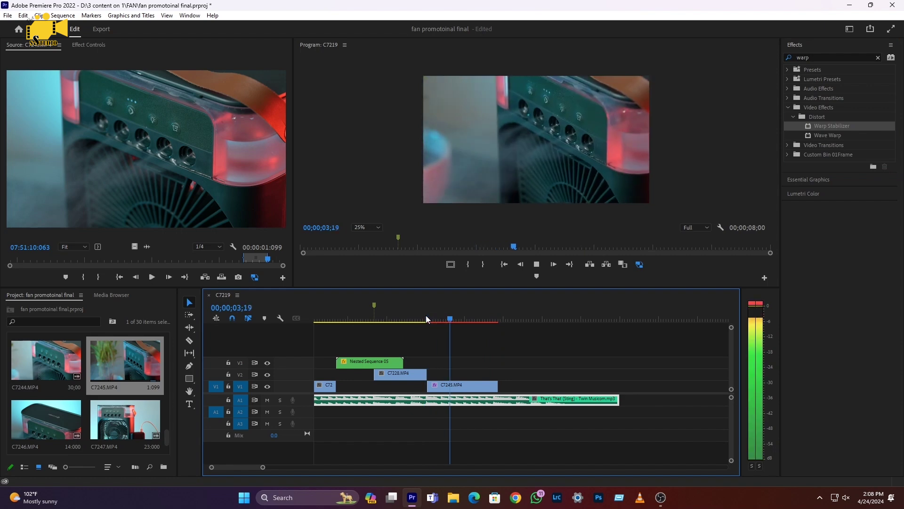
{"action": "key", "text": "space"}
{"action": "key", "text": "space"}
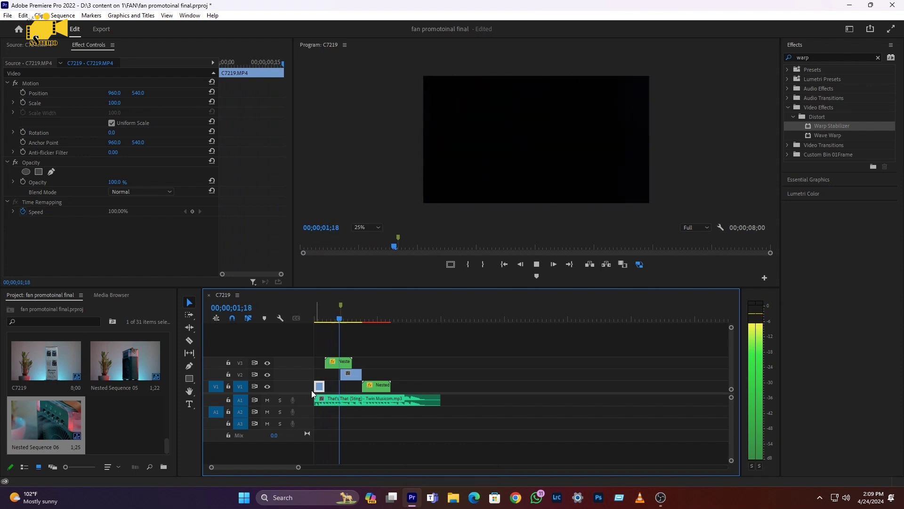
- Shorten Nested Sequence 05 and C7228.MP4 to end at 00;00;02;07, and move Nested Sequence 06 on V1 directly after them
{"action": "left_click", "coordinate": [347, 315]}
{"action": "scroll", "coordinate": [347, 383], "scroll_direction": "up", "scroll_amount": 4}
{"action": "scroll", "coordinate": [358, 383], "scroll_direction": "up", "scroll_amount": 3}
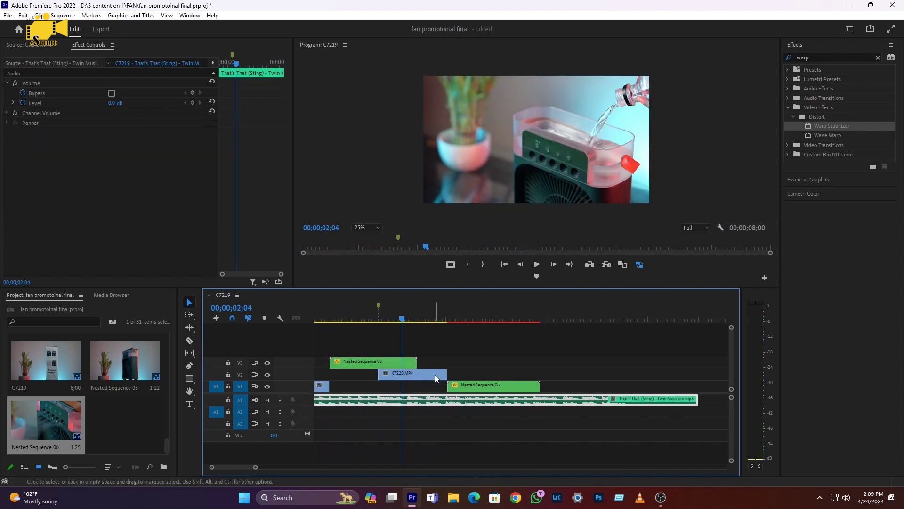
{"action": "left_click", "coordinate": [375, 319]}
{"action": "key", "text": "space"}
{"action": "key", "text": "space"}
{"action": "left_click", "coordinate": [379, 318]}
{"action": "key", "text": "space"}
{"action": "key", "text": "space"}
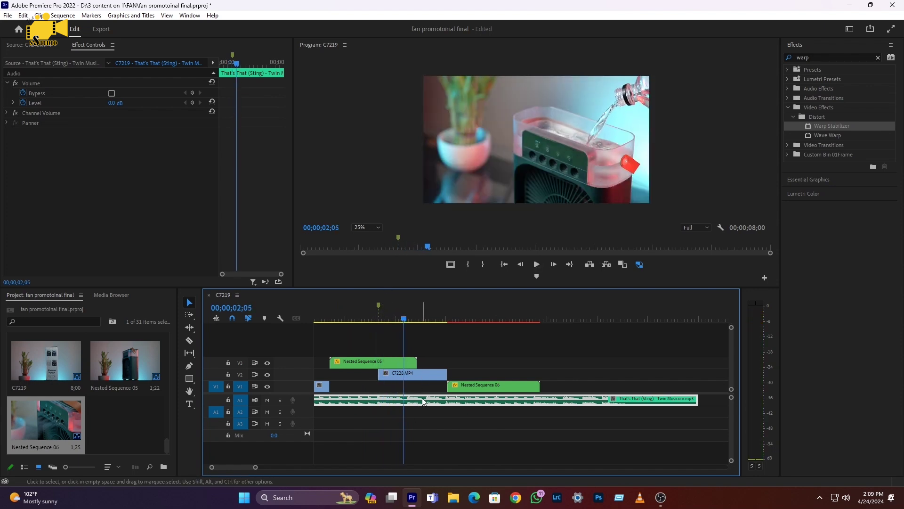
{"action": "left_click_drag", "start_coordinate": [447, 374], "coordinate": [407, 358]}
{"action": "left_click_drag", "start_coordinate": [468, 384], "coordinate": [425, 398]}
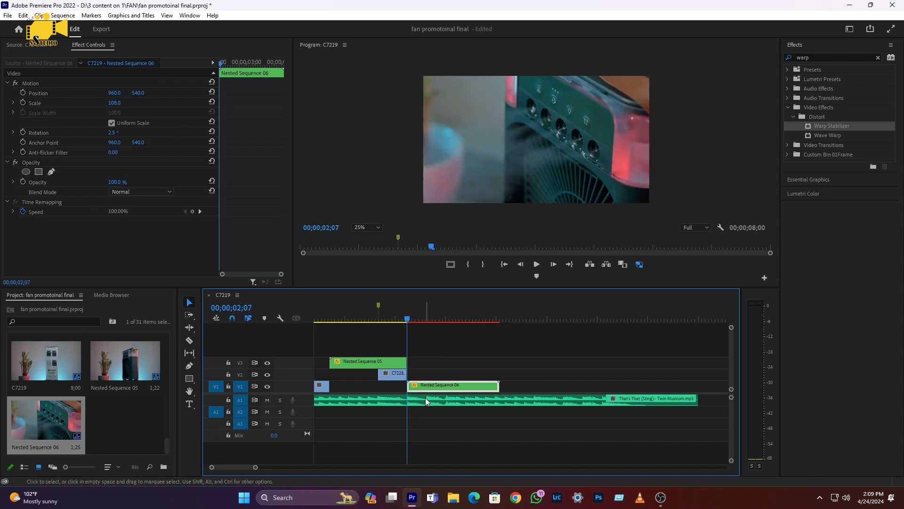
- Play the new cut against the music, split Nested Sequence 06 at 00;00;02;18 and delete its remainder
{"action": "left_click", "coordinate": [379, 326]}
{"action": "key", "text": "space"}
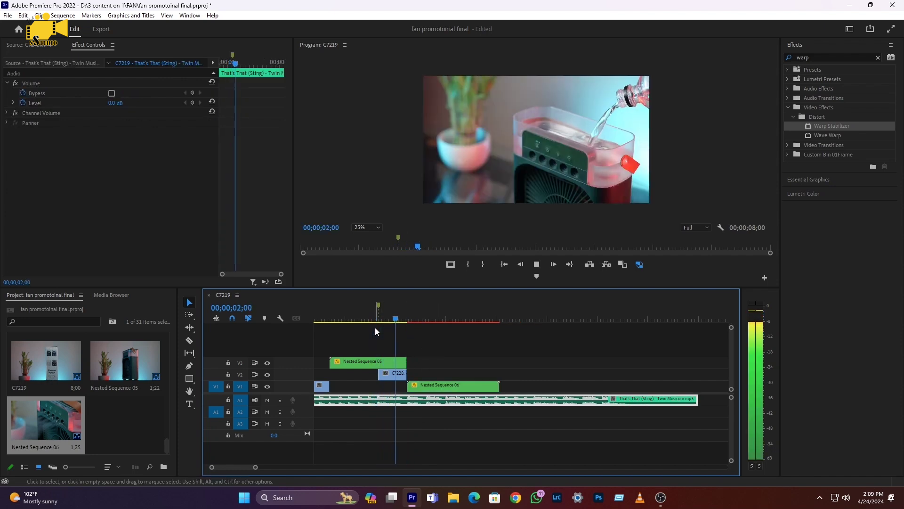
{"action": "key", "text": "space"}
{"action": "left_click", "coordinate": [389, 319]}
{"action": "key", "text": "space"}
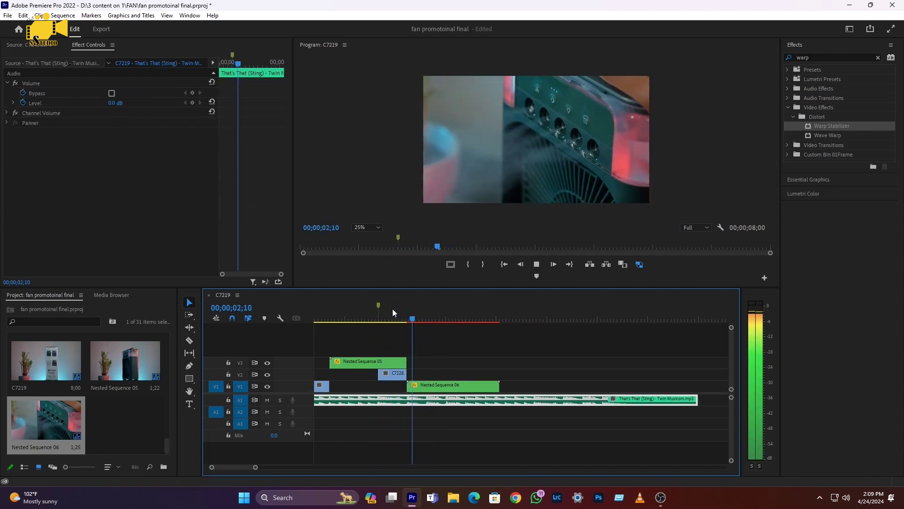
{"action": "left_click", "coordinate": [441, 383]}
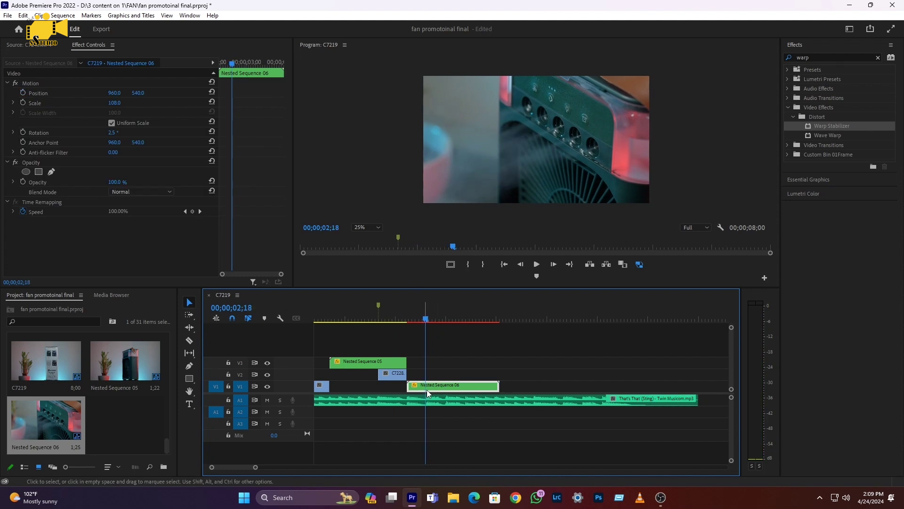
{"action": "key", "text": "c"}
{"action": "left_click", "coordinate": [425, 385]}
{"action": "key", "text": "v"}
{"action": "left_click", "coordinate": [462, 385]}
{"action": "key", "text": "Delete"}
- Mark a 00;00;02;15 range of C7240.MP4 ending at 07;49;19;24 and place only its video after Nested Sequence 06 on V1
{"action": "left_click_drag", "start_coordinate": [425, 317], "coordinate": [421, 316]}
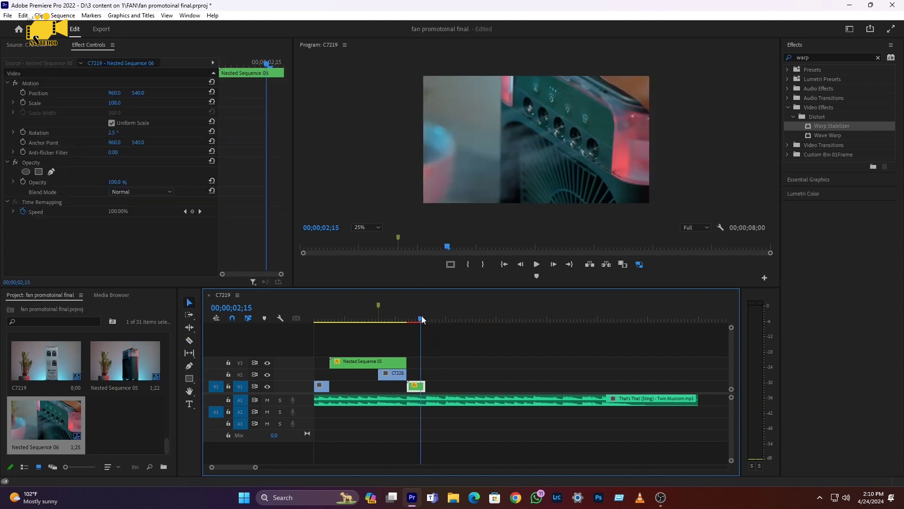
{"action": "scroll", "coordinate": [44, 403], "scroll_direction": "up", "scroll_amount": 4}
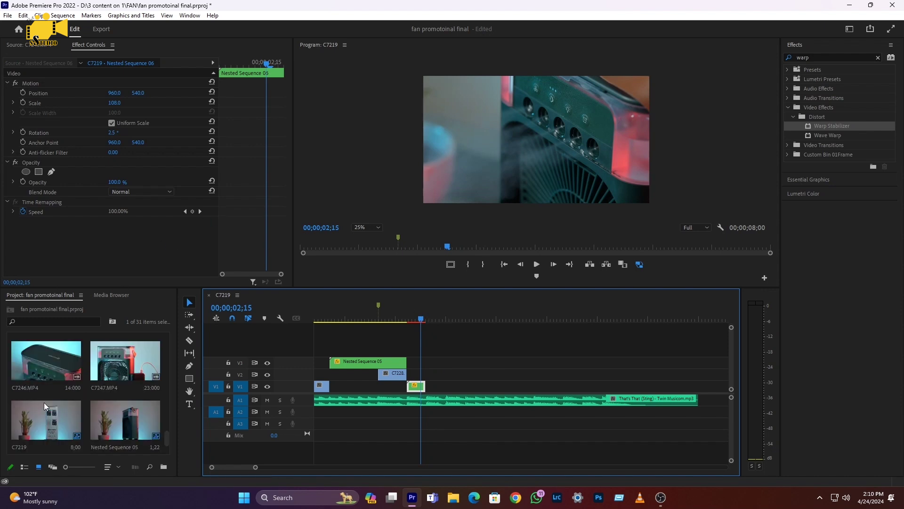
{"action": "scroll", "coordinate": [54, 379], "scroll_direction": "up", "scroll_amount": 1}
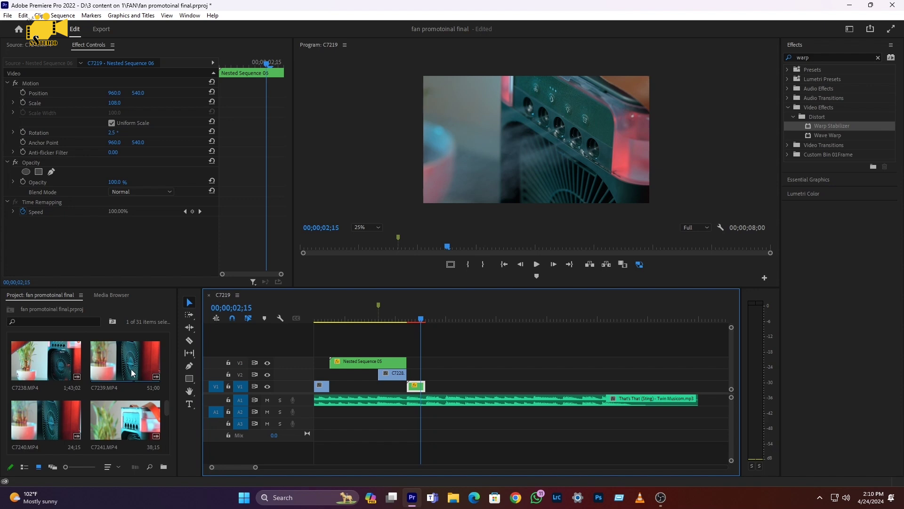
{"action": "double_click", "coordinate": [56, 424]}
{"action": "left_click_drag", "start_coordinate": [150, 260], "coordinate": [446, 357]}
{"action": "key", "text": "i"}
{"action": "key", "text": "o"}
{"action": "key", "text": "space"}
- Split C7240.MP4 at 00;00;03;01, remove its opening part and move the remainder against Nested Sequence 06
{"action": "left_click_drag", "start_coordinate": [421, 314], "coordinate": [433, 314]}
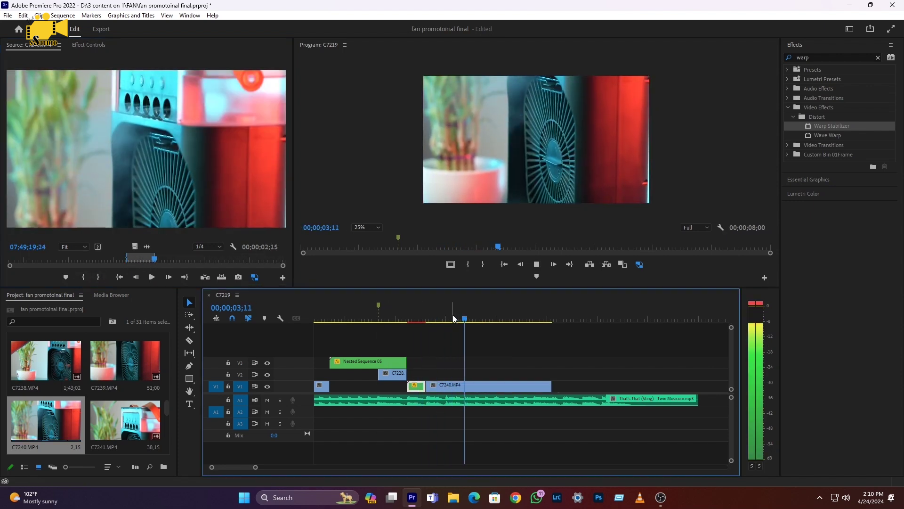
{"action": "key", "text": "space"}
{"action": "left_click", "coordinate": [447, 316]}
{"action": "key", "text": "c"}
{"action": "left_click", "coordinate": [447, 386]}
{"action": "key", "text": "v"}
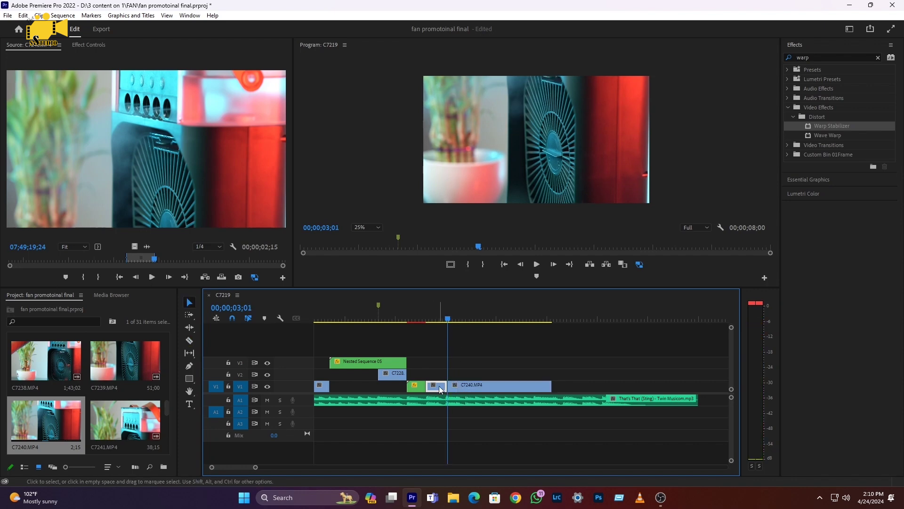
{"action": "left_click_drag", "start_coordinate": [473, 386], "coordinate": [454, 386]}
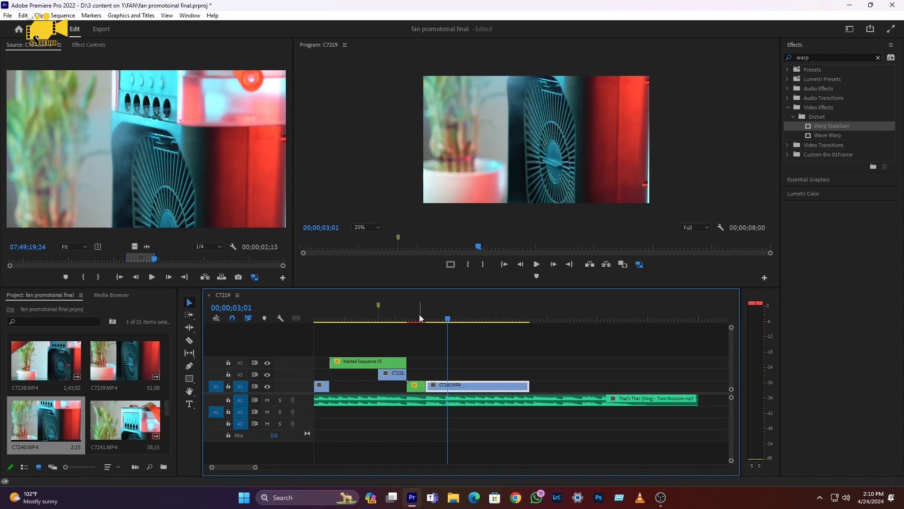
- Play C7240.MP4 with the music, cut it at 00;00;02;29 and delete the part after the cut
{"action": "left_click", "coordinate": [419, 318]}
{"action": "key", "text": "space"}
{"action": "left_click", "coordinate": [419, 318]}
{"action": "key", "text": "space"}
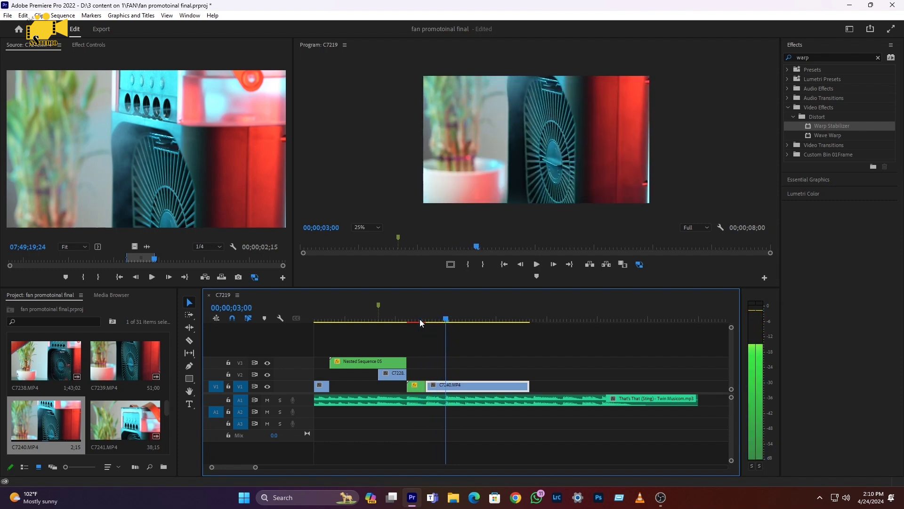
{"action": "key", "text": "ctrl+k"}
{"action": "key", "text": "Delete"}
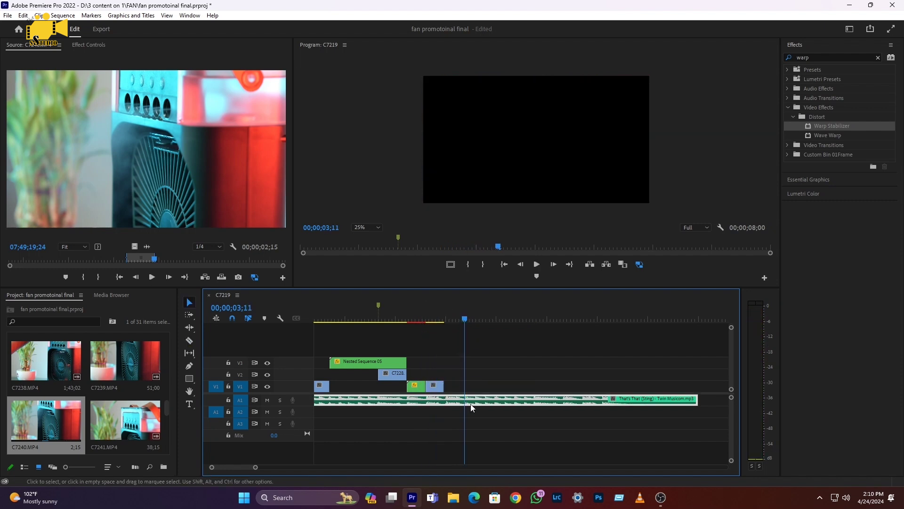
- Mark a 00;00;03;25 range of C7228.MP4 ending at 07;37;50;25 and place only its video after C7240.MP4 on V1
{"action": "scroll", "coordinate": [70, 391], "scroll_direction": "up", "scroll_amount": 2}
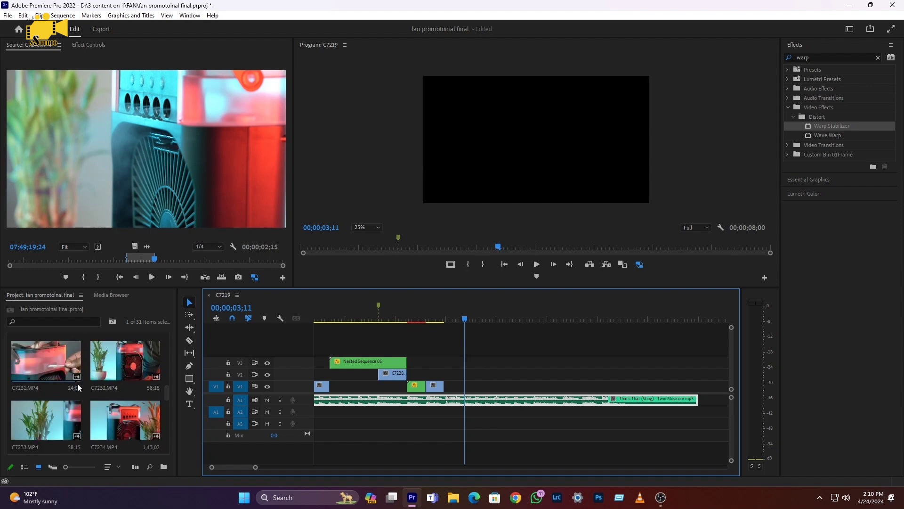
{"action": "scroll", "coordinate": [74, 380], "scroll_direction": "up", "scroll_amount": 3}
{"action": "double_click", "coordinate": [150, 417]}
{"action": "left_click_drag", "start_coordinate": [242, 263], "coordinate": [236, 263]}
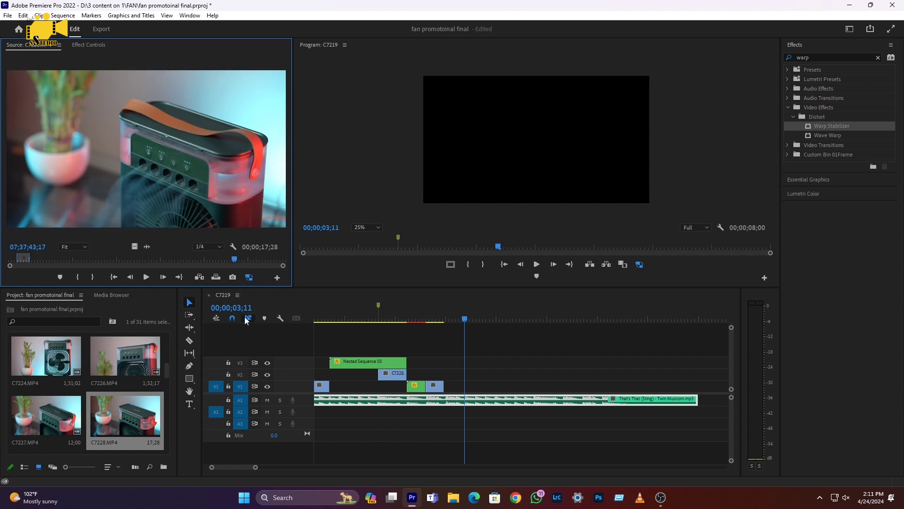
{"action": "left_click_drag", "start_coordinate": [237, 259], "coordinate": [237, 260]}
{"action": "key", "text": "space"}
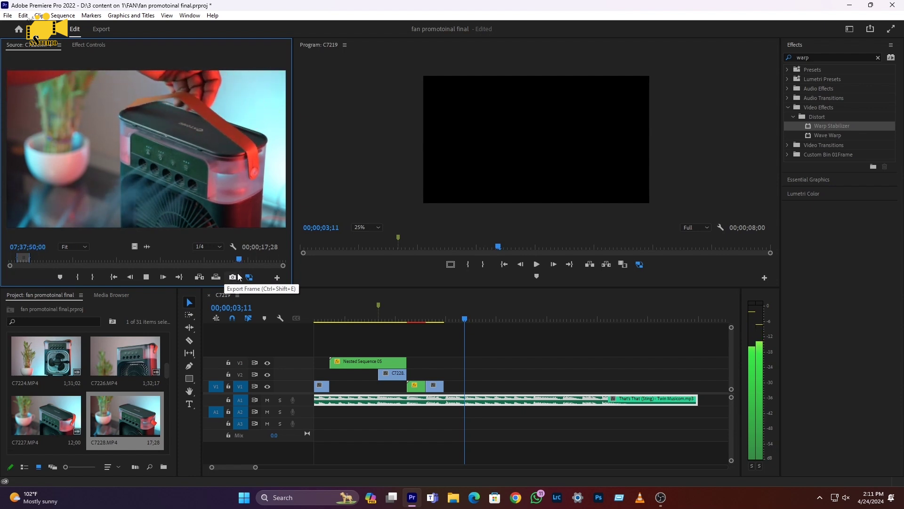
{"action": "key", "text": "i"}
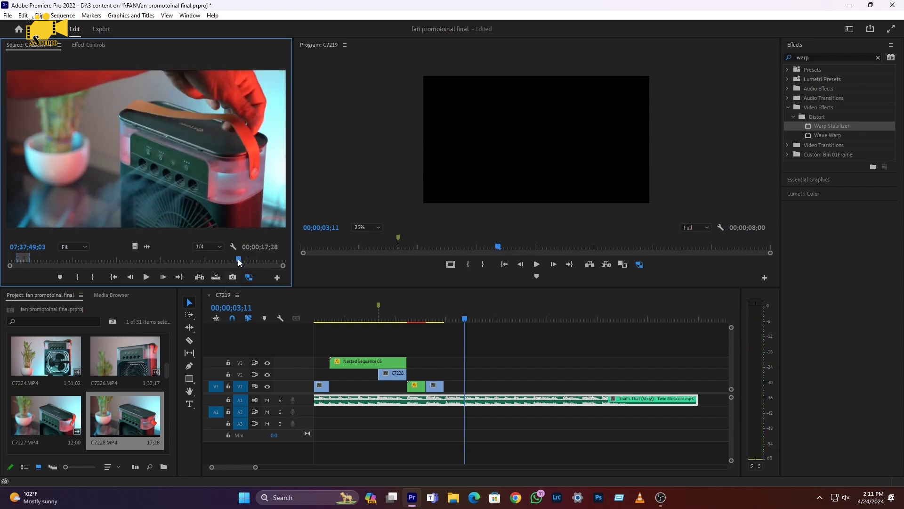
{"action": "key", "text": "space"}
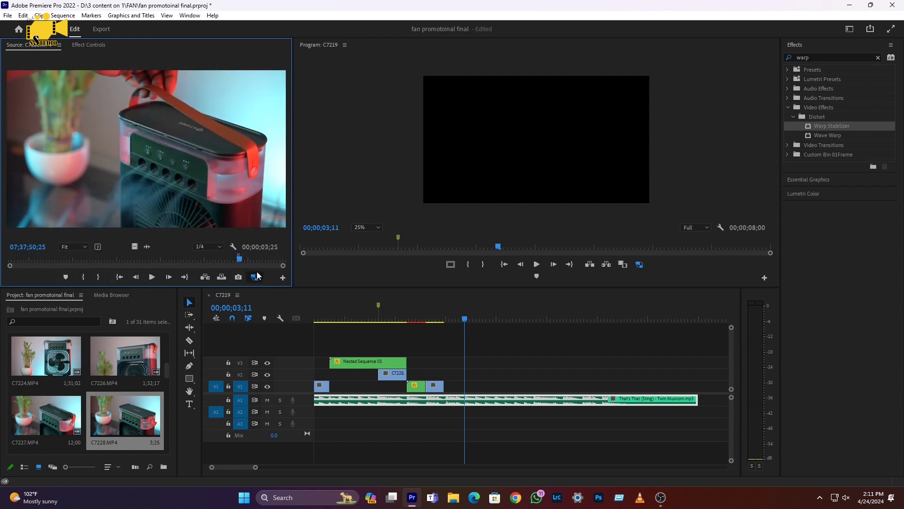
{"action": "left_click_drag", "start_coordinate": [138, 254], "coordinate": [449, 385]}
- Split the new C7228.MP4 clip at 00;00;05;15, delete its first part and move the remainder directly after C7240.MP4
{"action": "left_click_drag", "start_coordinate": [468, 315], "coordinate": [591, 335]}
{"action": "left_click_drag", "start_coordinate": [599, 335], "coordinate": [572, 339]}
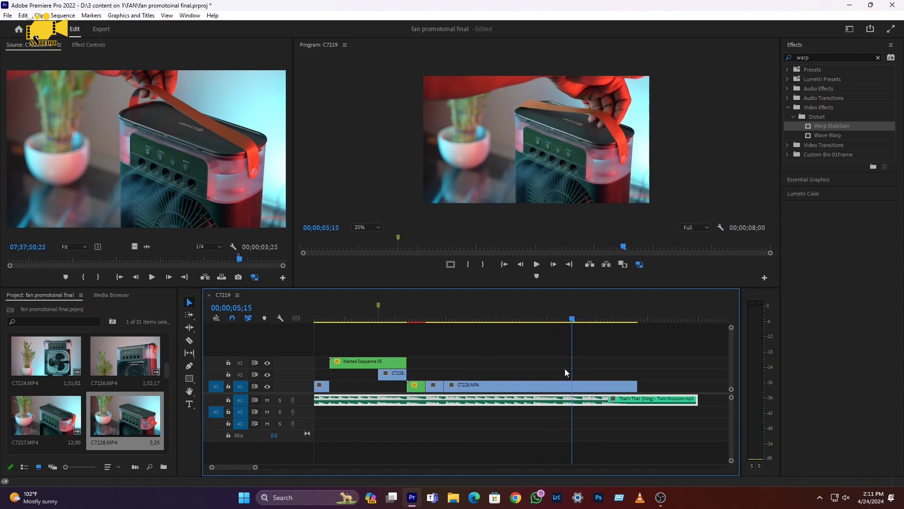
{"action": "key", "text": "ctrl+k"}
{"action": "left_click", "coordinate": [532, 387]}
{"action": "key", "text": "Delete"}
{"action": "left_click_drag", "start_coordinate": [584, 387], "coordinate": [457, 386]}
- Play the cut from C7240.MP4 into C7228.MP4, split the V1 C7228.MP4 clip at 00;00;03;11 and delete its remainder
{"action": "left_click_drag", "start_coordinate": [441, 319], "coordinate": [438, 320]}
{"action": "key", "text": "XF86AudioMute"}
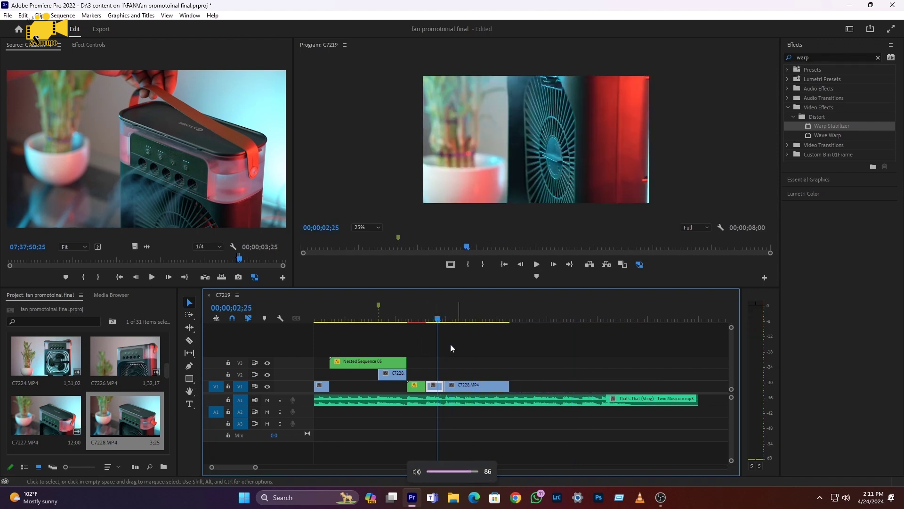
{"action": "key", "text": "space"}
{"action": "left_click", "coordinate": [471, 389]}
{"action": "left_click", "coordinate": [434, 318]}
{"action": "key", "text": "space"}
{"action": "key", "text": "space"}
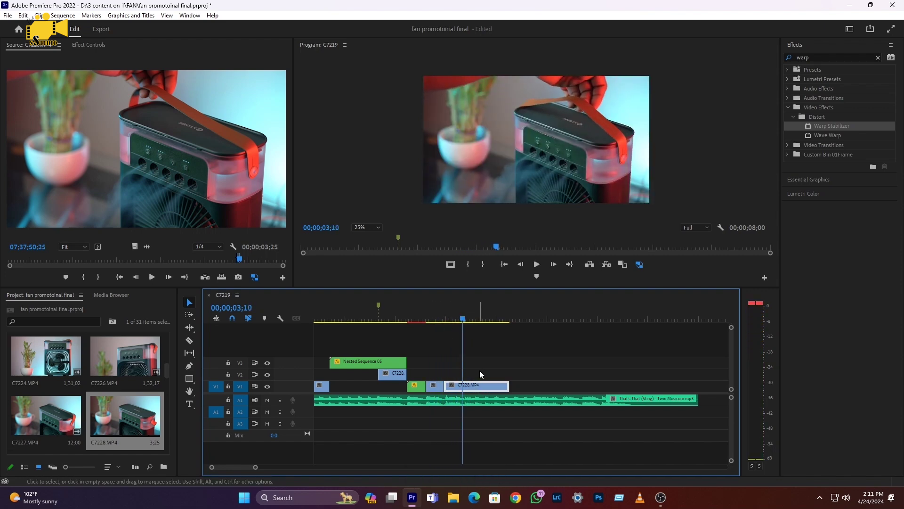
{"action": "key", "text": "Right"}
{"action": "key", "text": "c"}
{"action": "left_click", "coordinate": [466, 386]}
{"action": "key", "text": "v"}
{"action": "left_click", "coordinate": [489, 388]}
{"action": "key", "text": "Delete"}
{"action": "key", "text": "Left"}
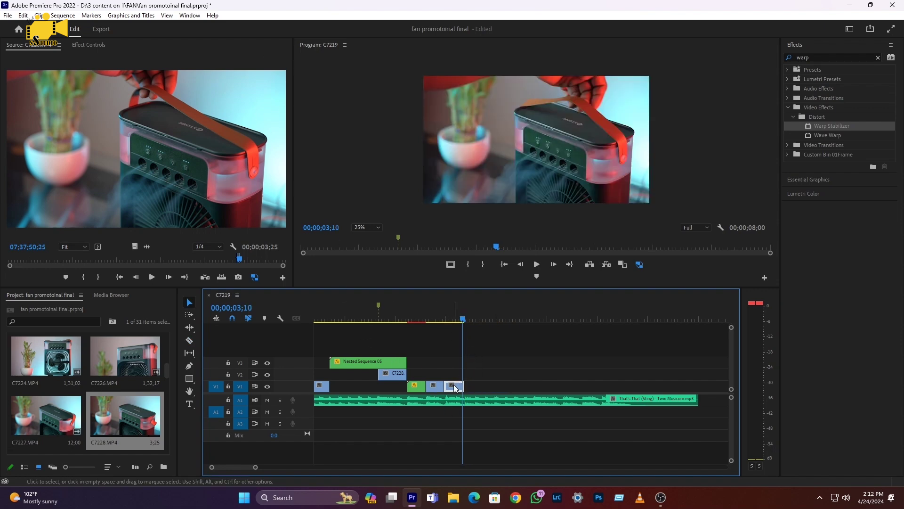
- Enable Position and Scale keyframing at the start of the V1 C7228.MP4 clip, at 00;00;02;29, with Position 960.0, 540.0 and Scale 100.0
{"action": "left_click", "coordinate": [88, 45]}
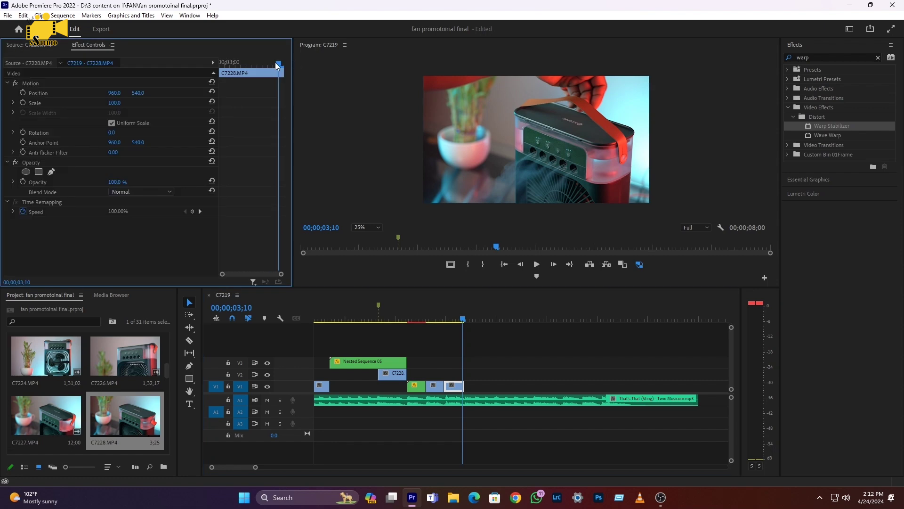
{"action": "left_click_drag", "start_coordinate": [275, 62], "coordinate": [134, 60]}
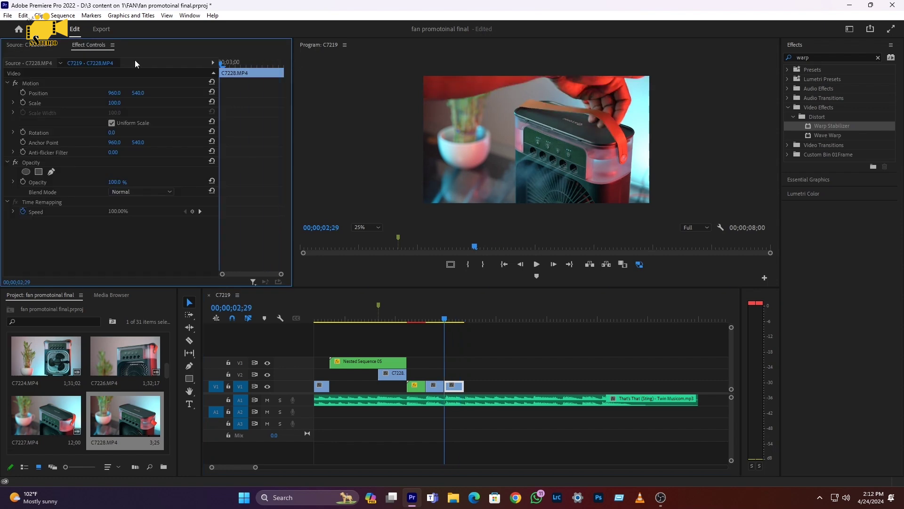
{"action": "left_click", "coordinate": [456, 324]}
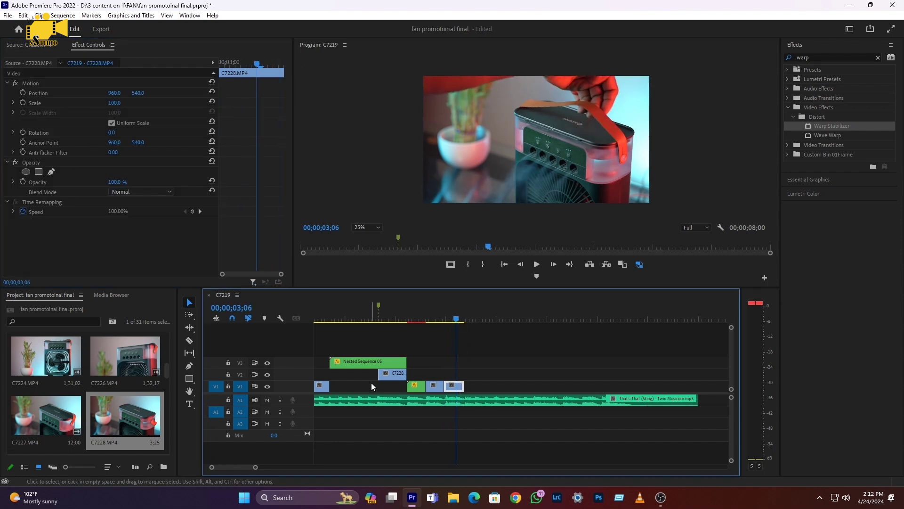
{"action": "key", "text": "XF86AudioRaiseVolume"}
{"action": "left_click", "coordinate": [445, 315]}
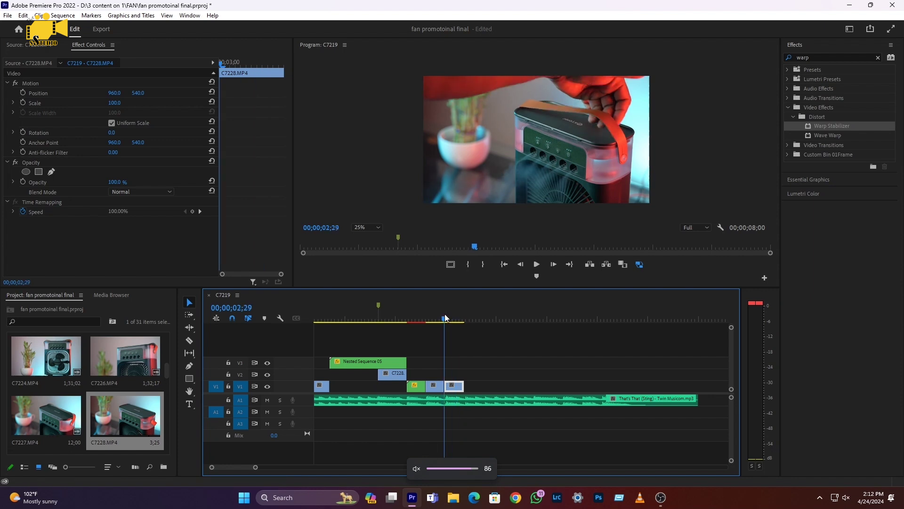
{"action": "left_click", "coordinate": [446, 318]}
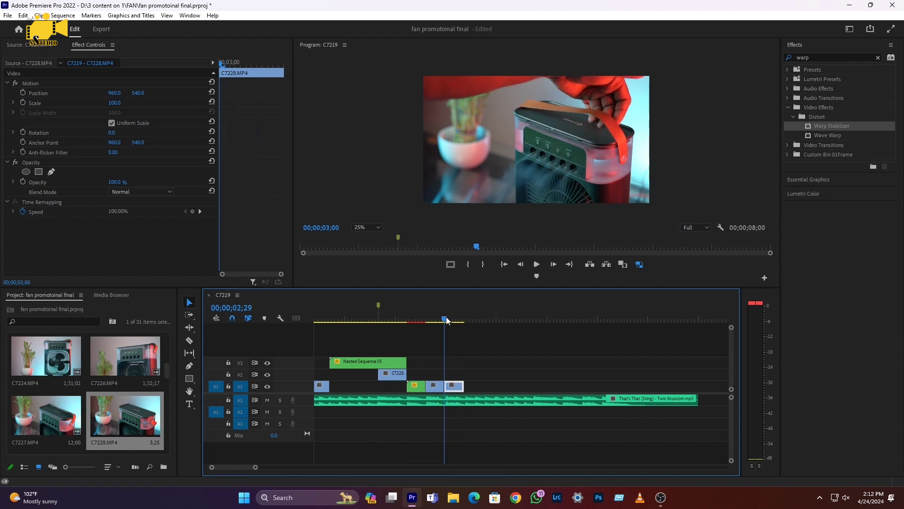
{"action": "left_click_drag", "start_coordinate": [444, 318], "coordinate": [451, 329]}
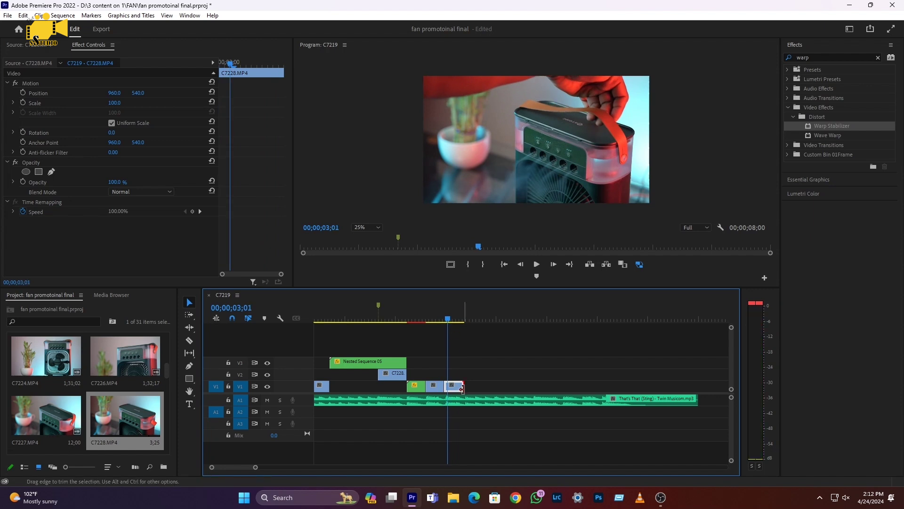
{"action": "left_click", "coordinate": [243, 76]}
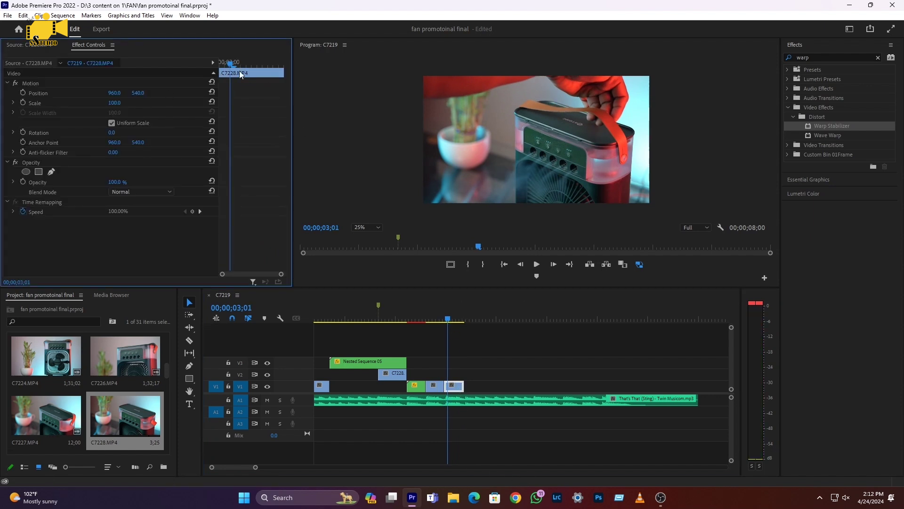
{"action": "left_click_drag", "start_coordinate": [232, 66], "coordinate": [113, 71]}
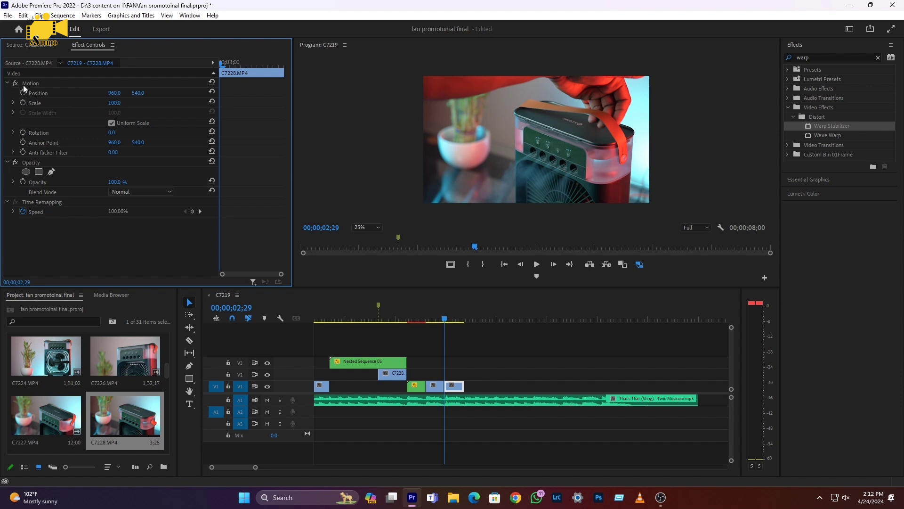
{"action": "left_click", "coordinate": [22, 103]}
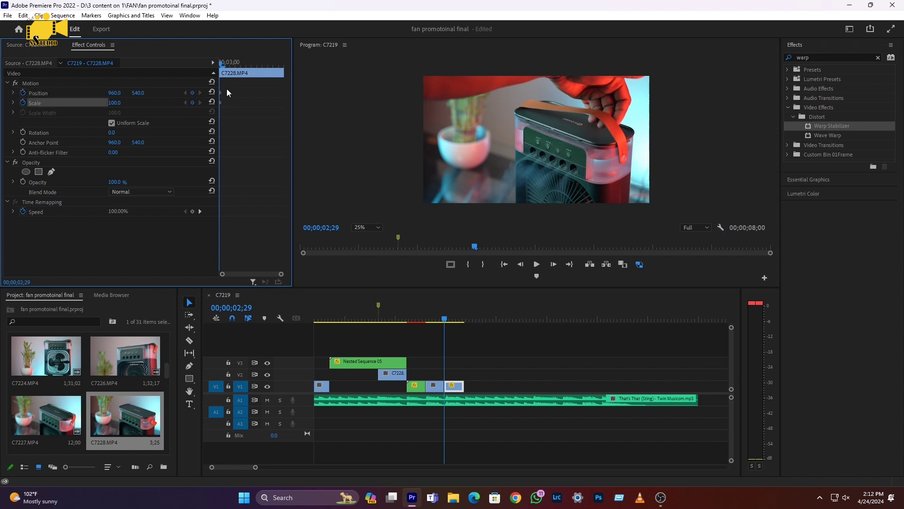
- Increase the Scale of the V1 C7228.MP4 clip at 00;00;03;08 to keyframe a zoom-in
{"action": "left_click_drag", "start_coordinate": [222, 62], "coordinate": [269, 74]}
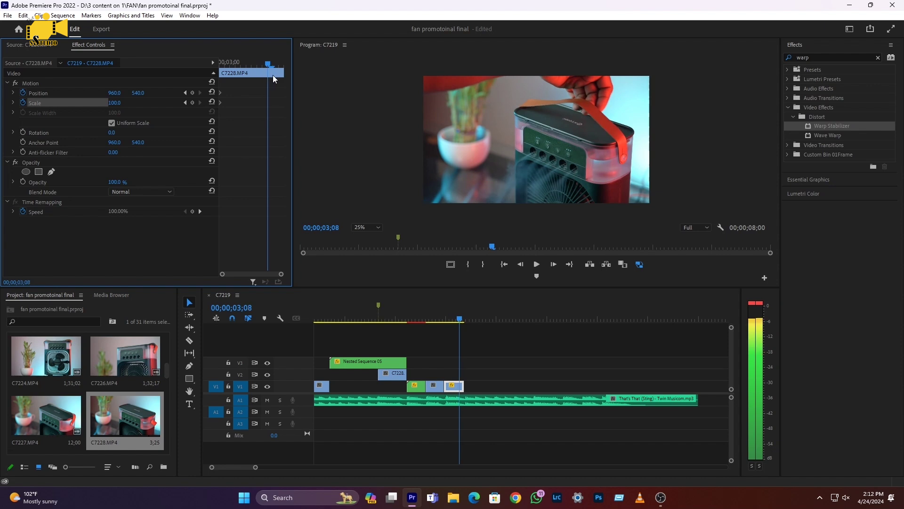
{"action": "left_click_drag", "start_coordinate": [116, 106], "coordinate": [33, 94]}
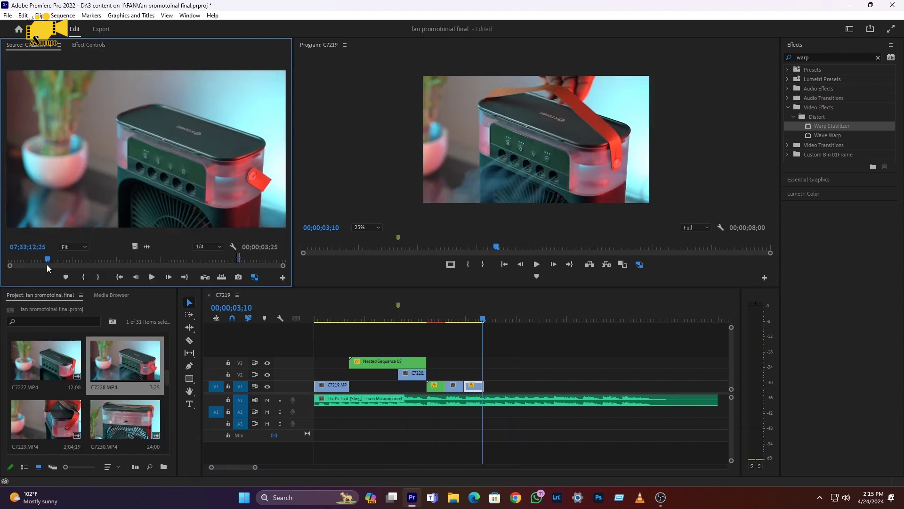
- Mark a 00:00:01:064 range of C7246.MP4 ending at 07:51:23:105 and place only its video after C7228.MP4 on V1 of sequence C7219
{"action": "left_click_drag", "start_coordinate": [47, 264], "coordinate": [125, 263]}
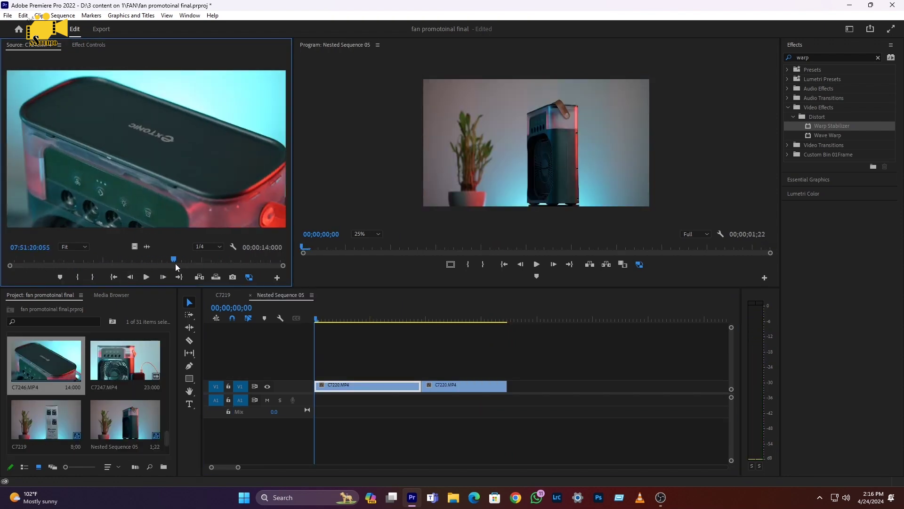
{"action": "left_click_drag", "start_coordinate": [176, 264], "coordinate": [190, 268]}
{"action": "left_click", "coordinate": [223, 295]}
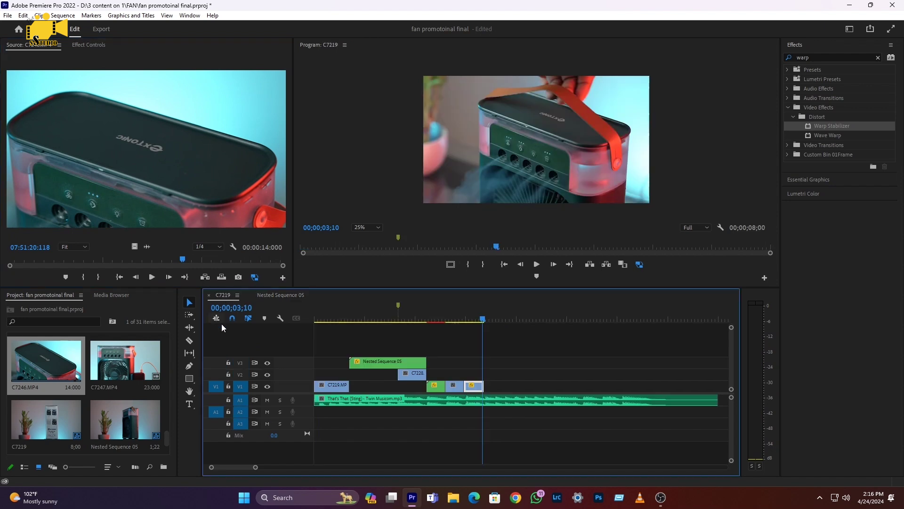
{"action": "double_click", "coordinate": [57, 364]}
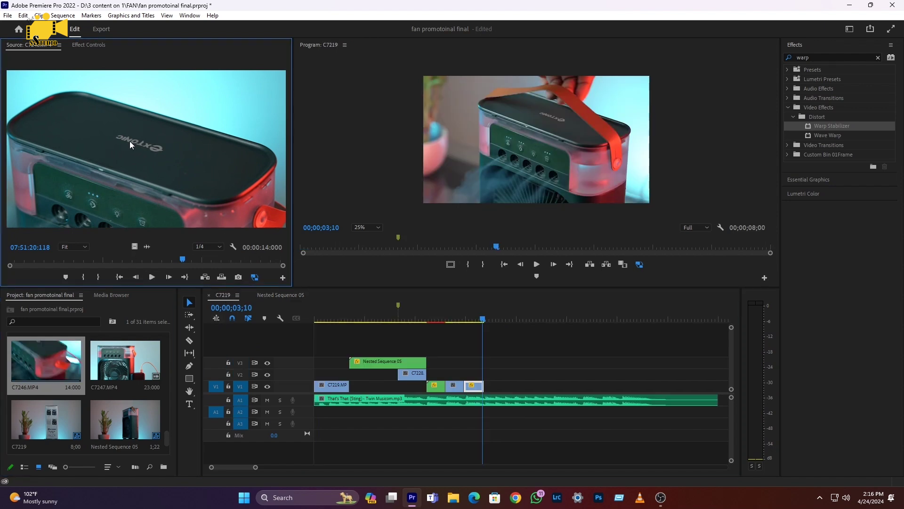
{"action": "left_click_drag", "start_coordinate": [184, 261], "coordinate": [186, 259]}
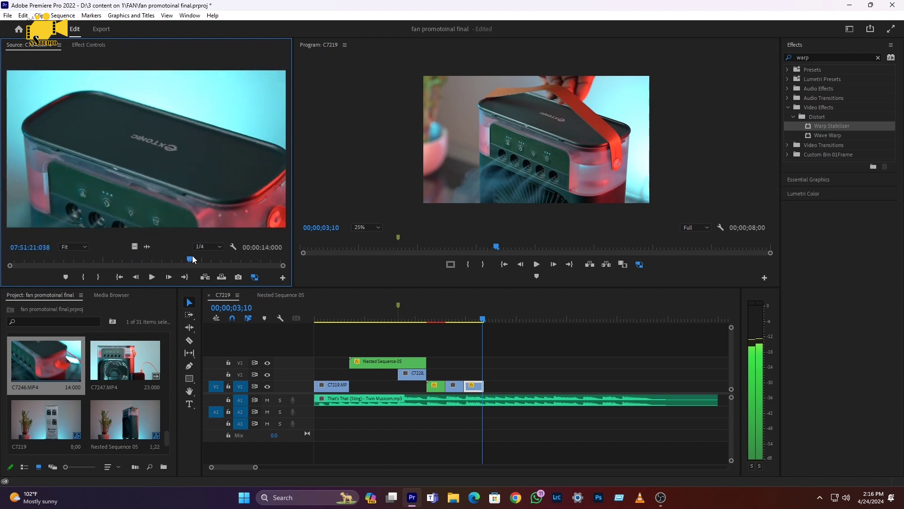
{"action": "key", "text": "i"}
{"action": "left_click_drag", "start_coordinate": [134, 247], "coordinate": [501, 391]}
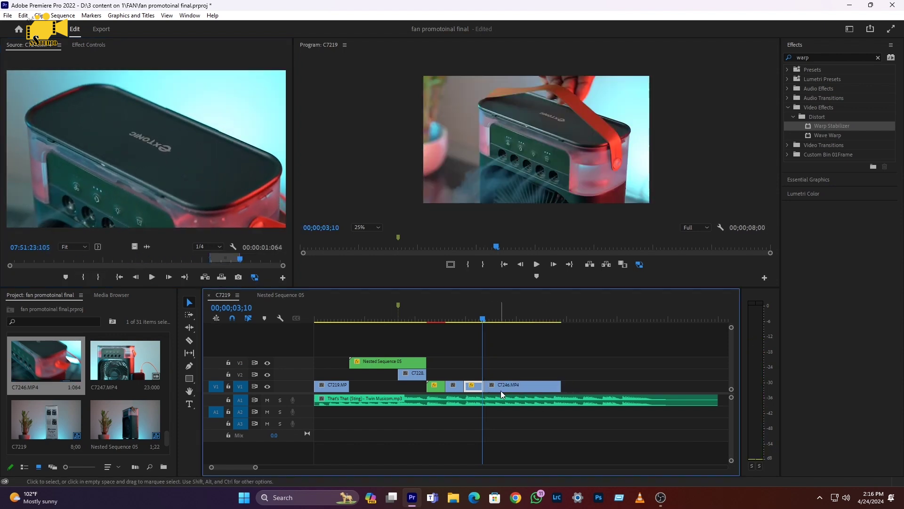
- Play the cut from C7228.MP4 into C7246.MP4, split the C7246.MP4 clip at 00;00;03;29 and delete its remainder
{"action": "key", "text": "space"}
{"action": "key", "text": "space"}
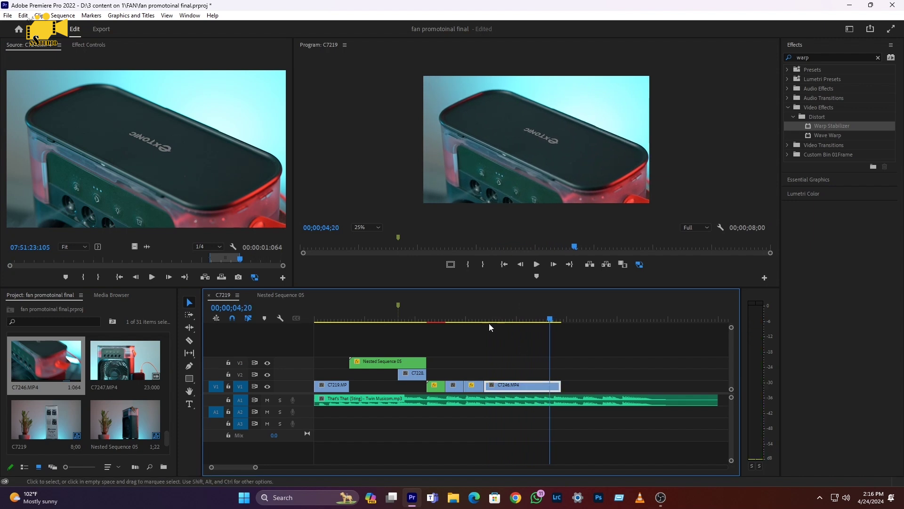
{"action": "left_click", "coordinate": [457, 320]}
{"action": "key", "text": "space"}
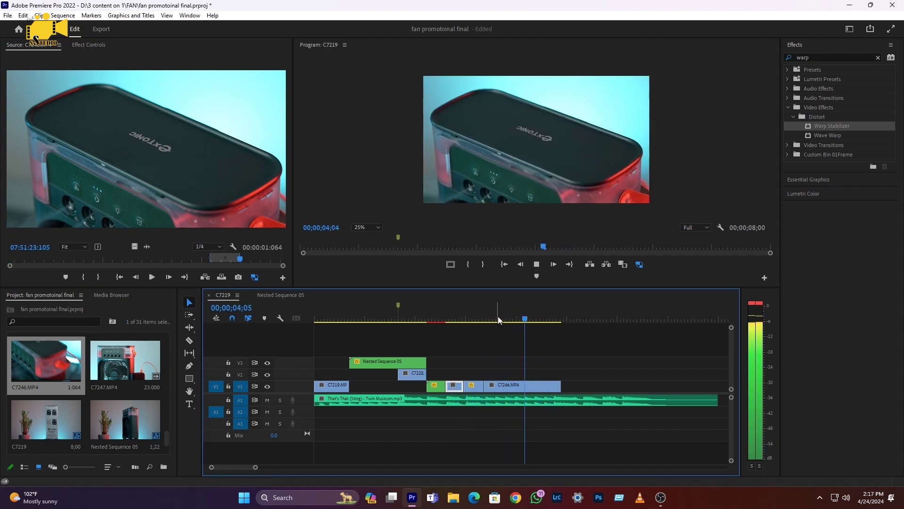
{"action": "left_click", "coordinate": [514, 320]}
{"action": "left_click", "coordinate": [520, 387]}
{"action": "key", "text": "v"}
{"action": "left_click", "coordinate": [544, 387]}
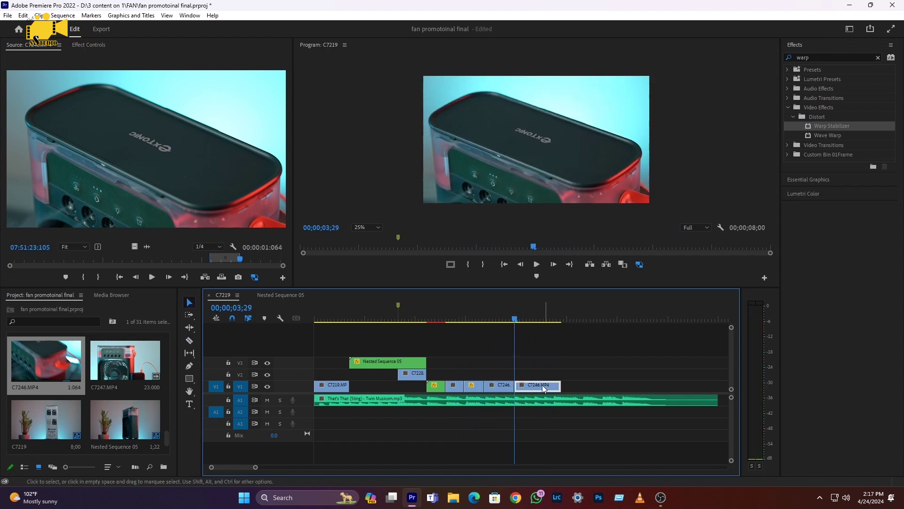
{"action": "key", "text": "Delete"}
- Apply the Warp Stabilizer effect to the trimmed C7246.MP4 clip on V1
{"action": "left_click", "coordinate": [503, 320]}
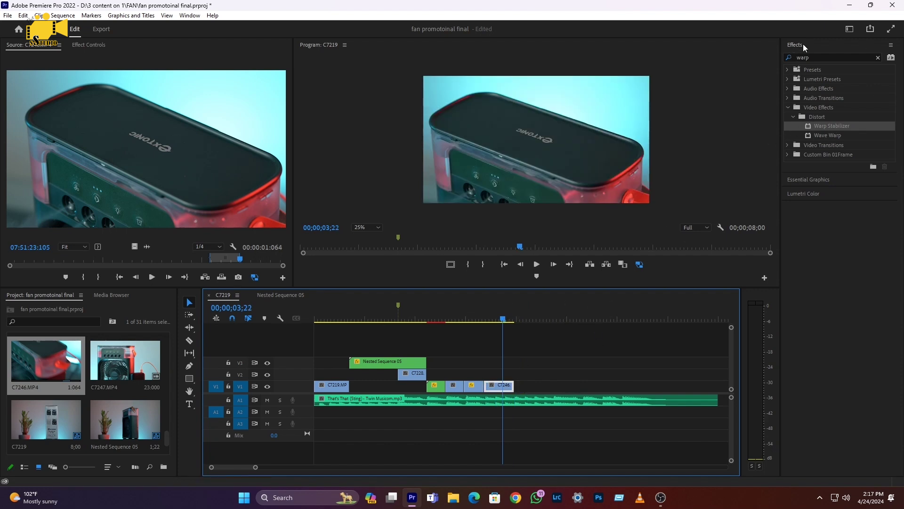
{"action": "left_click", "coordinate": [818, 128]}
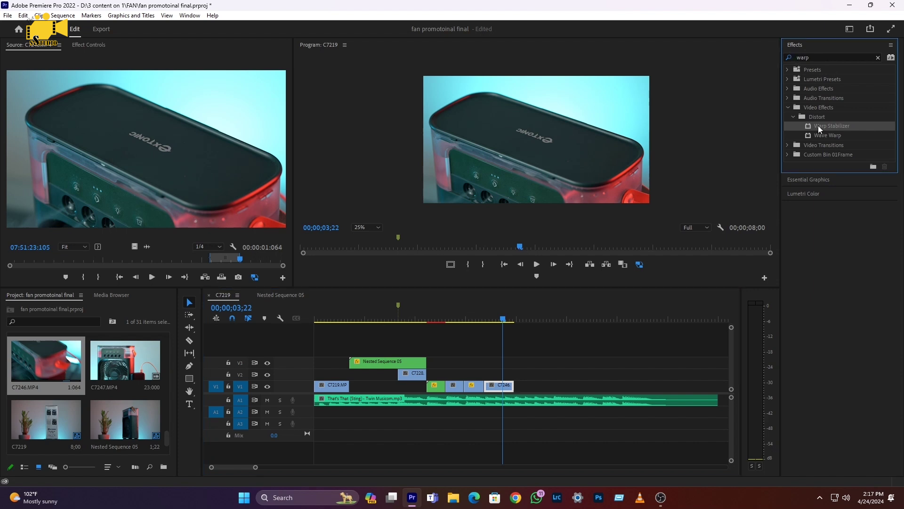
{"action": "left_click_drag", "start_coordinate": [501, 390], "coordinate": [503, 393]}
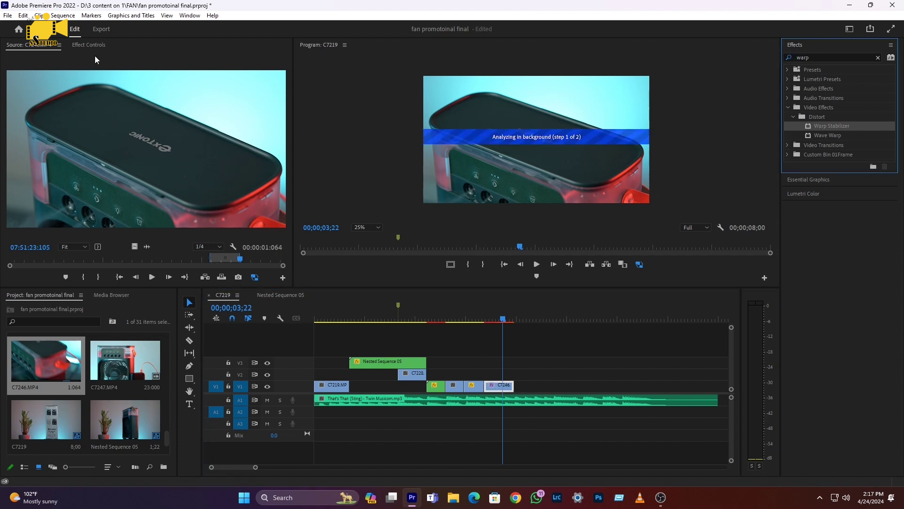
- Play the V1 section from C7240.MP4 through C7228.MP4 to the end of C7246.MP4 to check the cuts against the music
{"action": "left_click", "coordinate": [482, 315]}
{"action": "key", "text": "space"}
{"action": "left_click_drag", "start_coordinate": [485, 315], "coordinate": [452, 318]}
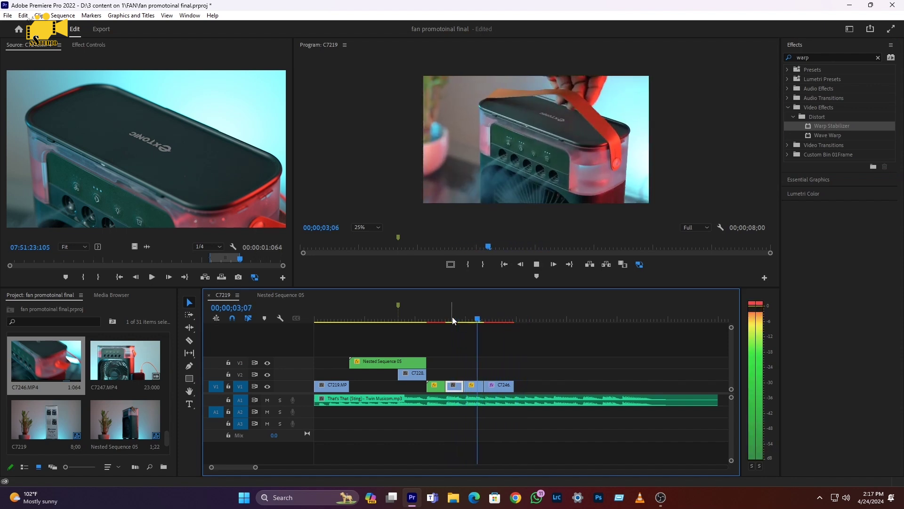
{"action": "left_click", "coordinate": [471, 317]}
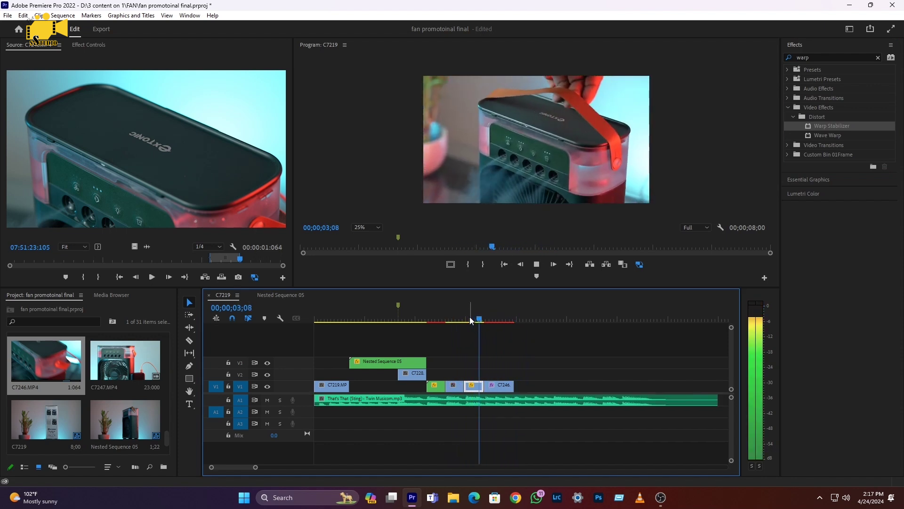
{"action": "key", "text": "space"}
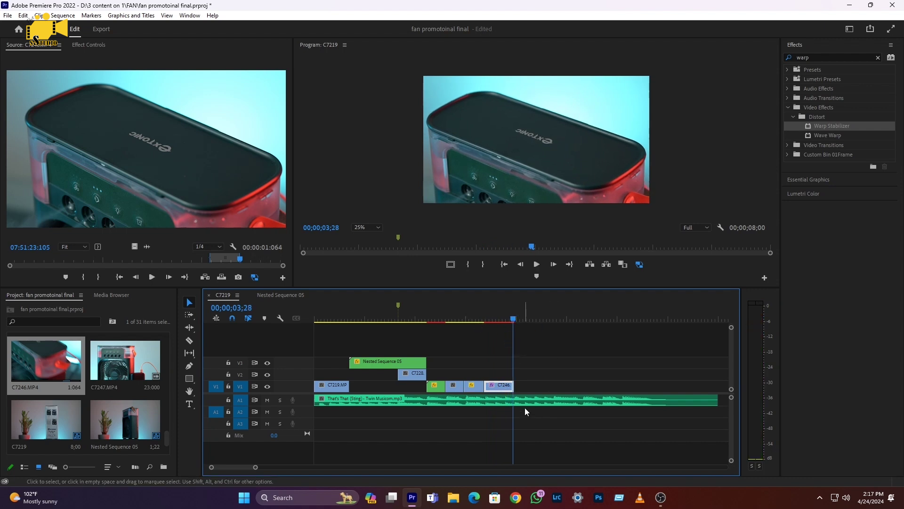
- Find C7223.MP4 among the project footage and open it for source preview
{"action": "scroll", "coordinate": [67, 432], "scroll_direction": "down", "scroll_amount": 1}
{"action": "scroll", "coordinate": [62, 412], "scroll_direction": "up", "scroll_amount": 5}
{"action": "double_click", "coordinate": [125, 419]}
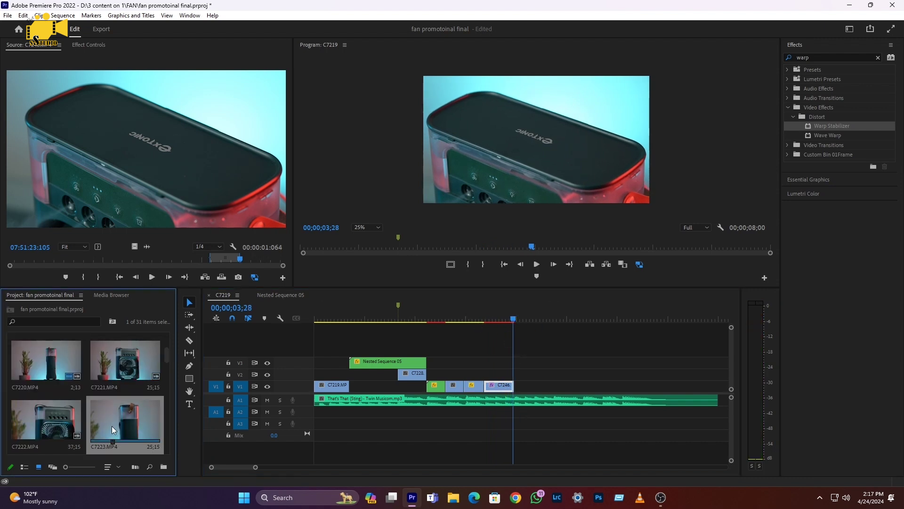
- Mark a range from 07;26;20;01 to 07;26;26;24 in C7223.MP4 and add its video to V1 after the last clip
{"action": "mouse_move", "coordinate": [92, 261]}
{"action": "left_mouse_down"}
{"action": "mouse_move", "coordinate": [218, 261]}
{"action": "mouse_move", "coordinate": [92, 262]}
{"action": "left_mouse_up"}
{"action": "left_click", "coordinate": [78, 278]}
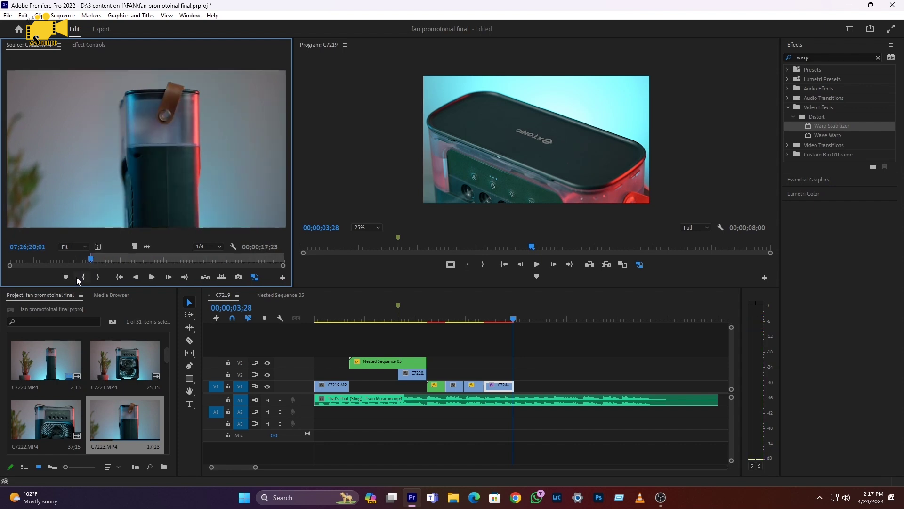
{"action": "key", "text": "XF86AudioMute"}
{"action": "left_click_drag", "start_coordinate": [91, 260], "coordinate": [515, 387]}
{"action": "left_click", "coordinate": [98, 277]}
{"action": "key", "text": "minus"}
- Split the C7223 clip at 00;00;07;14 and move its second part back against the preceding clip on V1, over the first part
{"action": "left_click_drag", "start_coordinate": [412, 321], "coordinate": [477, 329]}
{"action": "key", "text": "c"}
{"action": "left_click", "coordinate": [478, 384]}
{"action": "key", "text": "v"}
{"action": "left_click_drag", "start_coordinate": [496, 385], "coordinate": [419, 386]}
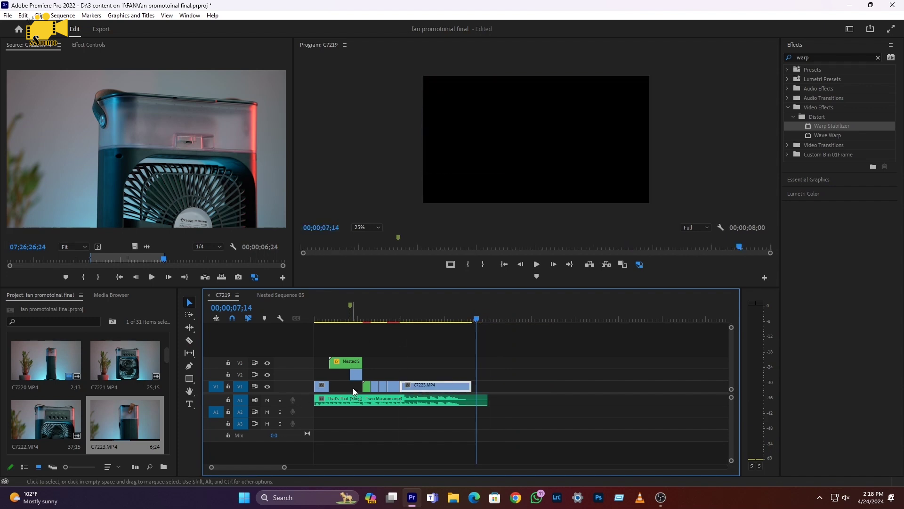
- Play the sequence from the preceding clip, split C7223 at 00;00;04;21 and delete the part after the cut
{"action": "key", "text": "XF86AudioRaiseVolume"}
{"action": "left_click", "coordinate": [389, 321]}
{"action": "key", "text": "space"}
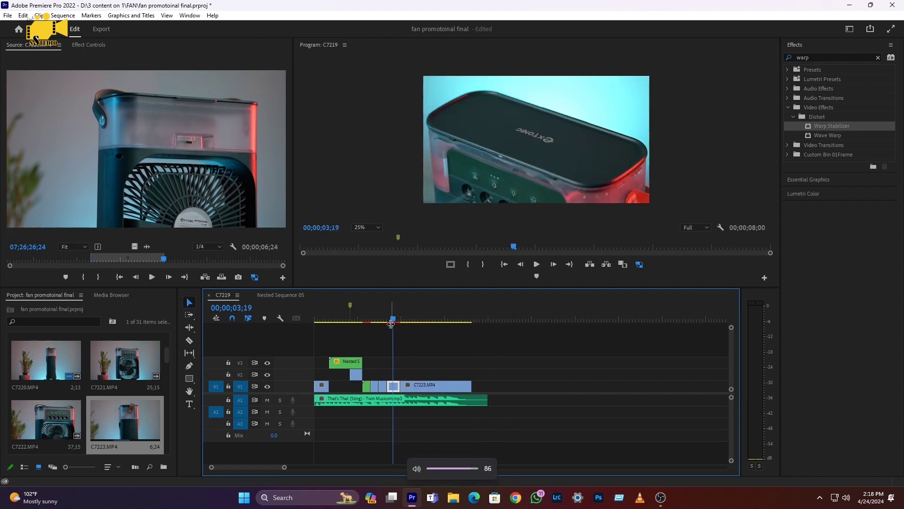
{"action": "left_click", "coordinate": [390, 317]}
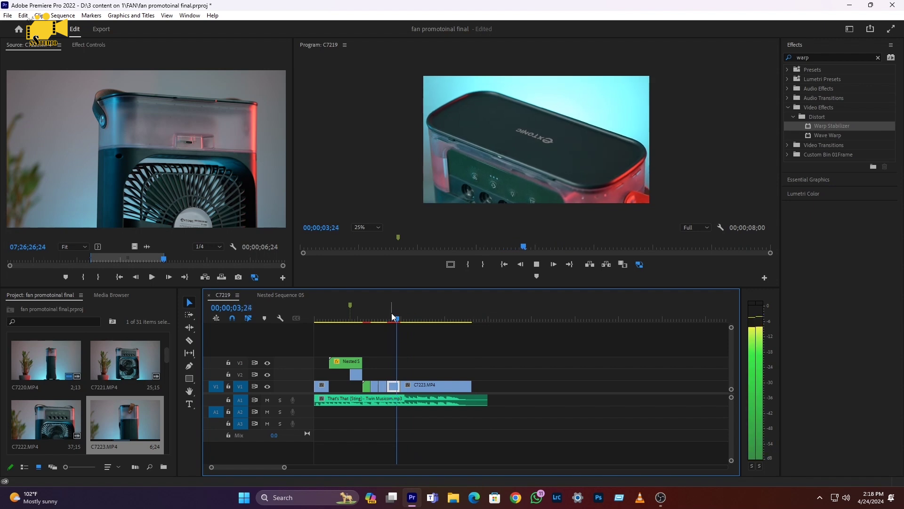
{"action": "left_click", "coordinate": [392, 316]}
{"action": "left_click", "coordinate": [423, 387]}
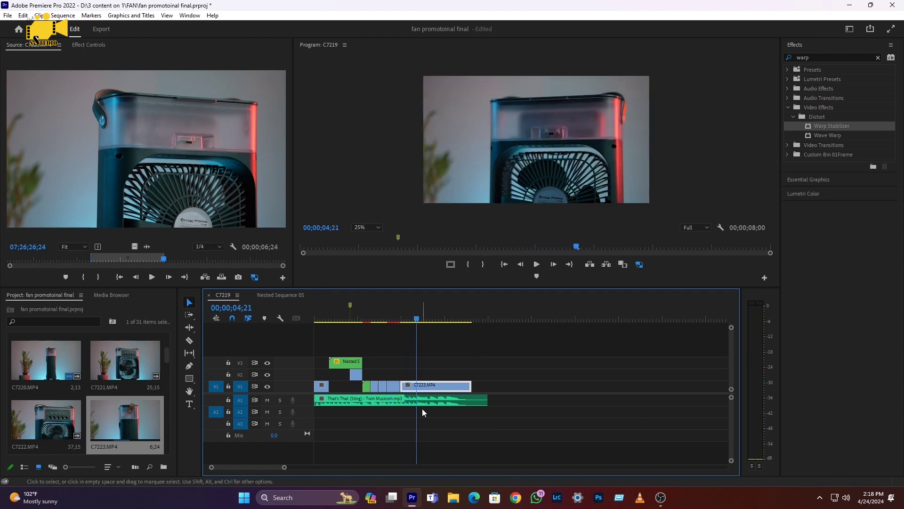
{"action": "left_click", "coordinate": [414, 387]}
{"action": "key", "text": "v"}
{"action": "left_click", "coordinate": [436, 385]}
{"action": "key", "text": "Delete"}
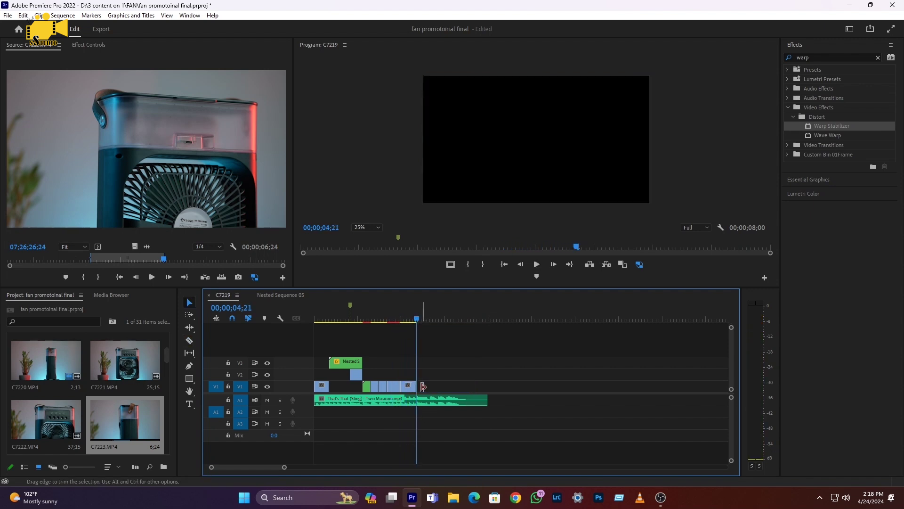
- Mark an earlier range of 2;05 in C7223.MP4 and insert its video on V1 before the trimmed C7223 segment
{"action": "left_click", "coordinate": [409, 319]}
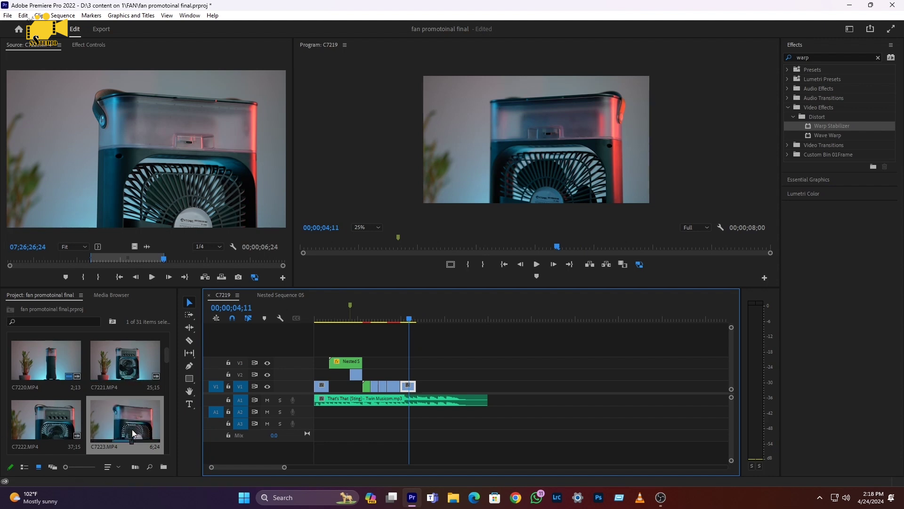
{"action": "double_click", "coordinate": [109, 441]}
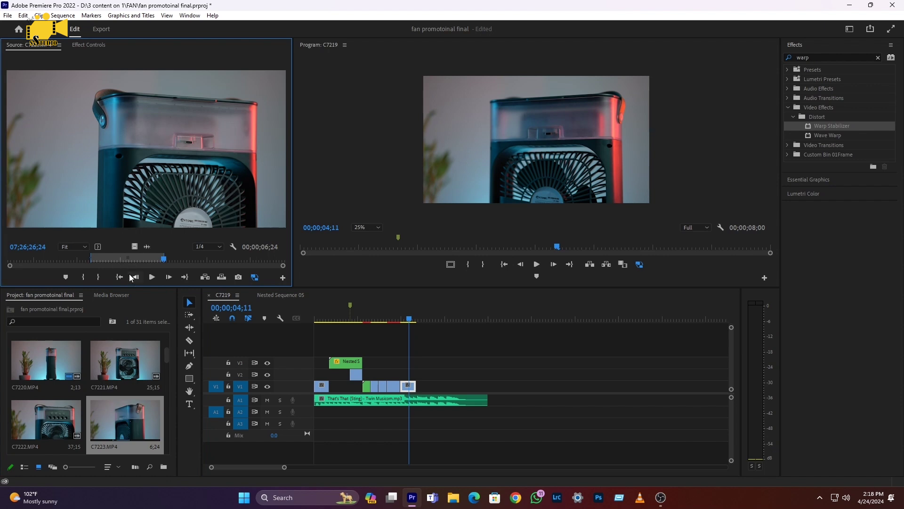
{"action": "left_click_drag", "start_coordinate": [162, 261], "coordinate": [66, 261]}
{"action": "key", "text": "i"}
{"action": "key", "text": "o"}
{"action": "left_click_drag", "start_coordinate": [135, 246], "coordinate": [429, 391]}
- Cut the newly inserted C7223 segment to end at 00;00;04;12 and close the gap before the following segment
{"action": "key", "text": "space"}
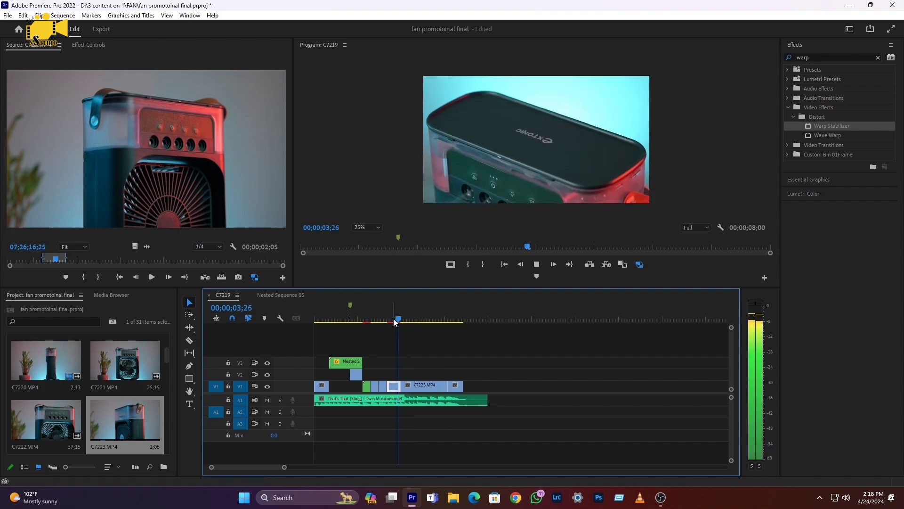
{"action": "mouse_move", "coordinate": [395, 322]}
{"action": "left_mouse_down"}
{"action": "mouse_move", "coordinate": [377, 321]}
{"action": "mouse_move", "coordinate": [410, 322]}
{"action": "left_mouse_up"}
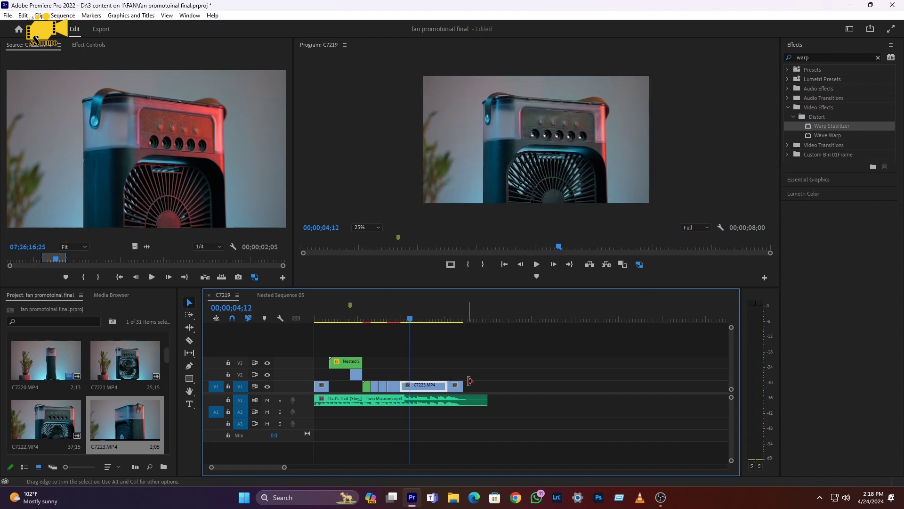
{"action": "left_click_drag", "start_coordinate": [458, 385], "coordinate": [437, 385]}
{"action": "key", "text": "space"}
{"action": "key", "text": "space"}
{"action": "key", "text": "Delete"}
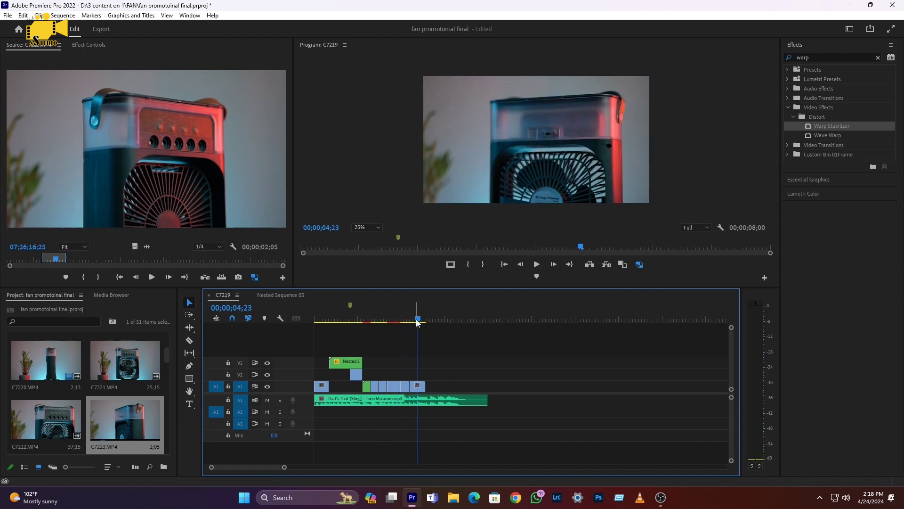
- Trim the last C7223 segment to end at 00;00;04;23 and play the sequence from the C7246 clip to check the timing
{"action": "left_click", "coordinate": [390, 321]}
{"action": "key", "text": "space"}
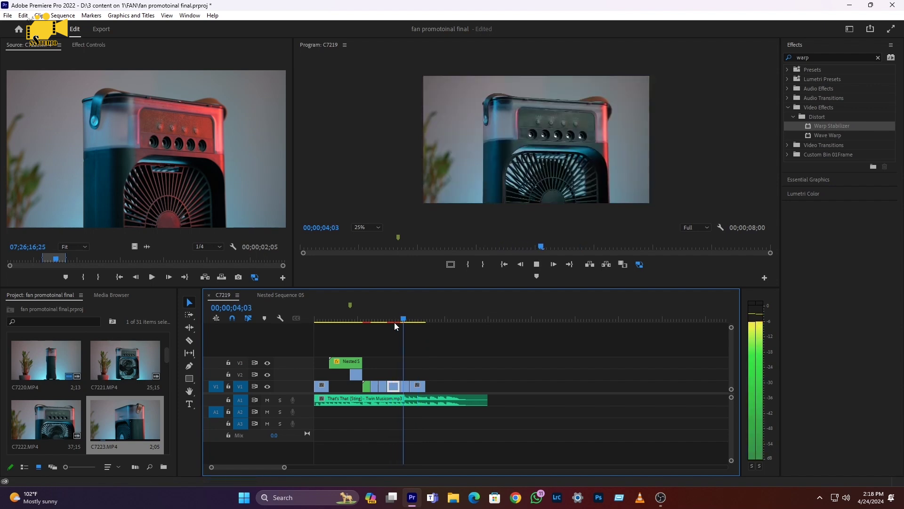
{"action": "scroll", "coordinate": [417, 404], "scroll_direction": "up", "scroll_amount": 4}
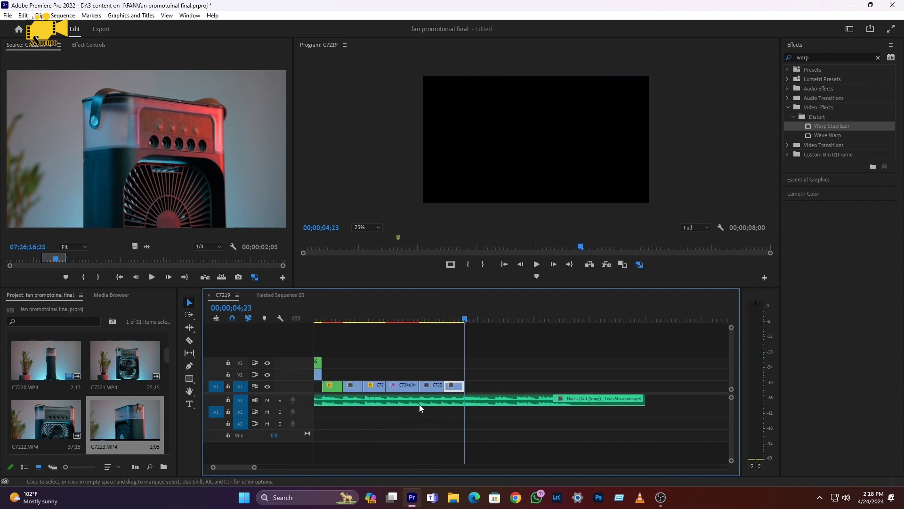
{"action": "left_click", "coordinate": [416, 321]}
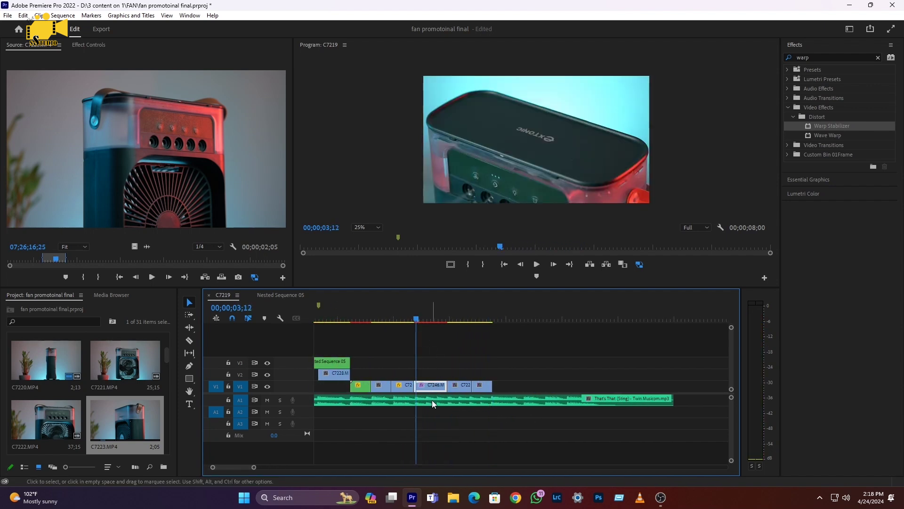
{"action": "key", "text": "space"}
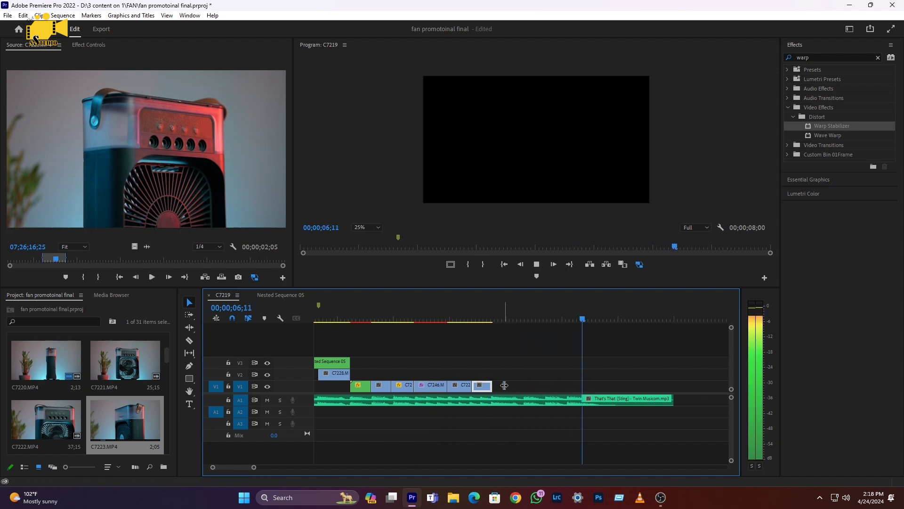
{"action": "key", "text": "space"}
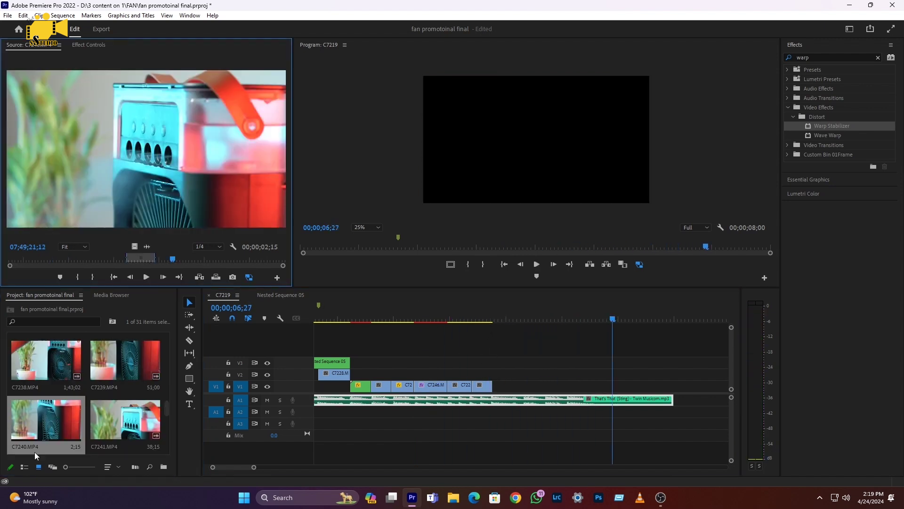
- Mark a range of 1;28 ending at 07;49;26;01 in C7240.MP4 and add its video at the end of V1
{"action": "left_click_drag", "start_coordinate": [176, 260], "coordinate": [225, 261]}
{"action": "left_click", "coordinate": [77, 278]}
{"action": "left_click", "coordinate": [96, 277]}
{"action": "left_click_drag", "start_coordinate": [135, 246], "coordinate": [495, 387]}
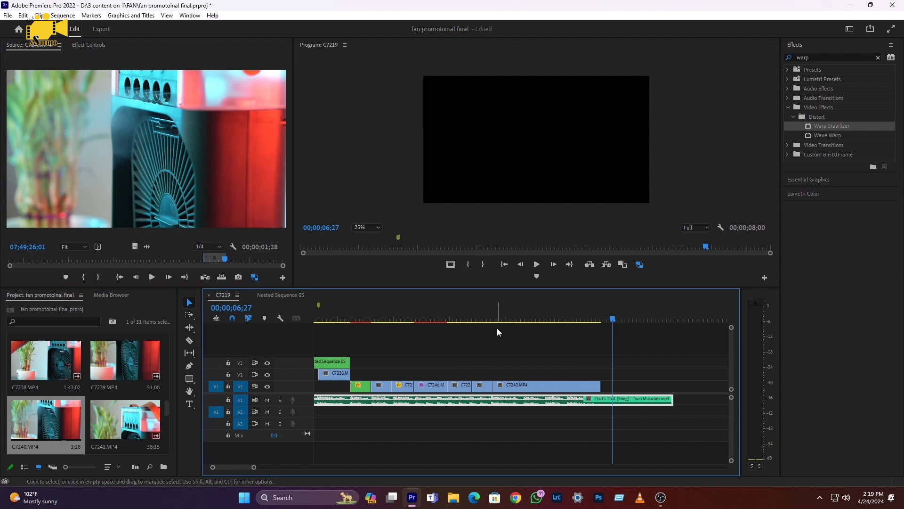
- Play the new cut against the music, split the C7240 clip at 00;00;05;09 and delete the remainder
{"action": "left_click", "coordinate": [488, 319]}
{"action": "key", "text": "space"}
{"action": "key", "text": "space"}
{"action": "left_click", "coordinate": [479, 318]}
{"action": "key", "text": "space"}
{"action": "key", "text": "space"}
{"action": "key", "text": "Right"}
{"action": "key", "text": "Right"}
{"action": "key", "text": "c"}
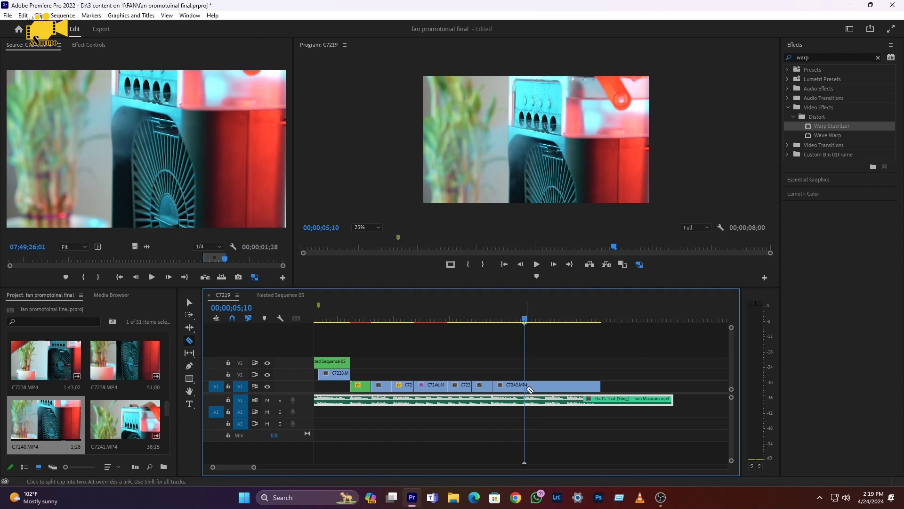
{"action": "key", "text": "Left"}
{"action": "left_click", "coordinate": [527, 385]}
{"action": "key", "text": "v"}
{"action": "left_click", "coordinate": [546, 385]}
{"action": "key", "text": "Delete"}
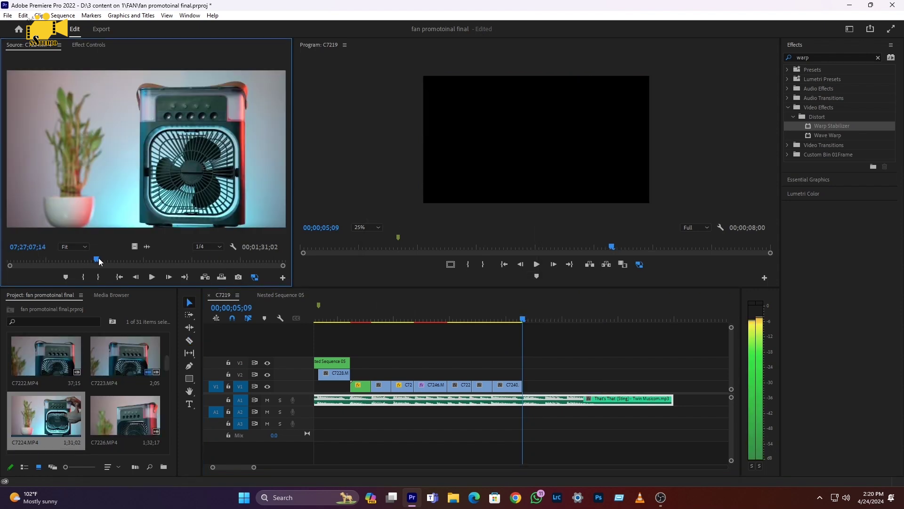
- Mark a range of 5;00 ending at 07;26;48;24 in C7224.MP4 and add its video on V1 after the C7240 clip
{"action": "left_click_drag", "start_coordinate": [97, 259], "coordinate": [245, 265]}
{"action": "key", "text": "XF86AudioMute"}
{"action": "left_click_drag", "start_coordinate": [253, 267], "coordinate": [25, 264]}
{"action": "left_click", "coordinate": [83, 277]}
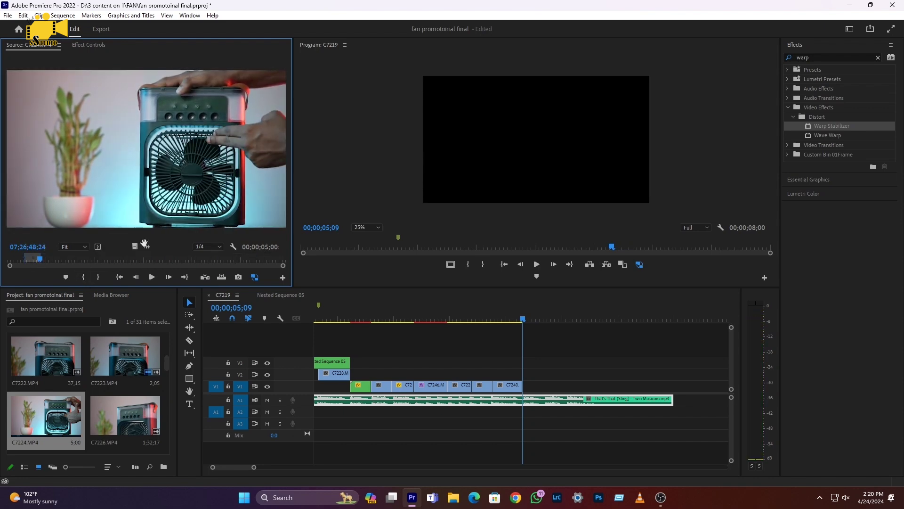
{"action": "left_click", "coordinate": [97, 277]}
{"action": "left_click_drag", "start_coordinate": [135, 247], "coordinate": [524, 387]}
- Remove the C7224 footage before 00;00;06;17 and set the remaining part directly against the C7240 clip
{"action": "key", "text": "space"}
{"action": "left_click", "coordinate": [548, 320]}
{"action": "left_click_drag", "start_coordinate": [548, 320], "coordinate": [522, 321]}
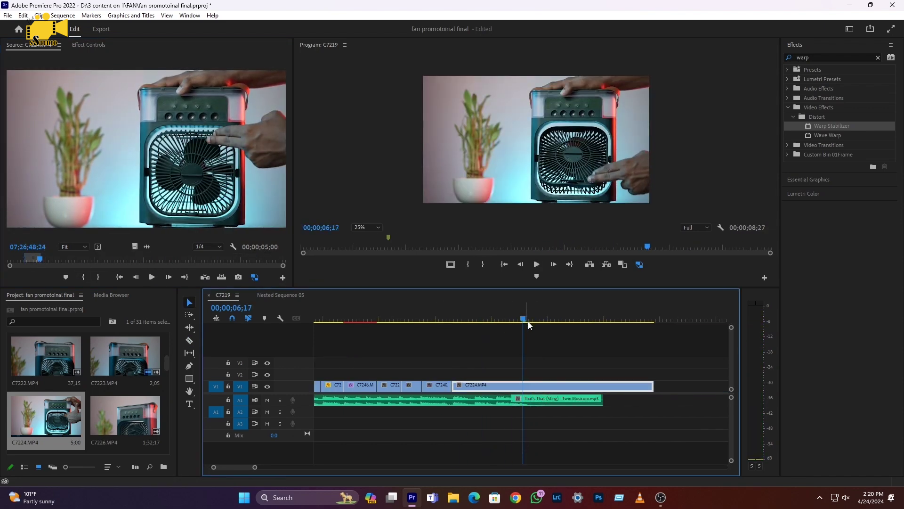
{"action": "left_click_drag", "start_coordinate": [521, 385], "coordinate": [480, 394]}
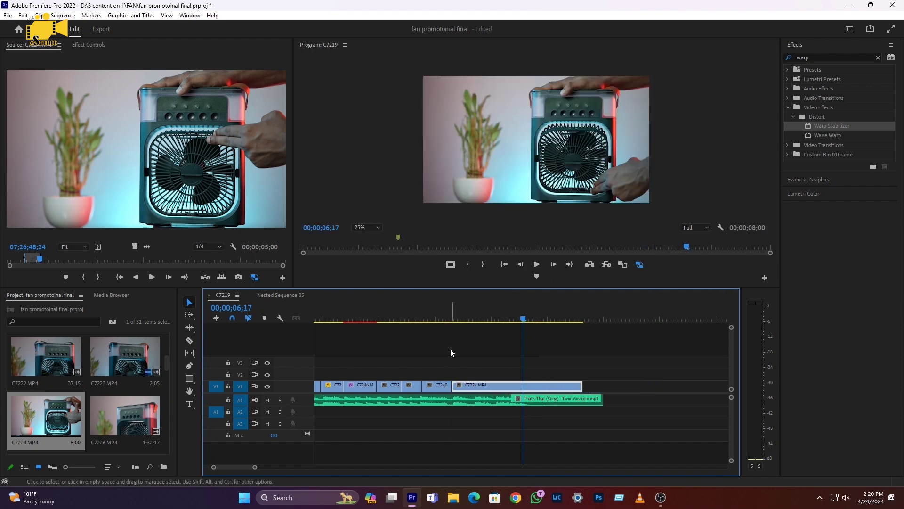
- Play through the C7240 and C7224 clips, split C7224 at 00;00;06;11 and delete the part after the cut
{"action": "left_click", "coordinate": [437, 315]}
{"action": "key", "text": "space"}
{"action": "key", "text": "space"}
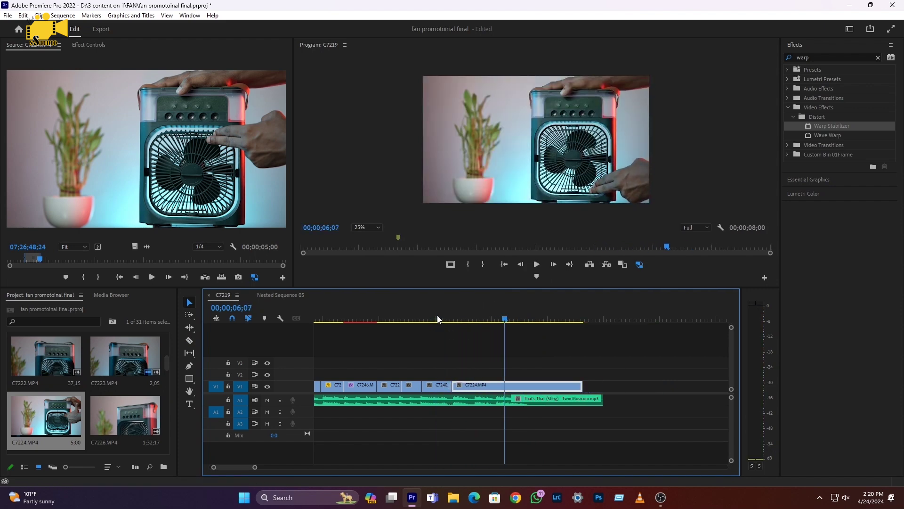
{"action": "key", "text": "XF86AudioMute"}
{"action": "left_click", "coordinate": [425, 318]}
{"action": "key", "text": "space"}
{"action": "left_click_drag", "start_coordinate": [476, 319], "coordinate": [429, 319]}
{"action": "key", "text": "space"}
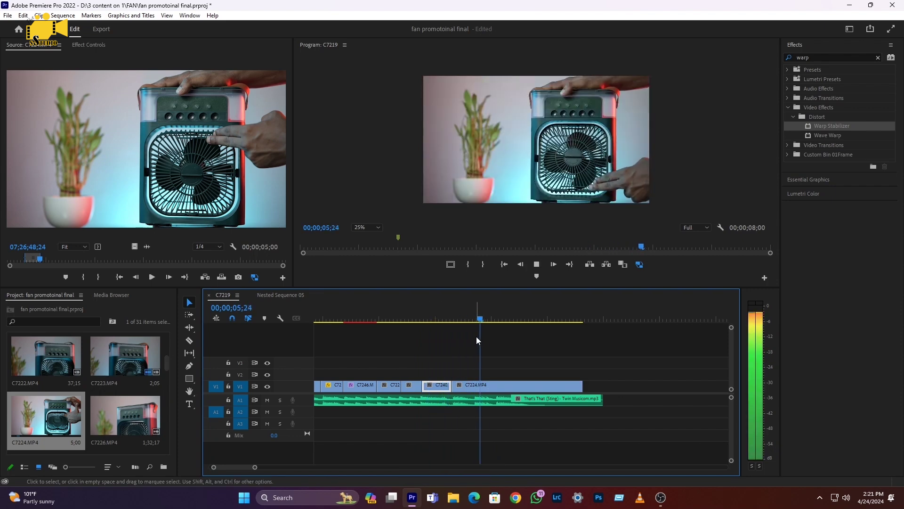
{"action": "key", "text": "ctrl+k"}
{"action": "left_click", "coordinate": [539, 389]}
{"action": "key", "text": "Delete"}
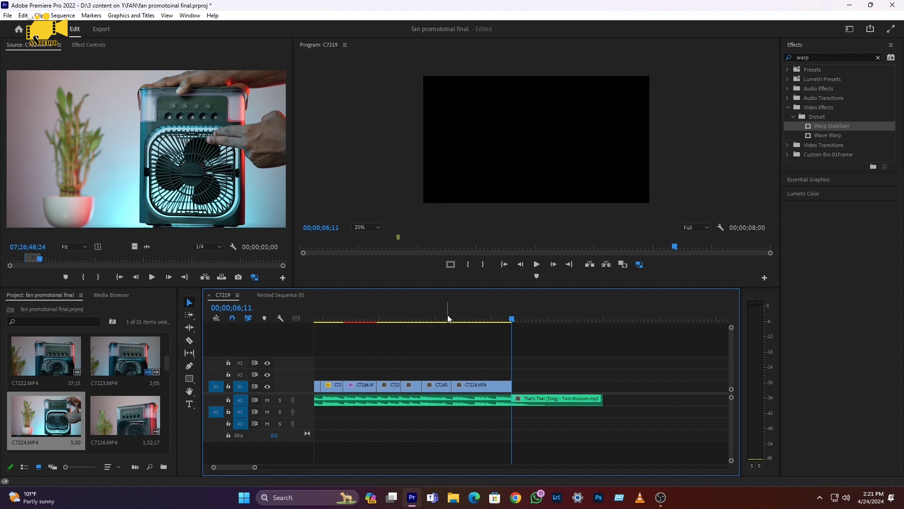
- Move the C7240 clip aside onto V2, close its gap on V1 with C7224 and play the new order
{"action": "key", "text": "XF86AudioMute"}
{"action": "mouse_move", "coordinate": [452, 319]}
{"action": "left_mouse_down"}
{"action": "mouse_move", "coordinate": [428, 319]}
{"action": "mouse_move", "coordinate": [436, 319]}
{"action": "left_mouse_up"}
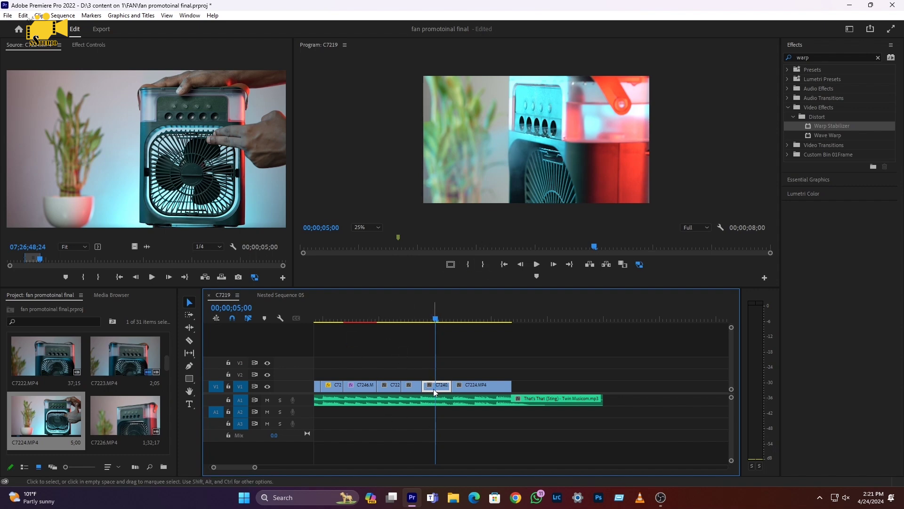
{"action": "mouse_move", "coordinate": [437, 386]}
{"action": "left_mouse_down"}
{"action": "mouse_move", "coordinate": [452, 362]}
{"action": "mouse_move", "coordinate": [566, 374]}
{"action": "mouse_move", "coordinate": [438, 390]}
{"action": "left_mouse_up"}
{"action": "left_click_drag", "start_coordinate": [426, 321], "coordinate": [401, 332]}
{"action": "key", "text": "XF86AudioRaiseVolume"}
{"action": "left_click", "coordinate": [382, 320]}
{"action": "key", "text": "space"}
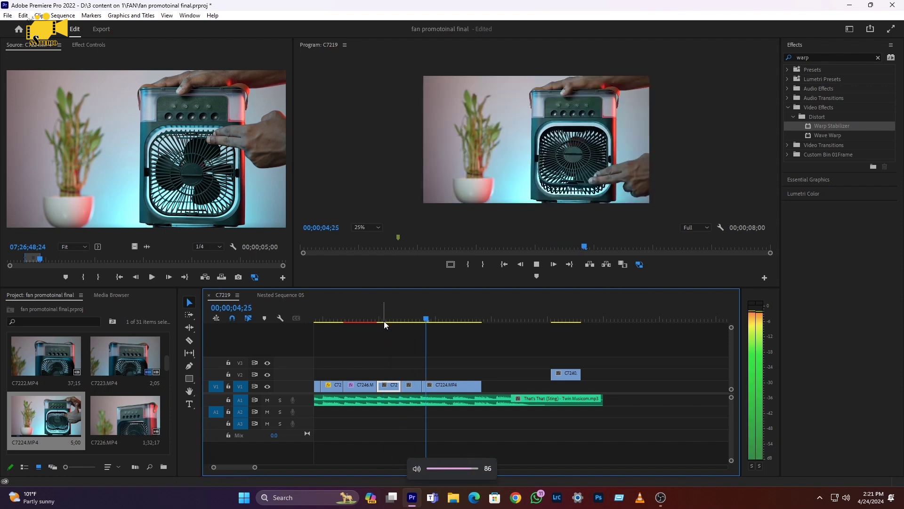
- Ripple-trim the unwanted beginning off the C7224 clip and play the sequence up to 00;00;05;09
{"action": "left_click", "coordinate": [438, 319]}
{"action": "left_click", "coordinate": [443, 385]}
{"action": "key", "text": "q"}
{"action": "left_click", "coordinate": [420, 320]}
{"action": "key", "text": "space"}
{"action": "left_click", "coordinate": [413, 319]}
{"action": "key", "text": "space"}
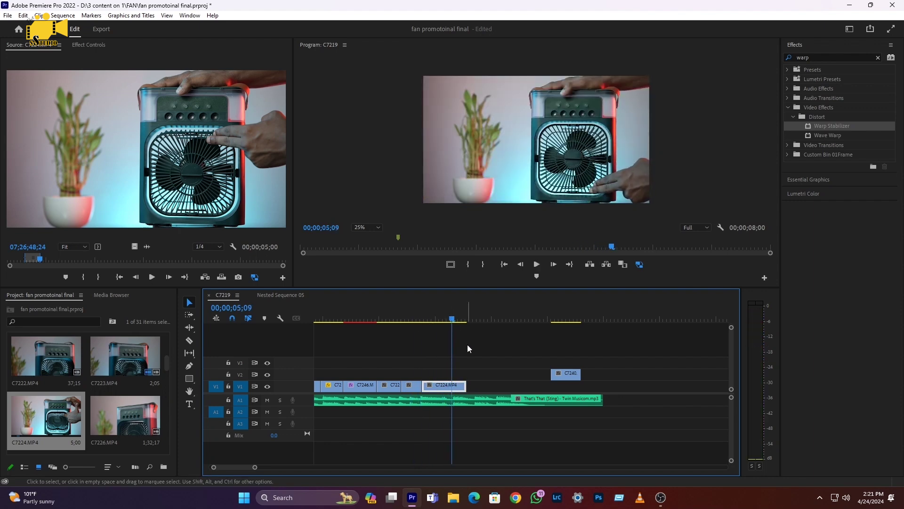
- Place the C7240 clip back on V1 at 00;00;05;09 over the end of C7224 and shorten its end slightly
{"action": "left_click_drag", "start_coordinate": [558, 374], "coordinate": [473, 394]}
{"action": "left_click", "coordinate": [424, 319]}
{"action": "key", "text": "space"}
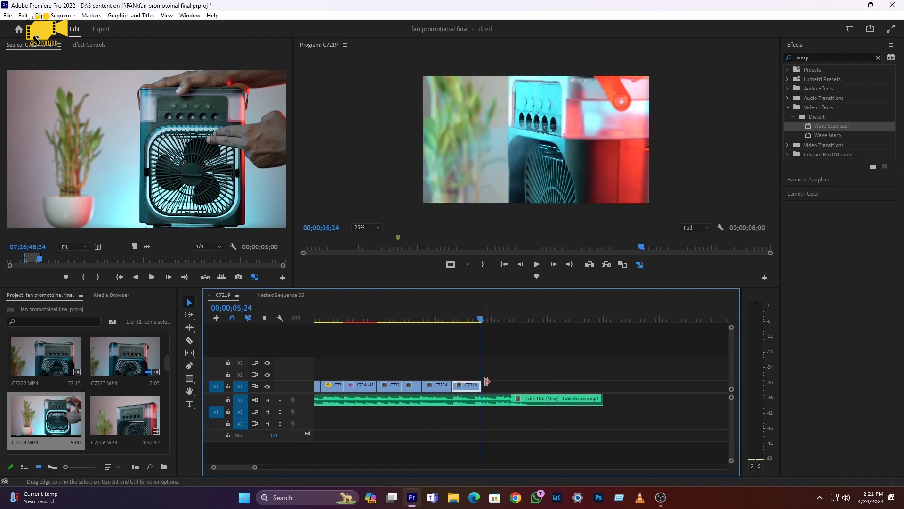
{"action": "left_click_drag", "start_coordinate": [488, 382], "coordinate": [478, 387]}
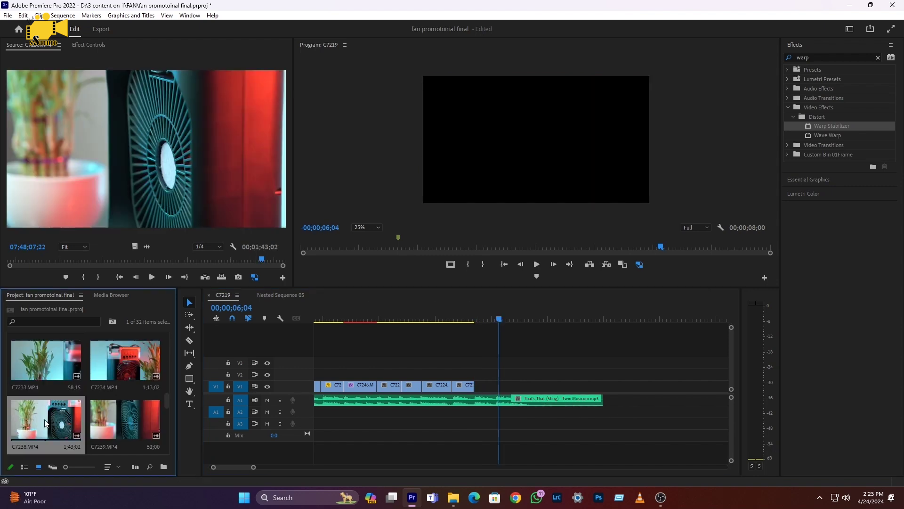
- Mark a range of 2;02 starting at 07;48;09;15 in C7238.MP4 and place its video on V1 at the cut in the music
{"action": "left_click", "coordinate": [267, 221]}
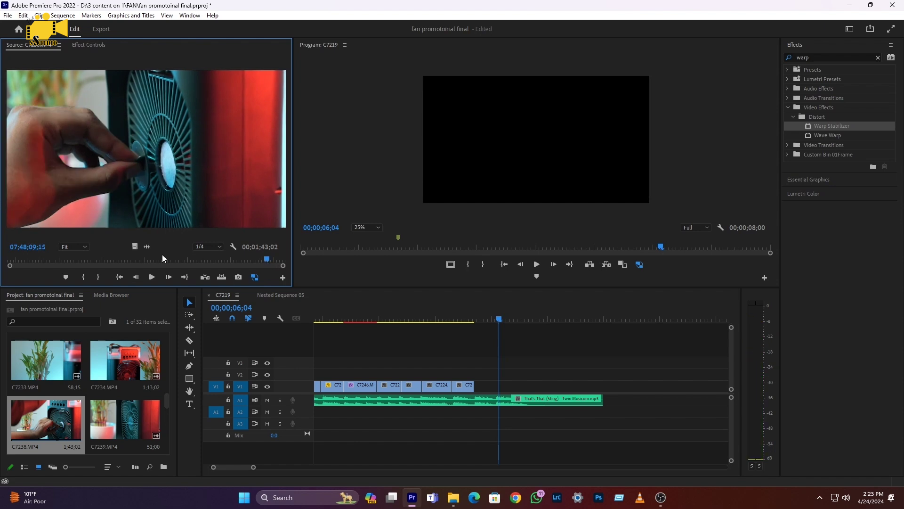
{"action": "left_click", "coordinate": [84, 278]}
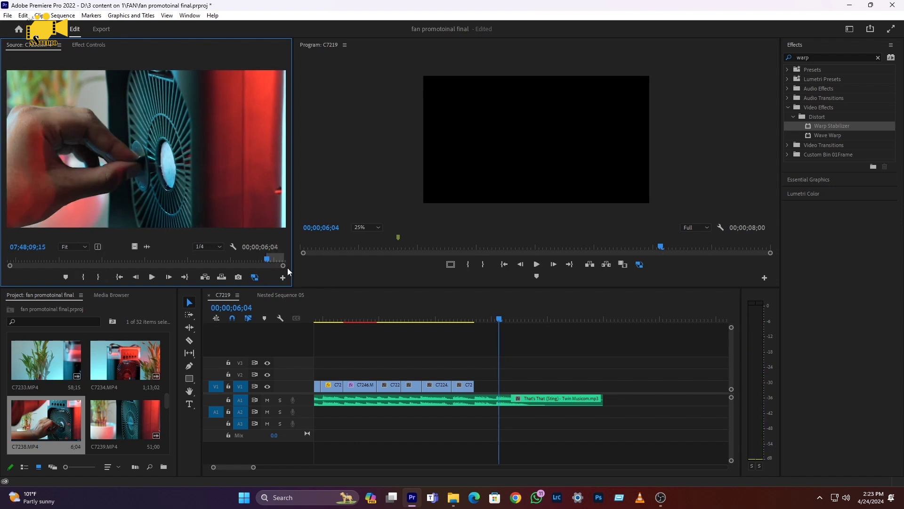
{"action": "left_click", "coordinate": [152, 277]}
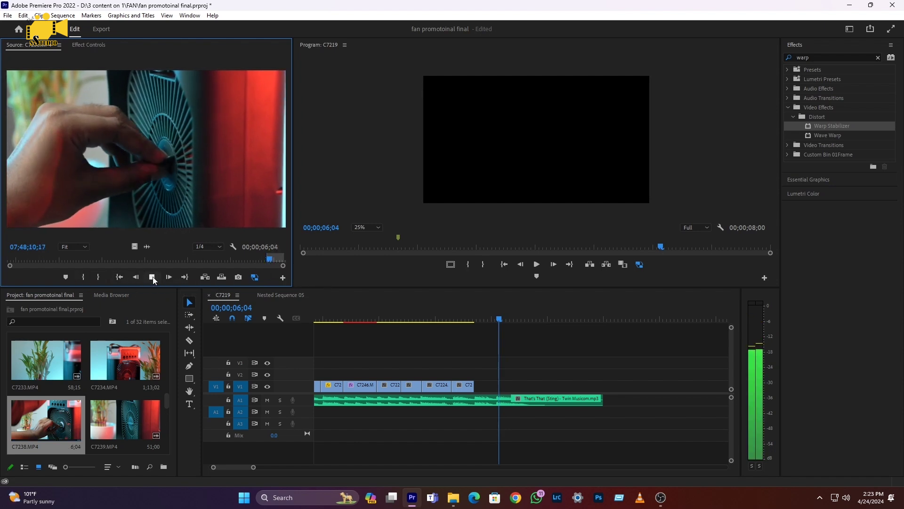
{"action": "left_click", "coordinate": [152, 277]}
{"action": "left_click", "coordinate": [98, 277]}
{"action": "left_click_drag", "start_coordinate": [134, 247], "coordinate": [511, 391]}
- Mark a range of 5;25 ending at 07;47;21;26 in C7238.MP4
{"action": "left_click", "coordinate": [58, 364]}
{"action": "left_click", "coordinate": [152, 277]}
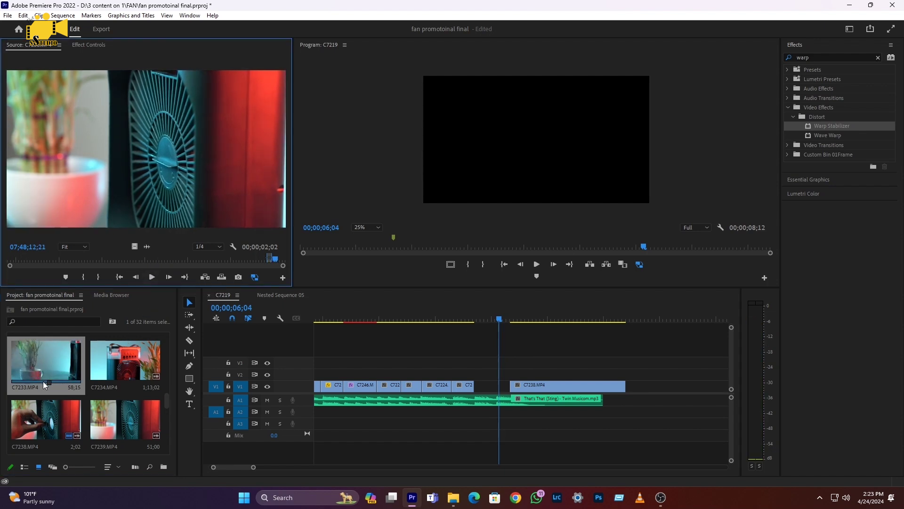
{"action": "left_click", "coordinate": [22, 381]}
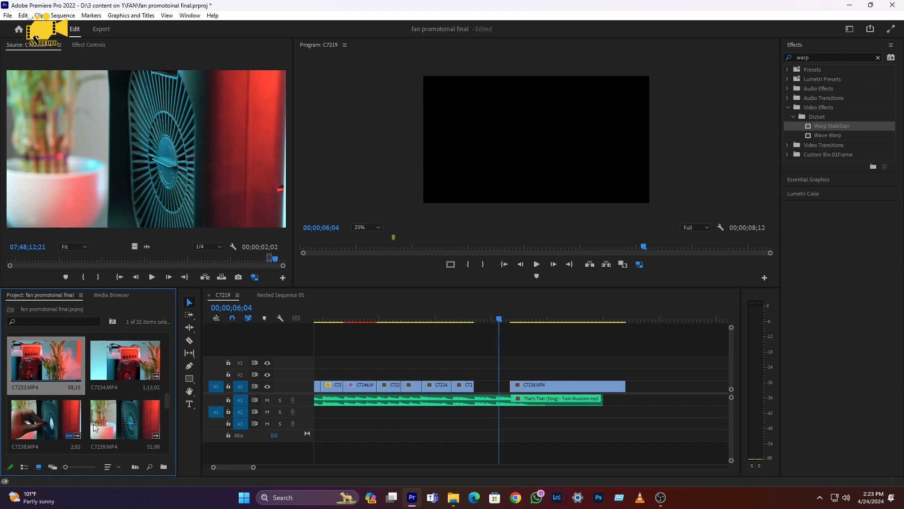
{"action": "scroll", "coordinate": [44, 432], "scroll_direction": "down", "scroll_amount": 2}
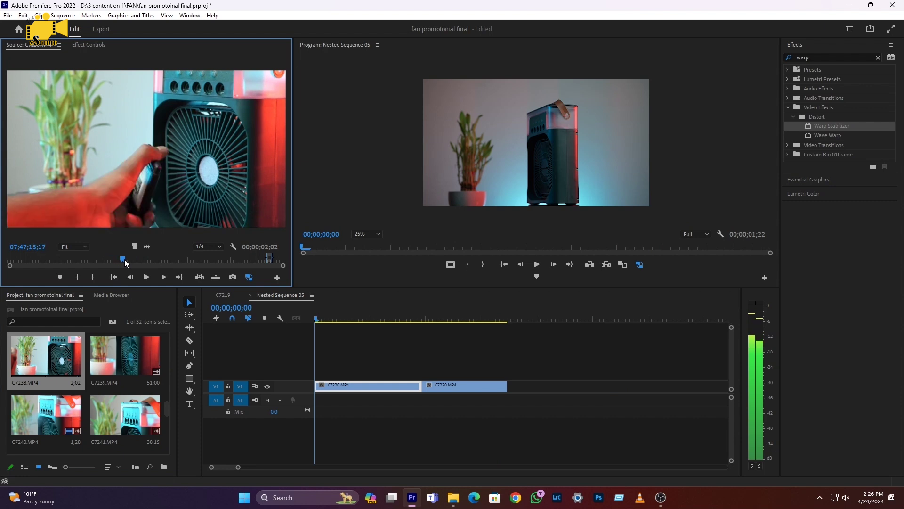
{"action": "key", "text": "space"}
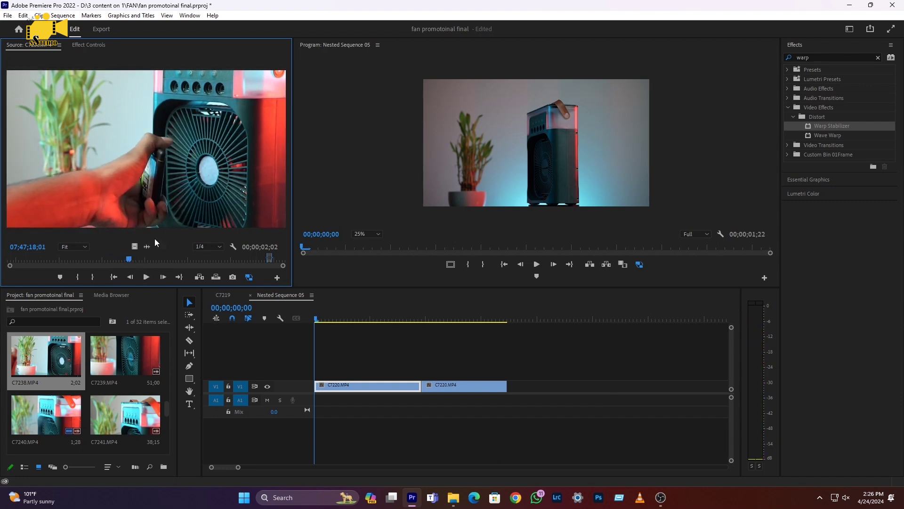
{"action": "left_click", "coordinate": [128, 262]}
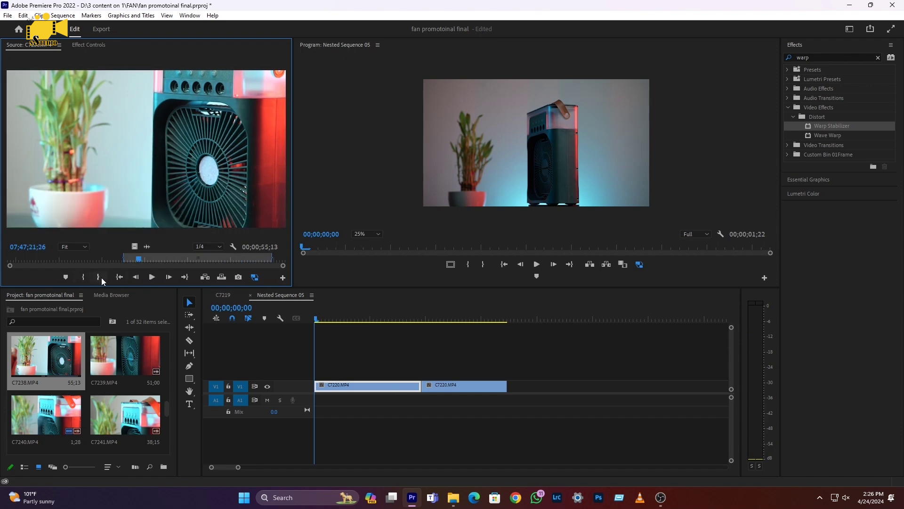
- In the C7219 sequence, cut the unwanted beginning off the new C7238 clip on V2 and move the remainder back to close the gap
{"action": "left_click", "coordinate": [223, 295]}
{"action": "key", "text": "space"}
{"action": "key", "text": "space"}
{"action": "key", "text": "c"}
{"action": "left_click", "coordinate": [484, 375]}
{"action": "key", "text": "v"}
{"action": "left_click", "coordinate": [464, 374]}
{"action": "key", "text": "Delete"}
{"action": "left_click_drag", "start_coordinate": [496, 377], "coordinate": [473, 377]}
- Cut the longer C7238 clip on V2 near 00;00;06;29, remove its first part and move the remainder against the preceding clip
{"action": "left_click_drag", "start_coordinate": [450, 319], "coordinate": [452, 318]}
{"action": "key", "text": "space"}
{"action": "left_click_drag", "start_coordinate": [483, 383], "coordinate": [479, 378]}
{"action": "left_click_drag", "start_coordinate": [453, 320], "coordinate": [442, 322]}
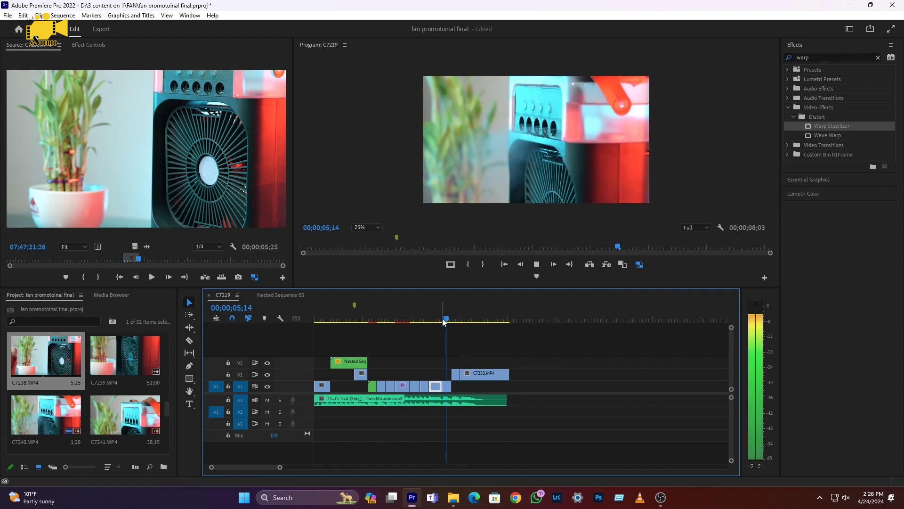
{"action": "left_click_drag", "start_coordinate": [461, 322], "coordinate": [485, 323]}
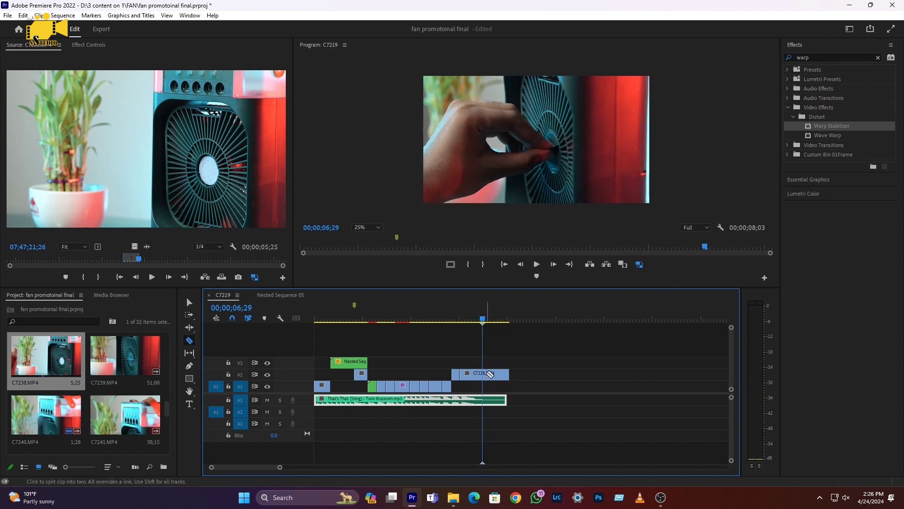
{"action": "left_click_drag", "start_coordinate": [494, 376], "coordinate": [474, 379]}
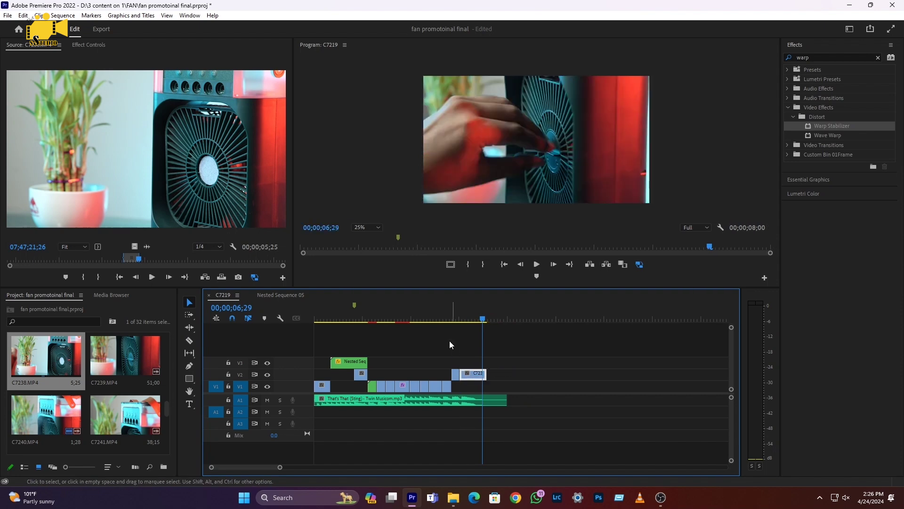
- Play the sequence through the shortened C7238 clips on V2 to check their timing against the music
{"action": "left_click", "coordinate": [410, 314]}
{"action": "key", "text": "XF86AudioMute"}
{"action": "key", "text": "space"}
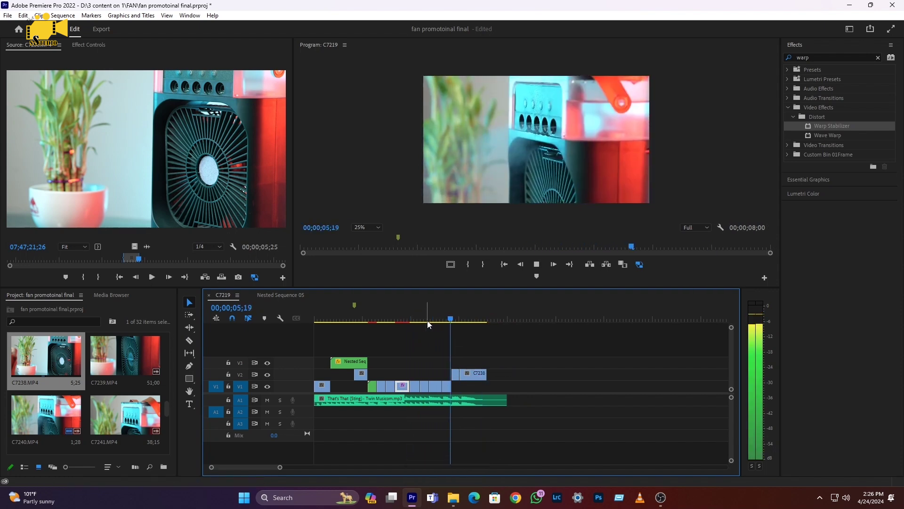
{"action": "key", "text": "Left"}
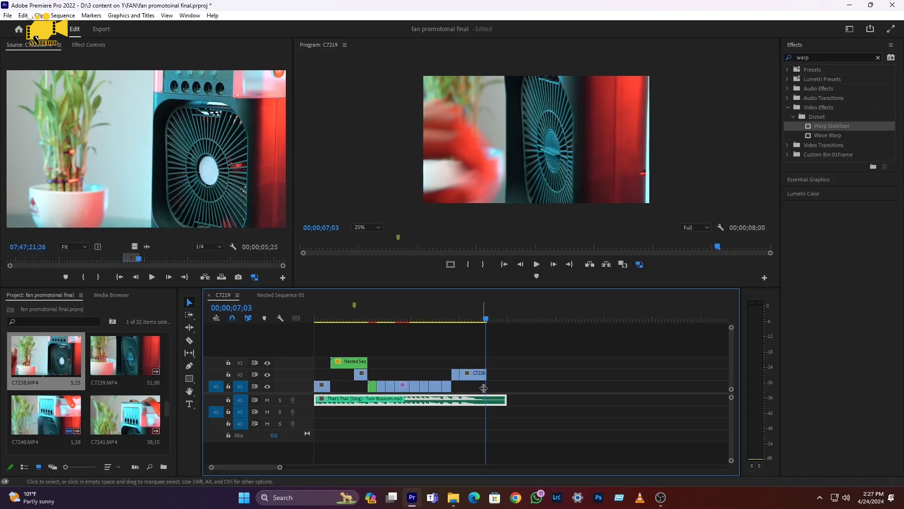
{"action": "left_click", "coordinate": [462, 311]}
{"action": "left_click", "coordinate": [463, 312]}
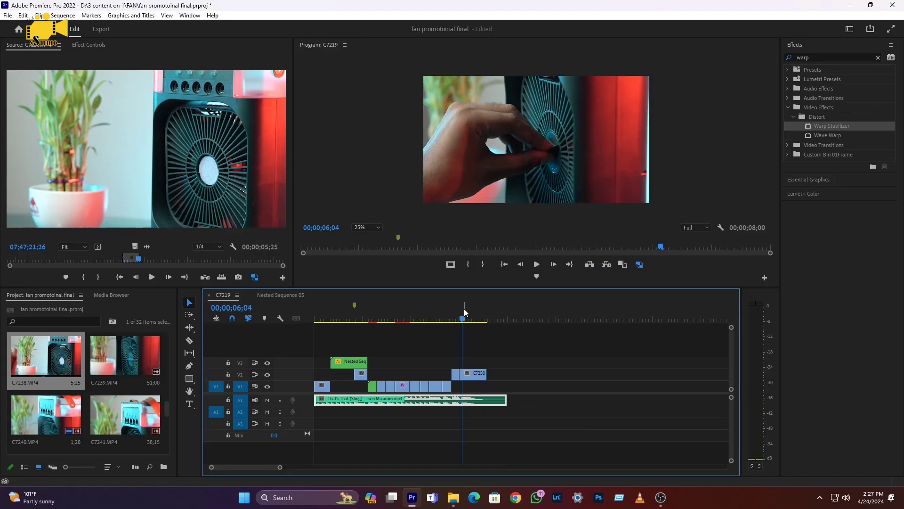
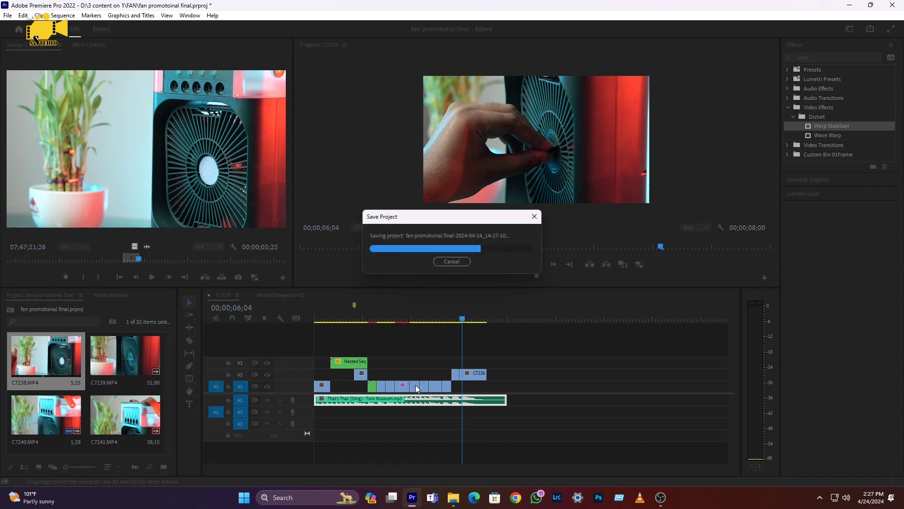
- Delete the short V1 clip at 00;00;04;14 and move the following C7224 clip against the preceding clip
{"action": "left_click", "coordinate": [418, 320]}
{"action": "key", "text": "space"}
{"action": "key", "text": "space"}
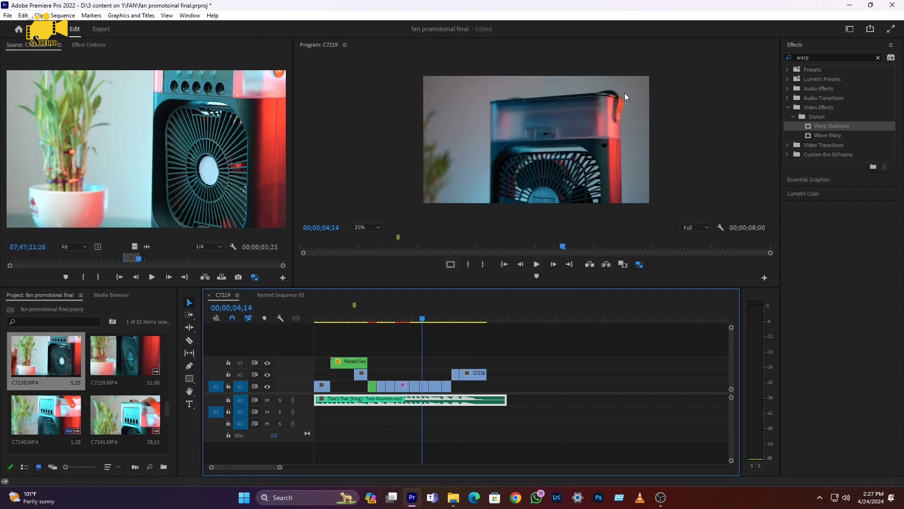
{"action": "left_click", "coordinate": [424, 386]}
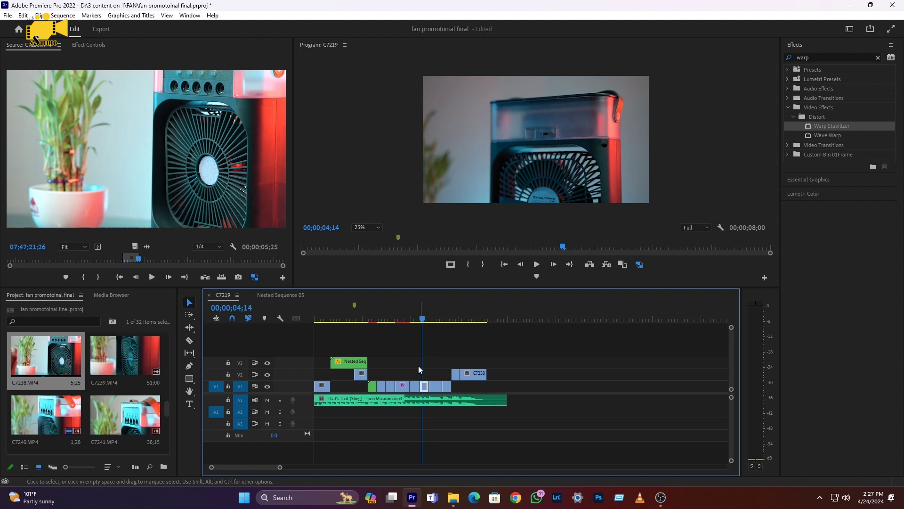
{"action": "key", "text": "Delete"}
{"action": "left_click", "coordinate": [417, 319]}
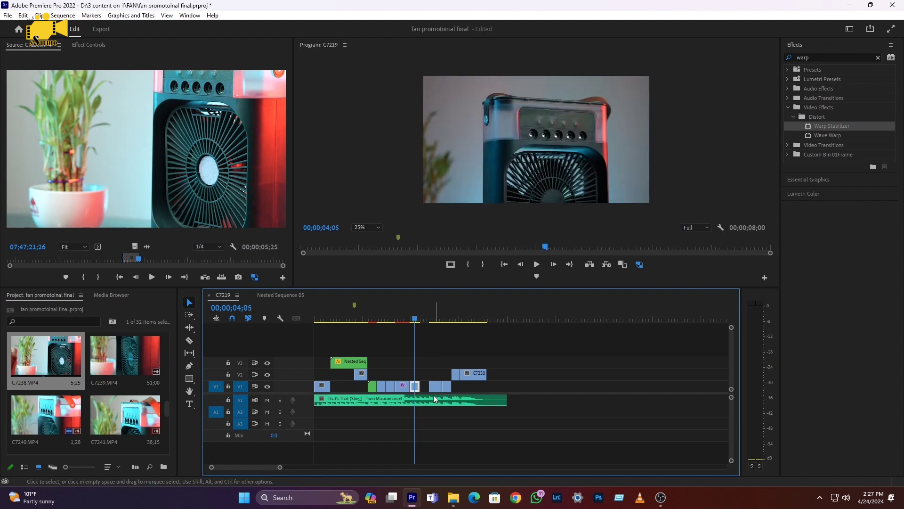
{"action": "scroll", "coordinate": [434, 393], "scroll_direction": "up", "scroll_amount": 3}
{"action": "left_click_drag", "start_coordinate": [434, 392], "coordinate": [417, 387]}
- Play the new cut, shorten the end of C7224 to 00;00;04;22 and place the C7240 clip directly behind it
{"action": "key", "text": "space"}
{"action": "left_click", "coordinate": [396, 318]}
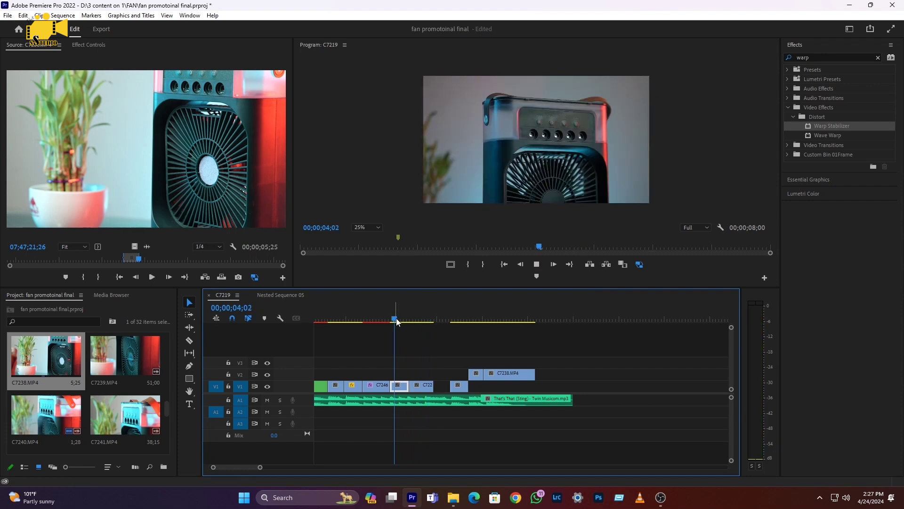
{"action": "left_click", "coordinate": [378, 319]}
{"action": "left_click", "coordinate": [374, 319]}
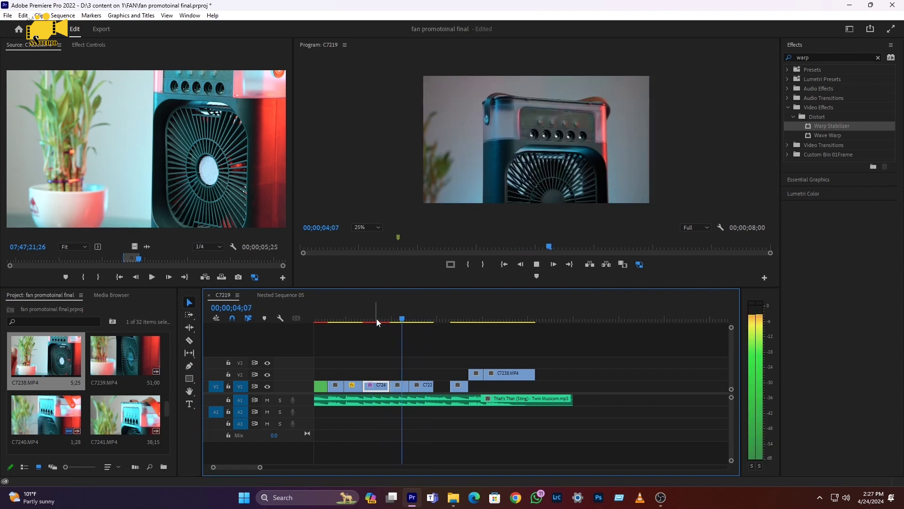
{"action": "mouse_move", "coordinate": [433, 387]}
{"action": "left_mouse_down"}
{"action": "mouse_move", "coordinate": [425, 387]}
{"action": "mouse_move", "coordinate": [455, 387]}
{"action": "mouse_move", "coordinate": [438, 386]}
{"action": "left_mouse_up"}
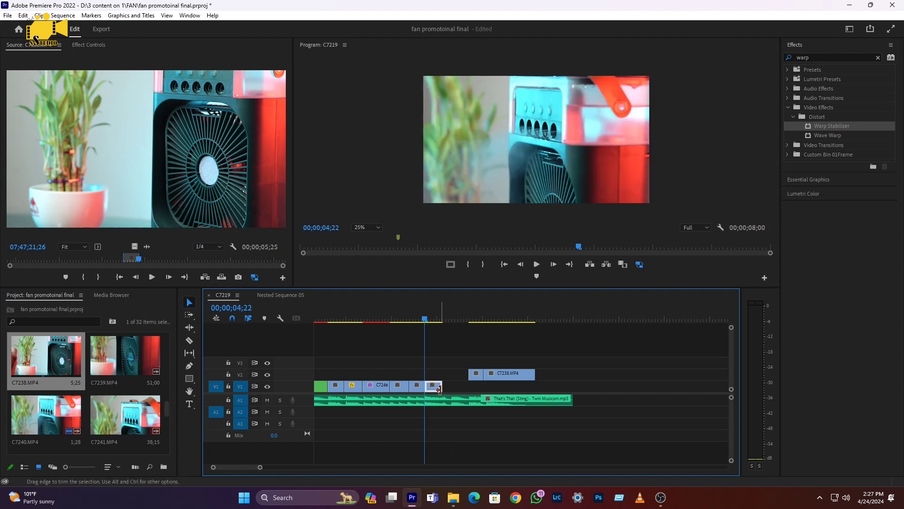
- Extend the end of the C7240 clip by 5 frames and place the short V2 clip directly behind it on V1
{"action": "key", "text": "Down"}
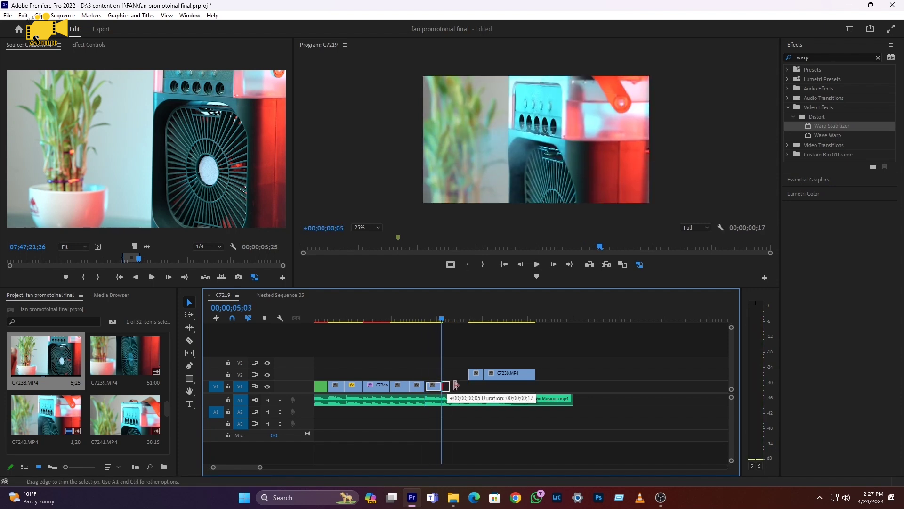
{"action": "left_click_drag", "start_coordinate": [456, 385], "coordinate": [468, 386]}
{"action": "key", "text": "space"}
{"action": "left_click", "coordinate": [413, 318]}
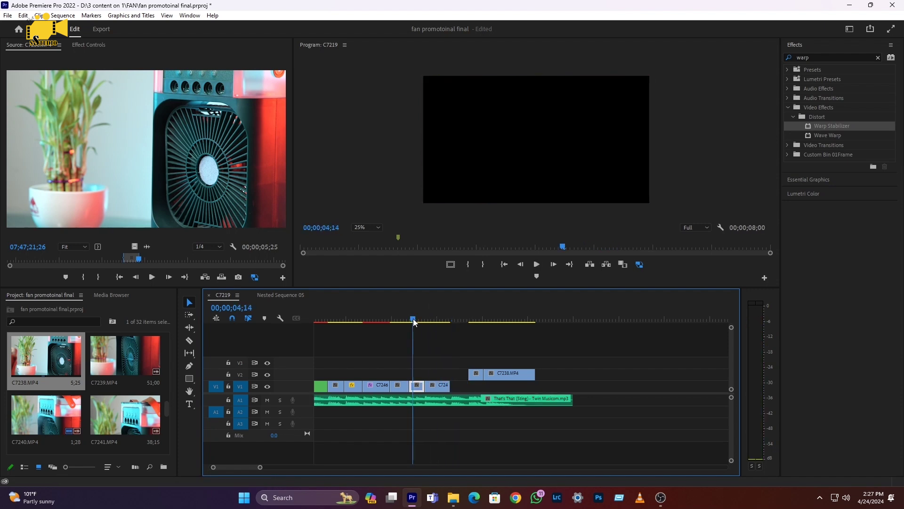
{"action": "left_click_drag", "start_coordinate": [450, 385], "coordinate": [464, 386]}
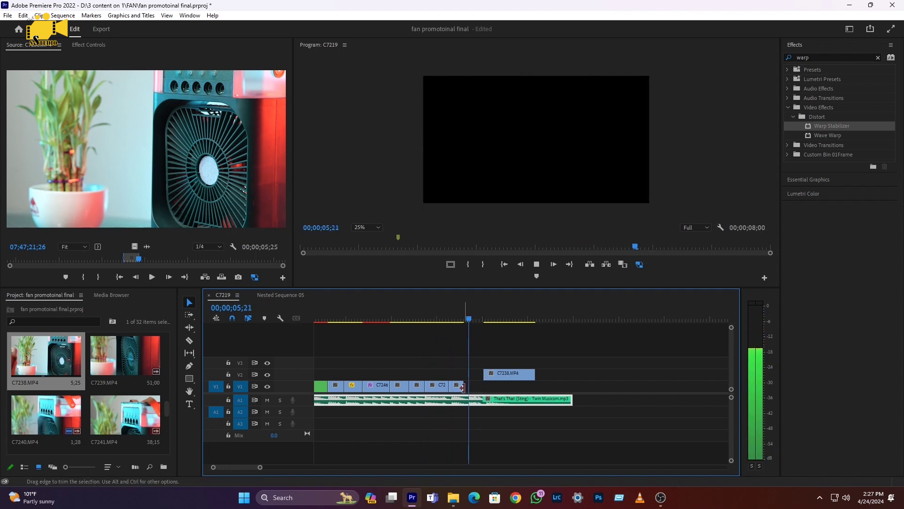
{"action": "left_click_drag", "start_coordinate": [450, 313], "coordinate": [469, 322]}
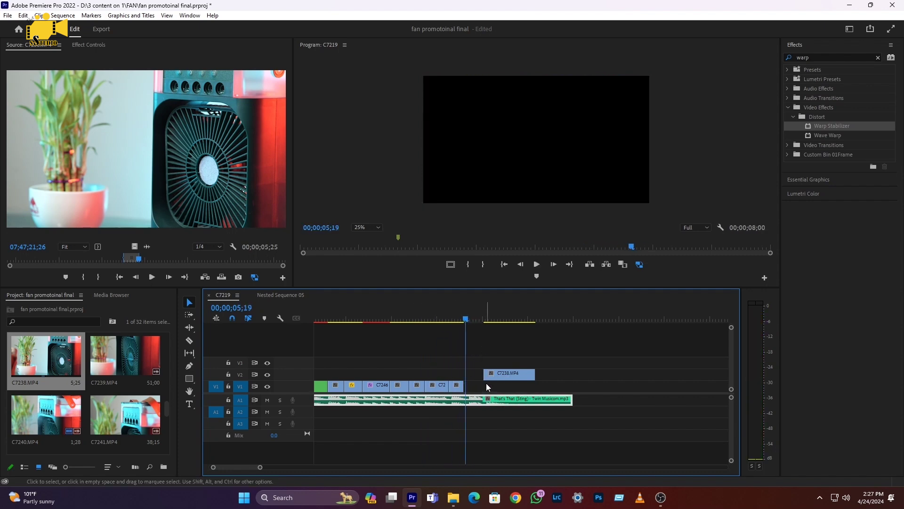
- Place the remaining C7238 clip on V1, cut off its beginning at 00;00;06;01 and close the gap
{"action": "left_click_drag", "start_coordinate": [463, 385], "coordinate": [487, 386]}
{"action": "mouse_move", "coordinate": [469, 328]}
{"action": "left_mouse_down"}
{"action": "mouse_move", "coordinate": [458, 322]}
{"action": "mouse_move", "coordinate": [503, 320]}
{"action": "mouse_move", "coordinate": [484, 320]}
{"action": "left_mouse_up"}
{"action": "key", "text": "c"}
{"action": "left_click", "coordinate": [485, 386]}
{"action": "key", "text": "v"}
{"action": "left_click", "coordinate": [475, 385]}
{"action": "key", "text": "Delete"}
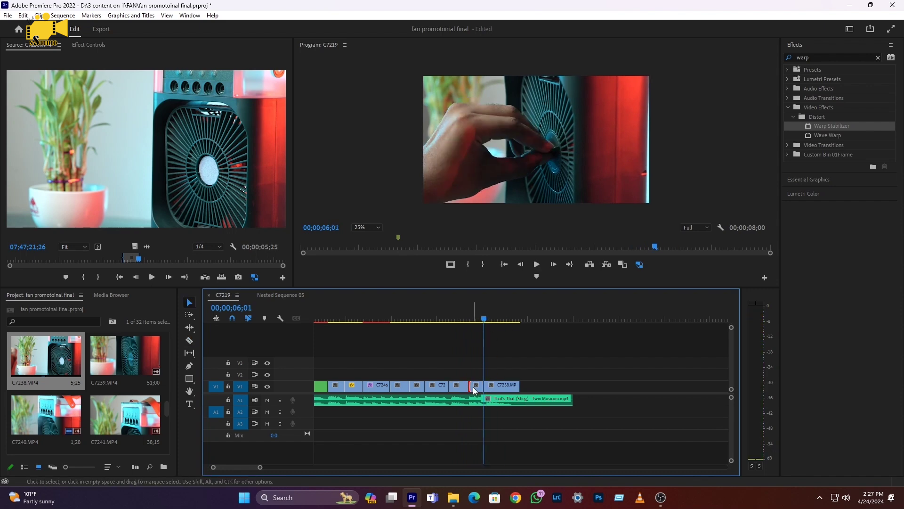
{"action": "left_click_drag", "start_coordinate": [497, 387], "coordinate": [483, 387]}
- Play the last cuts, split the C7238 clip on V1 at 00;00;06;02 and delete the part after it
{"action": "left_click", "coordinate": [462, 316]}
{"action": "key", "text": "space"}
{"action": "left_click", "coordinate": [459, 313]}
{"action": "left_click", "coordinate": [460, 313]}
{"action": "key", "text": "space"}
{"action": "key", "text": "c"}
{"action": "left_click", "coordinate": [485, 386]}
{"action": "key", "text": "v"}
{"action": "key", "text": "Delete"}
- Mark a range of 4;12 ending at 07;25;29;18 in C7221.MP4 and place its video on V1 after the last clip
{"action": "scroll", "coordinate": [87, 381], "scroll_direction": "up", "scroll_amount": 3}
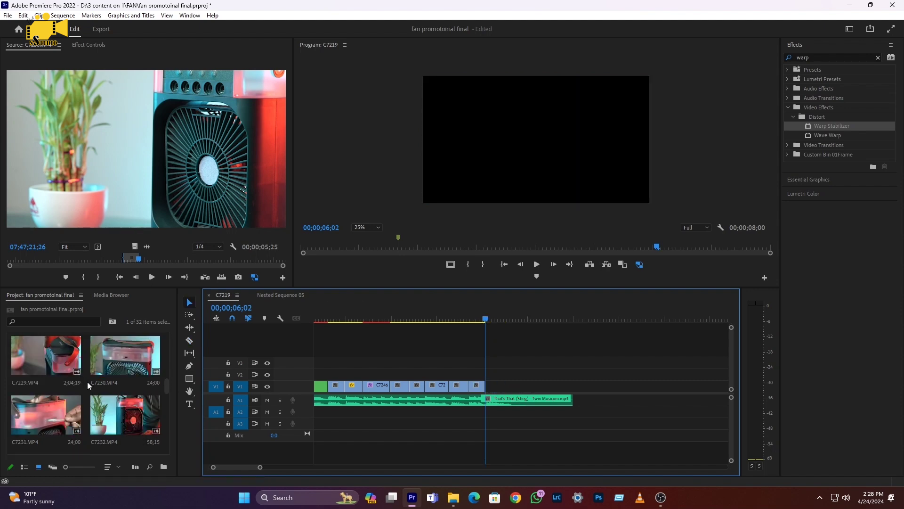
{"action": "scroll", "coordinate": [92, 381], "scroll_direction": "up", "scroll_amount": 3}
{"action": "scroll", "coordinate": [217, 391], "scroll_direction": "right", "scroll_amount": 1}
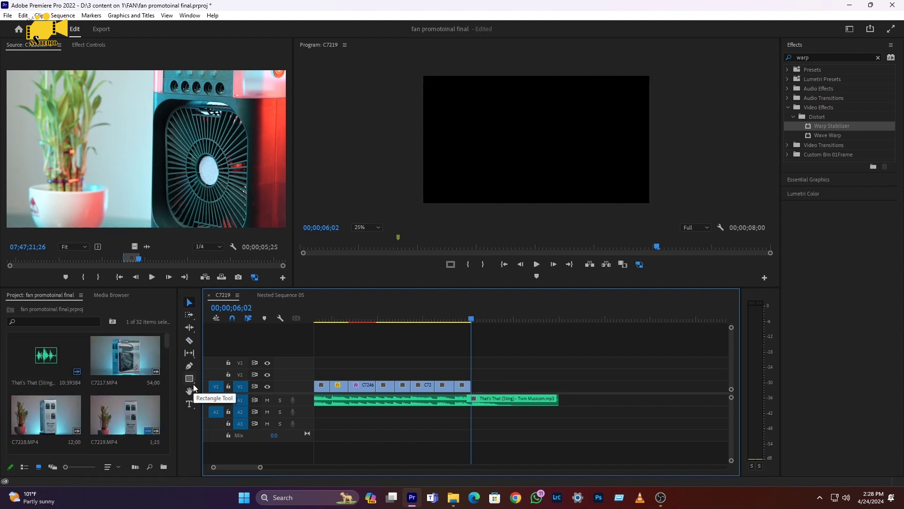
{"action": "double_click", "coordinate": [126, 415]}
{"action": "left_click", "coordinate": [132, 257]}
{"action": "left_click", "coordinate": [83, 277]}
{"action": "left_click_drag", "start_coordinate": [133, 259], "coordinate": [227, 260]}
{"action": "left_click", "coordinate": [98, 277]}
{"action": "left_click_drag", "start_coordinate": [134, 247], "coordinate": [403, 386]}
- Split the C7221 clip at 00;00;06;27, delete its first part and move the remainder against the preceding clip
{"action": "left_click_drag", "start_coordinate": [408, 320], "coordinate": [438, 321]}
{"action": "key", "text": "c"}
{"action": "left_click", "coordinate": [438, 386]}
{"action": "key", "text": "v"}
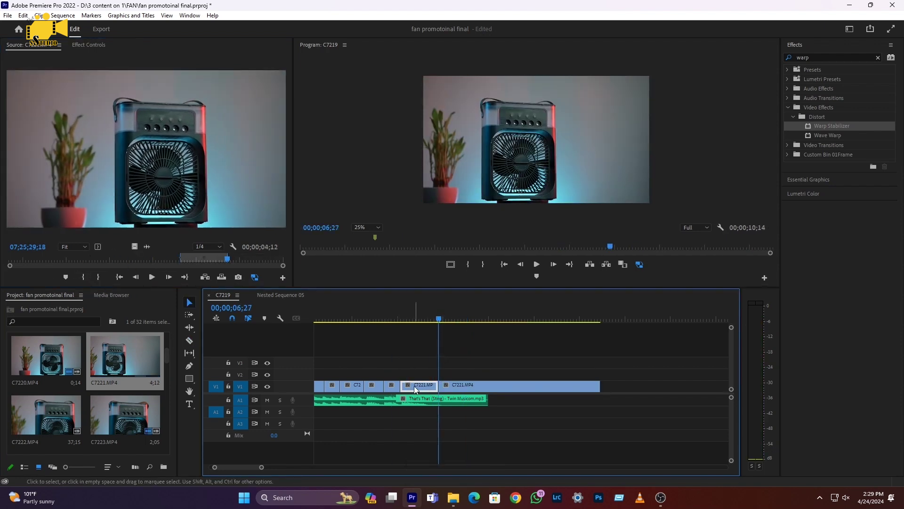
{"action": "key", "text": "Delete"}
{"action": "left_click_drag", "start_coordinate": [459, 384], "coordinate": [421, 384]}
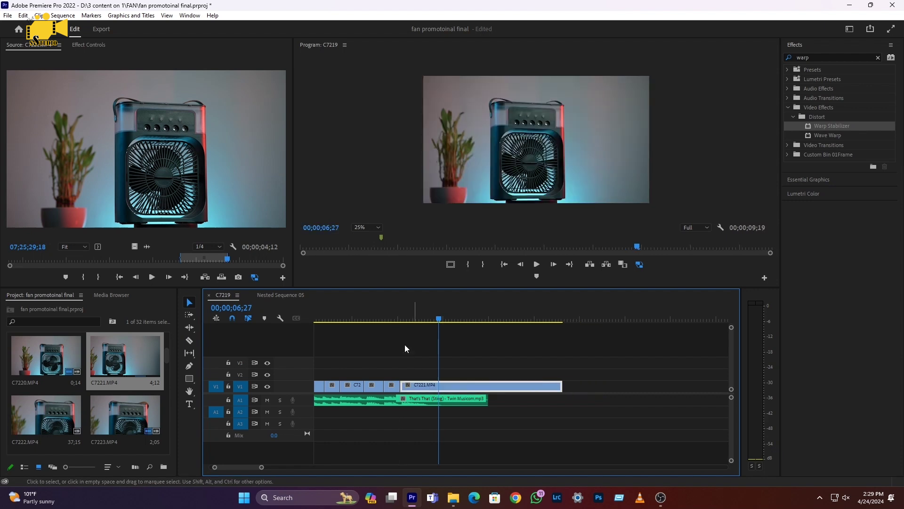
- Play the C7221 clip to the end of the music, split it there and delete the excess
{"action": "left_click", "coordinate": [395, 312]}
{"action": "key", "text": "space"}
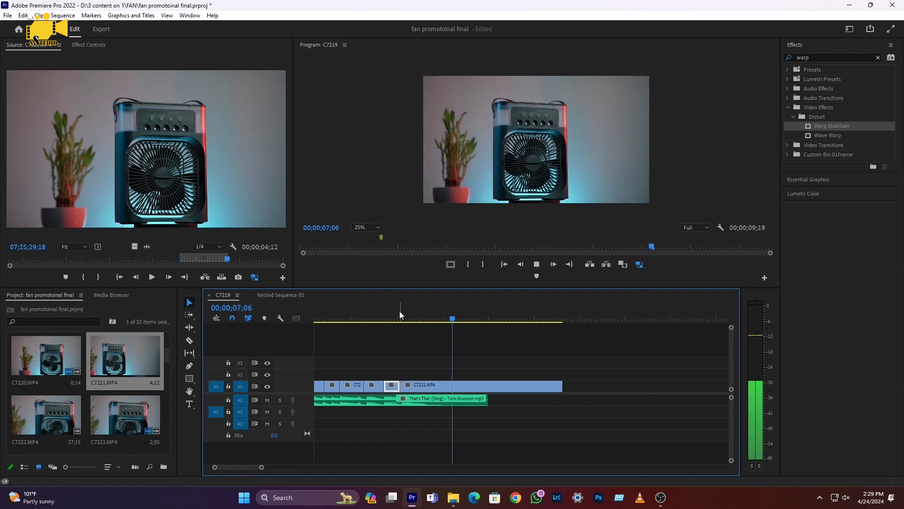
{"action": "key", "text": "space"}
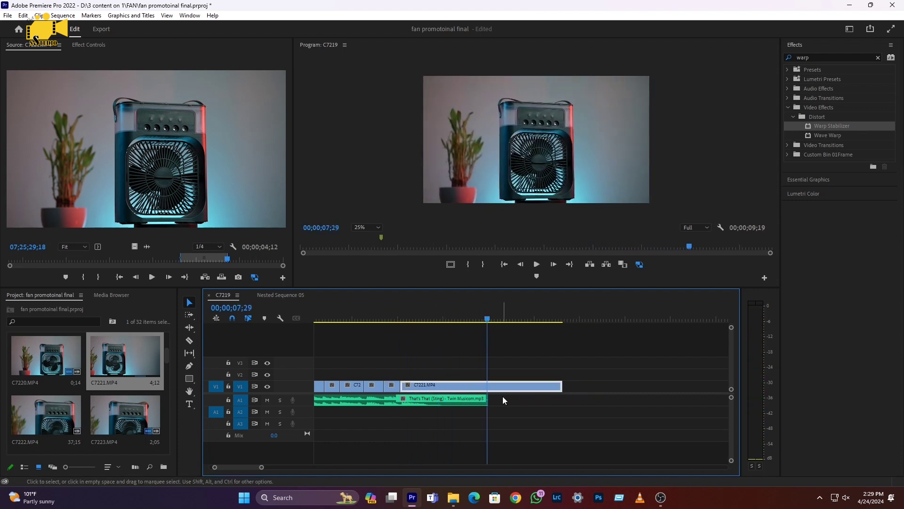
{"action": "key", "text": "c"}
{"action": "left_click", "coordinate": [489, 385]}
{"action": "key", "text": "v"}
{"action": "left_click", "coordinate": [522, 385]}
{"action": "key", "text": "Delete"}
- Reframe the C7221 clip with Scale 127, Rotation 4° and vertical Position 467
{"action": "left_click", "coordinate": [475, 319]}
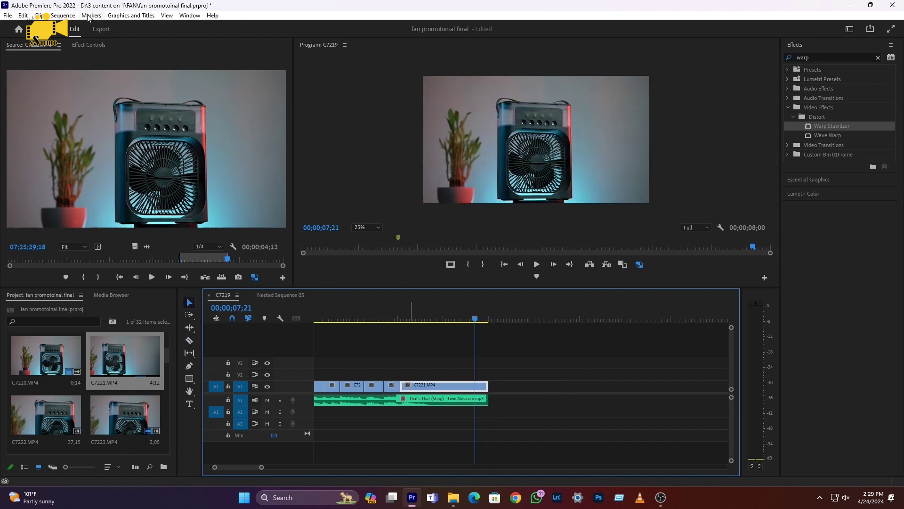
{"action": "left_click", "coordinate": [88, 45]}
{"action": "left_click_drag", "start_coordinate": [274, 63], "coordinate": [140, 74]}
{"action": "left_click", "coordinate": [115, 103]}
{"action": "type", "text": "124"}
{"action": "key", "text": "Return"}
{"action": "left_click_drag", "start_coordinate": [121, 103], "coordinate": [148, 93]}
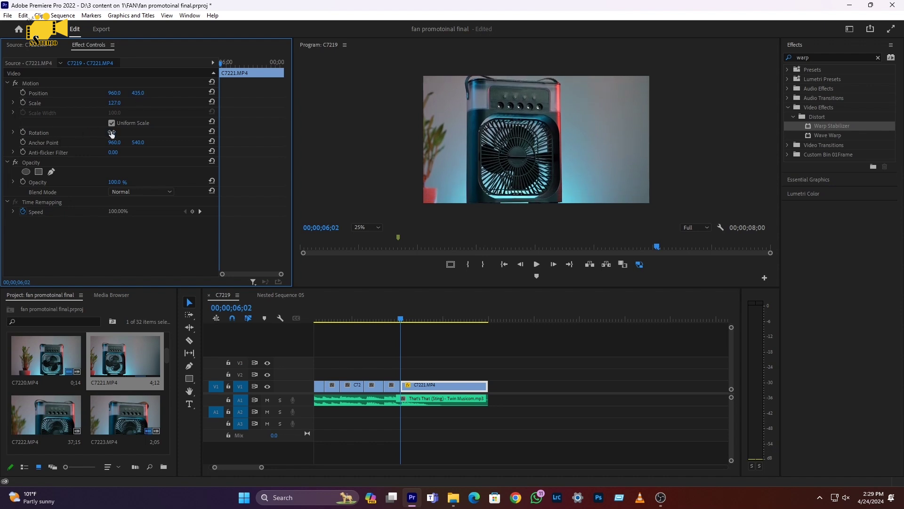
{"action": "left_click_drag", "start_coordinate": [111, 132], "coordinate": [114, 132]}
{"action": "left_click_drag", "start_coordinate": [137, 94], "coordinate": [147, 95]}
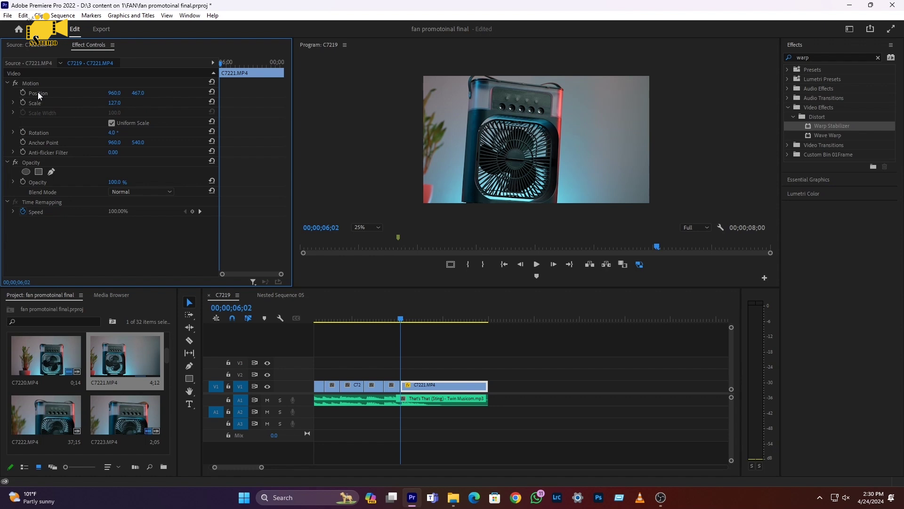
- Add Position, Scale and Rotation keyframes to C7221 at 00;00;06;02, and advance playback to 00;00;07;11
{"action": "left_click", "coordinate": [23, 93]}
{"action": "left_click", "coordinate": [23, 102]}
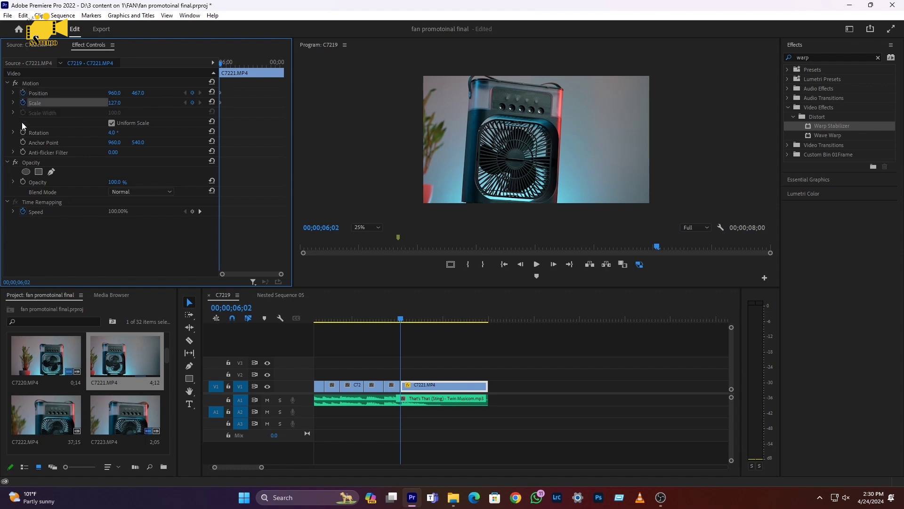
{"action": "left_click", "coordinate": [23, 133]}
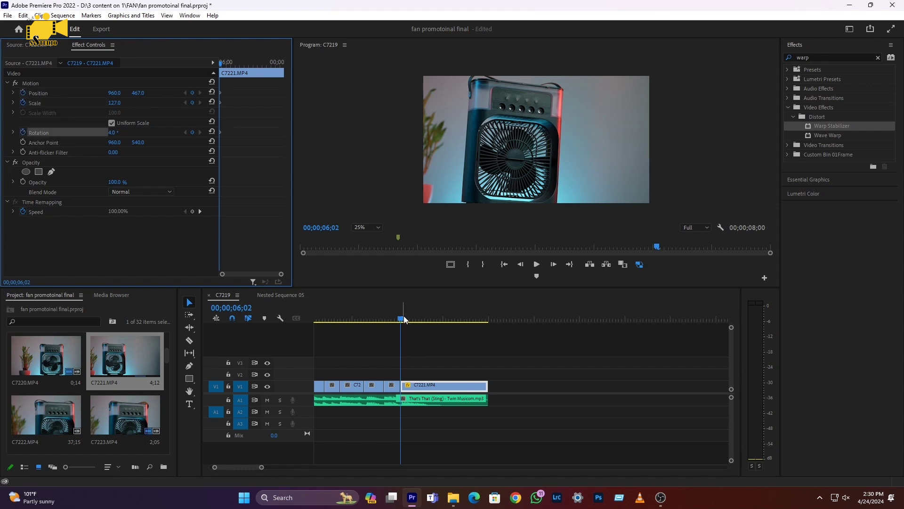
{"action": "key", "text": "space"}
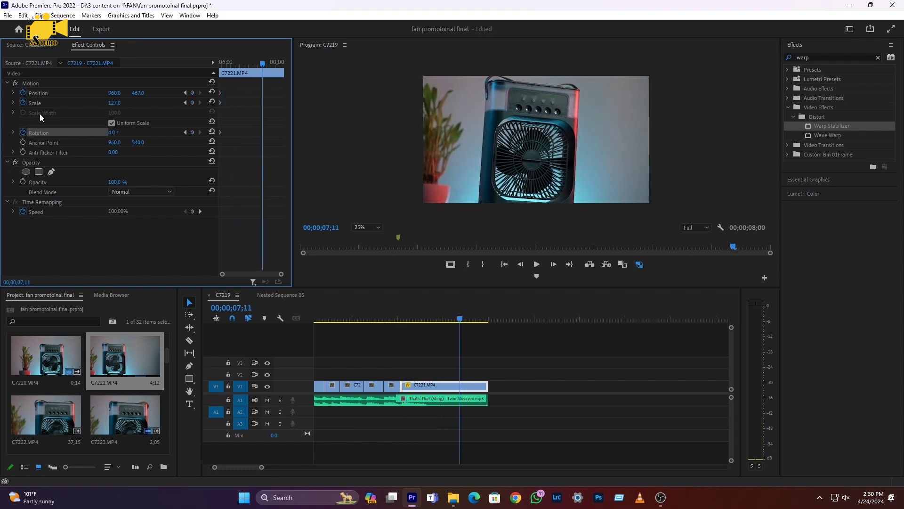
- Reset C7221's Position, Scale and Rotation at 00;00;07;11 to create the ending keyframes, and preview the move
{"action": "left_click", "coordinate": [212, 92]}
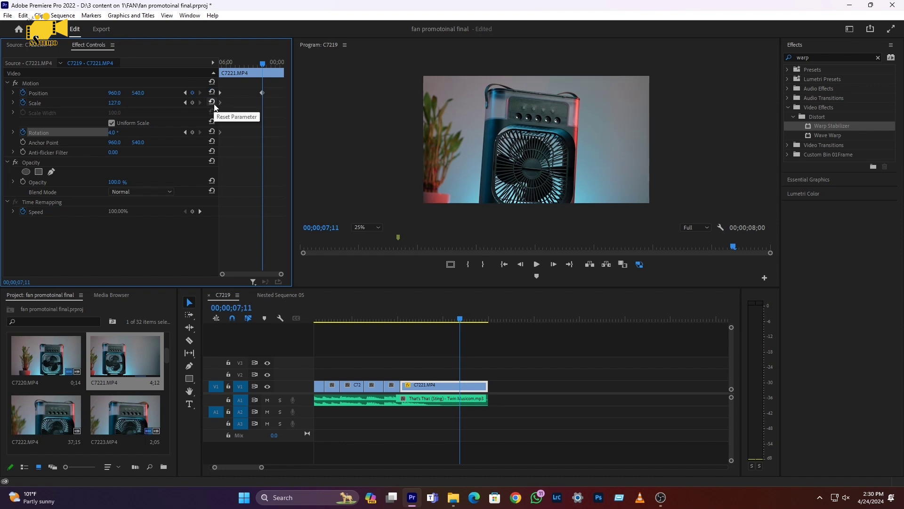
{"action": "left_click", "coordinate": [212, 102]}
{"action": "left_click", "coordinate": [212, 131]}
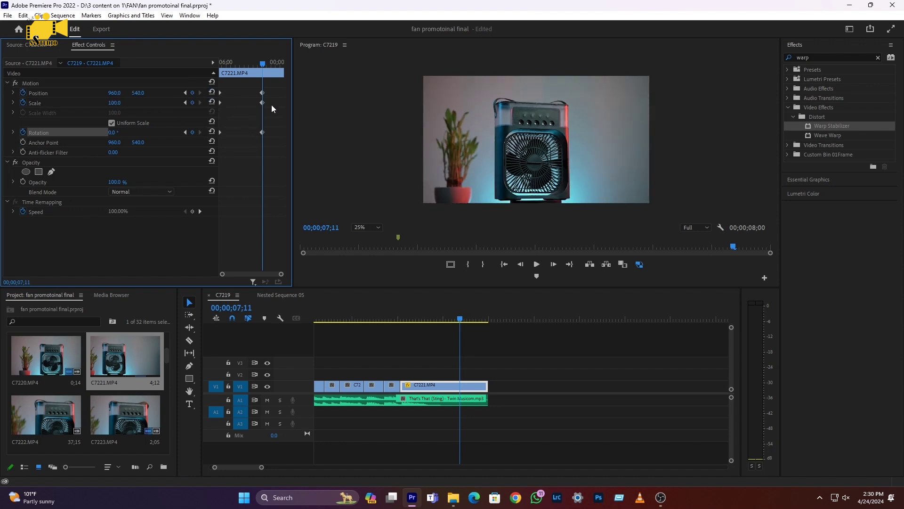
{"action": "left_click_drag", "start_coordinate": [259, 71], "coordinate": [210, 71]}
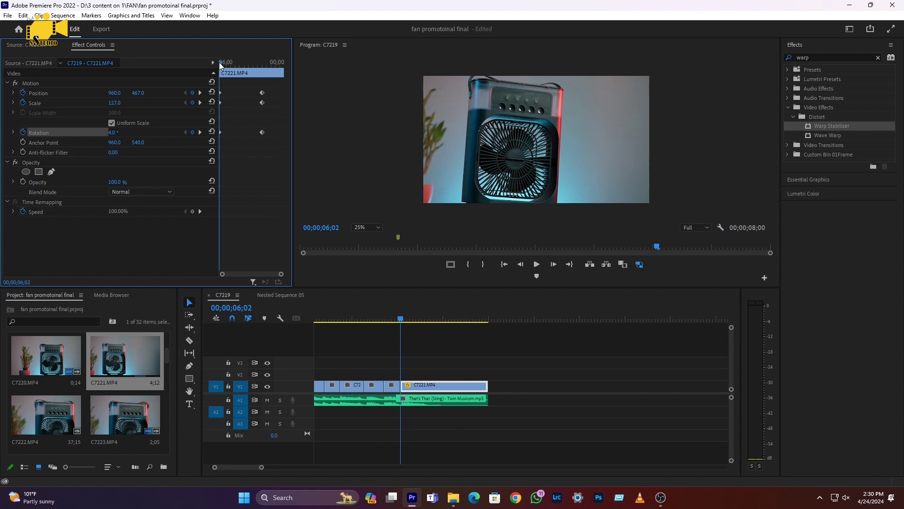
{"action": "left_click_drag", "start_coordinate": [219, 63], "coordinate": [265, 72]}
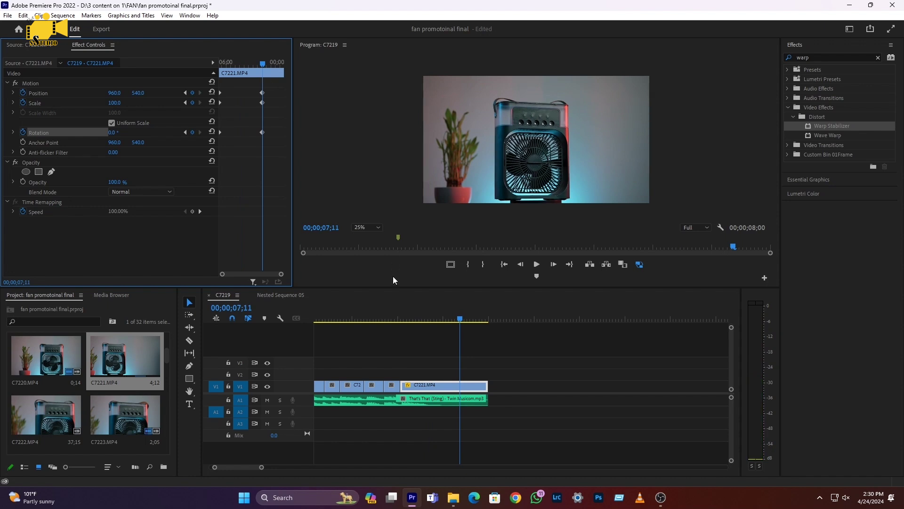
{"action": "left_click", "coordinate": [399, 319]}
{"action": "key", "text": "space"}
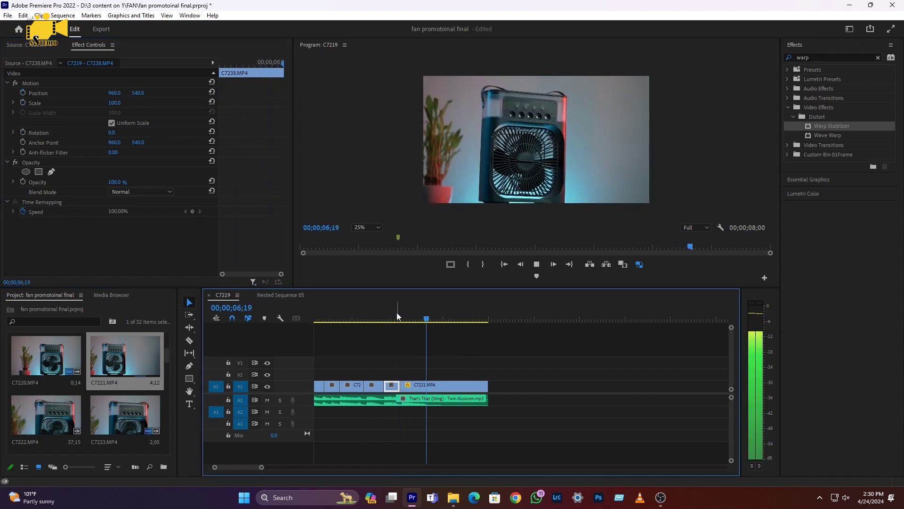
{"action": "key", "text": "space"}
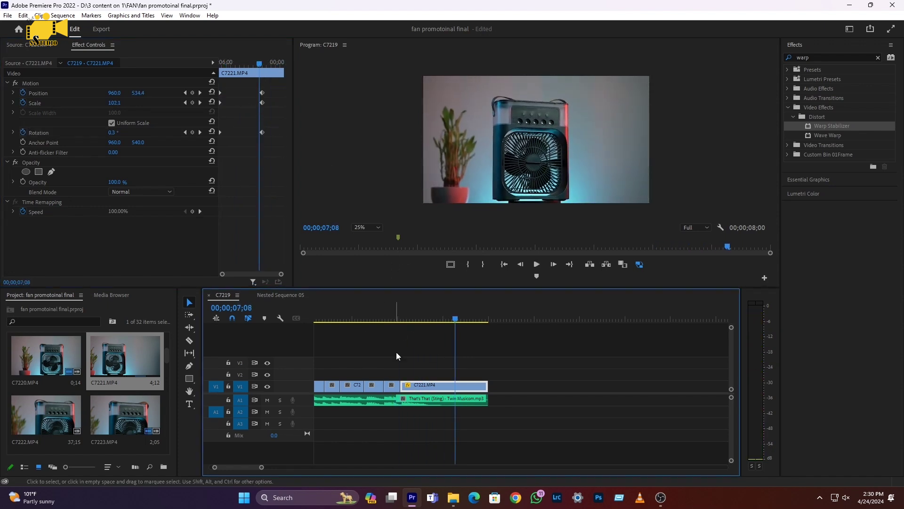
- Apply Ease Out to C7221's starting motion keyframes and Ease In to the ending ones, and preview the animation
{"action": "left_click", "coordinate": [228, 81]}
{"action": "mouse_move", "coordinate": [228, 82]}
{"action": "left_mouse_down"}
{"action": "mouse_move", "coordinate": [223, 162]}
{"action": "mouse_move", "coordinate": [222, 96]}
{"action": "left_mouse_up"}
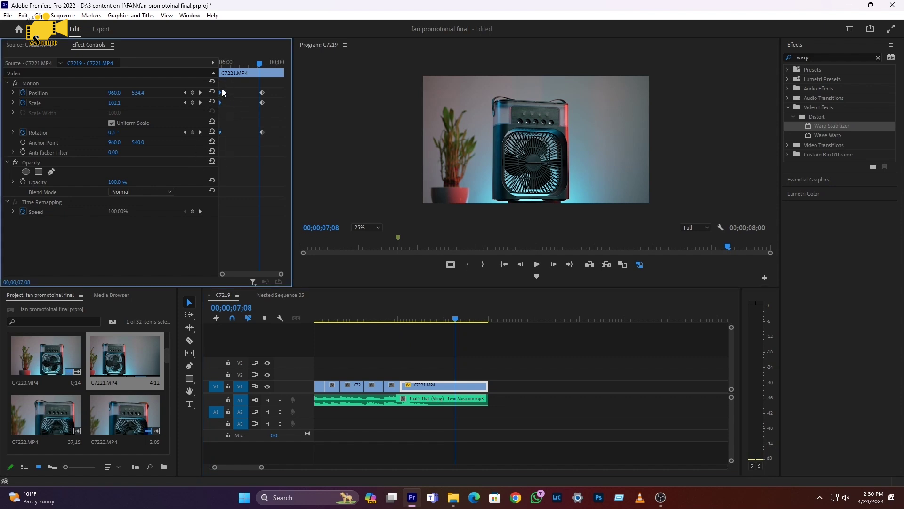
{"action": "right_click", "coordinate": [221, 93]}
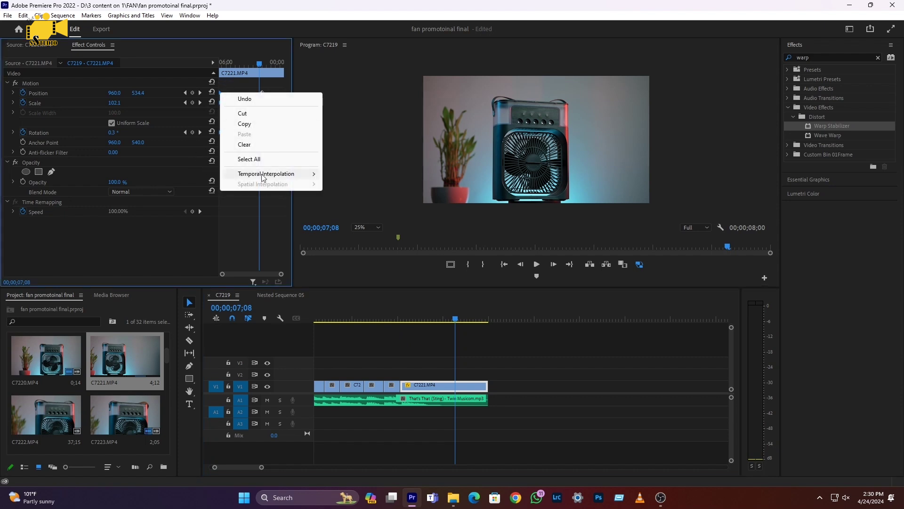
{"action": "mouse_move", "coordinate": [282, 174]}
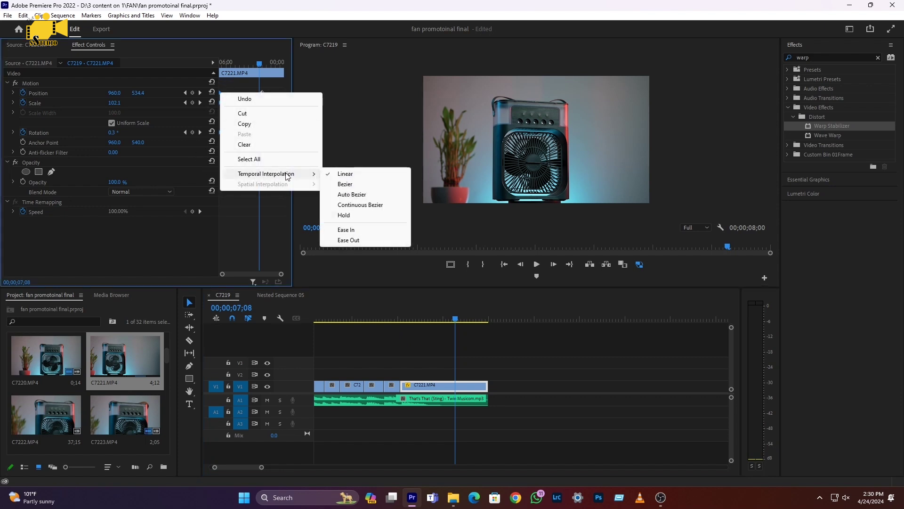
{"action": "left_click", "coordinate": [348, 241]}
{"action": "right_click", "coordinate": [262, 94]}
{"action": "mouse_move", "coordinate": [326, 176]}
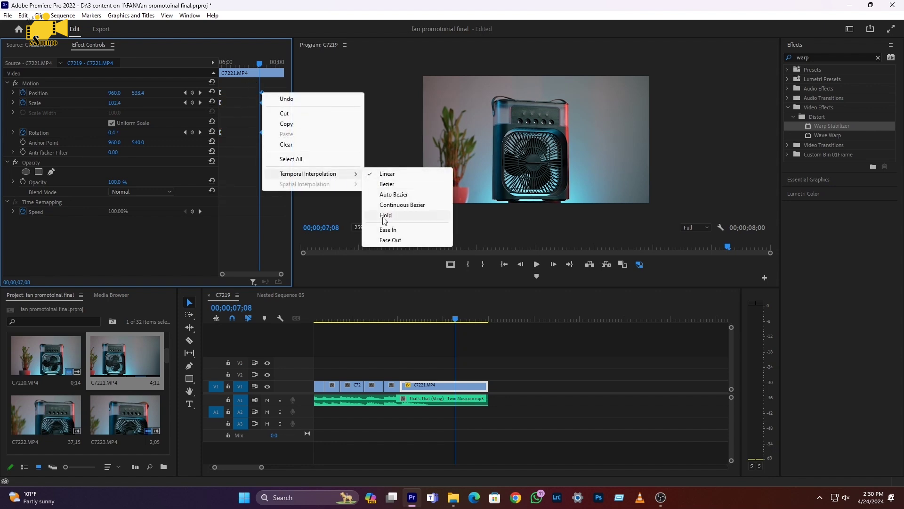
{"action": "left_click", "coordinate": [390, 231]}
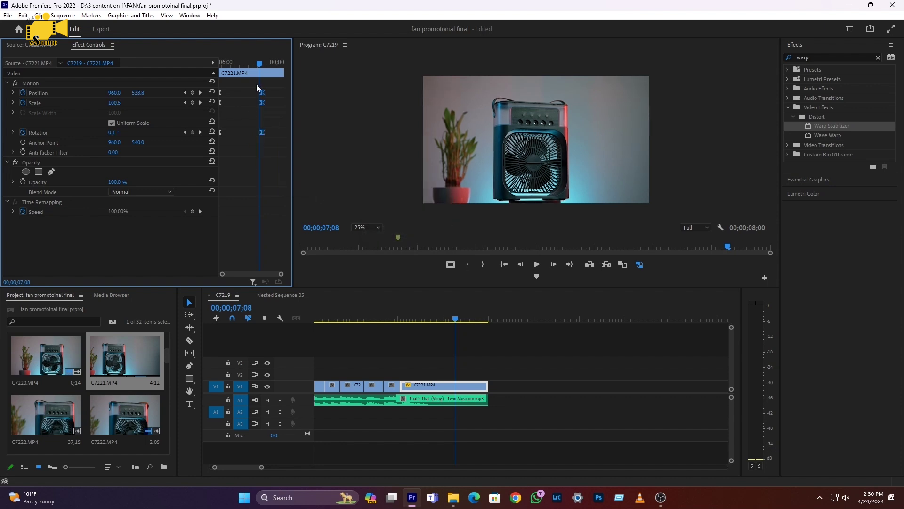
{"action": "key", "text": "Up"}
{"action": "key", "text": "space"}
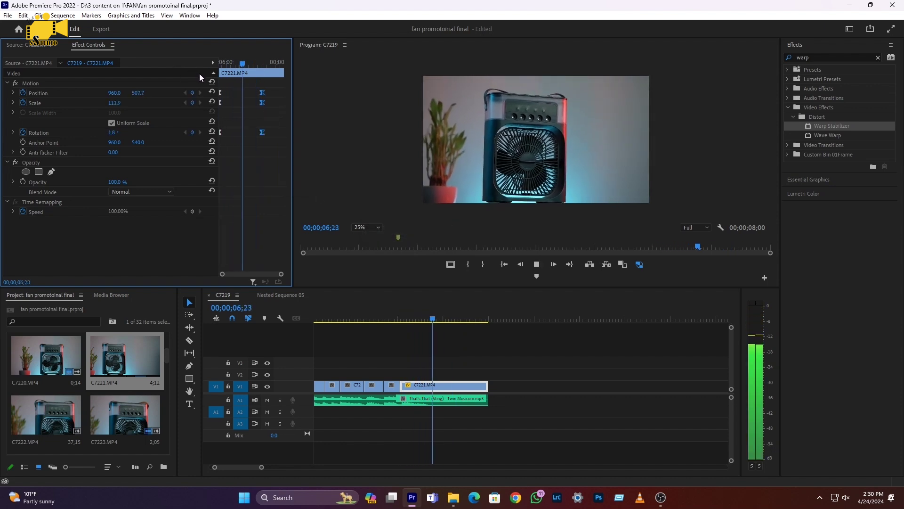
{"action": "key", "text": "space"}
- Replay the C7221 animation, move its ending Position, Scale and Rotation keyframes to about 00;00;07;20, and play it again
{"action": "left_click_drag", "start_coordinate": [450, 319], "coordinate": [410, 310]}
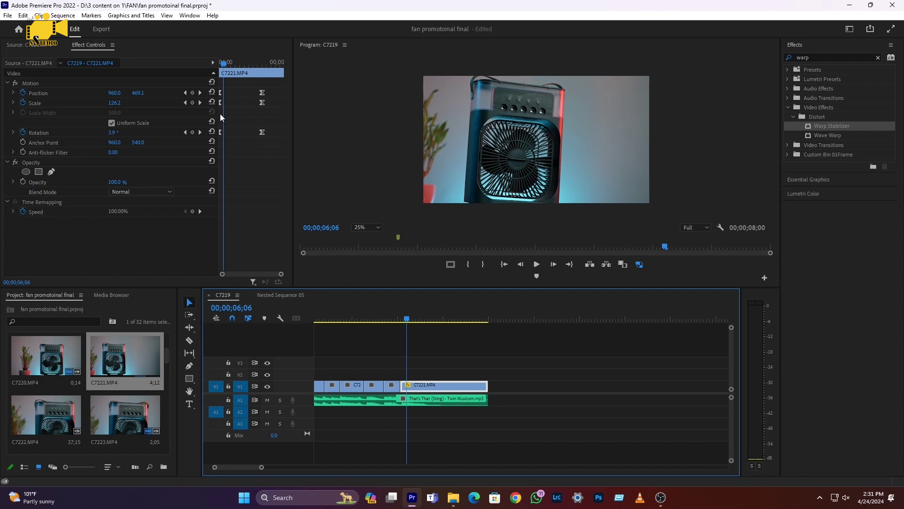
{"action": "left_click_drag", "start_coordinate": [404, 317], "coordinate": [400, 317]}
{"action": "key", "text": "space"}
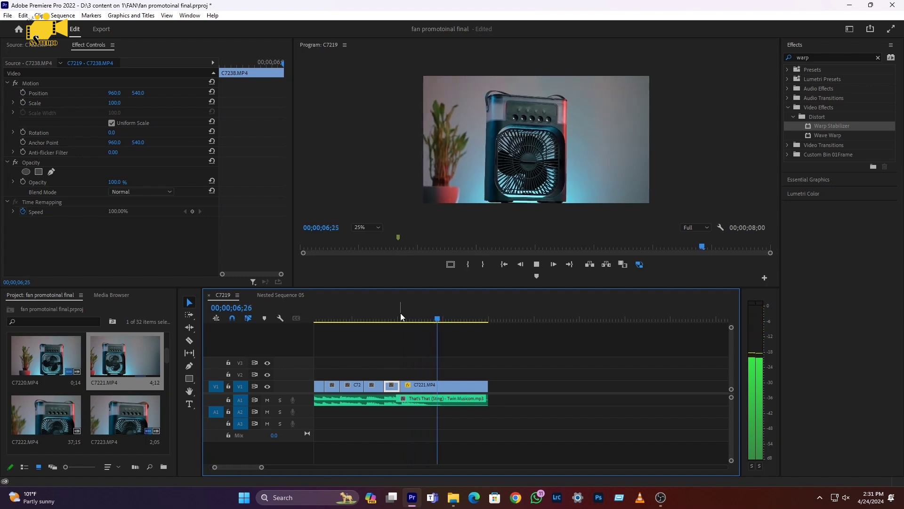
{"action": "left_click", "coordinate": [274, 91]}
{"action": "left_click_drag", "start_coordinate": [262, 103], "coordinate": [274, 132]}
{"action": "left_click_drag", "start_coordinate": [475, 319], "coordinate": [404, 322]}
{"action": "key", "text": "space"}
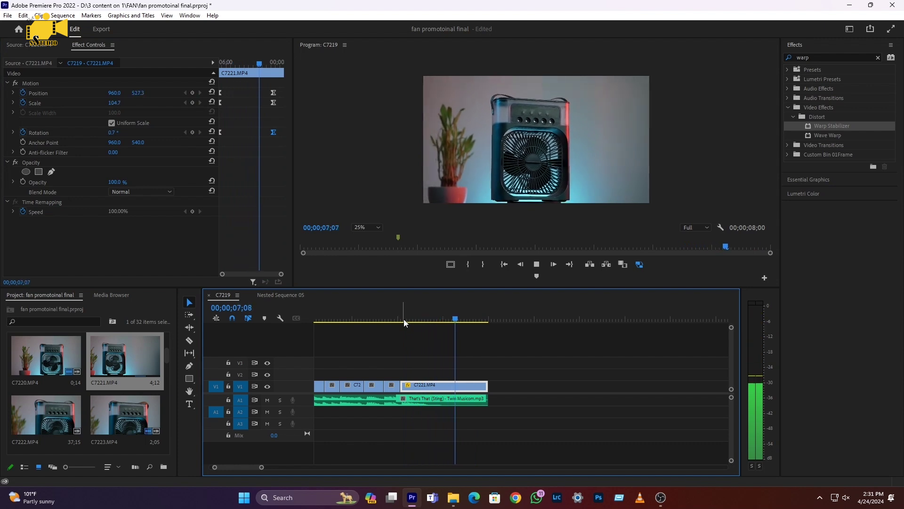
{"action": "left_click", "coordinate": [453, 320]}
- Play the whole C7219 sequence from the beginning to review the edit with sound
{"action": "scroll", "coordinate": [424, 380], "scroll_direction": "down", "scroll_amount": 4}
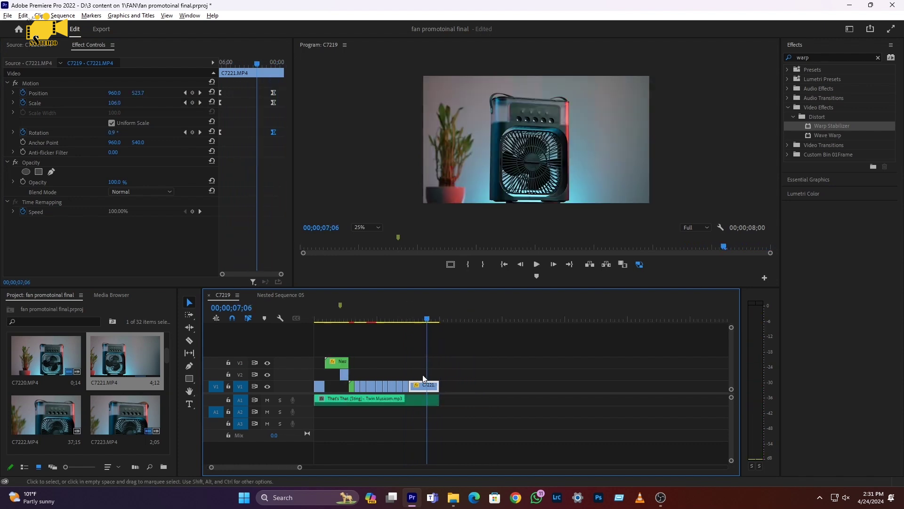
{"action": "left_click_drag", "start_coordinate": [354, 320], "coordinate": [248, 325]}
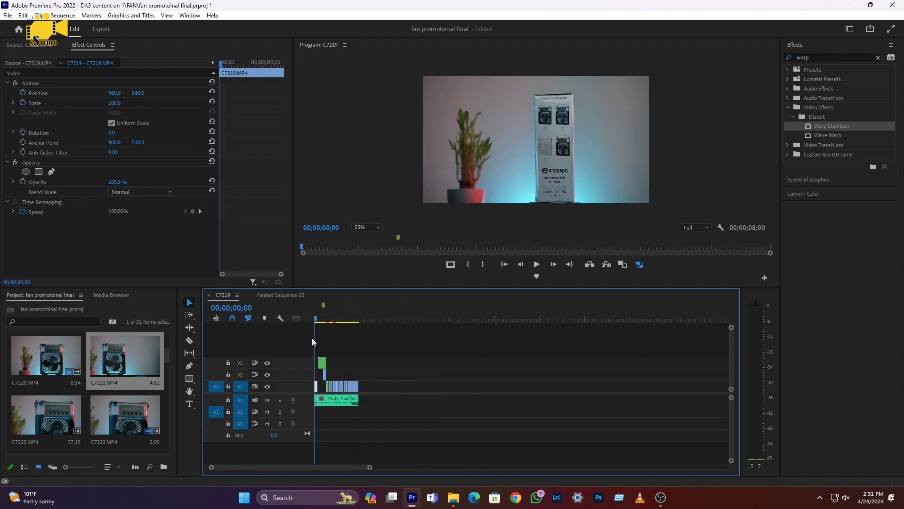
{"action": "key", "text": "XF86AudioRaiseVolume"}
{"action": "key", "text": "space"}
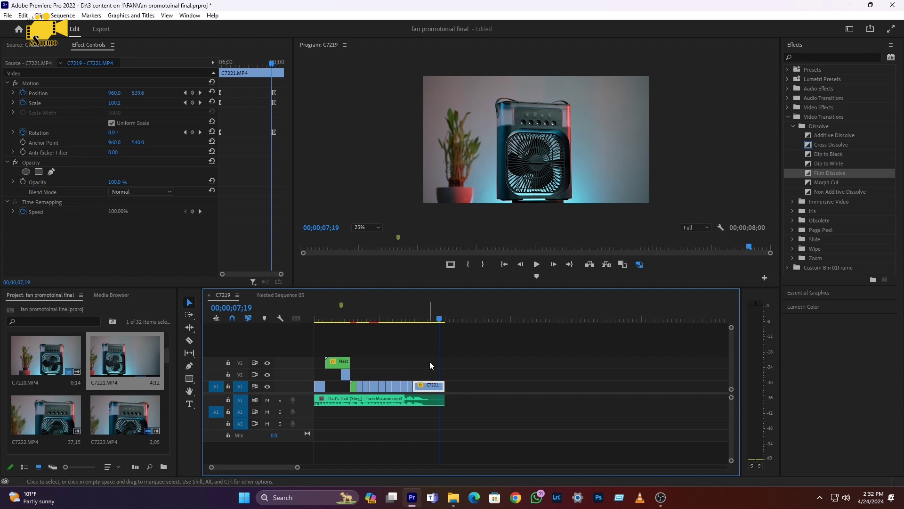
{"action": "key", "text": "Home"}
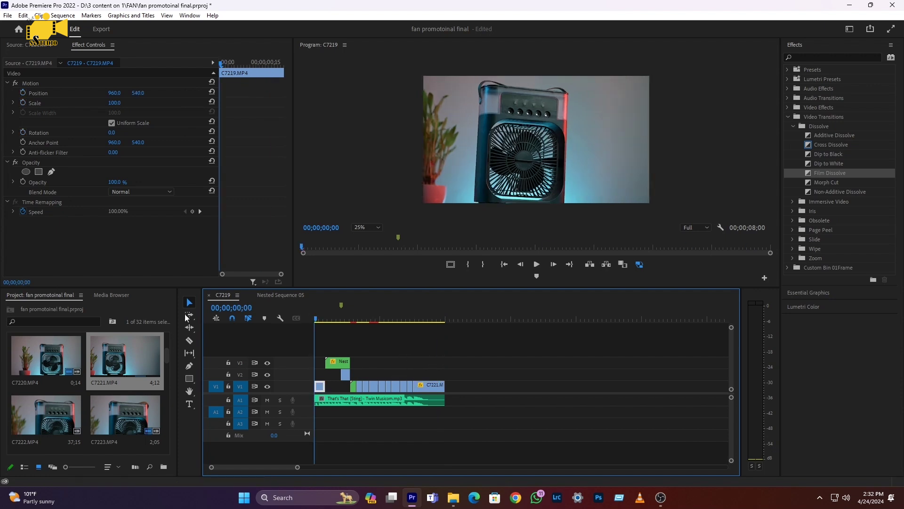
{"action": "key", "text": "space"}
- Open the Premiere Composer extension and dock it beside Effect Controls
{"action": "left_click", "coordinate": [336, 394]}
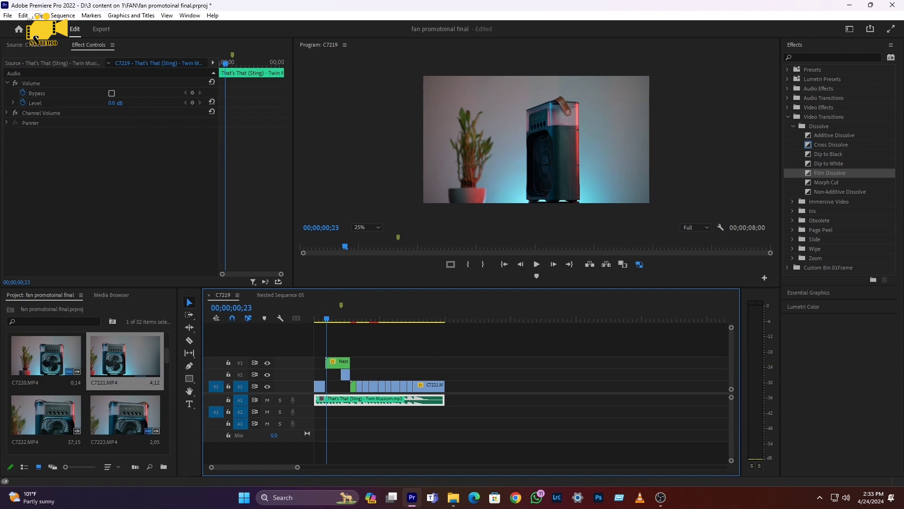
{"action": "left_click", "coordinate": [187, 17]}
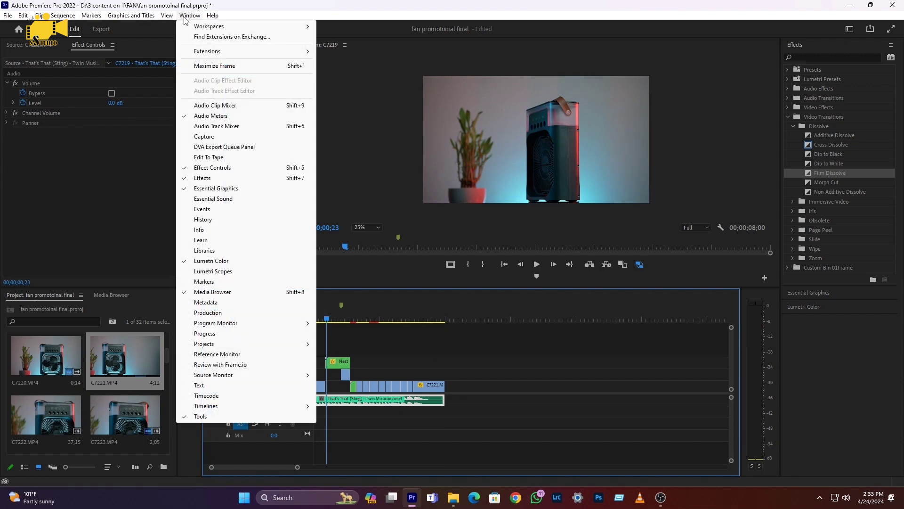
{"action": "mouse_move", "coordinate": [222, 53]}
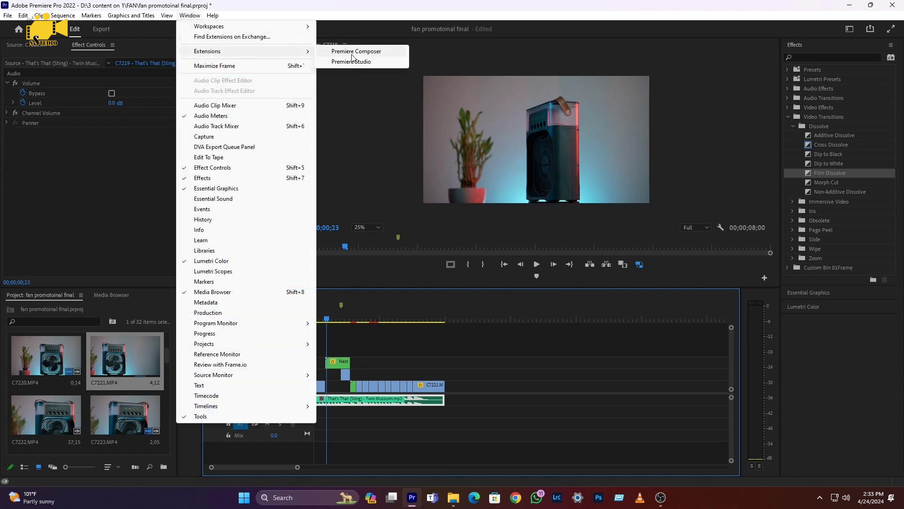
{"action": "left_click", "coordinate": [374, 51]}
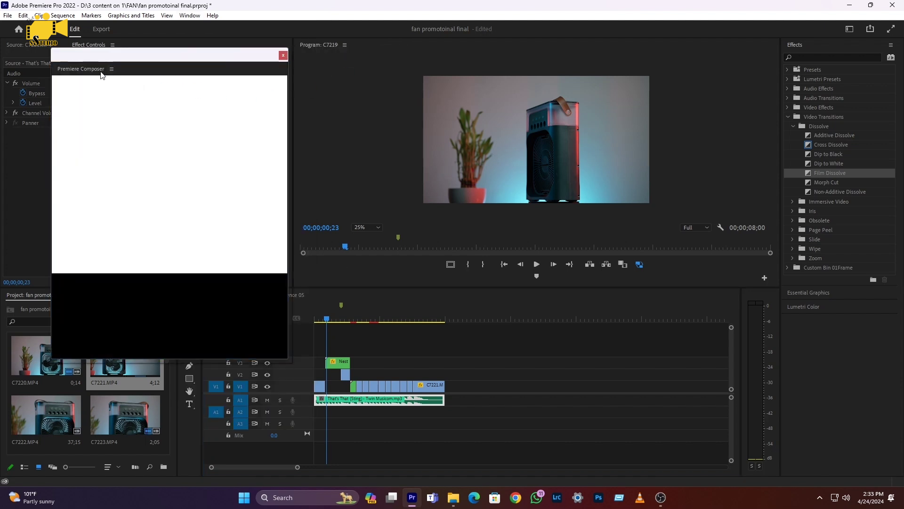
{"action": "mouse_move", "coordinate": [95, 67]}
{"action": "left_mouse_down"}
{"action": "mouse_move", "coordinate": [153, 82]}
{"action": "mouse_move", "coordinate": [100, 61]}
{"action": "left_mouse_up"}
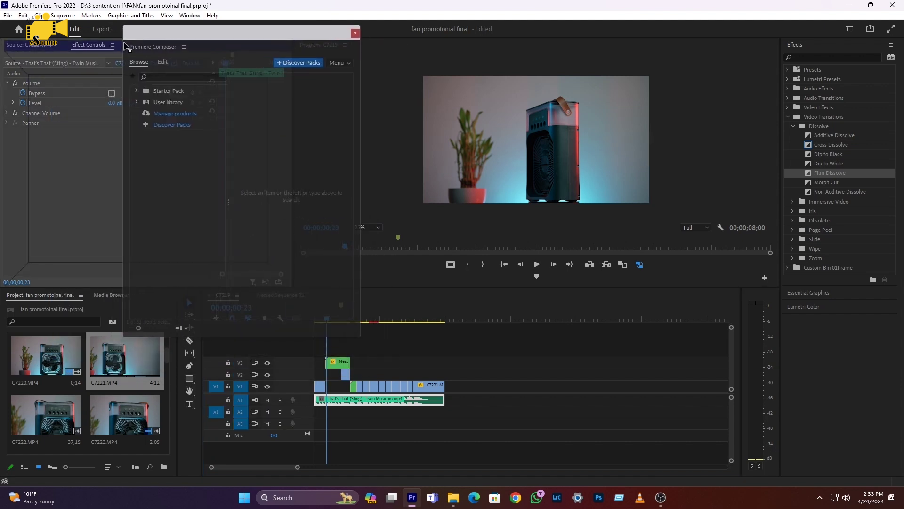
{"action": "left_click", "coordinate": [156, 44]}
{"action": "left_click", "coordinate": [93, 46]}
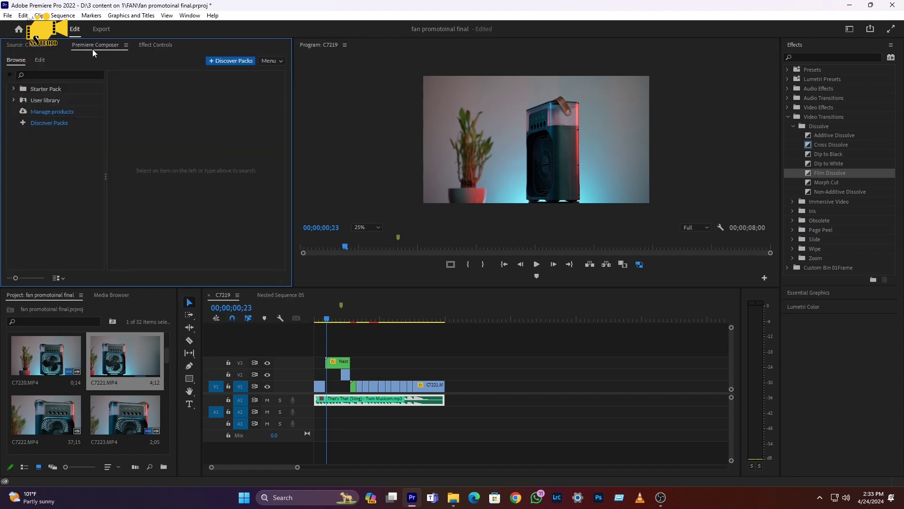
- Add the Starter Pack's Shake & Distort transition at the cut between C7219 and Nested Sequence 05
{"action": "left_click", "coordinate": [35, 90]}
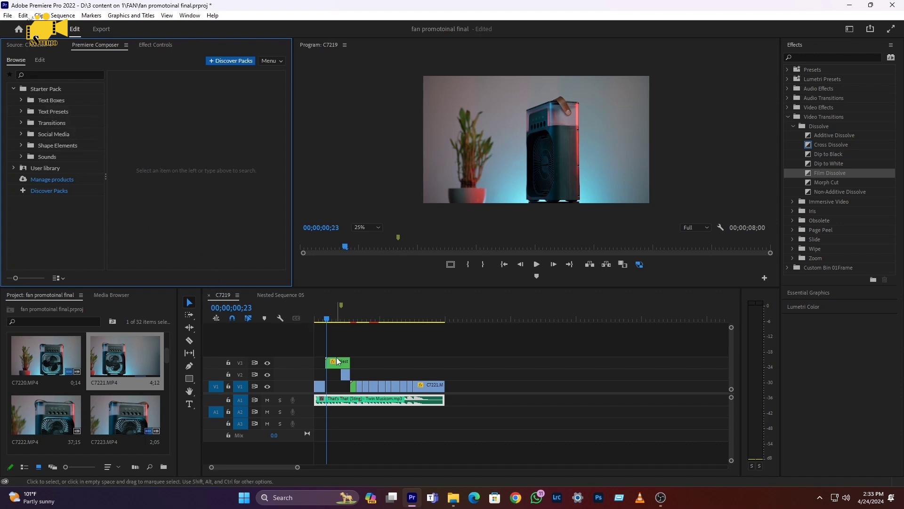
{"action": "left_click", "coordinate": [38, 124]}
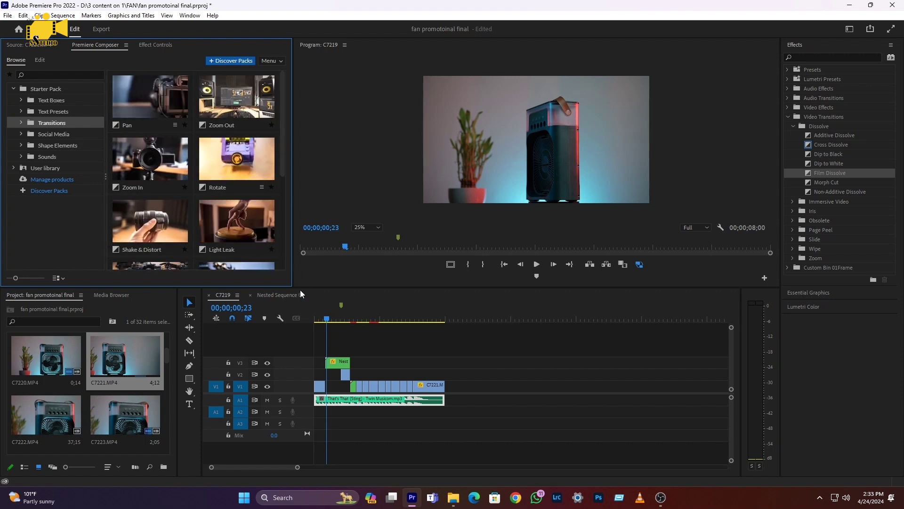
{"action": "left_click", "coordinate": [316, 320]}
{"action": "key", "text": "="}
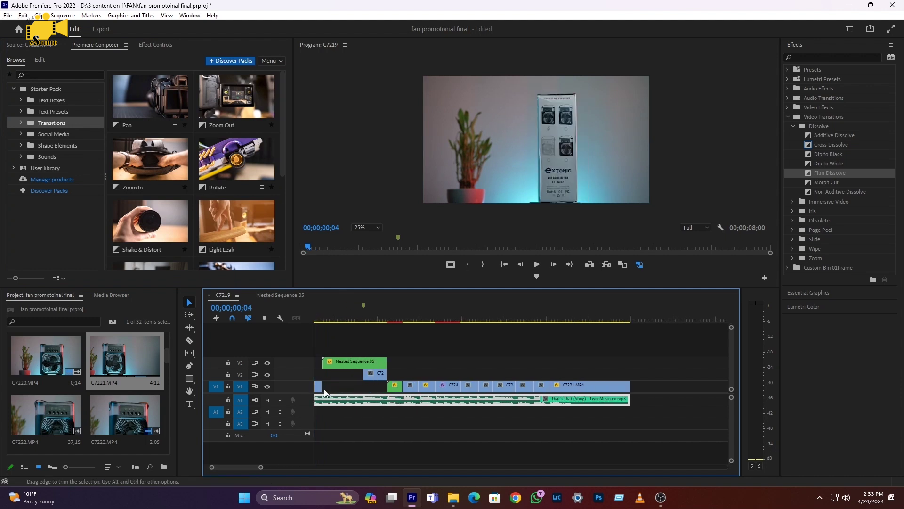
{"action": "key", "text": "="}
{"action": "key", "text": "="}
{"action": "key", "text": "="}
{"action": "left_click_drag", "start_coordinate": [324, 318], "coordinate": [360, 320]}
{"action": "left_click", "coordinate": [148, 223]}
{"action": "left_click_drag", "start_coordinate": [155, 232], "coordinate": [376, 354]}
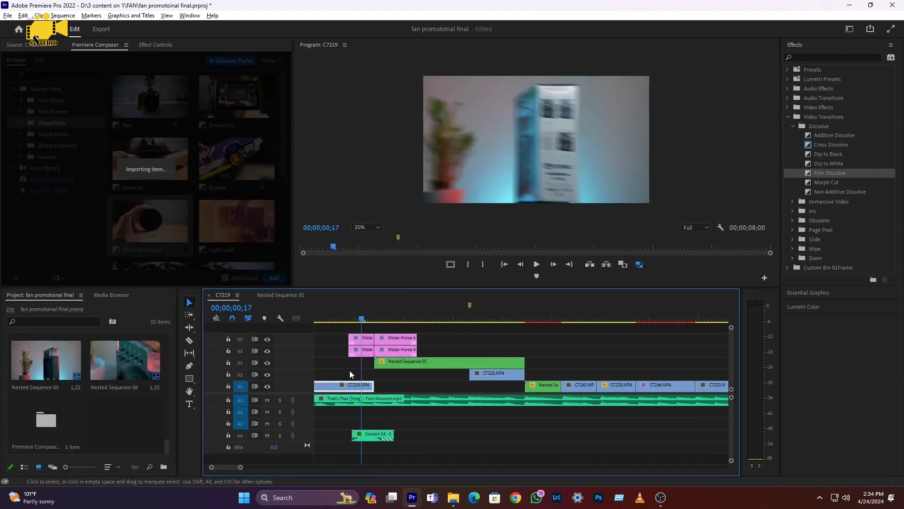
- Move the C7219 clip up to track V3 directly before Nested Sequence 05, and play the sequence from the start
{"action": "key", "text": "="}
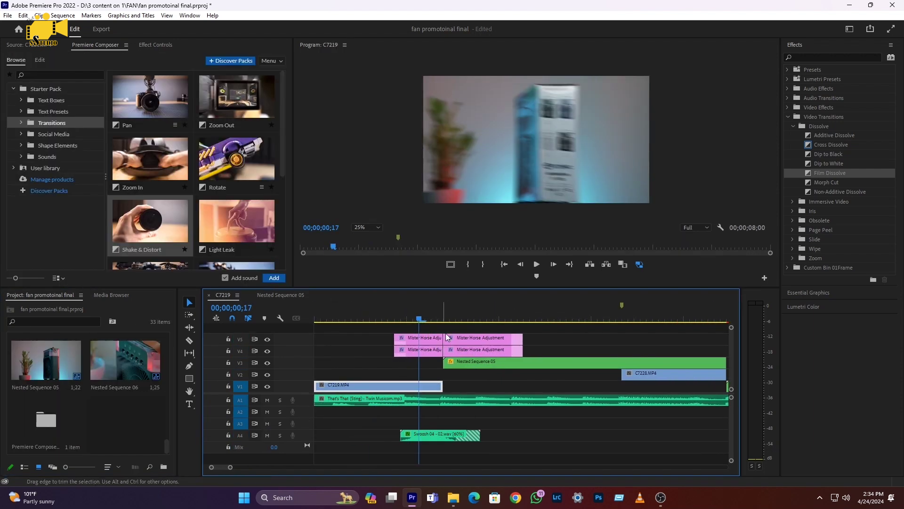
{"action": "left_click", "coordinate": [460, 366]}
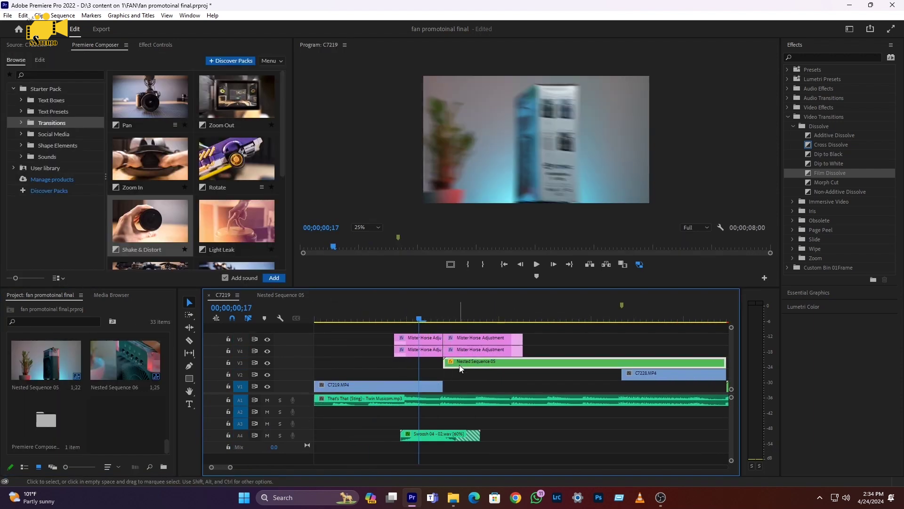
{"action": "left_click_drag", "start_coordinate": [378, 386], "coordinate": [379, 362]}
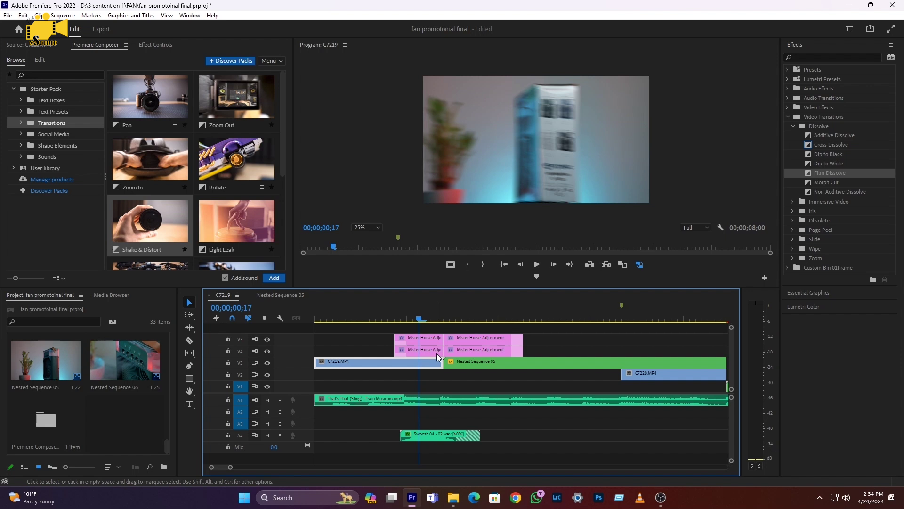
{"action": "left_click", "coordinate": [320, 318]}
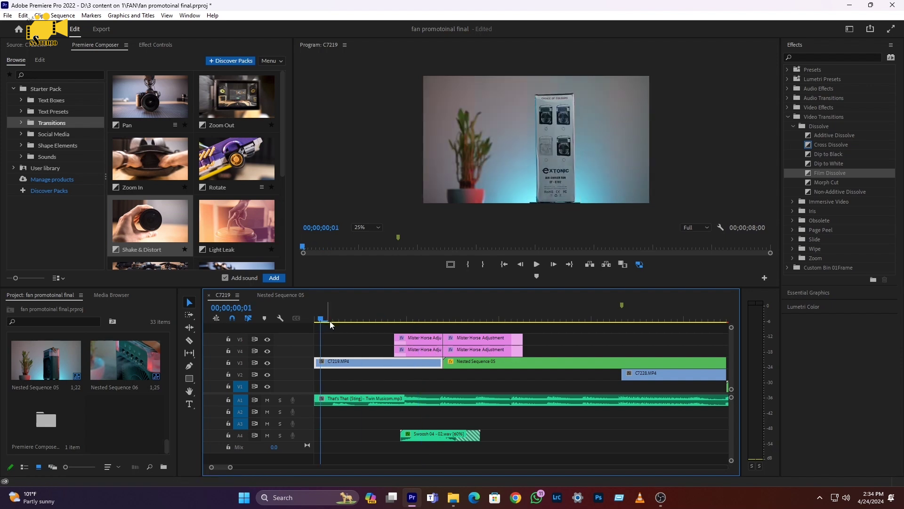
{"action": "key", "text": "space"}
{"action": "left_click", "coordinate": [314, 318]}
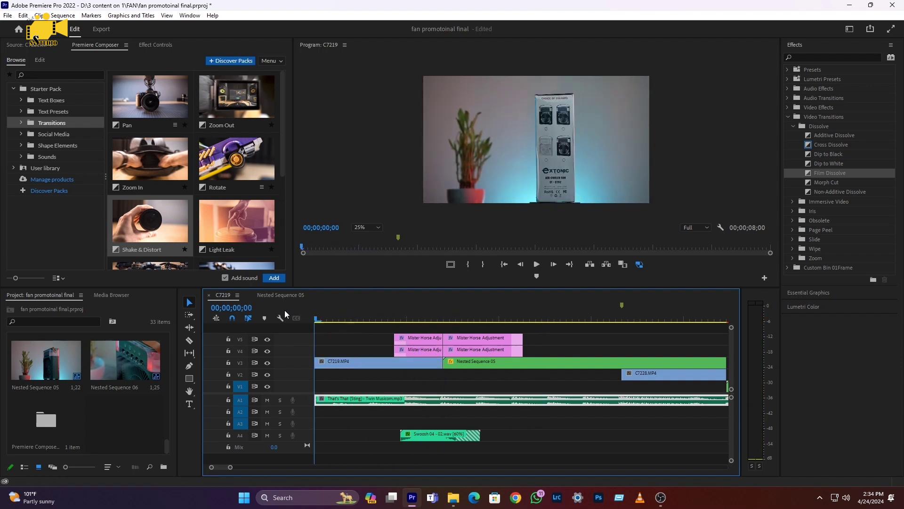
{"action": "key", "text": "space"}
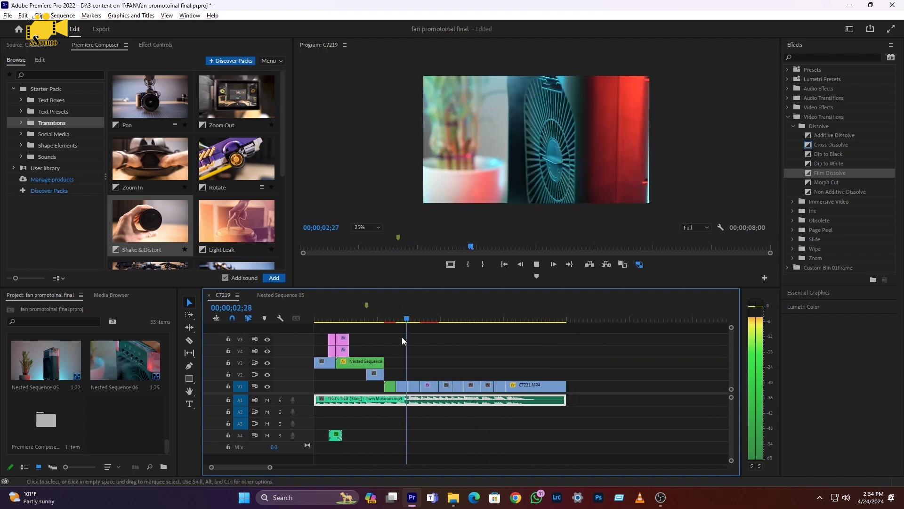
- Shorten the end of the Shake & Distort transition over Nested Sequence 05 and replay the sequence from the start
{"action": "left_click", "coordinate": [317, 319]}
{"action": "key", "text": "equal"}
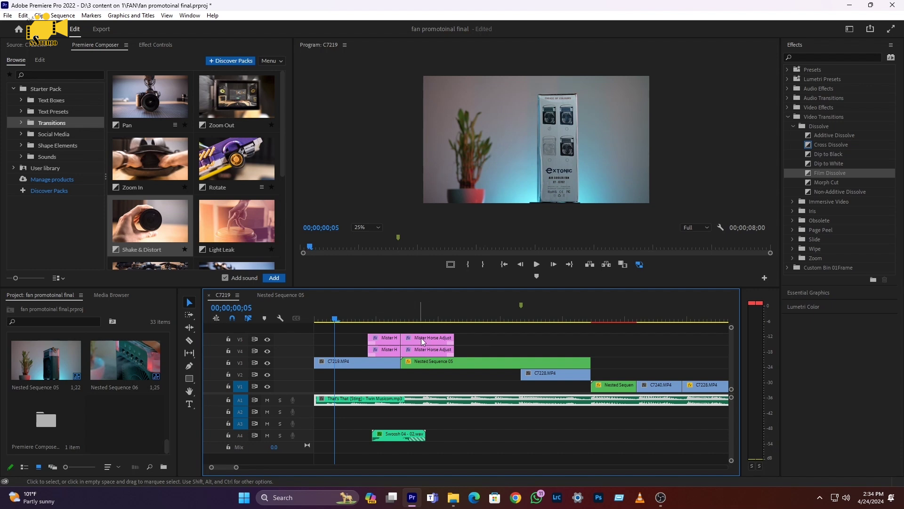
{"action": "left_click", "coordinate": [455, 318]}
{"action": "left_click_drag", "start_coordinate": [456, 319], "coordinate": [501, 319]}
{"action": "left_click_drag", "start_coordinate": [453, 337], "coordinate": [425, 338]}
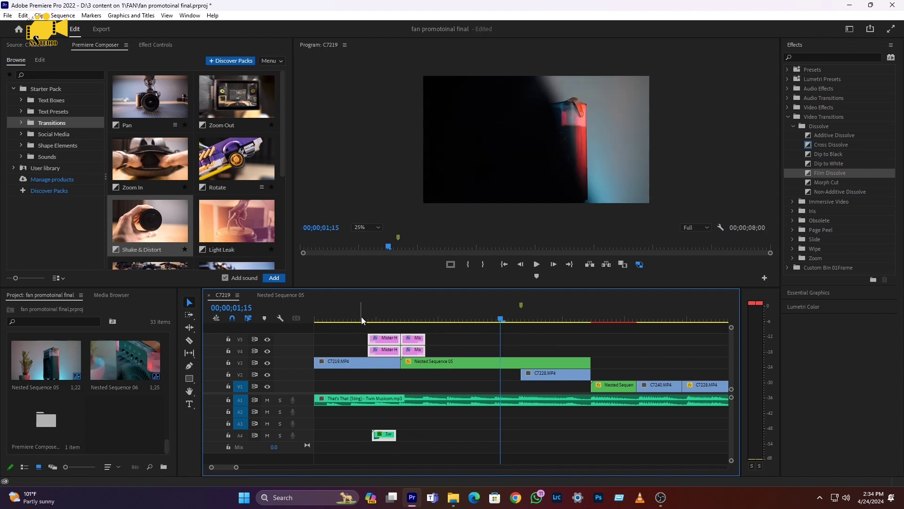
{"action": "key", "text": "Home"}
{"action": "key", "text": "space"}
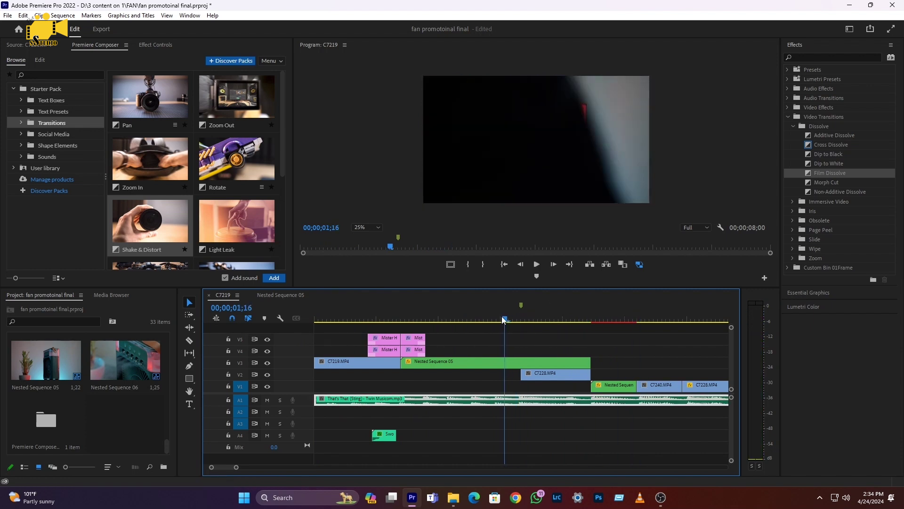
{"action": "key", "text": "space"}
- Move the Nested Sequence 06 clip from V1 up to track V2, directly after C7228
{"action": "scroll", "coordinate": [520, 366], "scroll_direction": "down", "scroll_amount": 2}
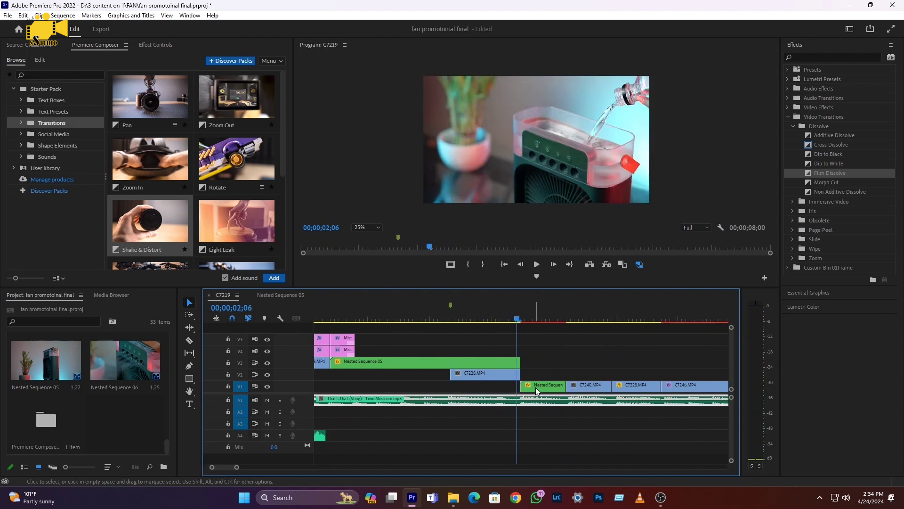
{"action": "left_click_drag", "start_coordinate": [536, 387], "coordinate": [538, 364]}
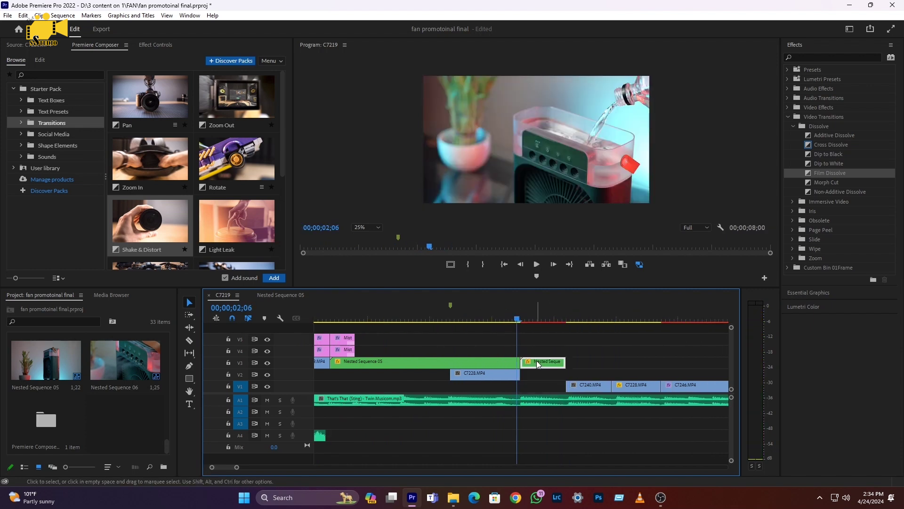
{"action": "key", "text": "space"}
{"action": "key", "text": "space"}
{"action": "left_click_drag", "start_coordinate": [527, 366], "coordinate": [538, 377]}
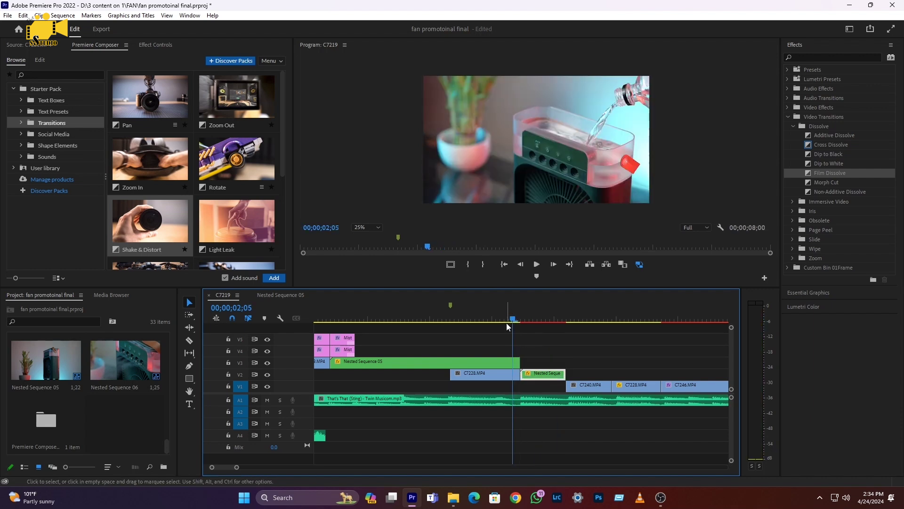
- Compare the frames around the start of Nested Sequence 06 and add the Starter Pack's Zoom In transition at that cut
{"action": "mouse_move", "coordinate": [515, 321]}
{"action": "left_mouse_down"}
{"action": "mouse_move", "coordinate": [530, 320]}
{"action": "mouse_move", "coordinate": [513, 321]}
{"action": "left_mouse_up"}
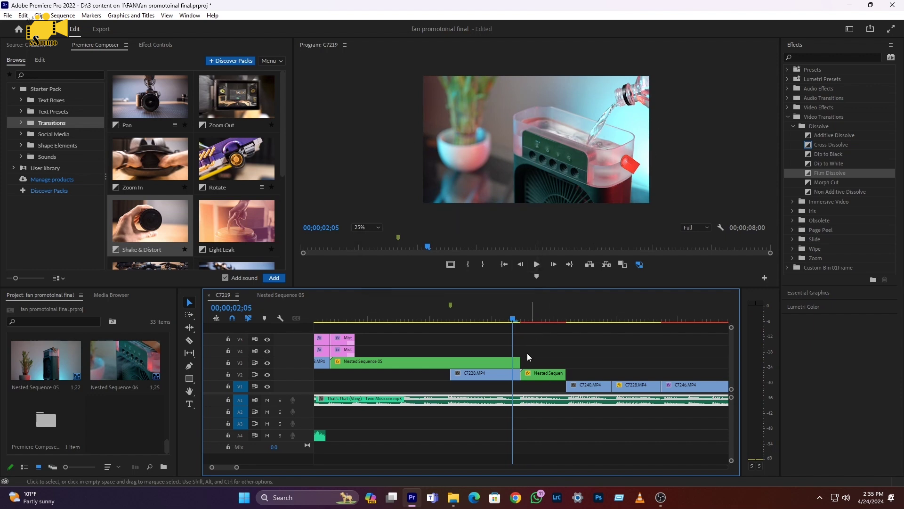
{"action": "left_click", "coordinate": [526, 319]}
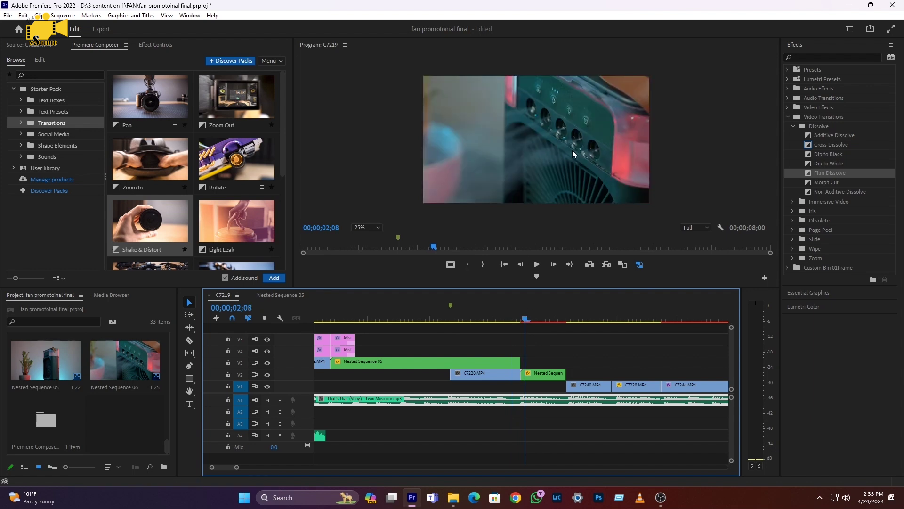
{"action": "left_click", "coordinate": [513, 319]}
{"action": "left_click", "coordinate": [530, 319]}
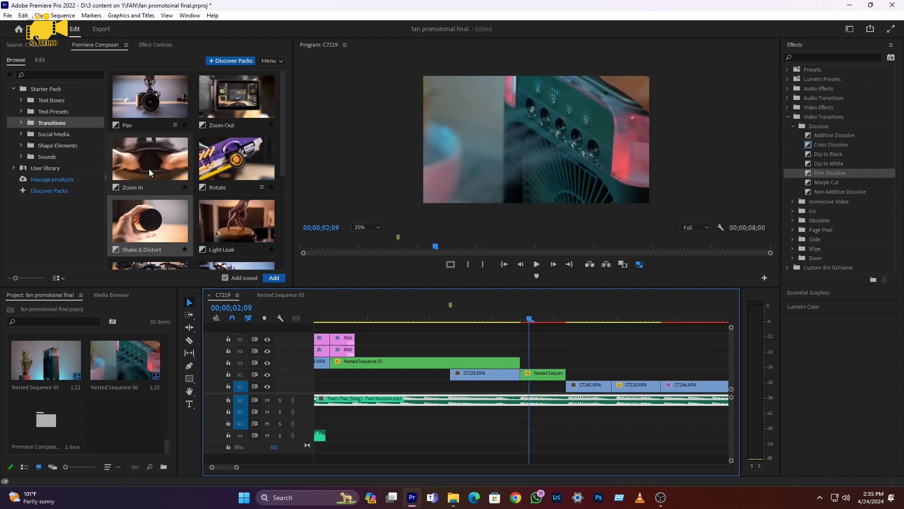
{"action": "left_click", "coordinate": [137, 167]}
{"action": "left_click_drag", "start_coordinate": [138, 168], "coordinate": [534, 354]}
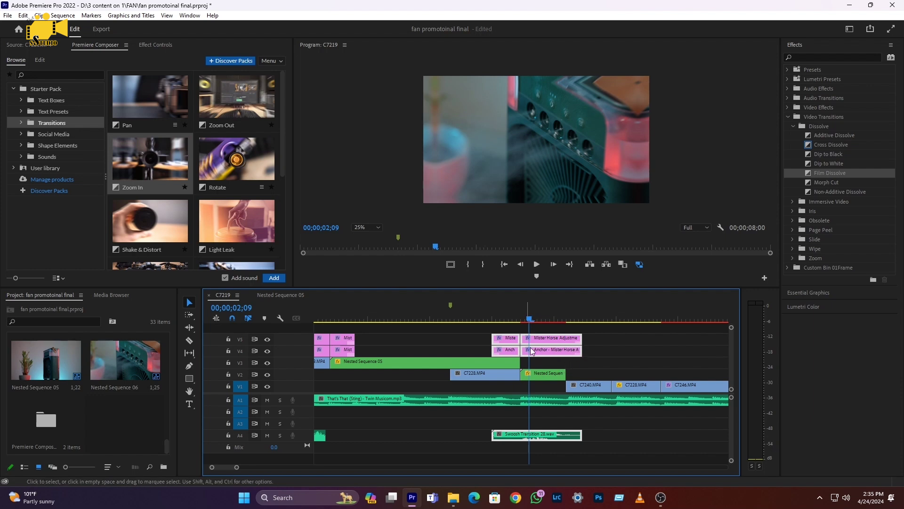
- Shorten the Zoom In transition around the cut into Nested Sequence 06 and play through it
{"action": "left_click_drag", "start_coordinate": [597, 349], "coordinate": [505, 351]}
{"action": "left_click", "coordinate": [468, 315]}
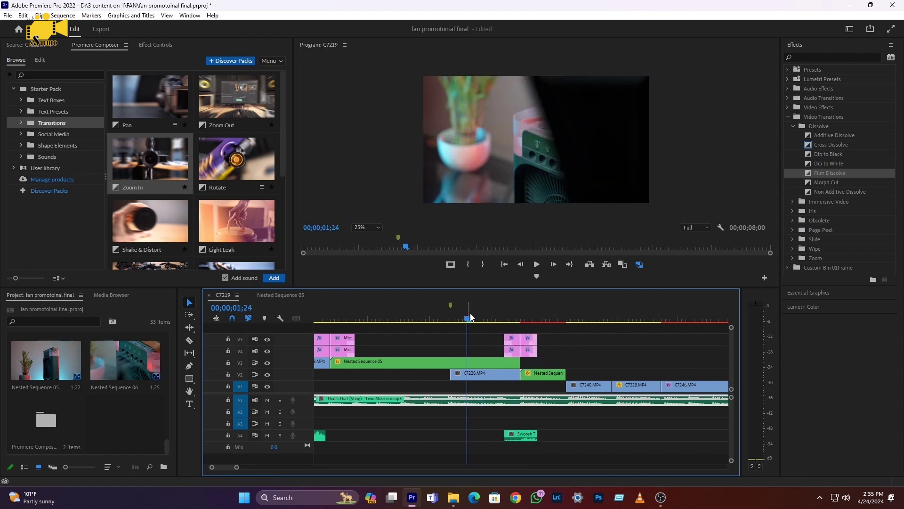
{"action": "key", "text": "space"}
{"action": "left_click", "coordinate": [450, 308]}
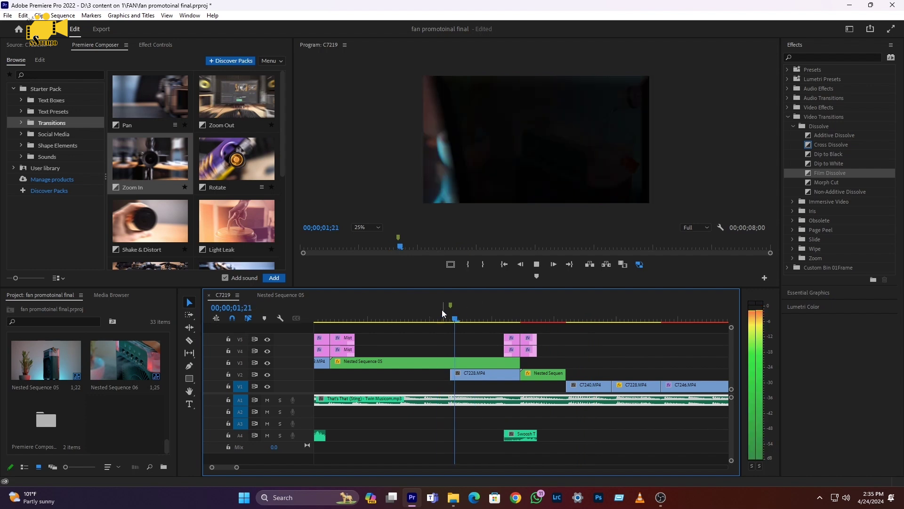
{"action": "left_click", "coordinate": [529, 309]}
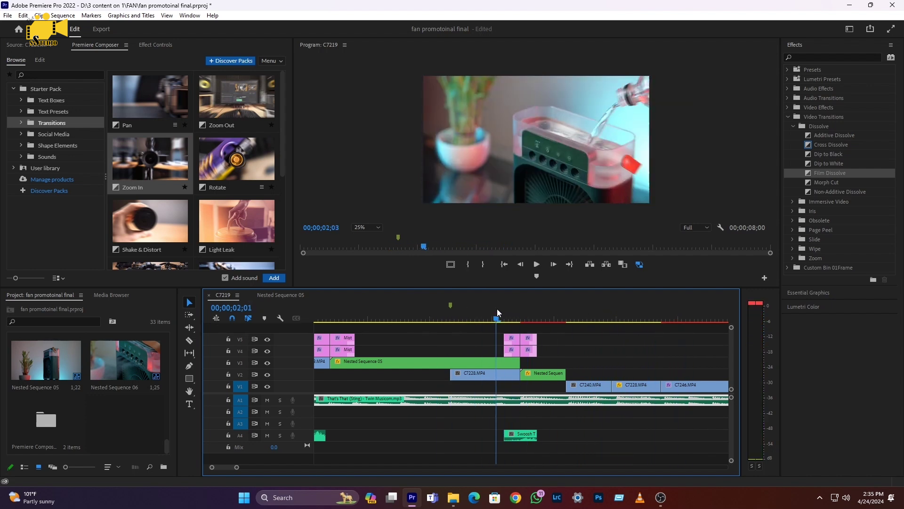
- Move the C7240 and C7228 clips that follow Nested Sequence 06 from V1 up to track V2
{"action": "key", "text": "minus"}
{"action": "left_click_drag", "start_coordinate": [446, 387], "coordinate": [444, 375]}
{"action": "scroll", "coordinate": [422, 375], "scroll_direction": "up", "scroll_amount": 4}
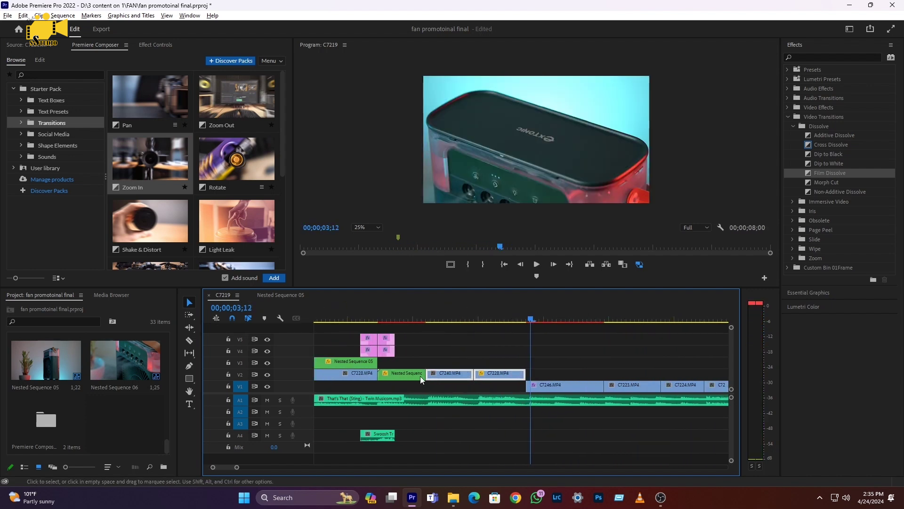
- Apply the Dip to White video transition at the cut between Nested Sequence 06 and C7240
{"action": "left_click", "coordinate": [794, 45]}
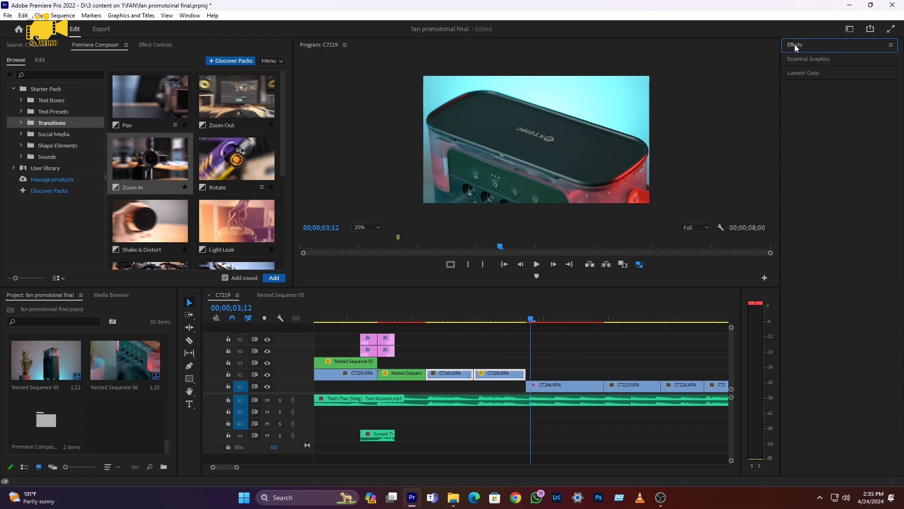
{"action": "left_click", "coordinate": [795, 44]}
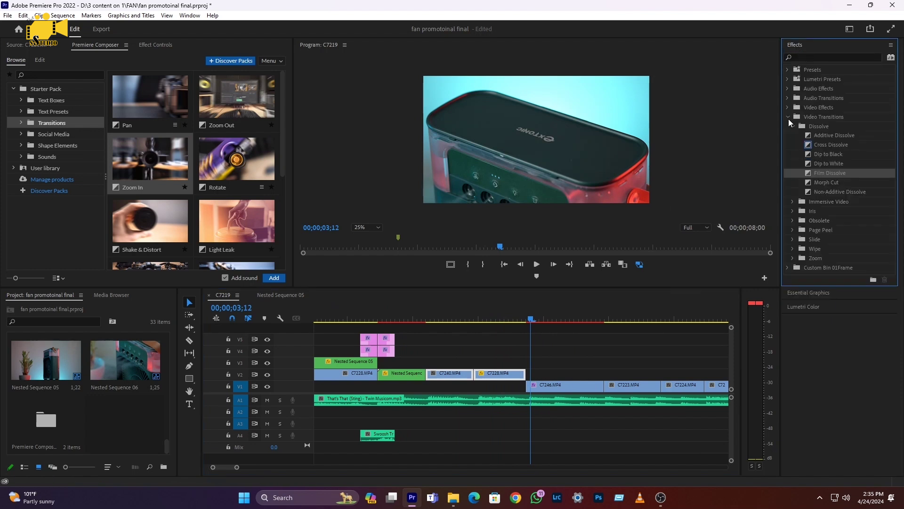
{"action": "left_click", "coordinate": [788, 118]}
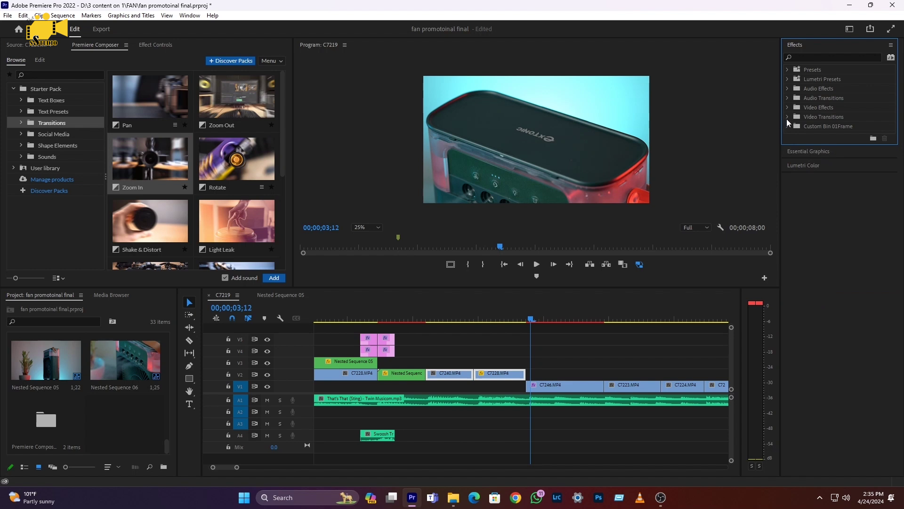
{"action": "left_click", "coordinate": [787, 117]}
{"action": "left_click_drag", "start_coordinate": [824, 165], "coordinate": [821, 219]}
{"action": "left_click_drag", "start_coordinate": [470, 320], "coordinate": [431, 375]}
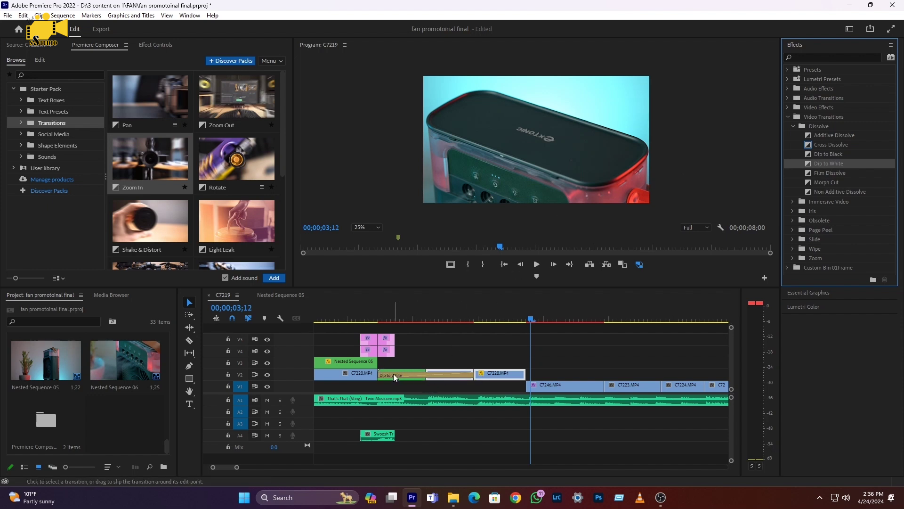
- Shorten the Dip to White transition between Nested Sequence 06 and C7240 to 4 frames and play through it
{"action": "left_click", "coordinate": [378, 318]}
{"action": "left_click_drag", "start_coordinate": [378, 317], "coordinate": [434, 318]}
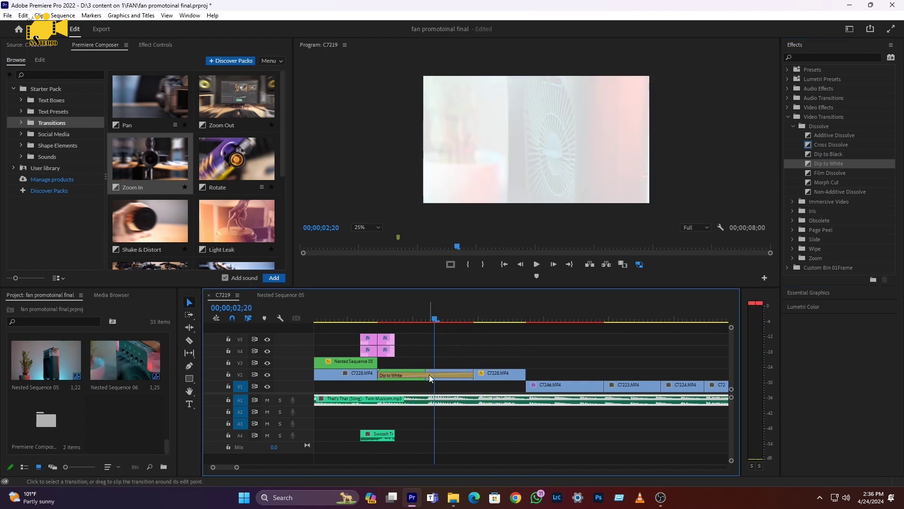
{"action": "left_click", "coordinate": [429, 373]}
{"action": "left_click", "coordinate": [154, 44]}
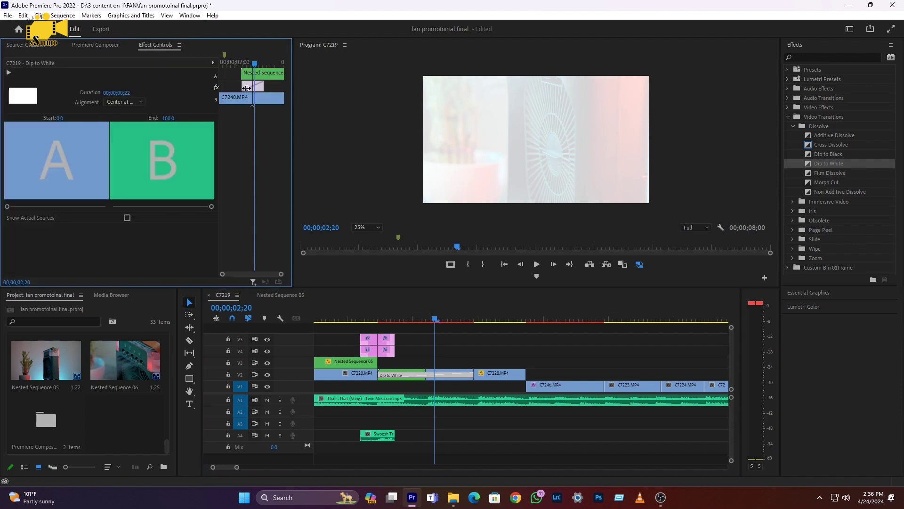
{"action": "mouse_move", "coordinate": [244, 84]}
{"action": "left_mouse_down"}
{"action": "mouse_move", "coordinate": [263, 84]}
{"action": "mouse_move", "coordinate": [255, 85]}
{"action": "left_mouse_up"}
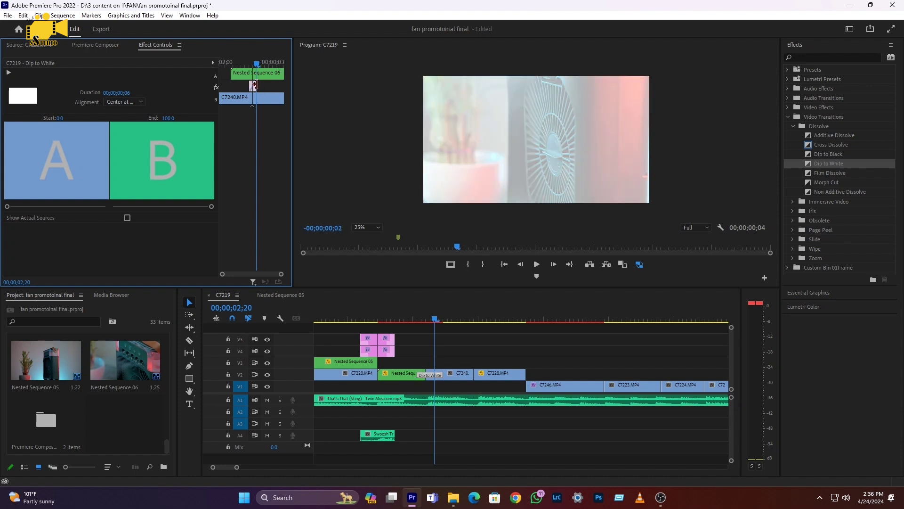
{"action": "left_click", "coordinate": [353, 312]}
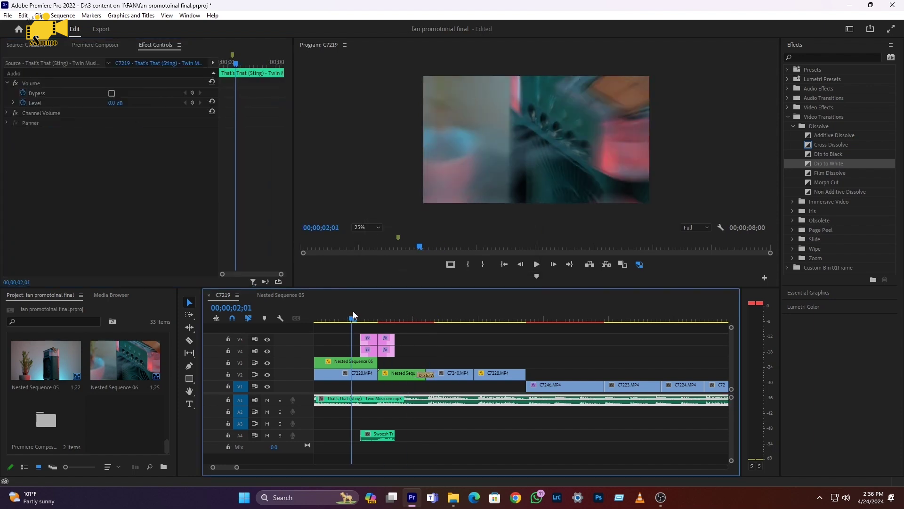
{"action": "key", "text": "space"}
{"action": "left_click", "coordinate": [372, 311]}
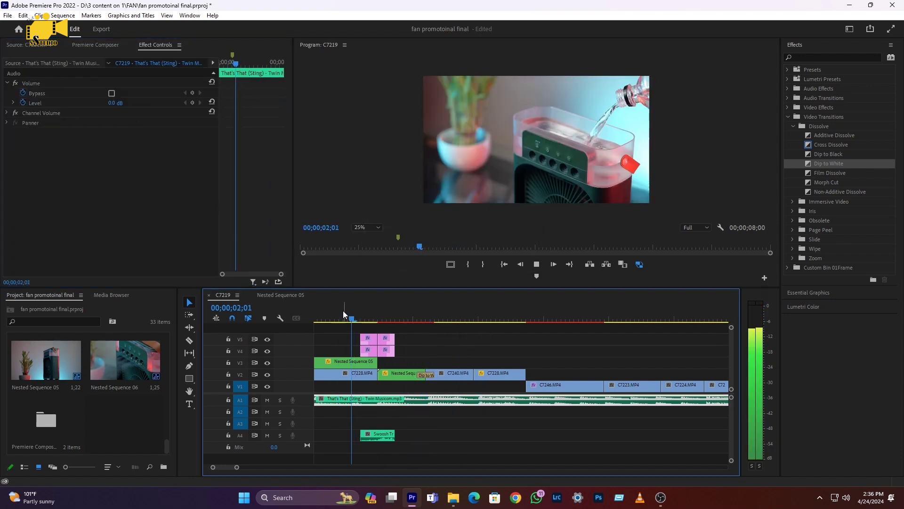
{"action": "key", "text": "space"}
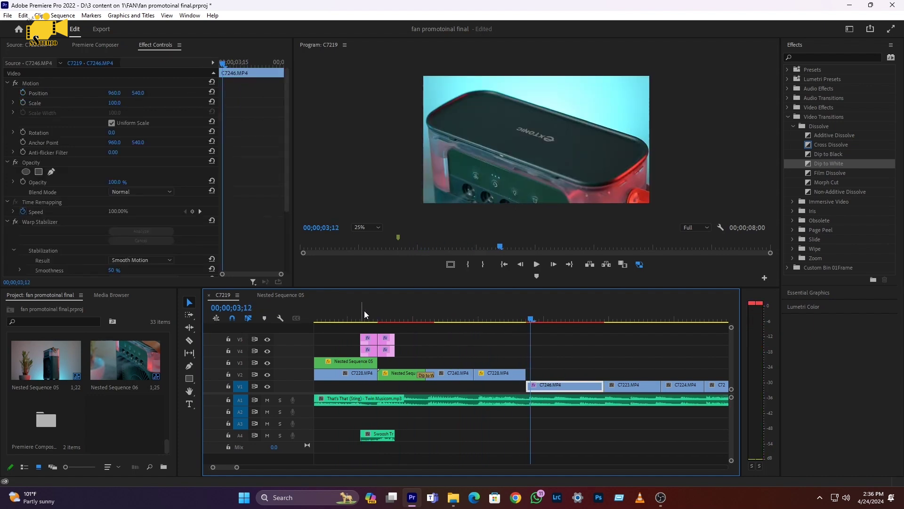
- Copy the Dip to White transition to the cut between C7240 and C7228 on V2 and play through both transitions
{"action": "left_click", "coordinate": [426, 375]}
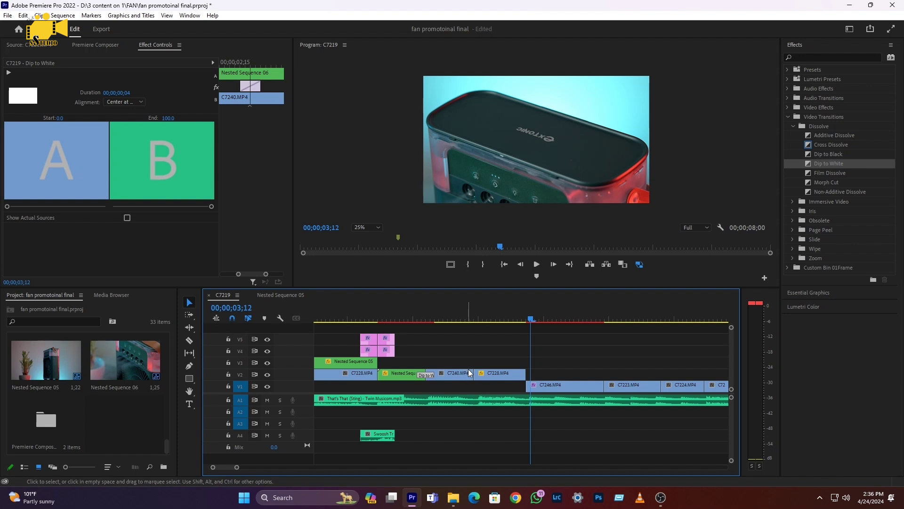
{"action": "left_click", "coordinate": [474, 386]}
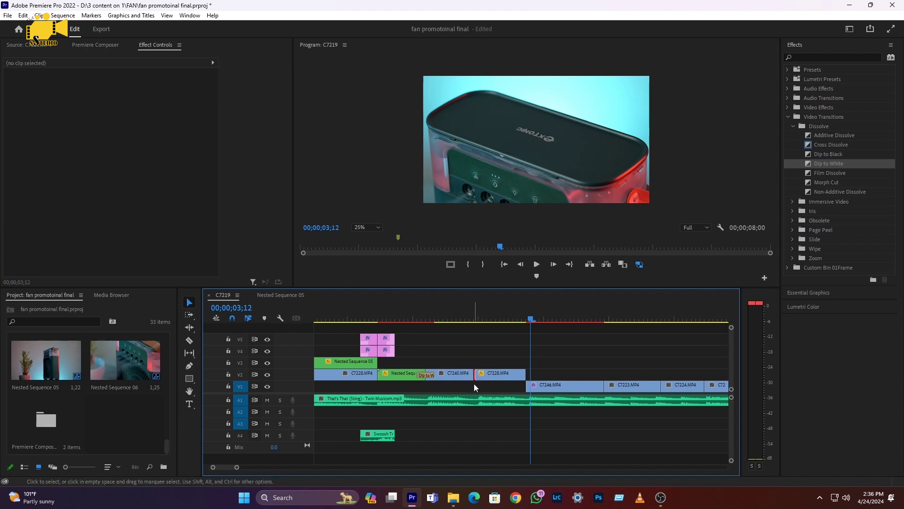
{"action": "key", "text": "ctrl+d"}
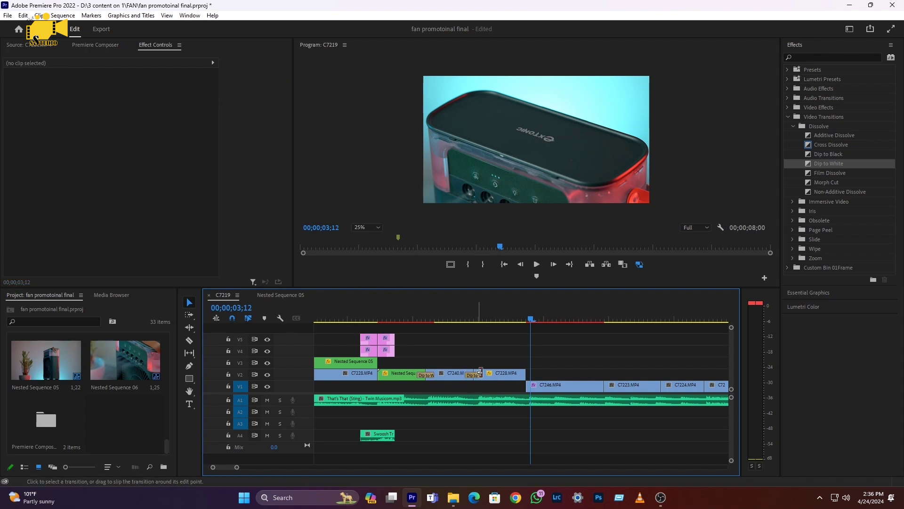
{"action": "scroll", "coordinate": [478, 387], "scroll_direction": "down", "scroll_amount": 2}
{"action": "left_click", "coordinate": [386, 307]}
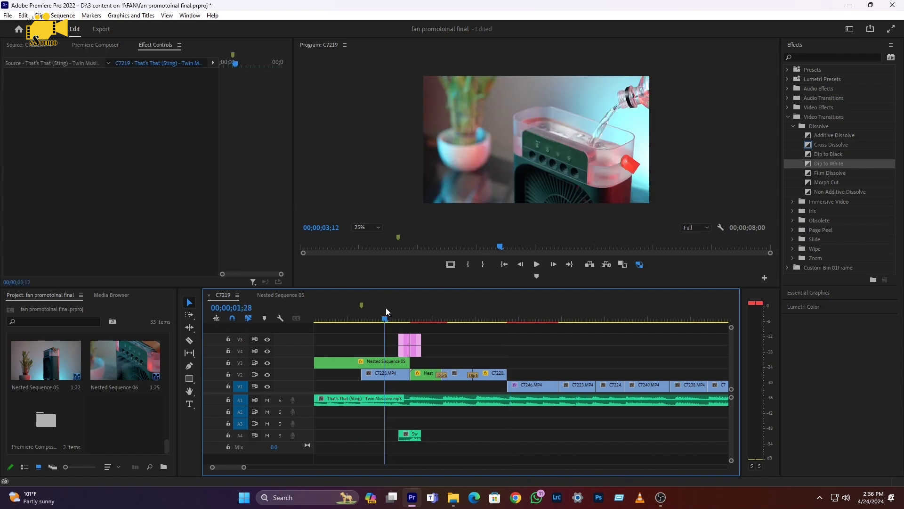
{"action": "key", "text": "space"}
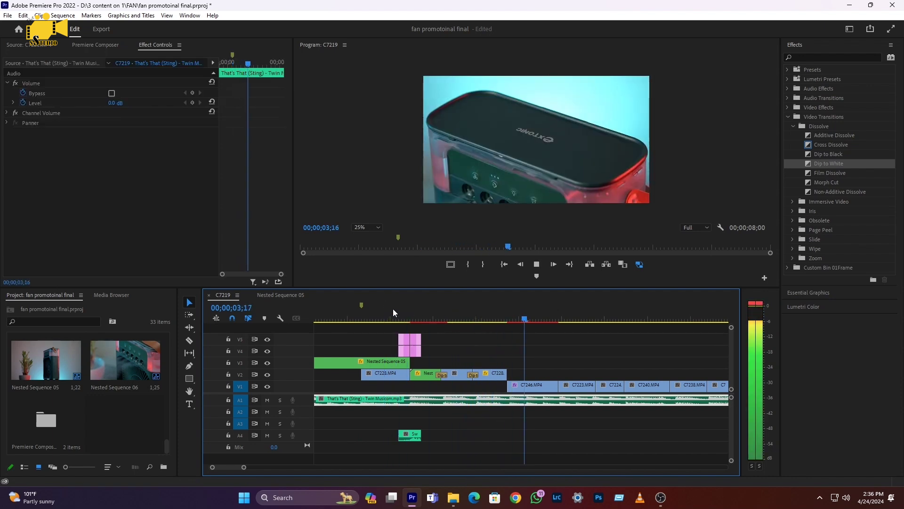
{"action": "left_click", "coordinate": [414, 320]}
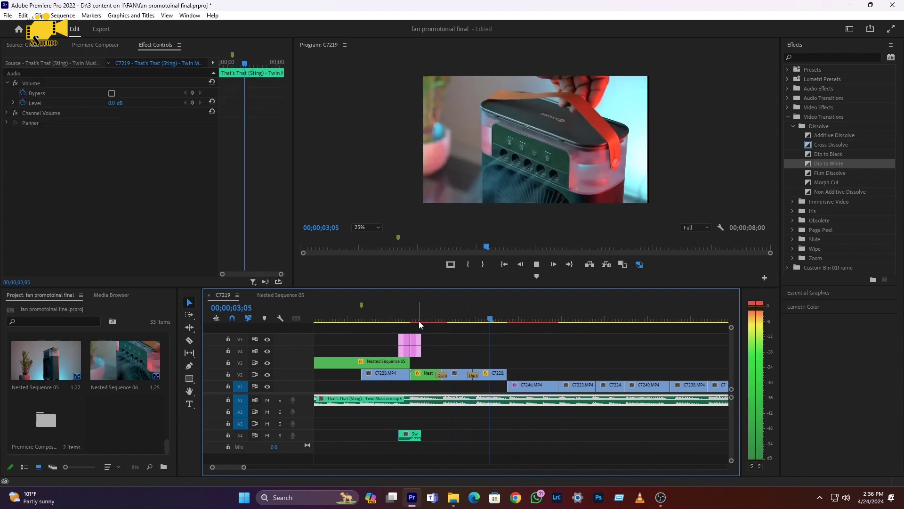
{"action": "key", "text": "space"}
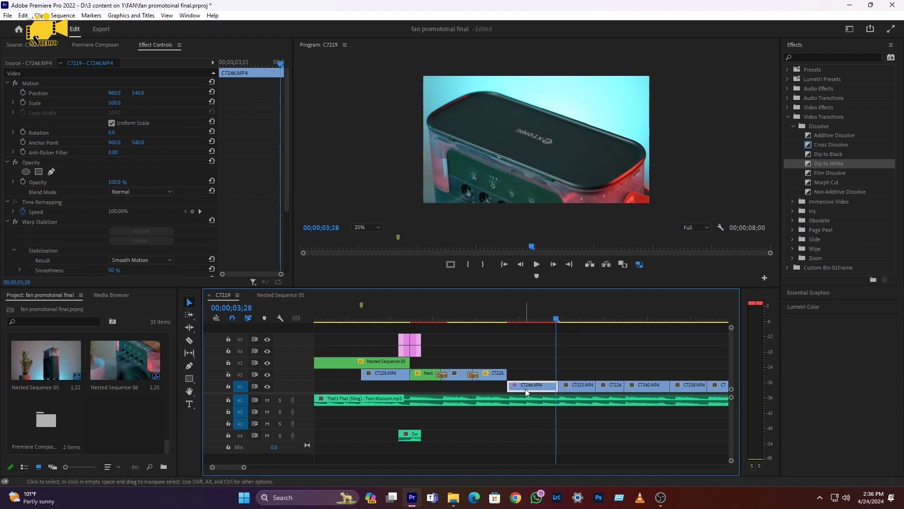
- Move C7246 and all the clips after it from V1 up to track V2
{"action": "key", "text": "minus"}
{"action": "key", "text": "minus"}
{"action": "left_click_drag", "start_coordinate": [533, 374], "coordinate": [440, 387]}
{"action": "left_click_drag", "start_coordinate": [440, 387], "coordinate": [435, 377]}
{"action": "scroll", "coordinate": [429, 377], "scroll_direction": "up", "scroll_amount": 4}
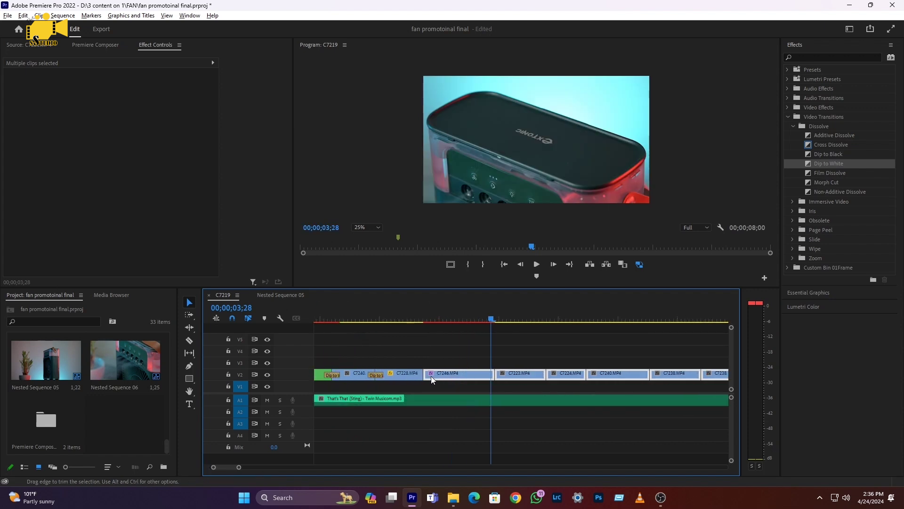
- Add the Premiere Composer Light Leak transition on V3 above the cut between C7228 and C7246
{"action": "left_click", "coordinate": [419, 318]}
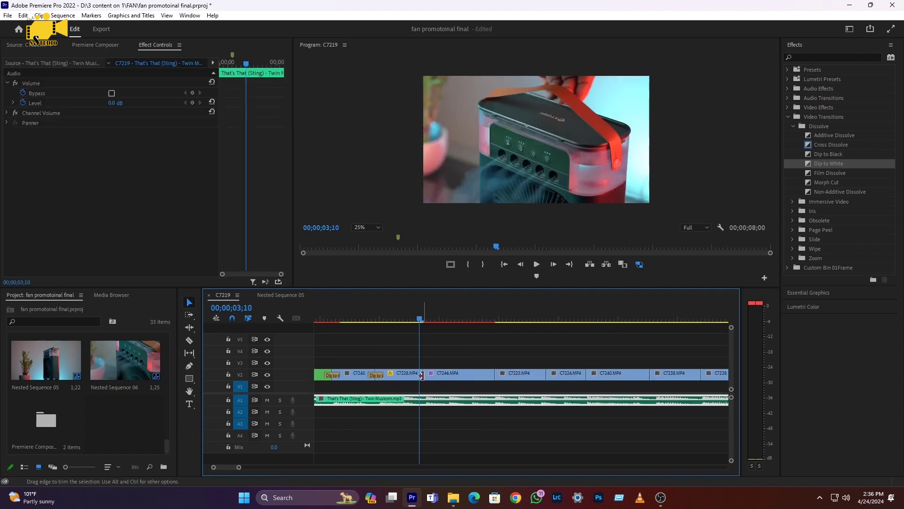
{"action": "left_click", "coordinate": [94, 45]}
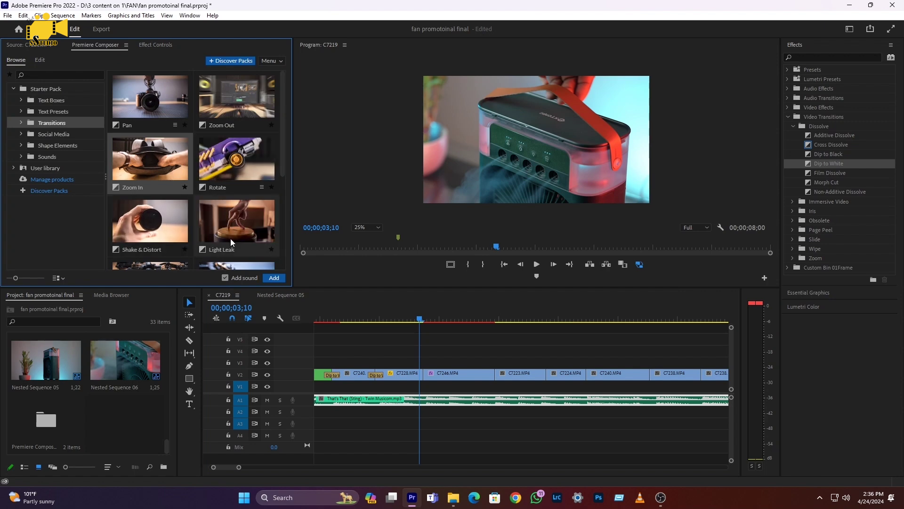
{"action": "left_click_drag", "start_coordinate": [226, 228], "coordinate": [426, 369]}
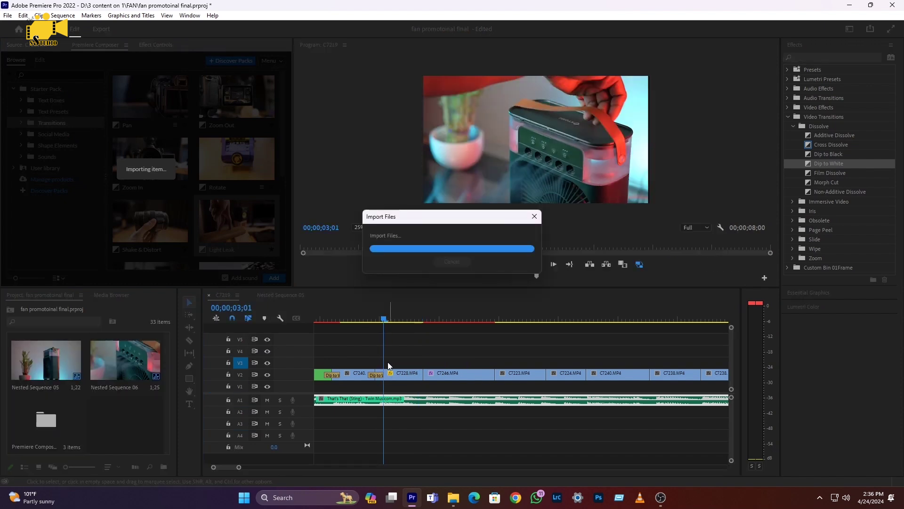
- Trim both outer ends of the Light Leak clips on V3 closer to the cut and play through the transition
{"action": "left_click_drag", "start_coordinate": [380, 363], "coordinate": [408, 363]}
{"action": "left_click_drag", "start_coordinate": [465, 364], "coordinate": [438, 363]}
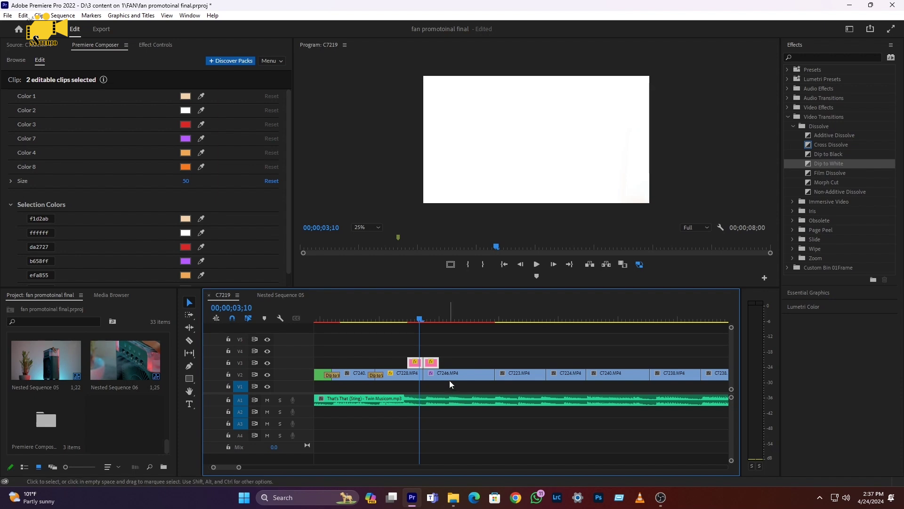
{"action": "left_click", "coordinate": [404, 321]}
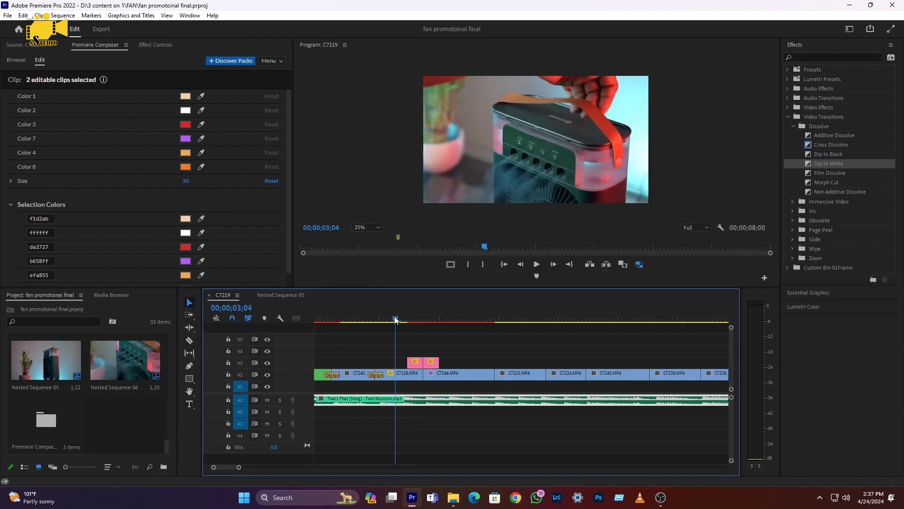
{"action": "key", "text": "space"}
{"action": "key", "text": "minus"}
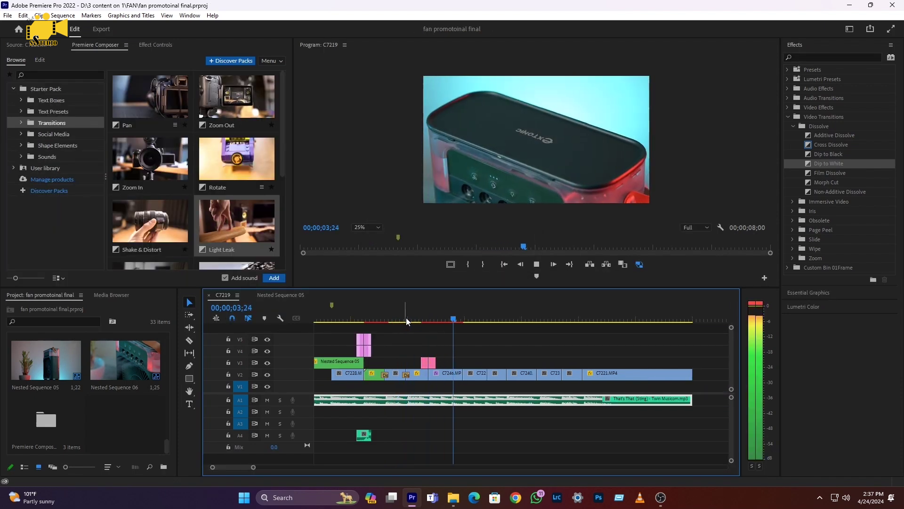
{"action": "key", "text": "space"}
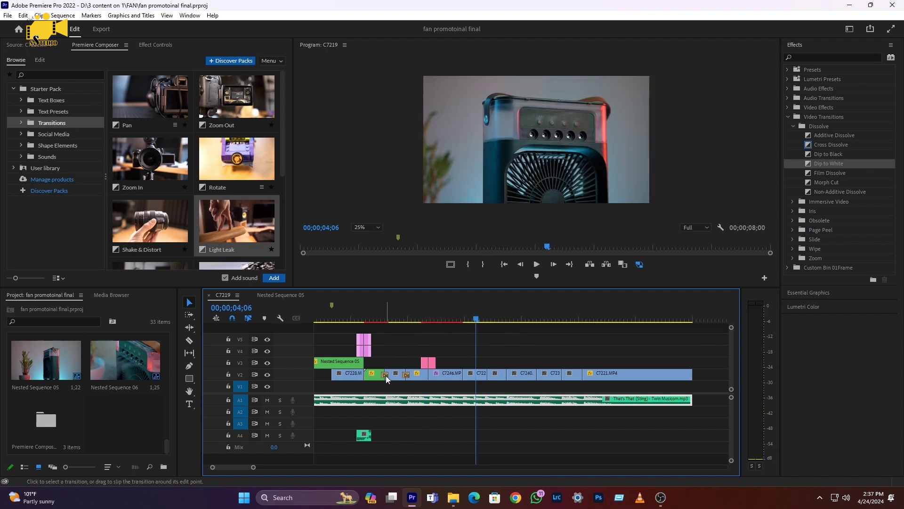
- Copy the Dip to White transition to the C7246–C7223 and C7223–C7224 cuts on V2 and check the playback
{"action": "left_click", "coordinate": [461, 375]}
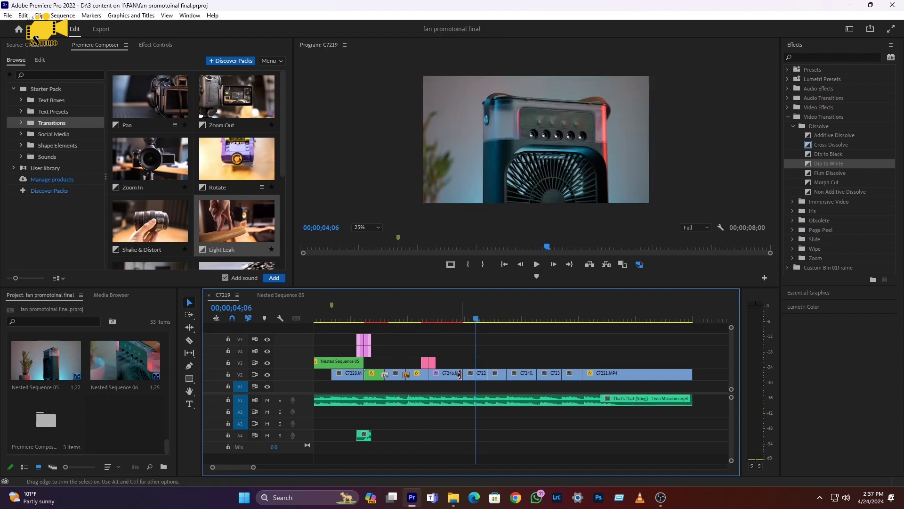
{"action": "key", "text": "ctrl+d"}
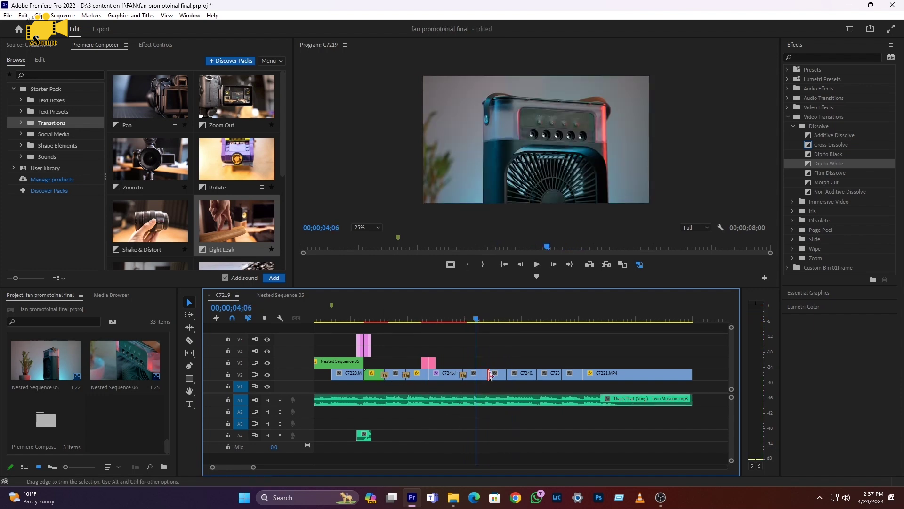
{"action": "left_click", "coordinate": [414, 320]}
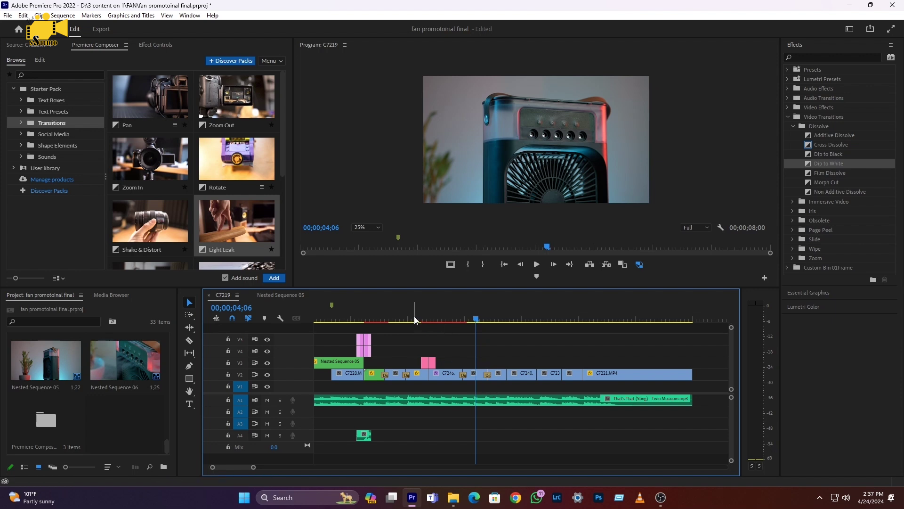
{"action": "key", "text": "space"}
{"action": "left_click_drag", "start_coordinate": [423, 321], "coordinate": [432, 321]}
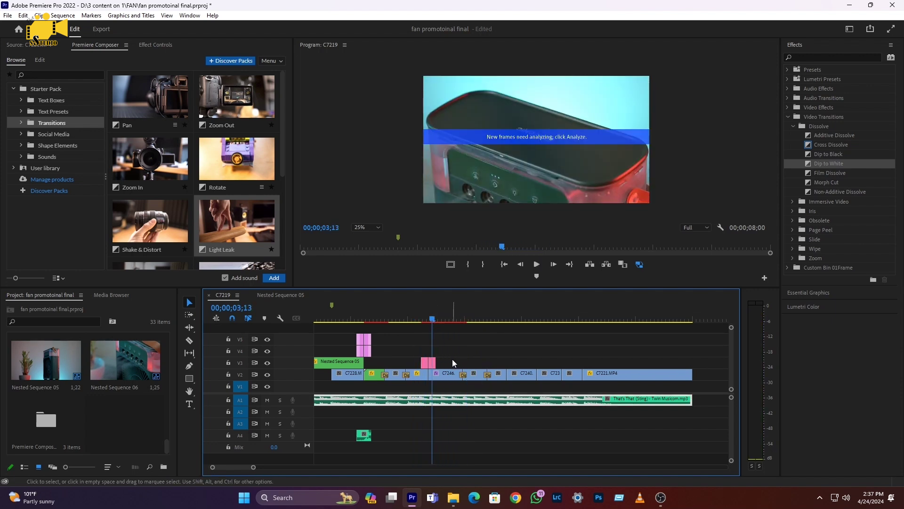
- Delete the Dip to White transition at the cut between C7246 and C7223 on V2
{"action": "scroll", "coordinate": [447, 378], "scroll_direction": "up", "scroll_amount": 3}
{"action": "left_click_drag", "start_coordinate": [443, 354], "coordinate": [410, 361]}
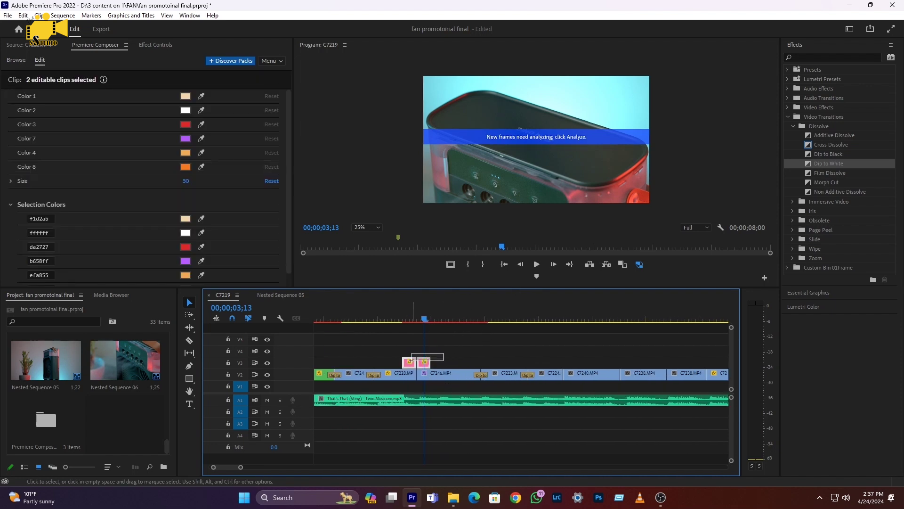
{"action": "left_click", "coordinate": [478, 375]}
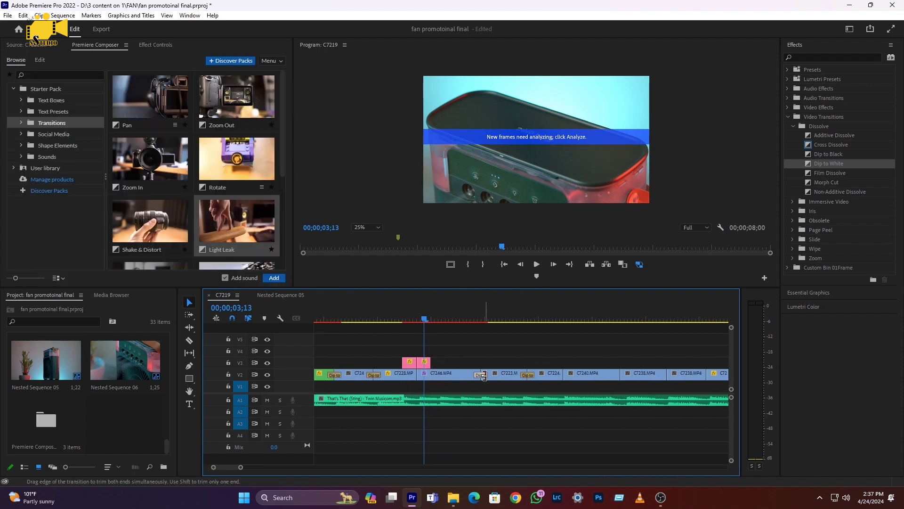
{"action": "left_click", "coordinate": [422, 363]}
{"action": "left_click", "coordinate": [430, 370]}
{"action": "left_click", "coordinate": [423, 361]}
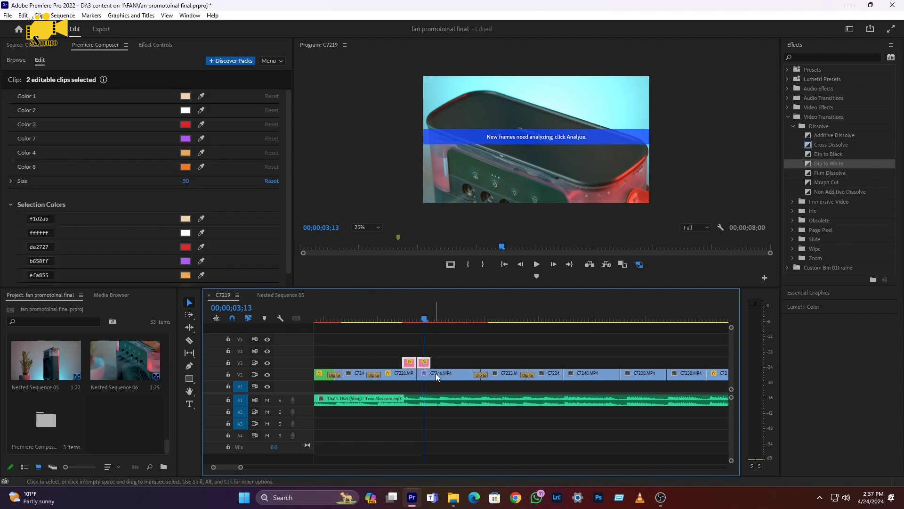
{"action": "left_click", "coordinate": [459, 377]}
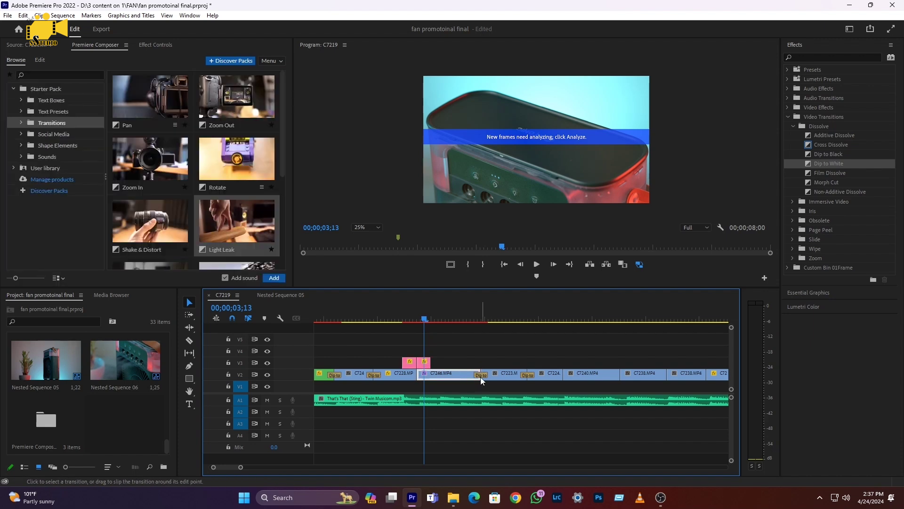
{"action": "left_click", "coordinate": [481, 375]}
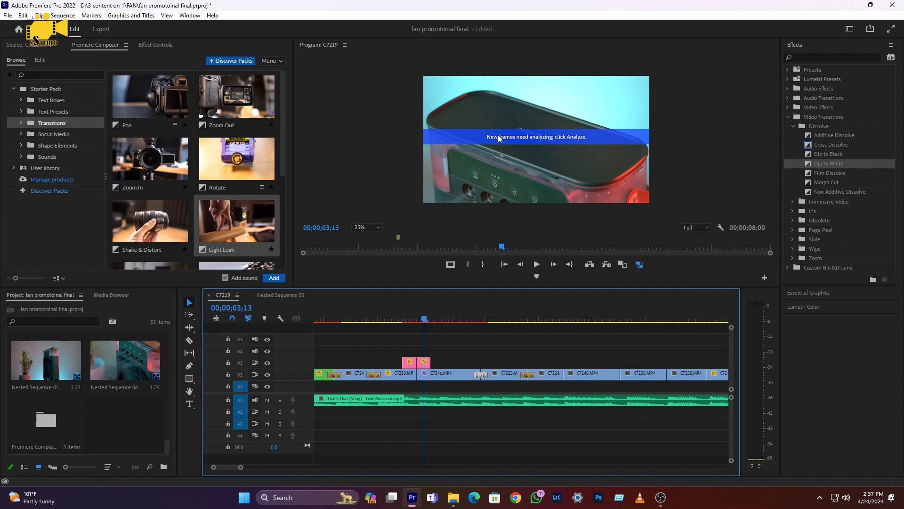
{"action": "left_click", "coordinate": [481, 375]}
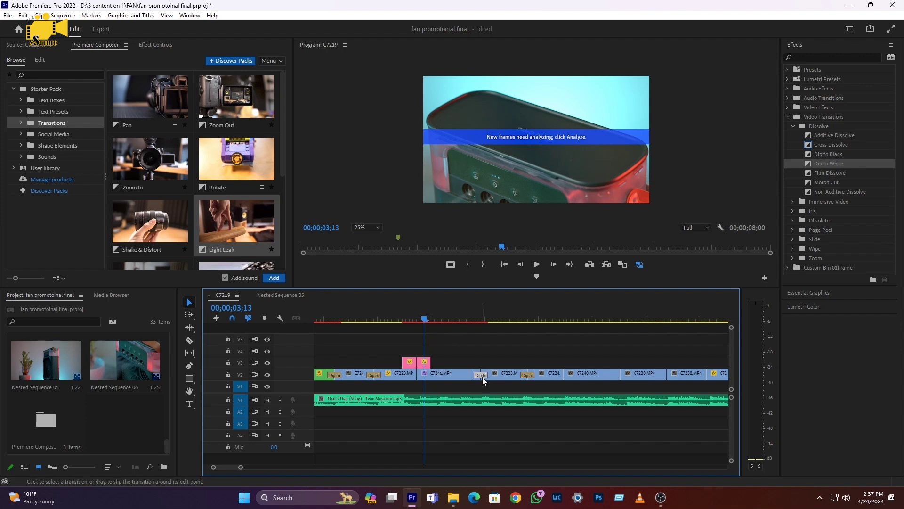
{"action": "key", "text": "Delete"}
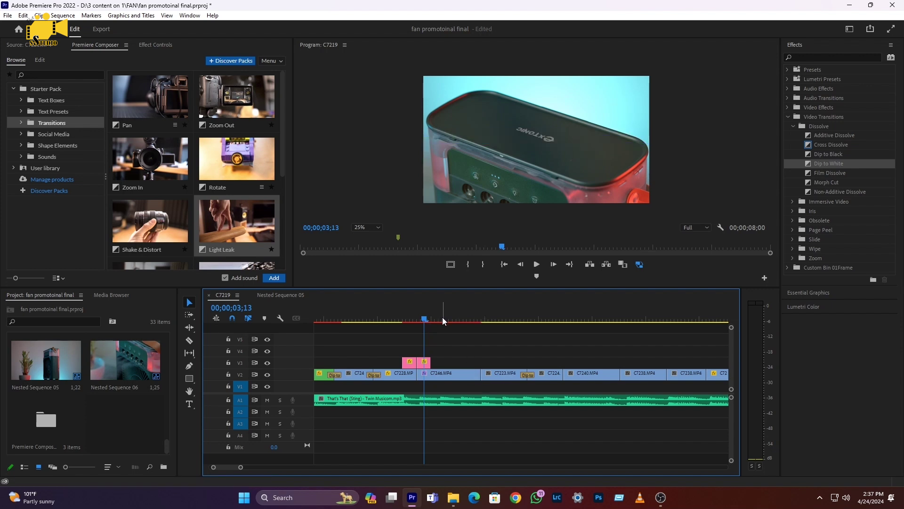
- Preview C7246 and nest the clip on V2 into its own sequence with the default name
{"action": "left_click", "coordinate": [449, 320]}
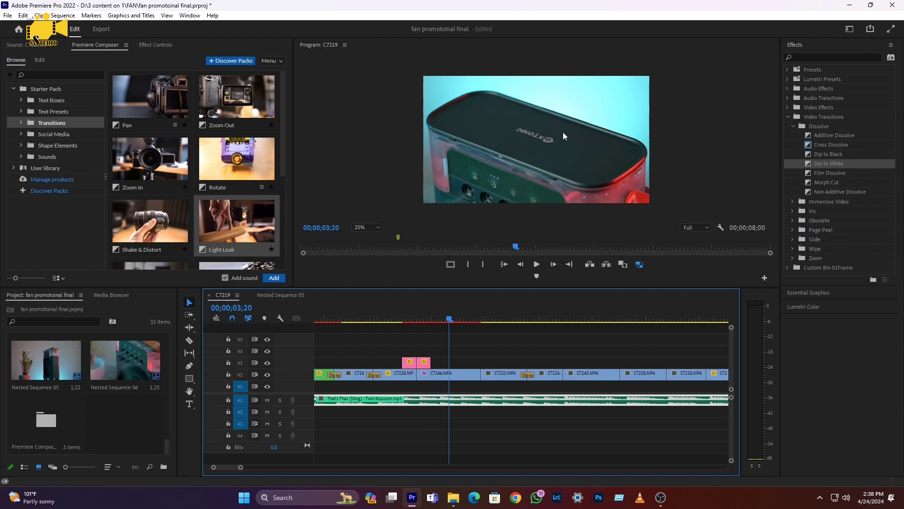
{"action": "key", "text": "space"}
{"action": "key", "text": "space"}
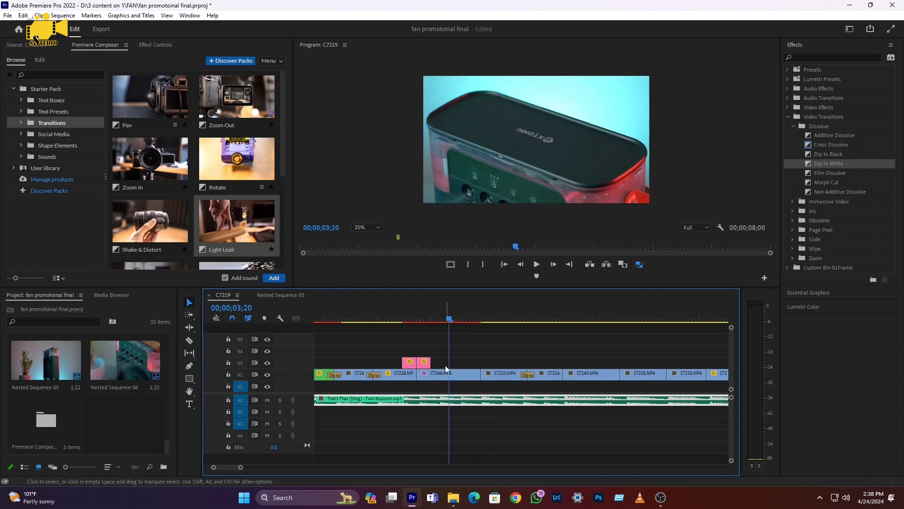
{"action": "left_click", "coordinate": [445, 375]}
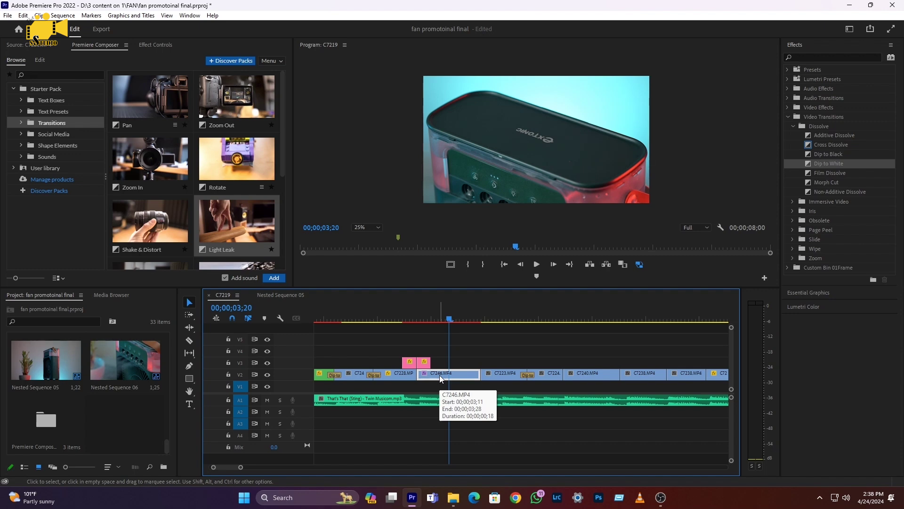
{"action": "right_click", "coordinate": [432, 376]}
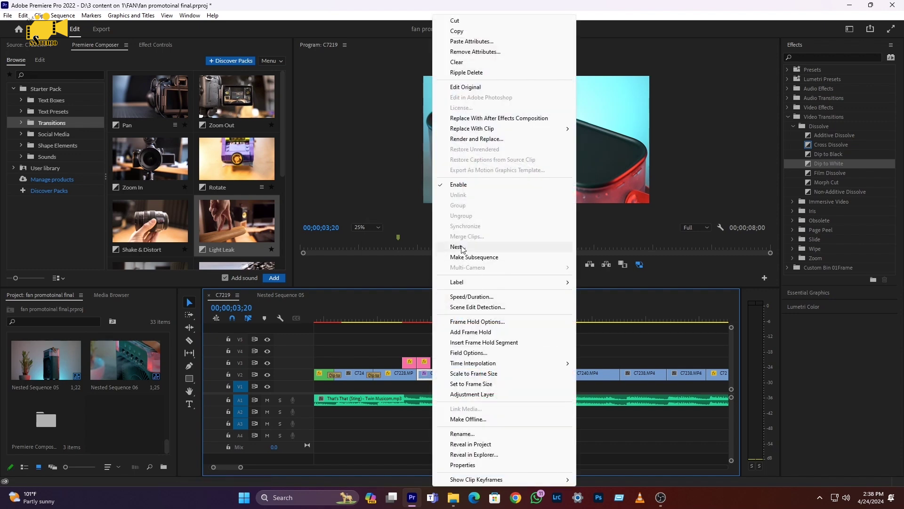
{"action": "left_click", "coordinate": [458, 247]}
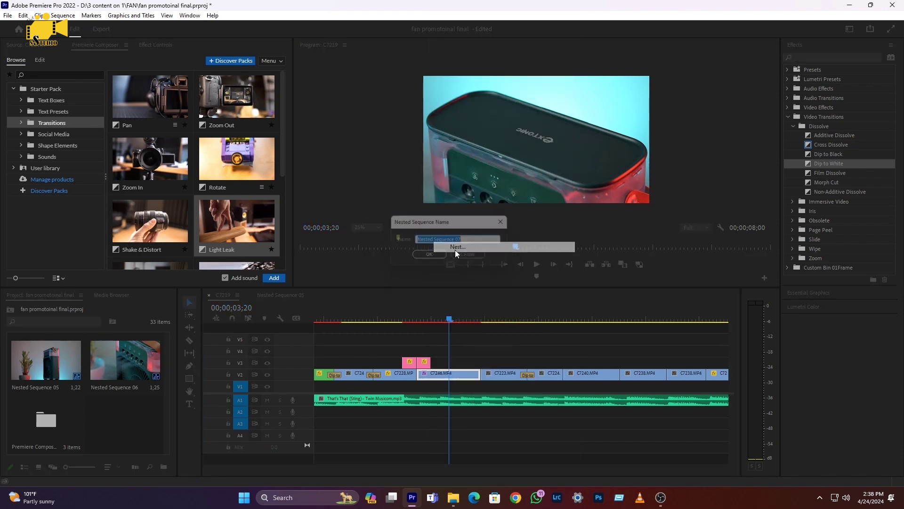
{"action": "left_click", "coordinate": [429, 257]}
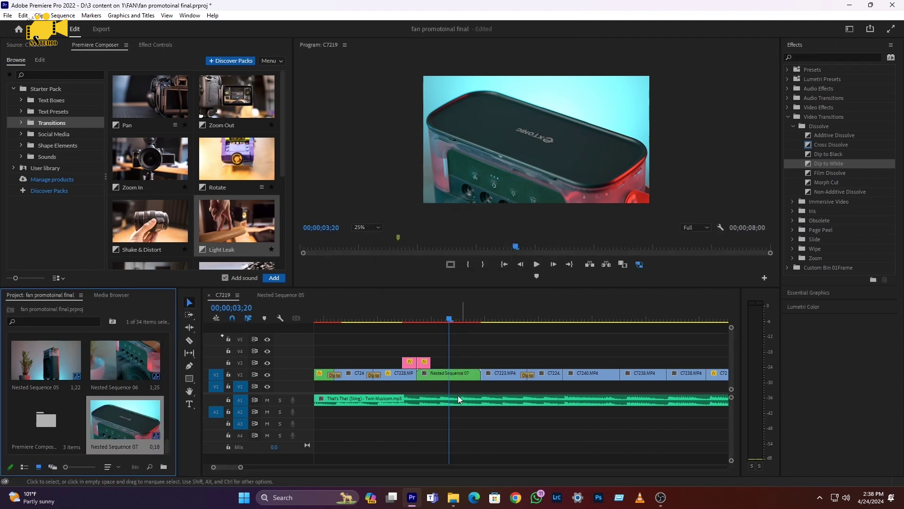
- Paste the Dip to White transition between Nested Sequence 07 and C7223 and centre it on the cut
{"action": "left_click", "coordinate": [479, 375]}
{"action": "key", "text": "ctrl+d"}
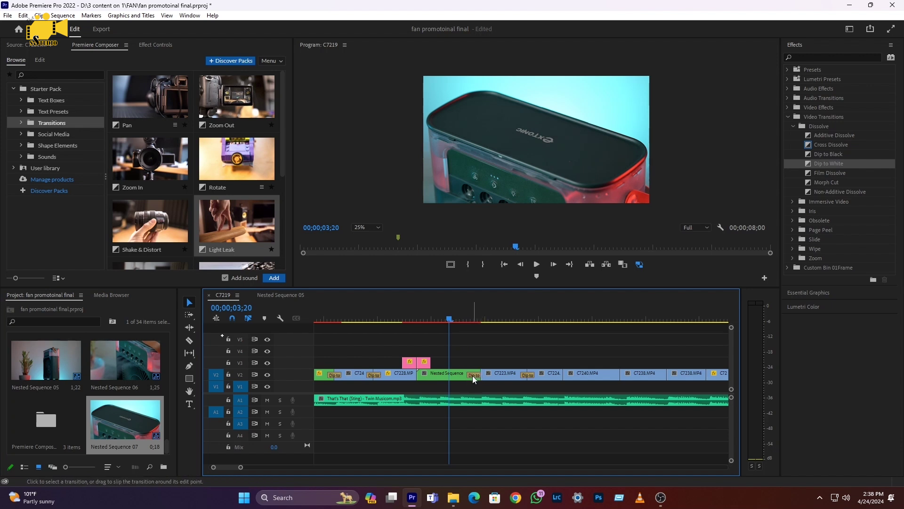
{"action": "left_click", "coordinate": [148, 48]}
{"action": "left_click_drag", "start_coordinate": [250, 87], "coordinate": [256, 88]}
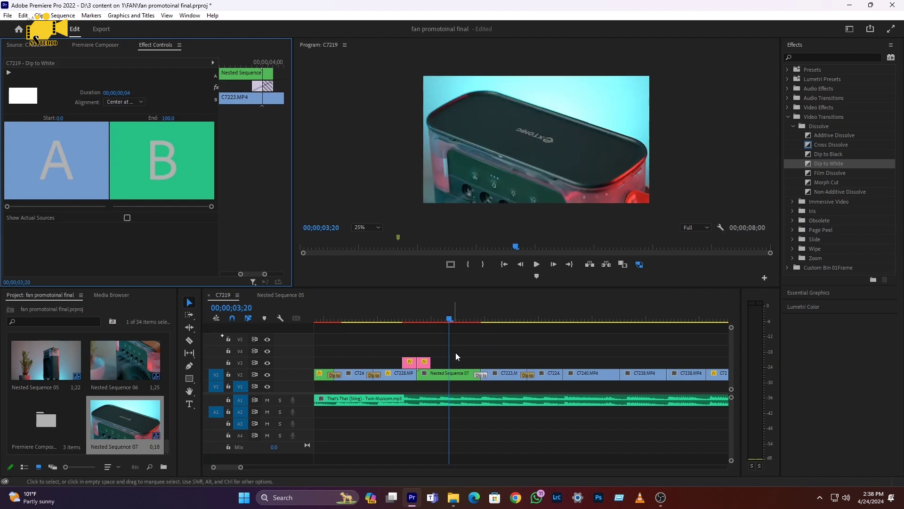
- Play the sequence from 00;00;02;11 through the Light Leak and Dip to White transitions to the end of C7224
{"action": "key", "text": "minus"}
{"action": "key", "text": "minus"}
{"action": "left_click", "coordinate": [399, 319]}
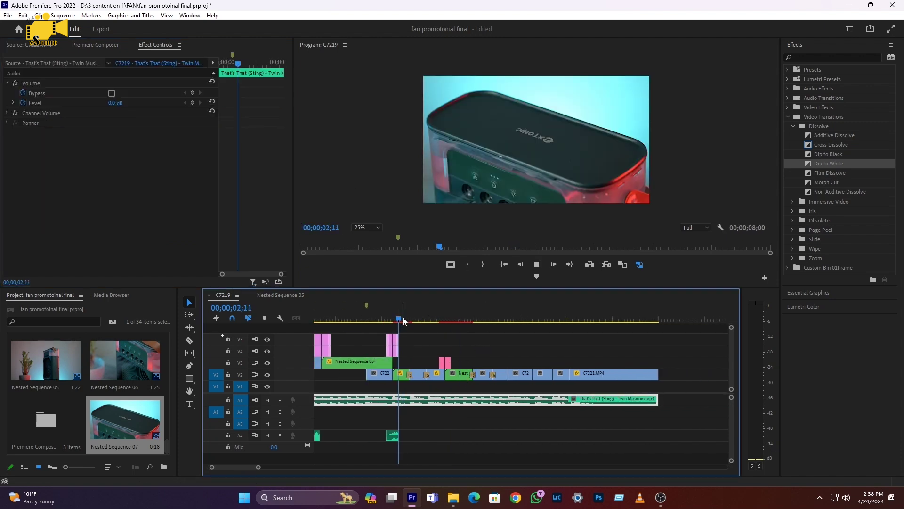
{"action": "key", "text": "space"}
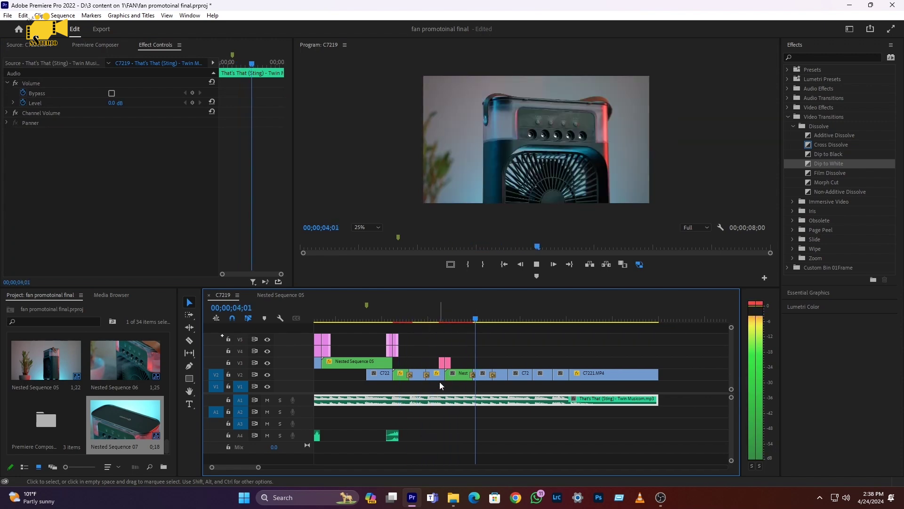
{"action": "left_click", "coordinate": [479, 319]}
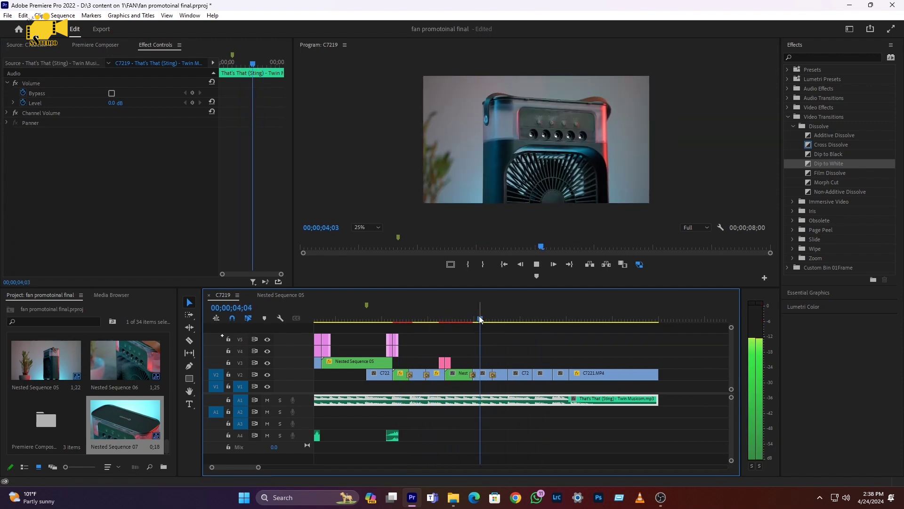
{"action": "key", "text": "space"}
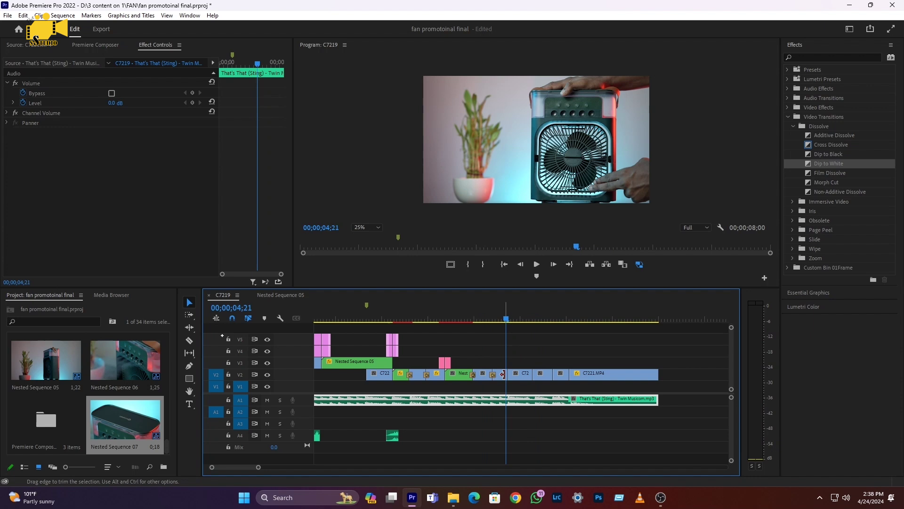
- Paste Dip to White transitions at the C7224–C7240 and C7240–C7238 cuts and between the two C7238 clips on V2
{"action": "left_click", "coordinate": [505, 390]}
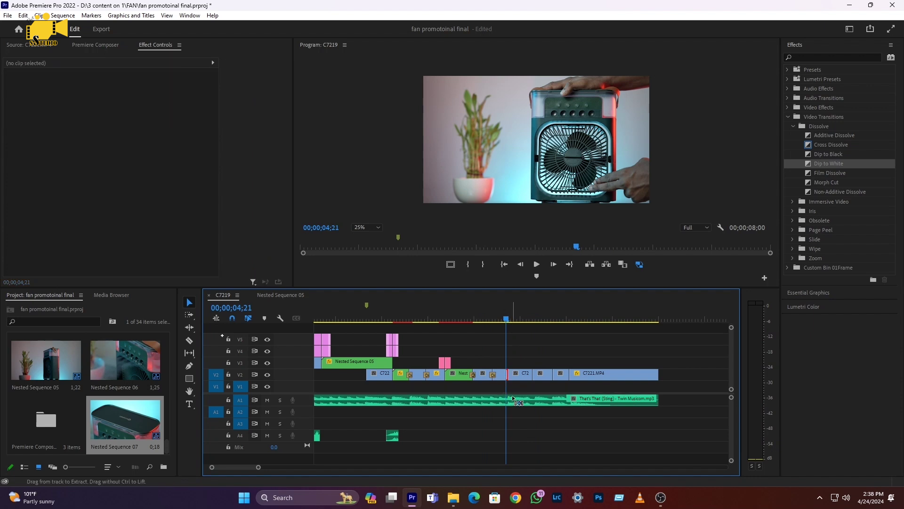
{"action": "key", "text": "ctrl+d"}
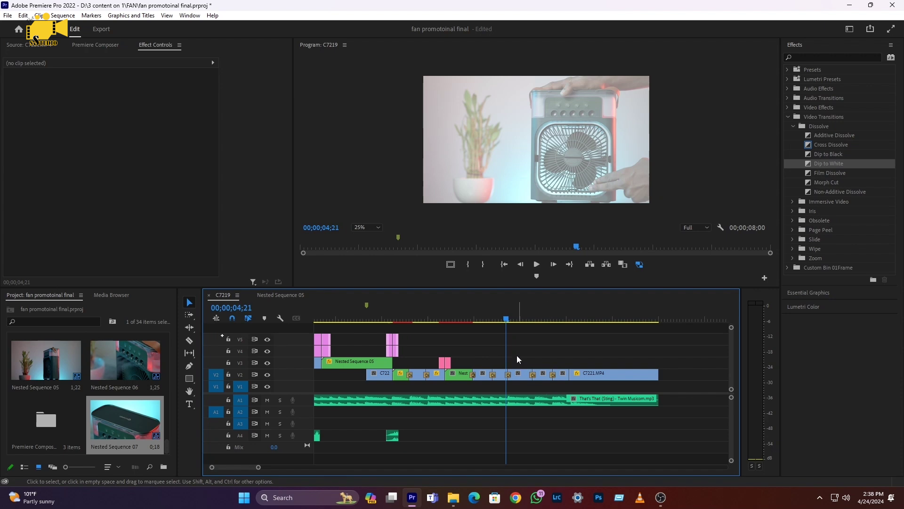
- Lengthen the Dip to White transition at the C7224–C7240 cut to 10 frames
{"action": "key", "text": "="}
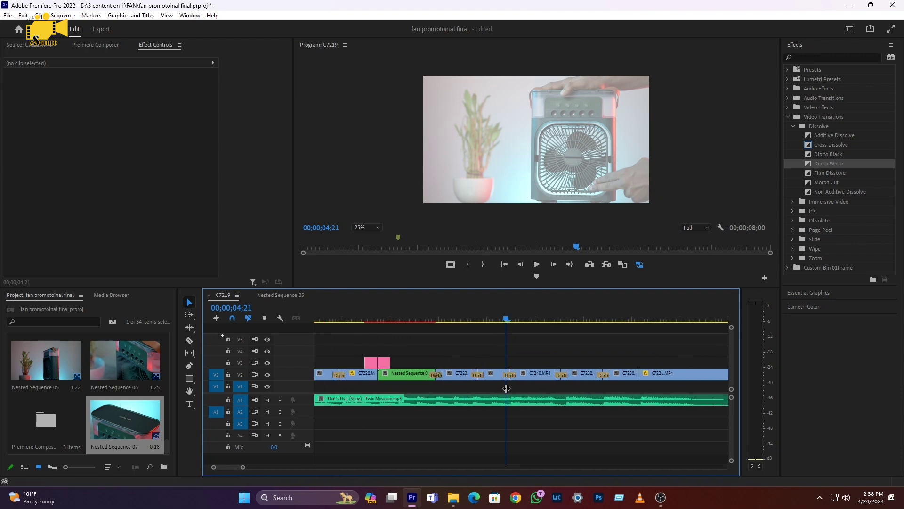
{"action": "left_click", "coordinate": [512, 375]}
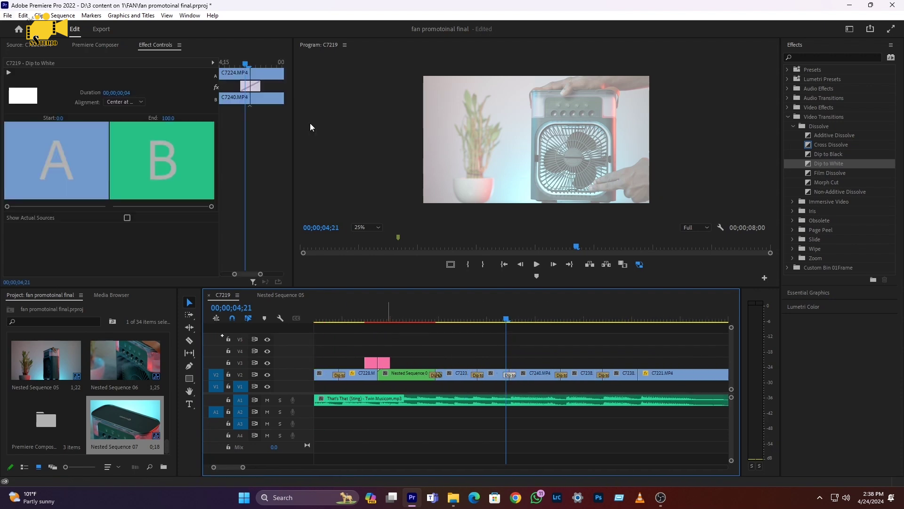
{"action": "left_click_drag", "start_coordinate": [265, 88], "coordinate": [231, 83]}
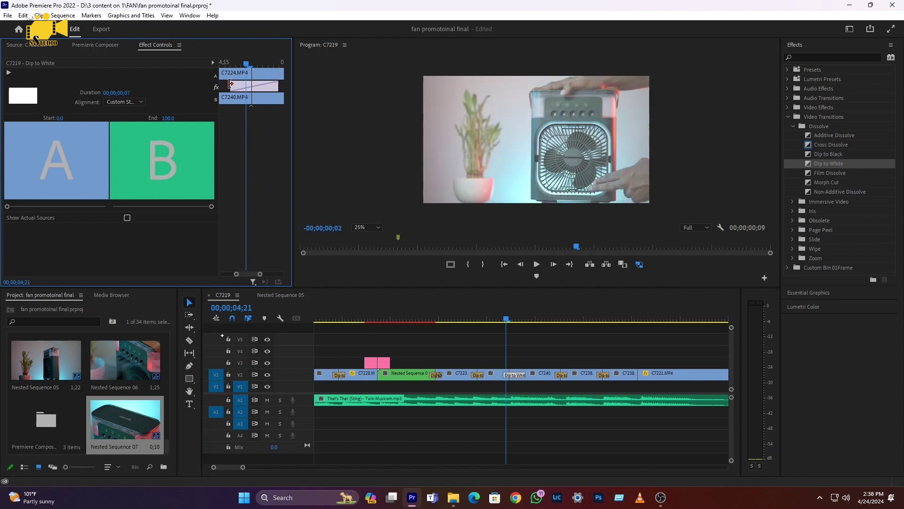
- Replace the Dip to White transitions at the C7240–C7238 cut and between the two C7238 clips with copies of the 10-frame one
{"action": "left_click", "coordinate": [561, 375]}
{"action": "key", "text": "Delete"}
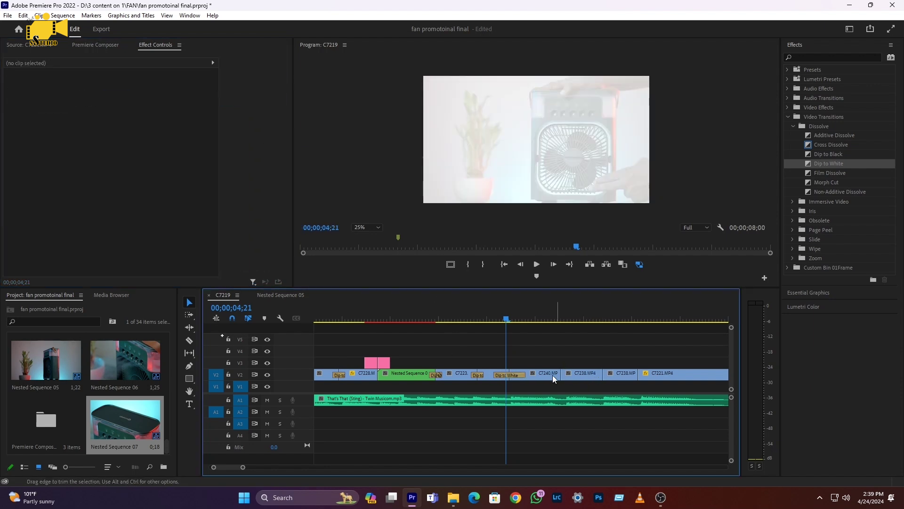
{"action": "left_click", "coordinate": [508, 376]}
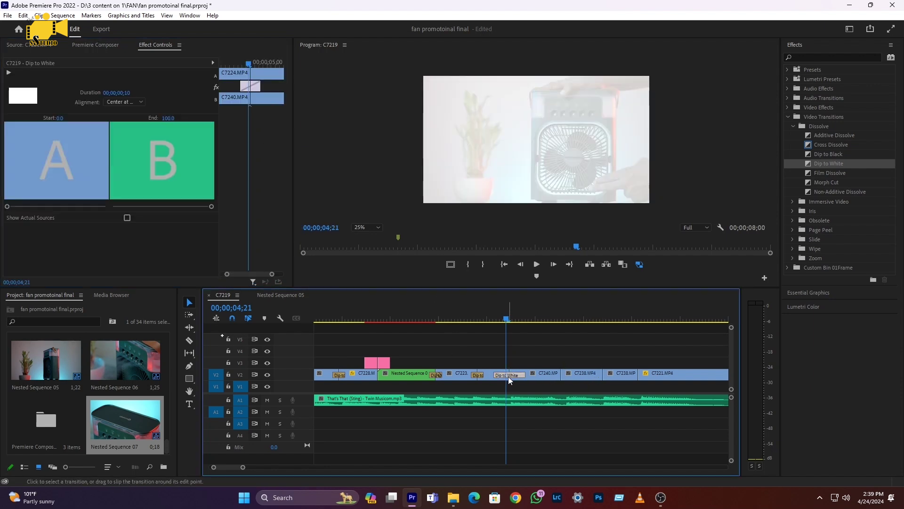
{"action": "left_click", "coordinate": [560, 375]}
{"action": "key", "text": "ctrl+v"}
{"action": "left_click", "coordinate": [602, 376]}
{"action": "key", "text": "ctrl+v"}
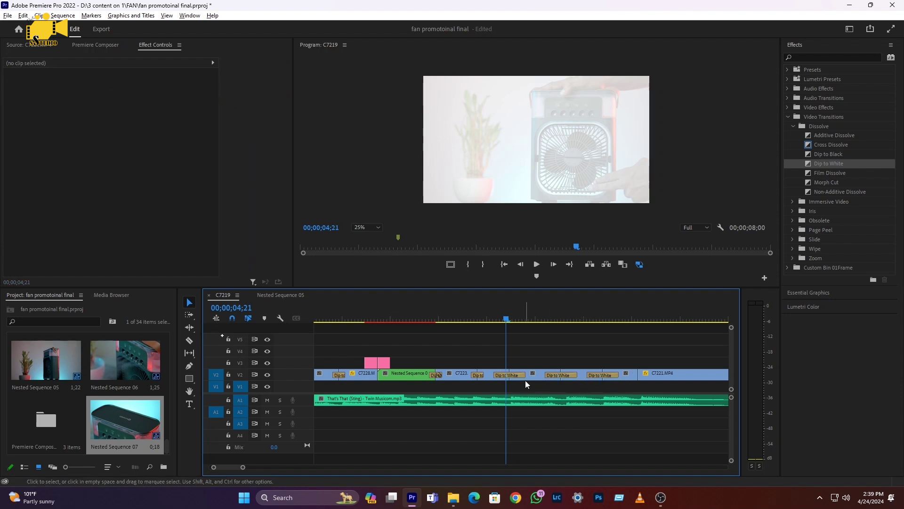
- Play the sequence twice through the Dip to White transitions up to the start of C7221
{"action": "scroll", "coordinate": [524, 380], "scroll_direction": "down", "scroll_amount": 1}
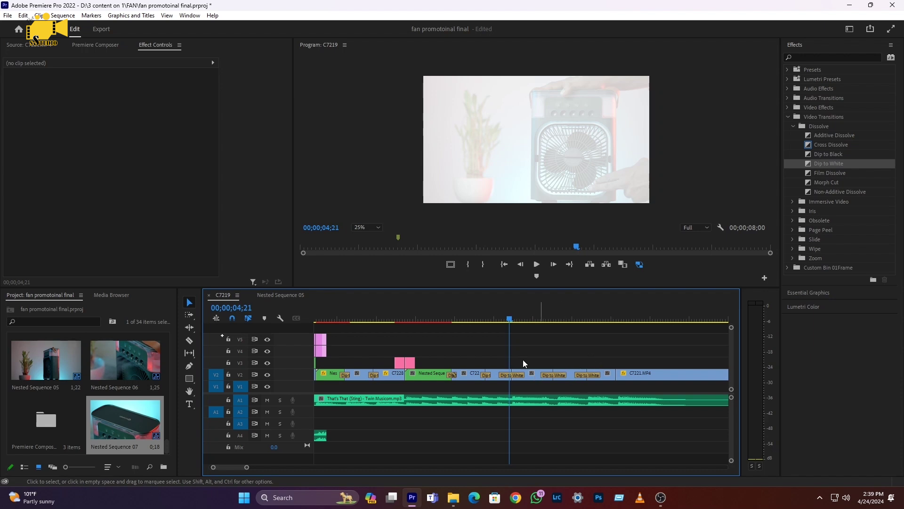
{"action": "left_click", "coordinate": [340, 318]}
{"action": "key", "text": "space"}
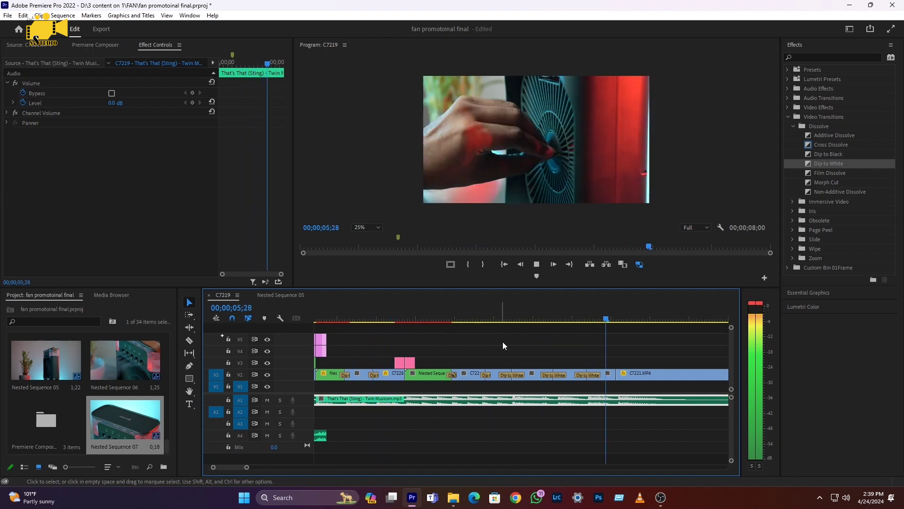
{"action": "key", "text": "space"}
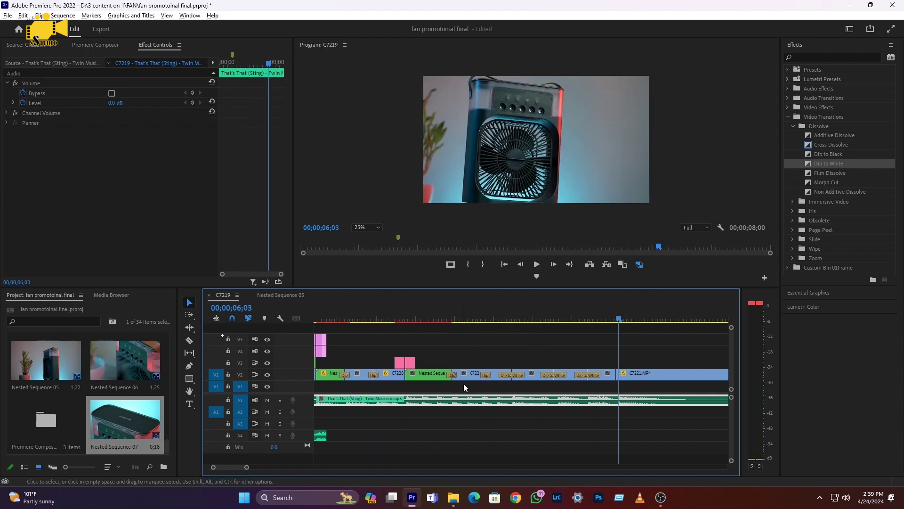
{"action": "scroll", "coordinate": [479, 378], "scroll_direction": "down", "scroll_amount": 2}
{"action": "scroll", "coordinate": [508, 374], "scroll_direction": "up", "scroll_amount": 3}
{"action": "left_click", "coordinate": [345, 309]}
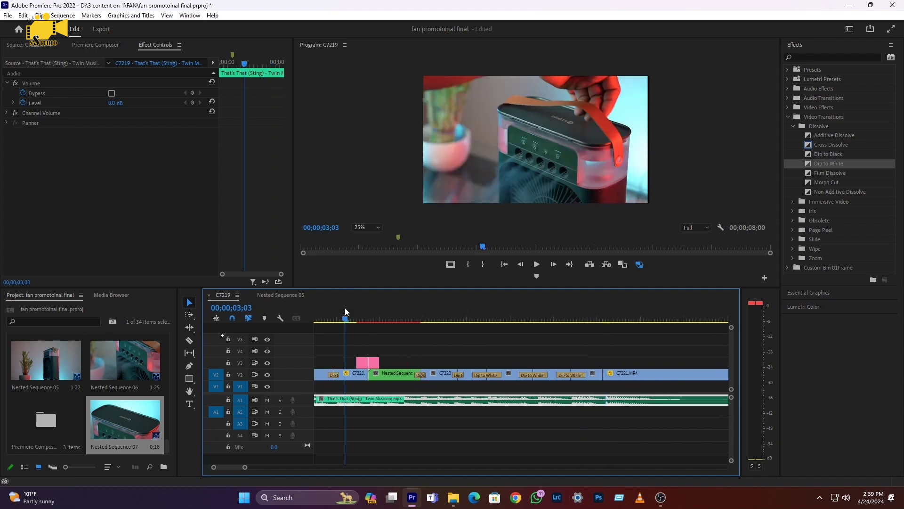
{"action": "key", "text": "space"}
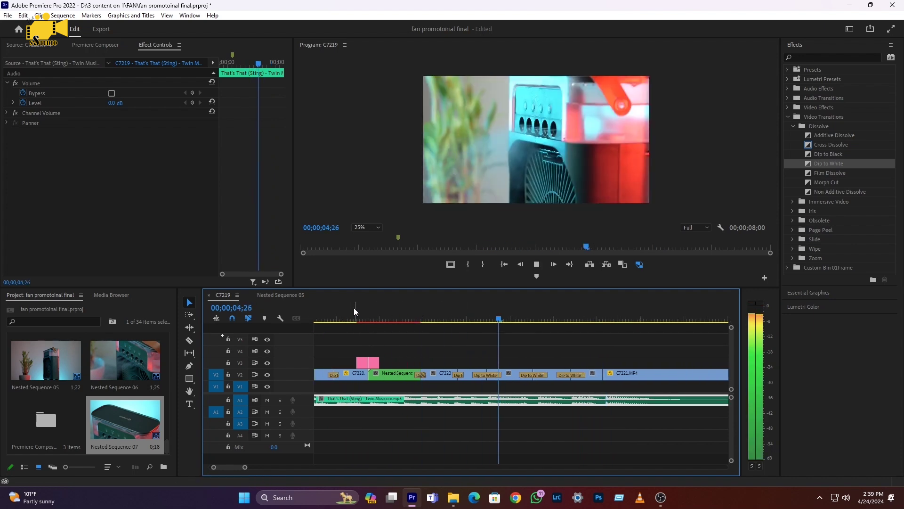
{"action": "key", "text": "space"}
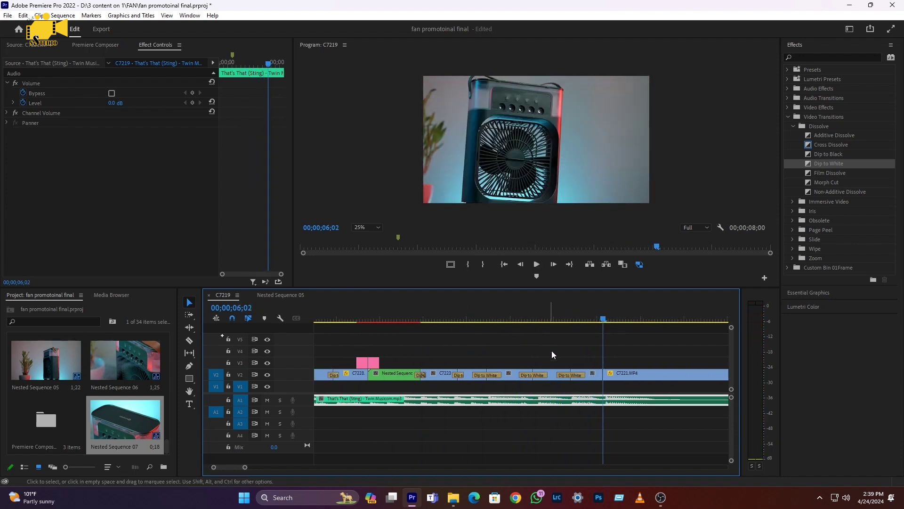
- Shorten the Dip to White transition at the C7224–C7240 cut to 6 frames
{"action": "left_click", "coordinate": [478, 319]}
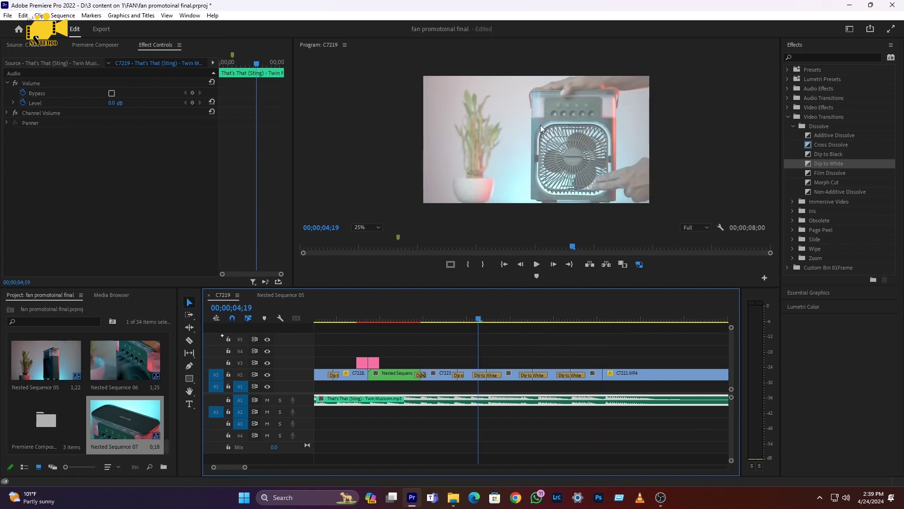
{"action": "left_click", "coordinate": [479, 376]}
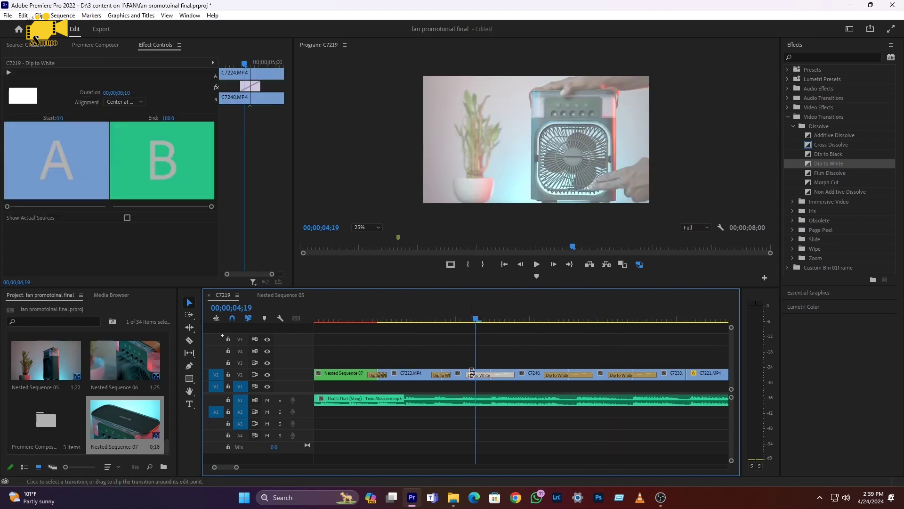
{"action": "left_click_drag", "start_coordinate": [241, 88], "coordinate": [258, 86]}
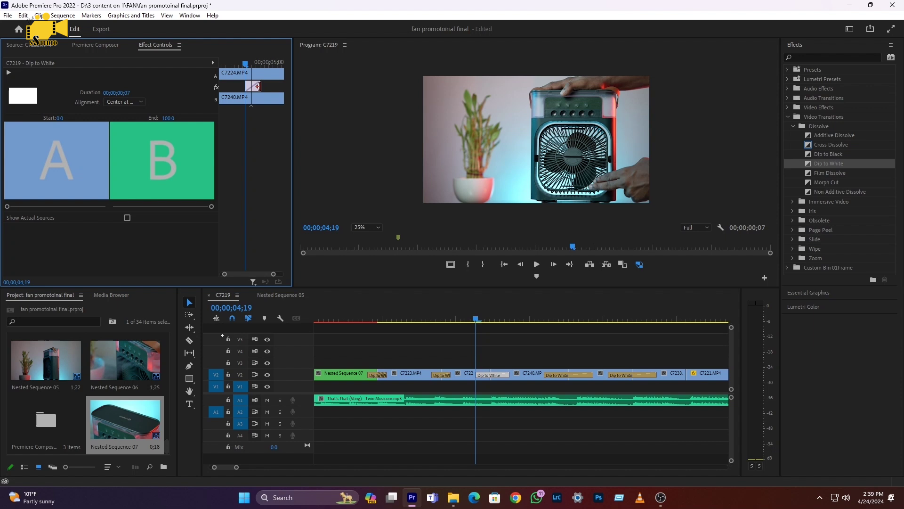
{"action": "left_click", "coordinate": [503, 376]}
{"action": "left_click", "coordinate": [257, 87]}
{"action": "left_click_drag", "start_coordinate": [258, 87], "coordinate": [256, 86]}
- Play the sequence across the C7224–C7240 cut to check the Dip to White timing
{"action": "left_click", "coordinate": [459, 313]}
{"action": "key", "text": "space"}
{"action": "left_click", "coordinate": [466, 311]}
{"action": "key", "text": "space"}
{"action": "key", "text": "space"}
- Replace the Dip to White transitions at the C7240–C7238 cut and between the two C7238 clips with copies of the 6-frame one
{"action": "left_click", "coordinate": [555, 374]}
{"action": "key", "text": "Delete"}
{"action": "left_click", "coordinate": [629, 377]}
{"action": "key", "text": "Delete"}
{"action": "left_click", "coordinate": [490, 375]}
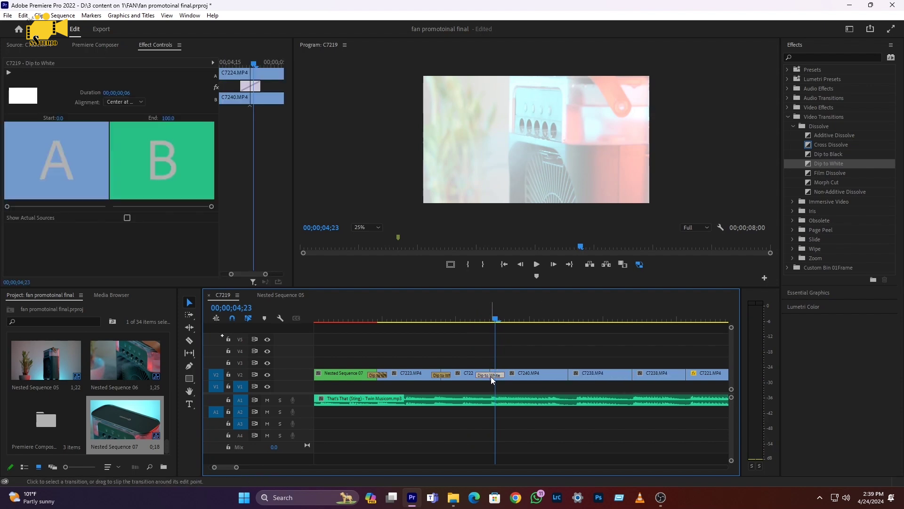
{"action": "left_click", "coordinate": [565, 375]}
{"action": "key", "text": "ctrl+d"}
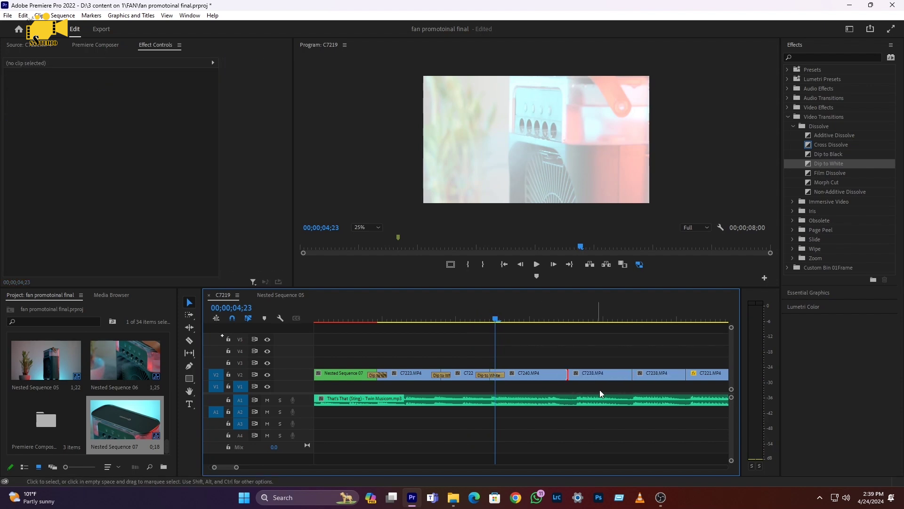
{"action": "left_click", "coordinate": [630, 373]}
{"action": "key", "text": "ctrl+d"}
{"action": "left_click", "coordinate": [575, 398]}
- Play the sequence from the end of C7224 to review the shortened Dip to White transitions
{"action": "left_click", "coordinate": [471, 319]}
{"action": "key", "text": "space"}
{"action": "key", "text": "space"}
- Extend the end of C7221 on V2 by 17 frames to a duration of 00;00;02;15 and play the ending
{"action": "scroll", "coordinate": [519, 378], "scroll_direction": "down", "scroll_amount": 3}
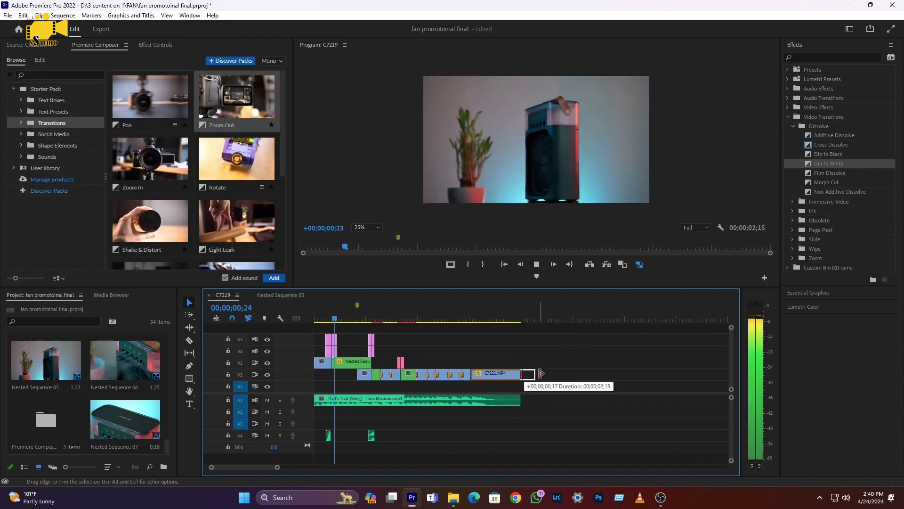
{"action": "left_click_drag", "start_coordinate": [540, 374], "coordinate": [536, 374]}
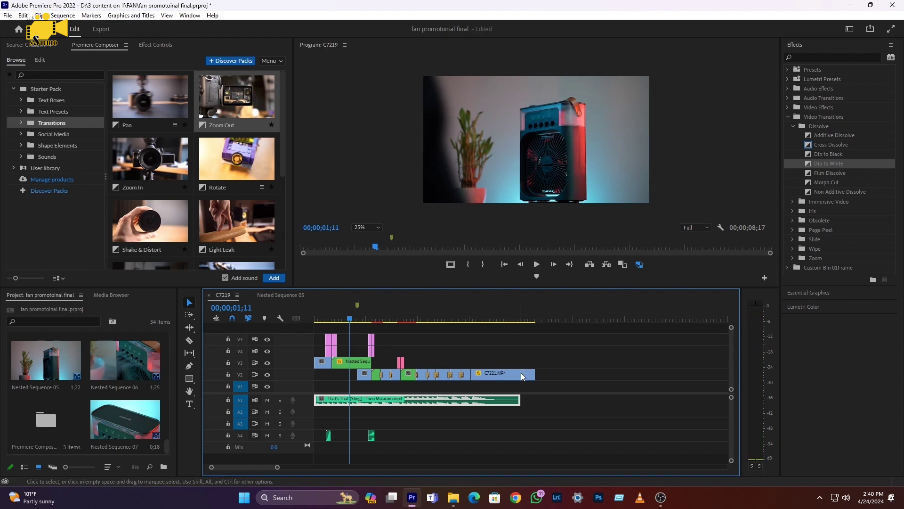
{"action": "left_click", "coordinate": [462, 321]}
{"action": "key", "text": "space"}
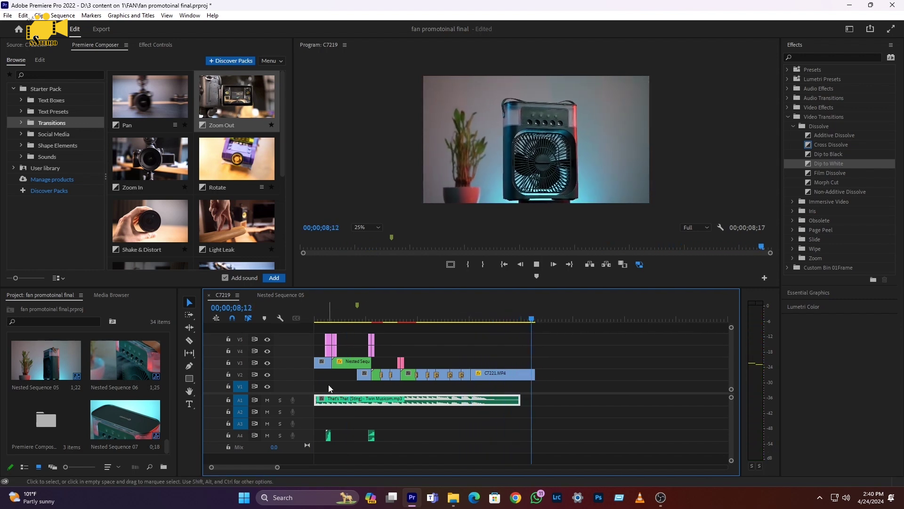
- Grade C7219 with Lumetri basic corrections: exposure 1.6, contrast -5.6, highlights 7.9, shadows 23.6 and blacks 1.1
{"action": "key", "text": "Home"}
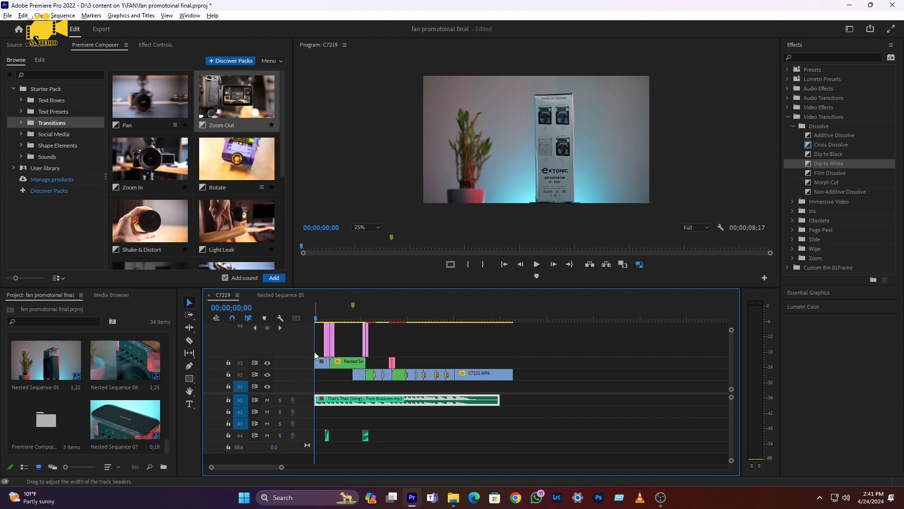
{"action": "key", "text": "equal"}
{"action": "key", "text": "equal"}
{"action": "key", "text": "equal"}
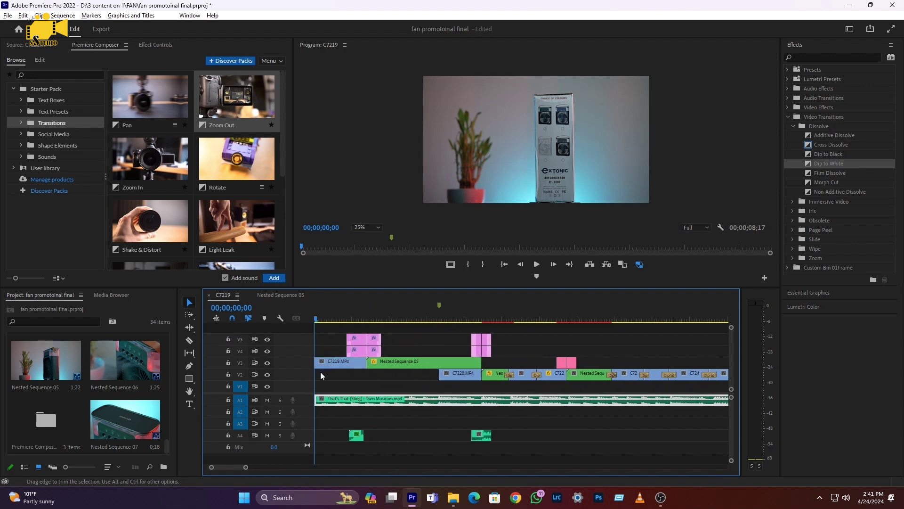
{"action": "left_click_drag", "start_coordinate": [327, 320], "coordinate": [334, 321]}
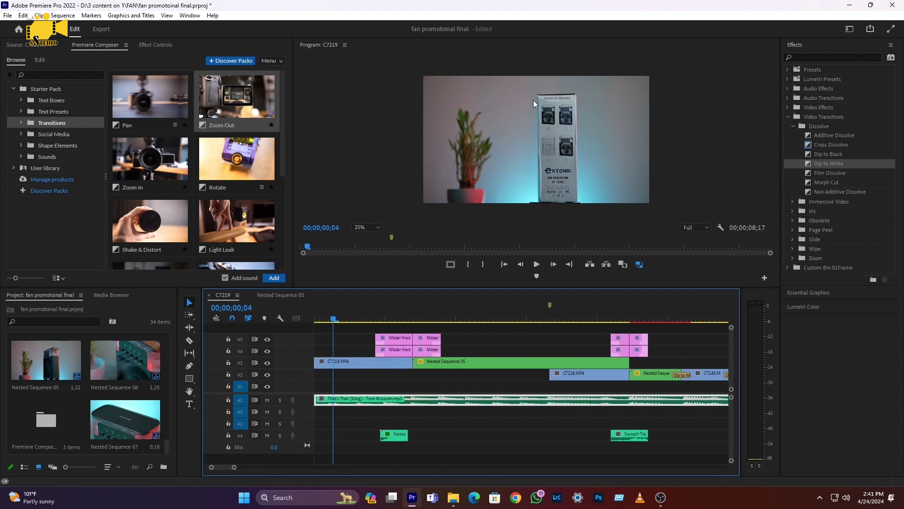
{"action": "left_click", "coordinate": [189, 16]}
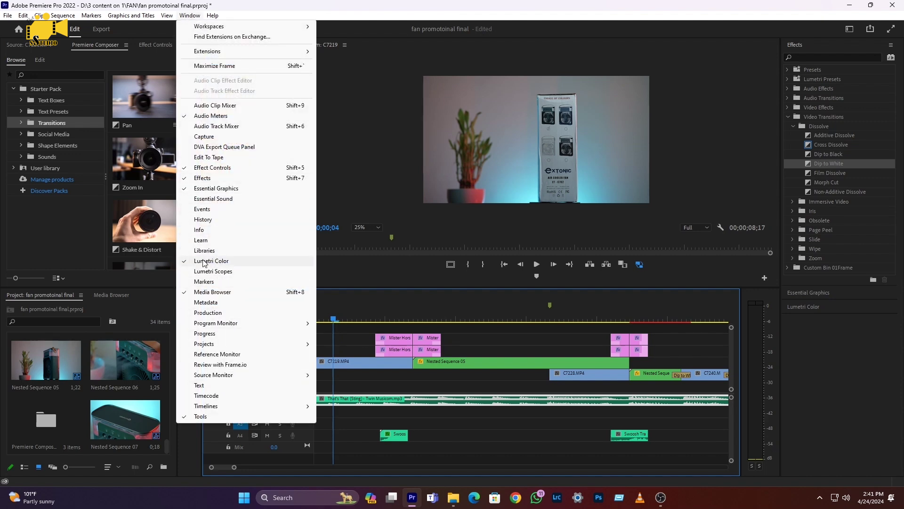
{"action": "left_click", "coordinate": [801, 307]}
{"action": "left_click", "coordinate": [791, 117]}
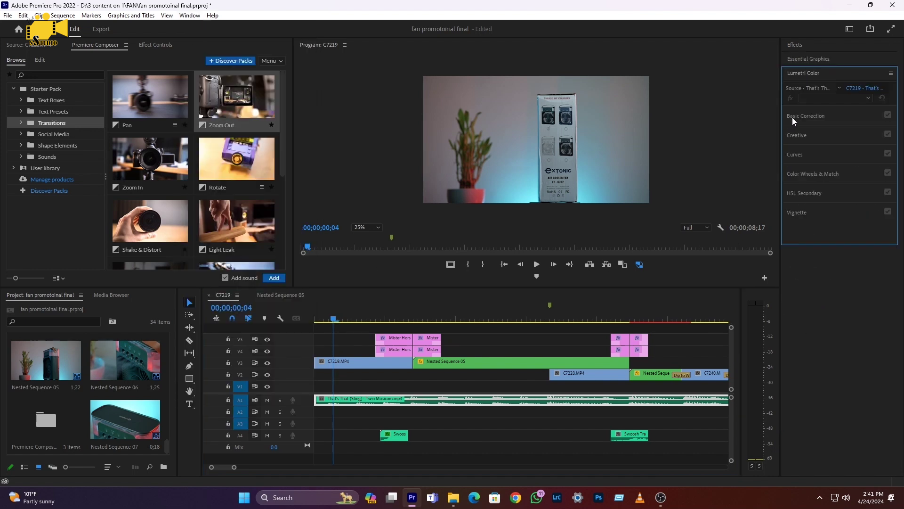
{"action": "left_click", "coordinate": [335, 360]}
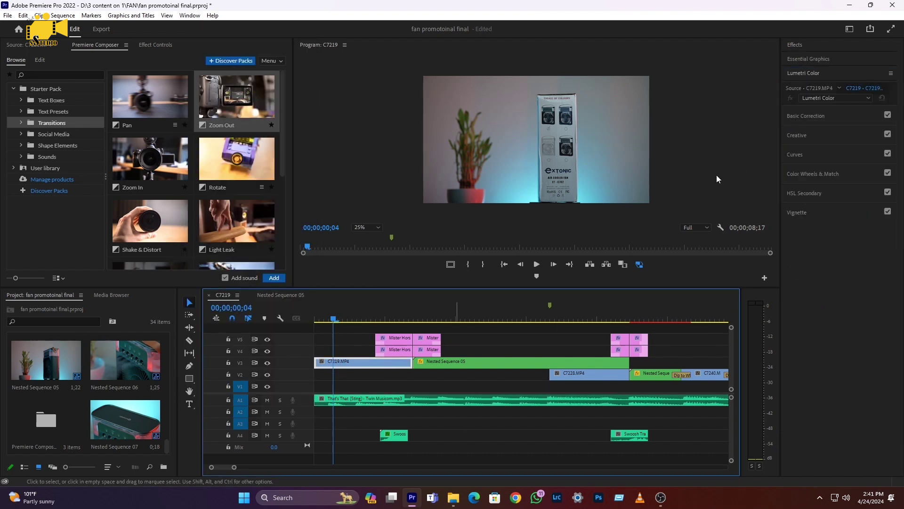
{"action": "left_click", "coordinate": [802, 115]}
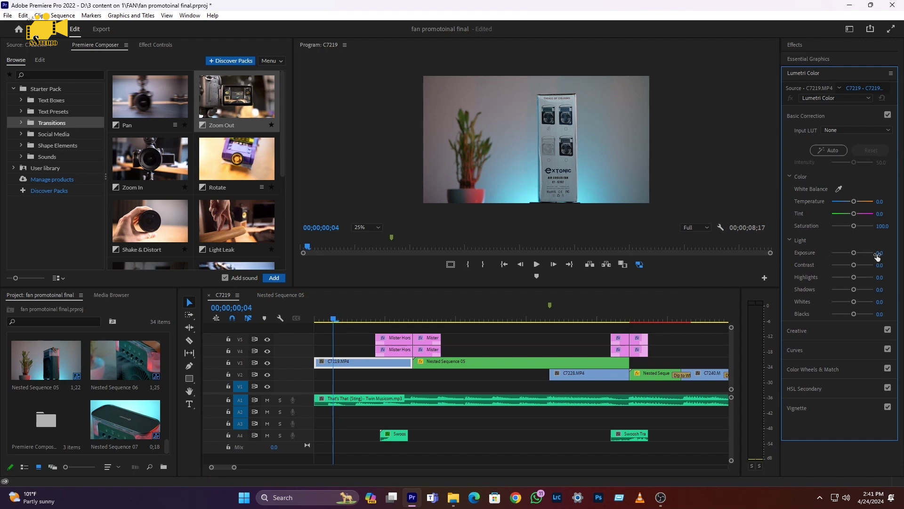
{"action": "left_click_drag", "start_coordinate": [852, 253], "coordinate": [858, 253]}
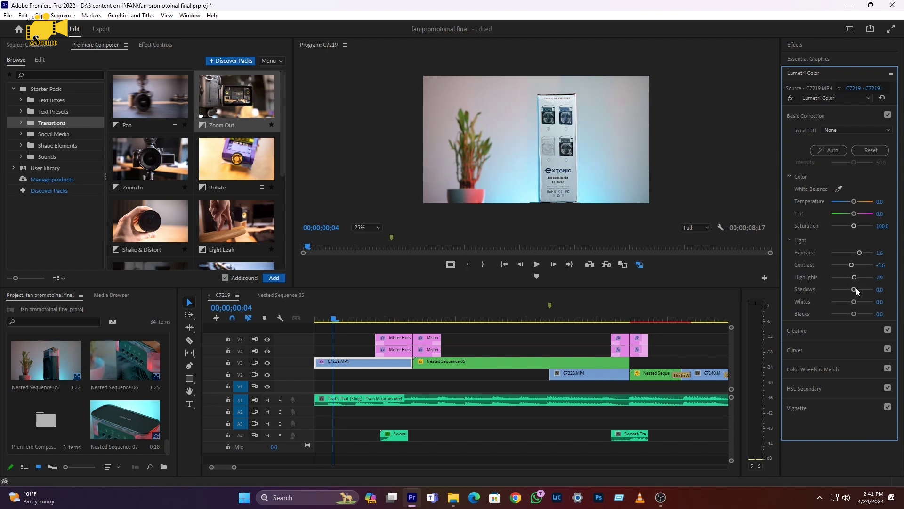
{"action": "left_click_drag", "start_coordinate": [855, 289], "coordinate": [857, 290]}
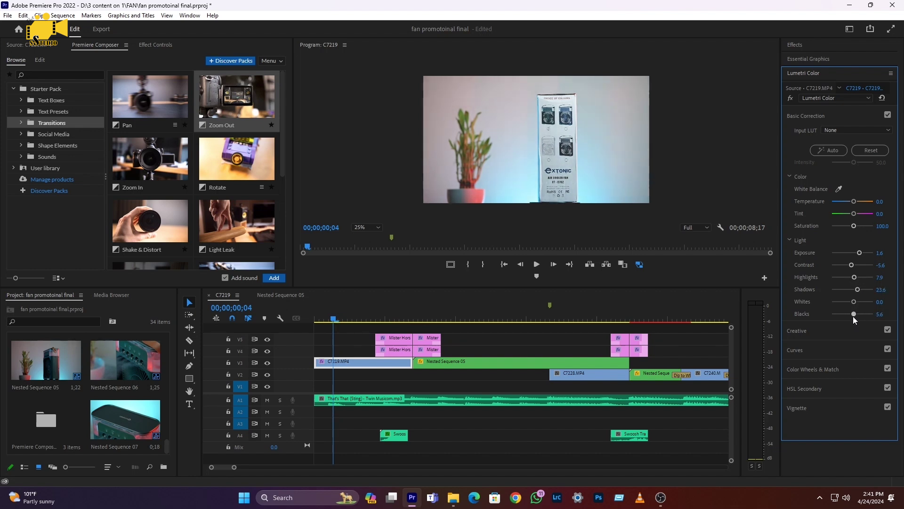
- Step frame by frame through the start of C7219 to review its colour grade
{"action": "left_click", "coordinate": [315, 314]}
{"action": "key", "text": "Right"}
{"action": "key", "text": "Right"}
{"action": "key", "text": "Right"}
{"action": "key", "text": "Right"}
{"action": "key", "text": "Right"}
{"action": "key", "text": "Right"}
{"action": "key", "text": "Right"}
{"action": "key", "text": "Left"}
{"action": "key", "text": "Left"}
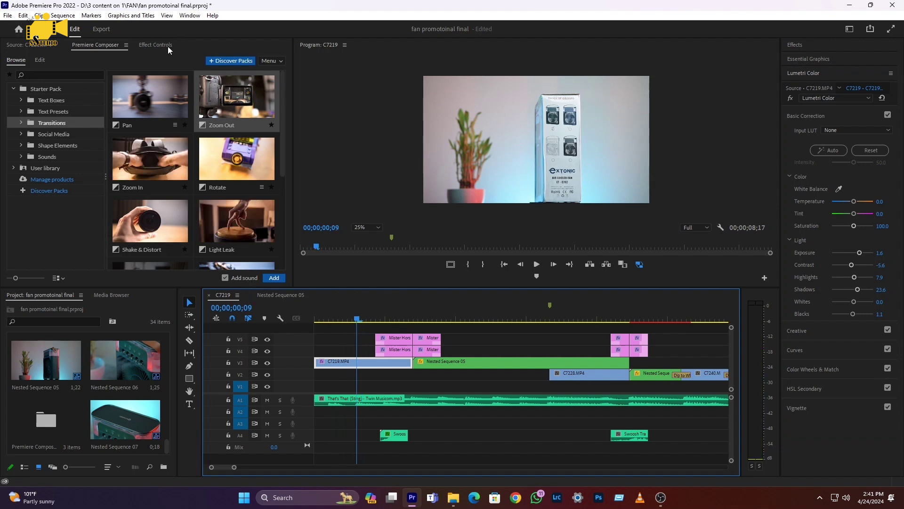
- Turn C7219's Lumetri Color effect off and back on to compare the original and graded image
{"action": "left_click", "coordinate": [156, 45]}
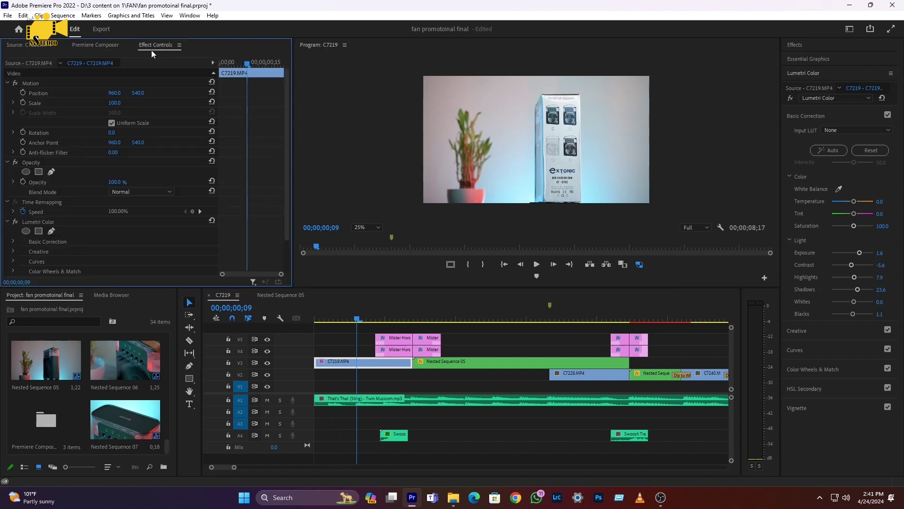
{"action": "left_click", "coordinate": [15, 222]}
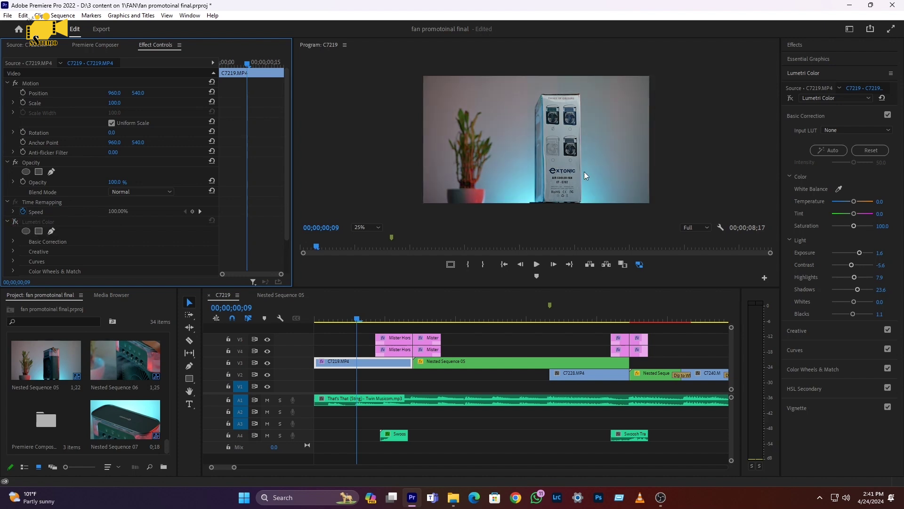
{"action": "left_click", "coordinate": [13, 222]}
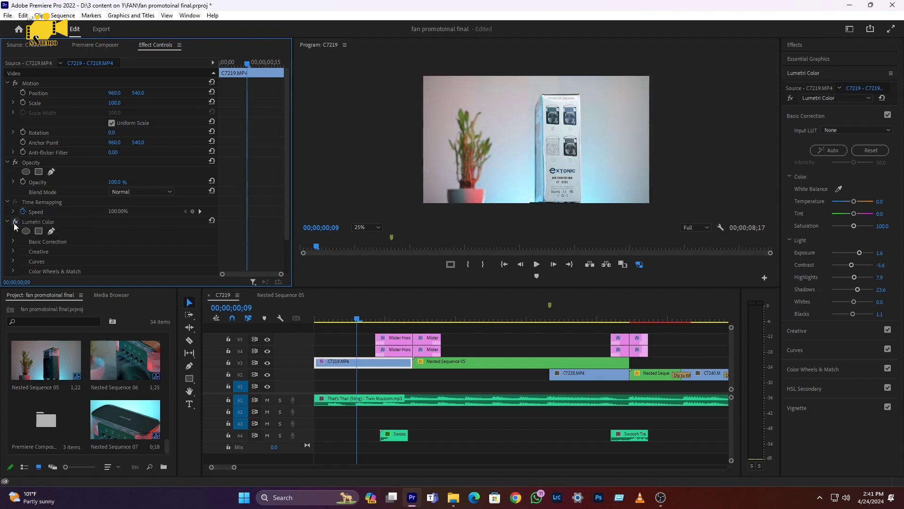
- Copy C7219 and paste only its Lumetri Color effect onto Nested Sequence 05, leaving motion, opacity and time remapping out
{"action": "right_click", "coordinate": [352, 363]}
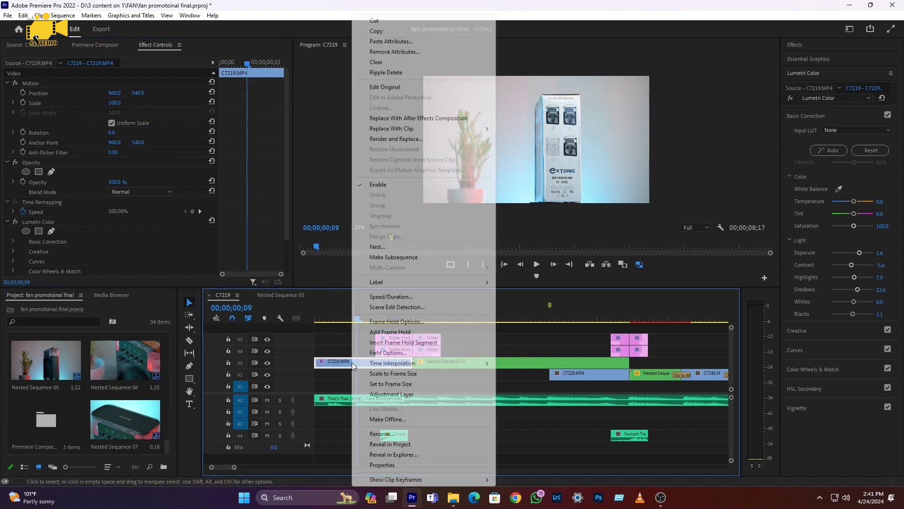
{"action": "left_click", "coordinate": [376, 31]}
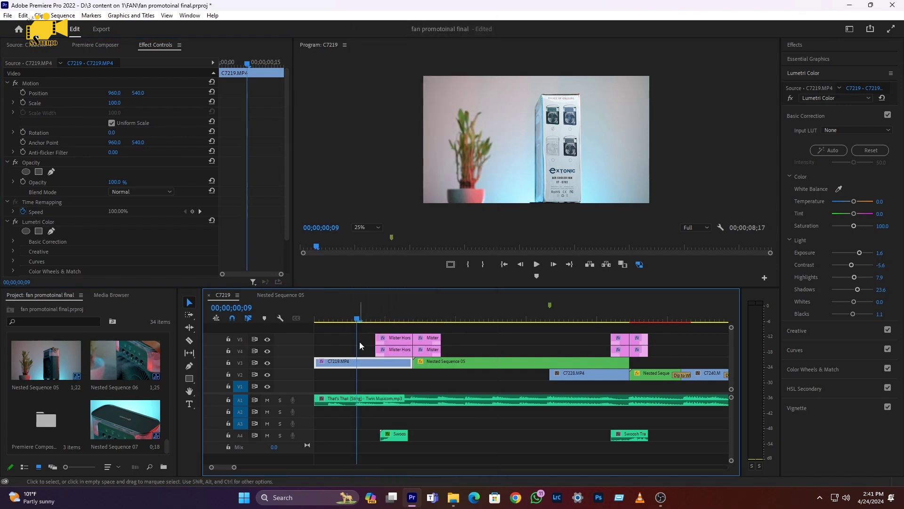
{"action": "key", "text": "space"}
{"action": "left_click", "coordinate": [486, 361]}
{"action": "right_click", "coordinate": [485, 361]}
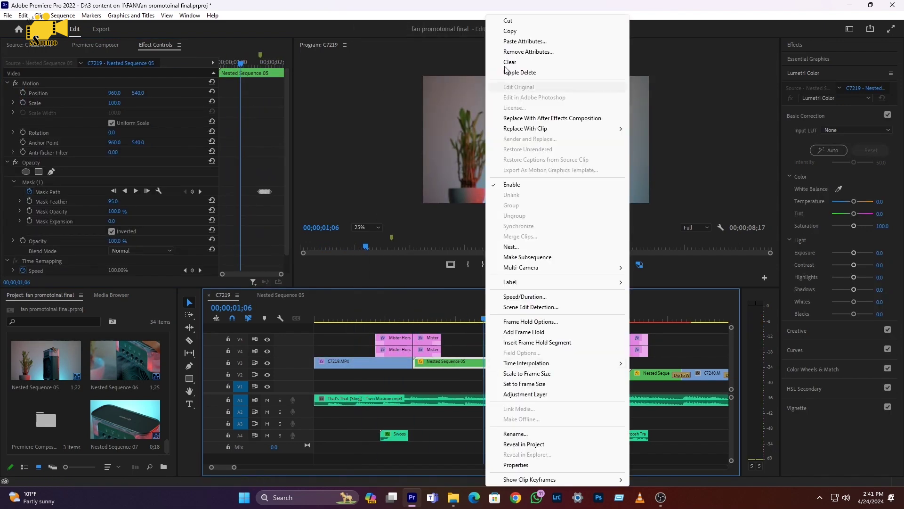
{"action": "left_click", "coordinate": [523, 42]}
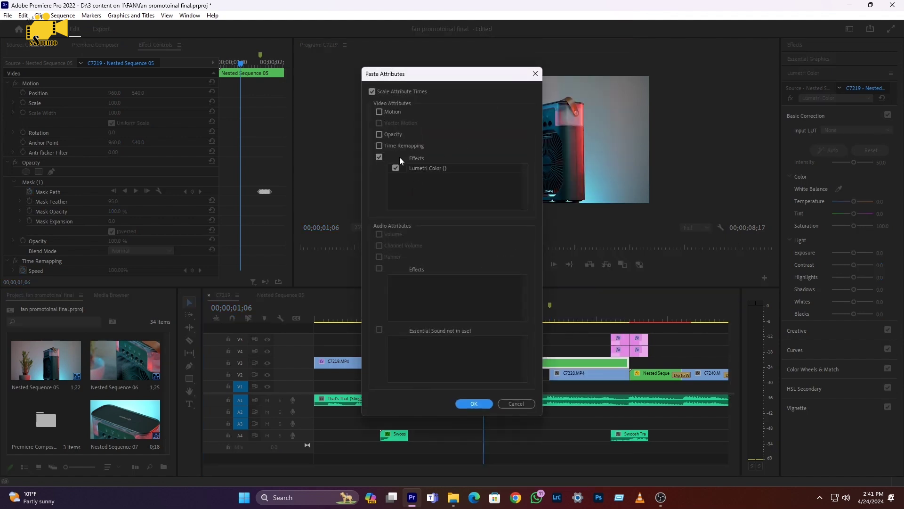
{"action": "left_click", "coordinate": [474, 403]}
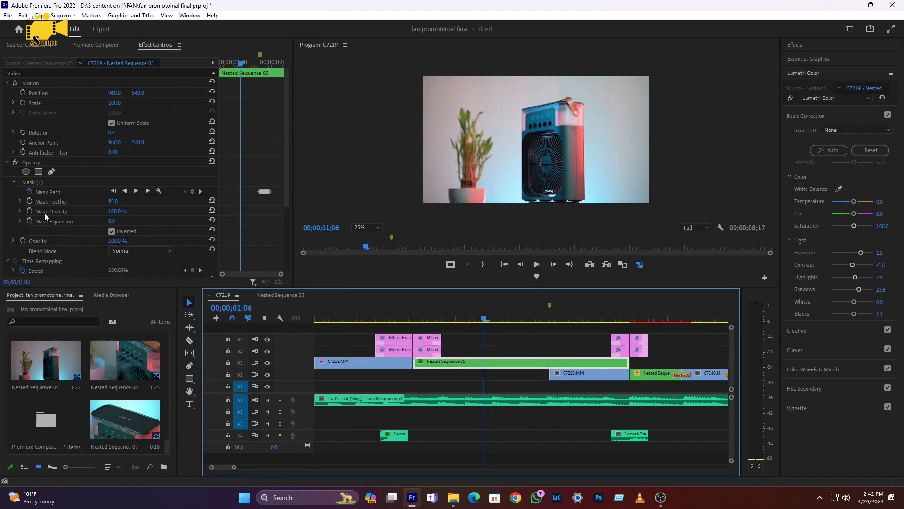
- Turn Nested Sequence 05's Lumetri Color effect off and back on to compare the original and graded image
{"action": "scroll", "coordinate": [10, 221], "scroll_direction": "down", "scroll_amount": 3}
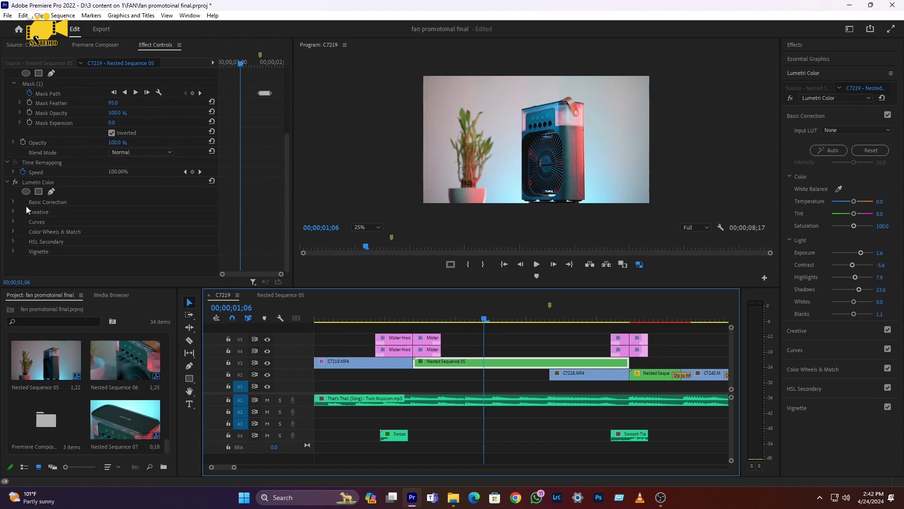
{"action": "left_click", "coordinate": [16, 183]}
{"action": "left_click", "coordinate": [16, 183]}
- Paste the copied Lumetri Color effect onto the first C7228 clip on V2
{"action": "key", "text": "space"}
{"action": "left_click", "coordinate": [513, 374]}
{"action": "right_click", "coordinate": [515, 374]}
{"action": "left_click", "coordinate": [546, 41]}
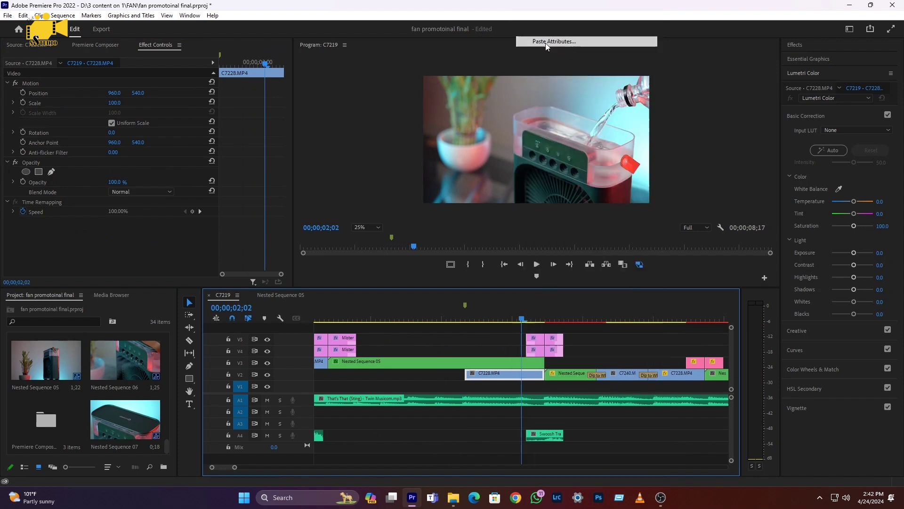
{"action": "left_click", "coordinate": [479, 401]}
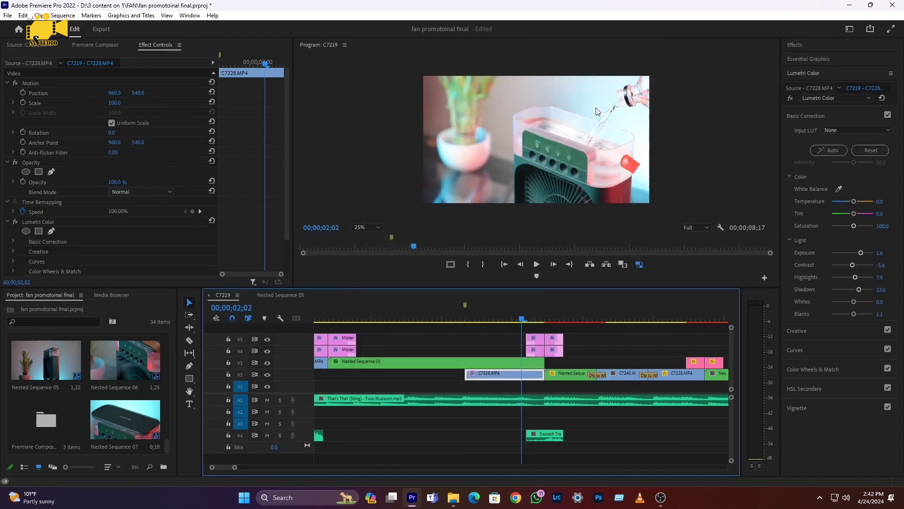
- Adjust C7228's grade to exposure 0.7, highlights -43.8 and shadows 43.8, and compare it with the effect off
{"action": "left_click_drag", "start_coordinate": [861, 252], "coordinate": [857, 252]}
{"action": "left_click_drag", "start_coordinate": [852, 253], "coordinate": [841, 278]}
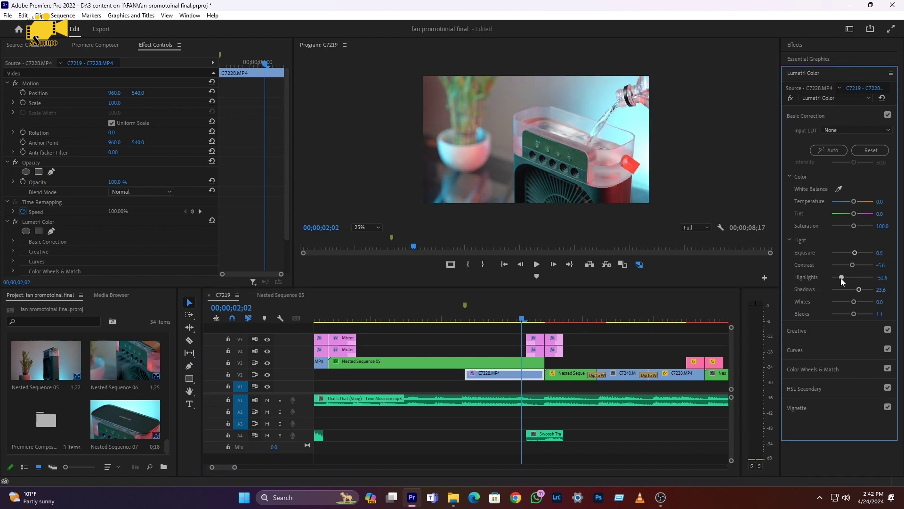
{"action": "left_click_drag", "start_coordinate": [855, 252], "coordinate": [855, 253]}
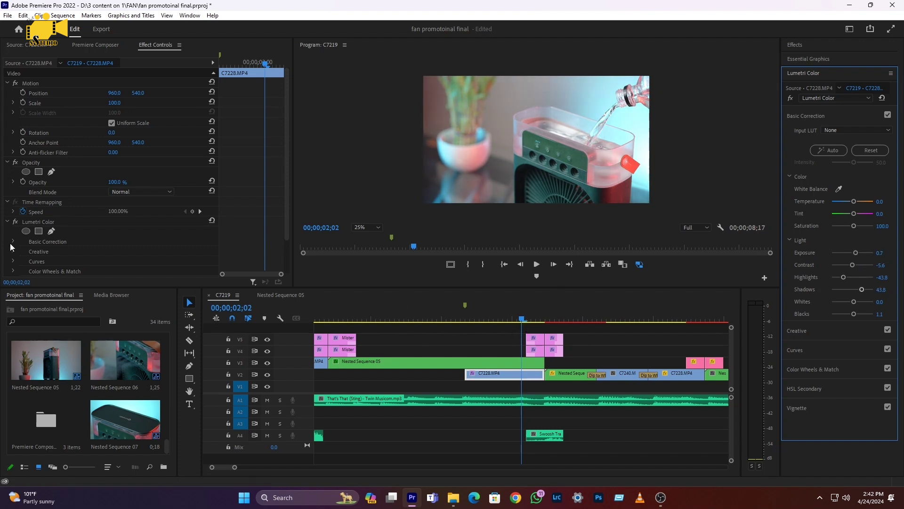
{"action": "left_click", "coordinate": [18, 220]}
{"action": "left_click", "coordinate": [17, 221]}
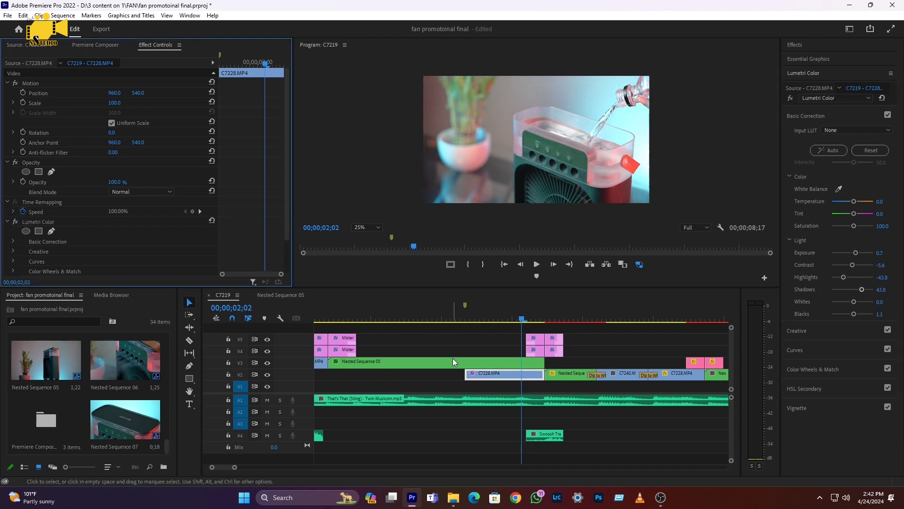
- Paste the copied Lumetri Color grade onto the V2 clips between the first C7228 and C7221, including Nested Sequence 07
{"action": "scroll", "coordinate": [453, 362], "scroll_direction": "down", "scroll_amount": 3}
{"action": "key", "text": "space"}
{"action": "key", "text": "space"}
{"action": "left_click", "coordinate": [493, 317]}
{"action": "right_click", "coordinate": [488, 375]}
{"action": "left_click", "coordinate": [524, 52]}
{"action": "left_click_drag", "start_coordinate": [493, 318], "coordinate": [541, 329]}
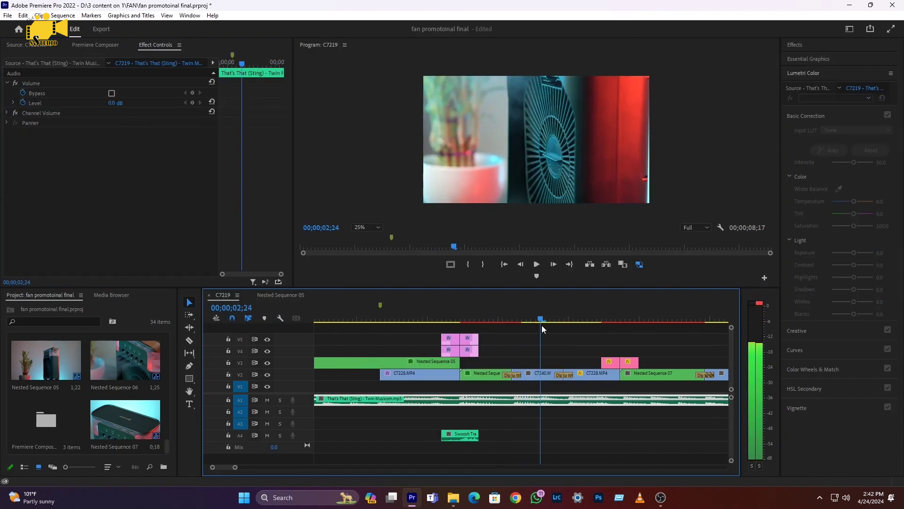
{"action": "left_click", "coordinate": [542, 374]}
{"action": "left_click_drag", "start_coordinate": [853, 253], "coordinate": [854, 254]}
{"action": "left_click_drag", "start_coordinate": [542, 318], "coordinate": [585, 347]}
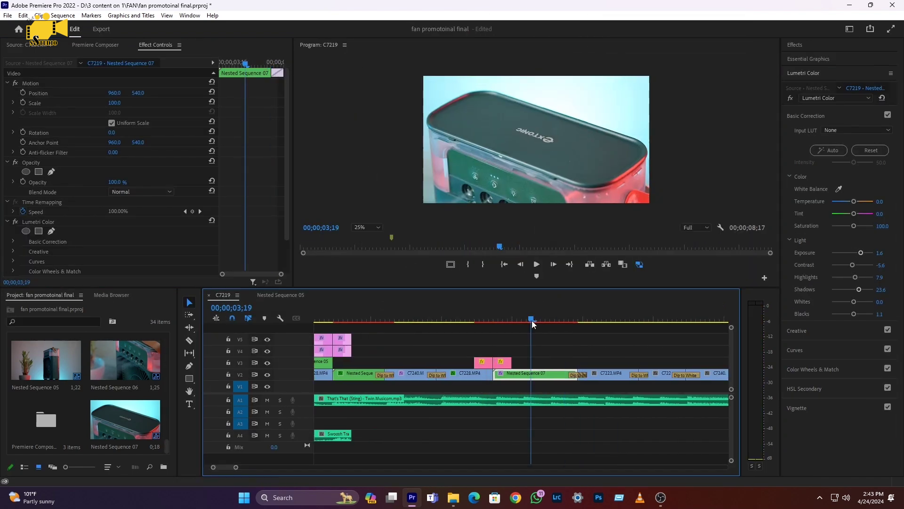
{"action": "right_click", "coordinate": [557, 376]}
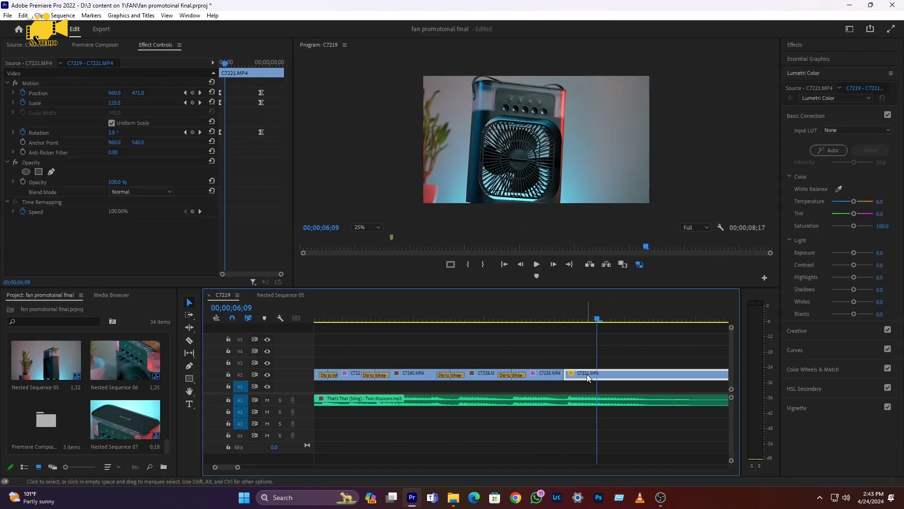
- Paste the copied Lumetri Color effect onto the closing clip C7221 and play it
{"action": "right_click", "coordinate": [587, 374]}
{"action": "left_click", "coordinate": [623, 41]}
{"action": "left_click", "coordinate": [466, 403]}
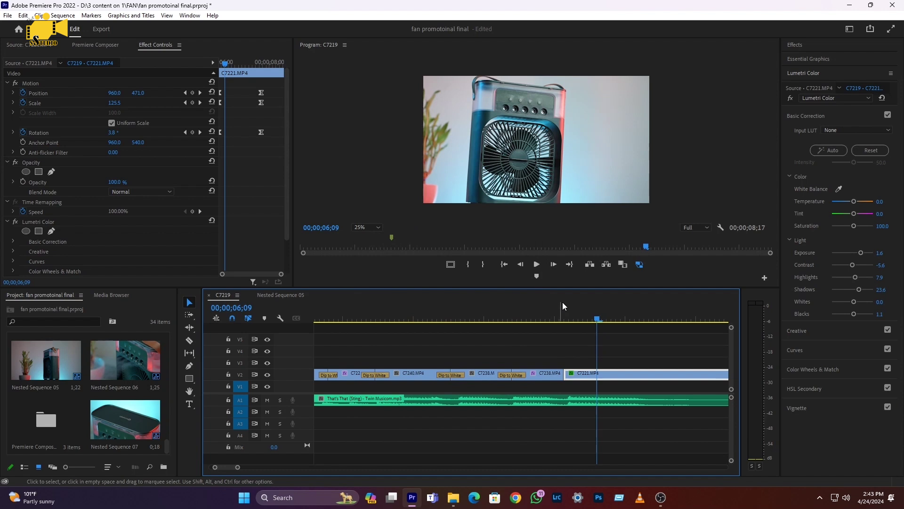
{"action": "key", "text": "space"}
- Expand track V2 and fade out C7221 with opacity keyframes from 00;00;08;00, where the music ends, to the clip's end
{"action": "key", "text": "minus"}
{"action": "key", "text": "minus"}
{"action": "key", "text": "minus"}
{"action": "key", "text": "minus"}
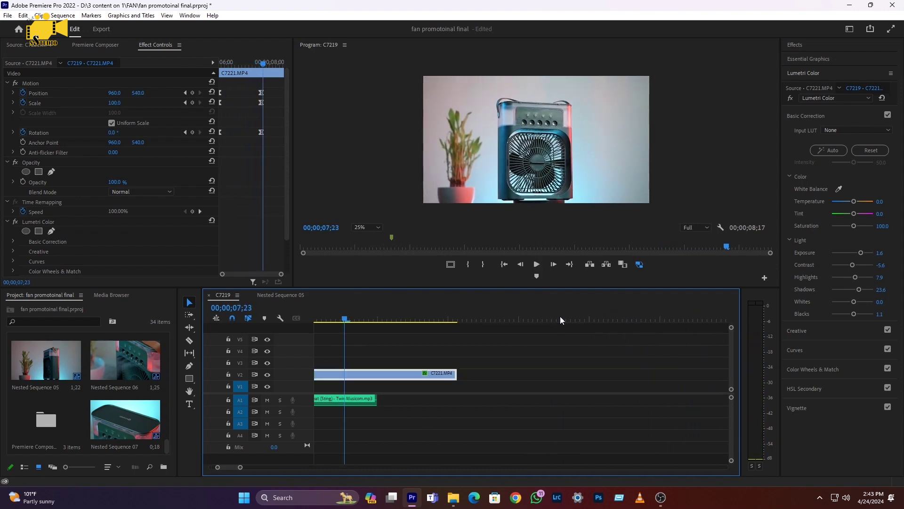
{"action": "double_click", "coordinate": [294, 375]}
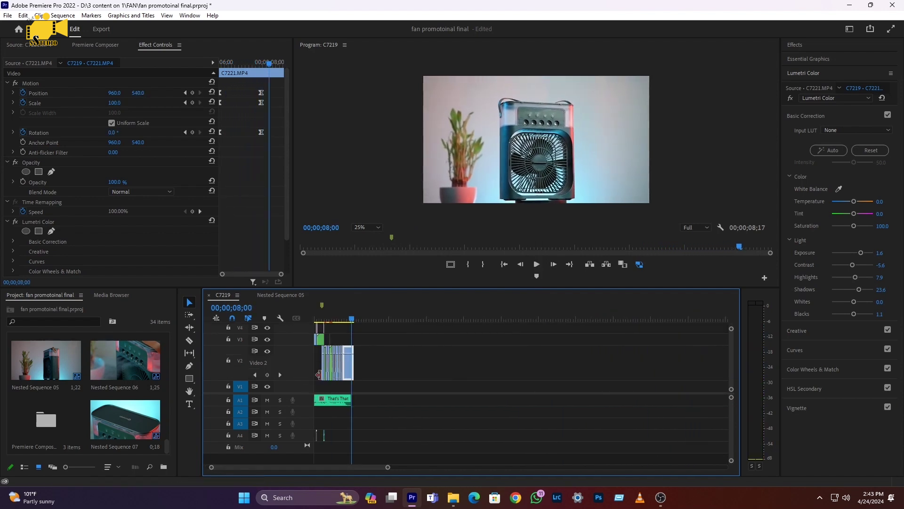
{"action": "key", "text": "equal"}
{"action": "key", "text": "equal"}
{"action": "key", "text": "equal"}
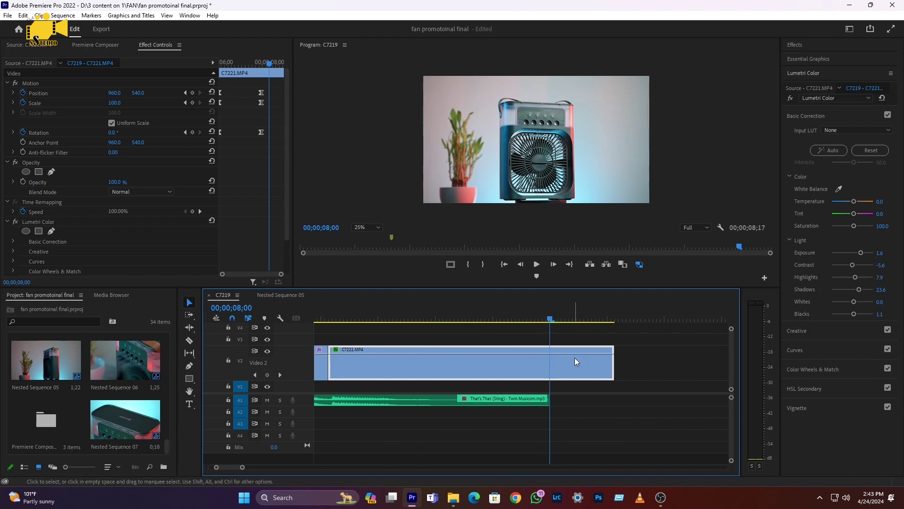
{"action": "key", "text": "p"}
{"action": "left_click", "coordinate": [550, 354]}
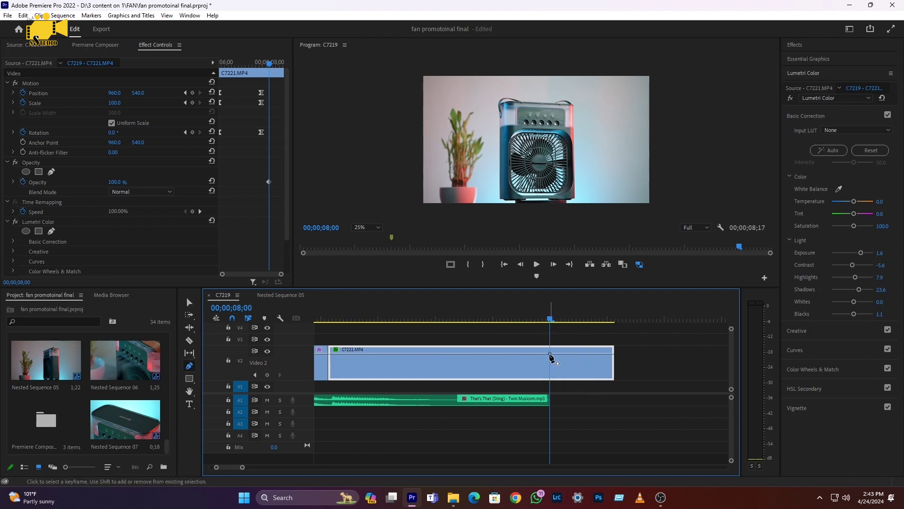
{"action": "left_click_drag", "start_coordinate": [559, 357], "coordinate": [613, 376]}
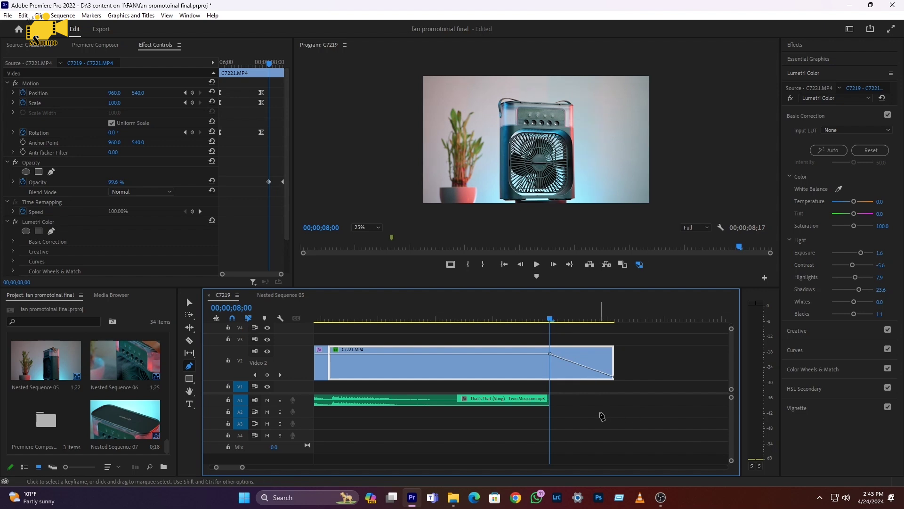
- Play C7221 from 00;00;06;16 to check the fade-out at the end
{"action": "key", "text": "minus"}
{"action": "left_click", "coordinate": [509, 319]}
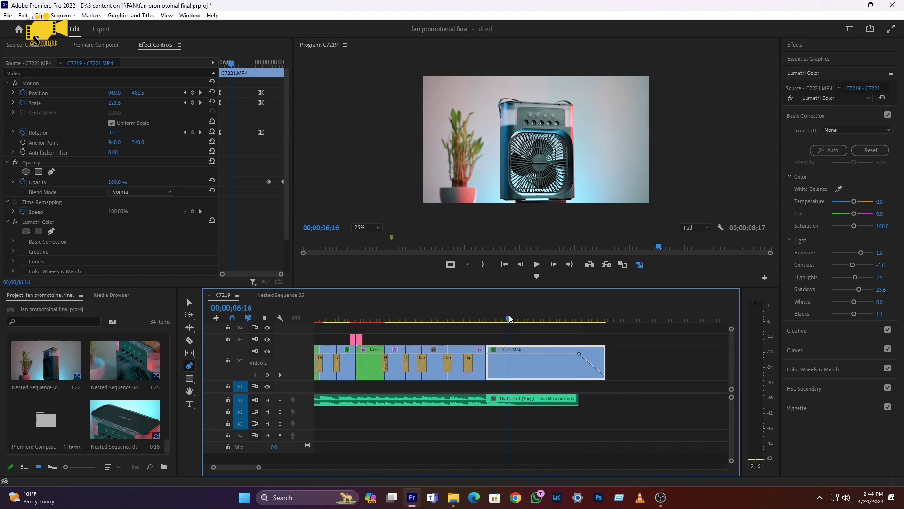
{"action": "key", "text": "space"}
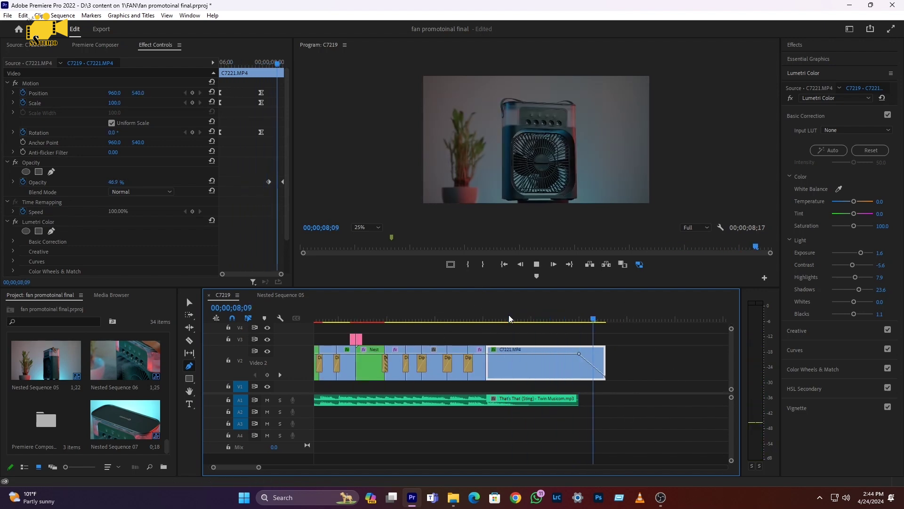
- Collapse track V2 and return the playhead to the start of the sequence
{"action": "key", "text": "minus"}
{"action": "key", "text": "minus"}
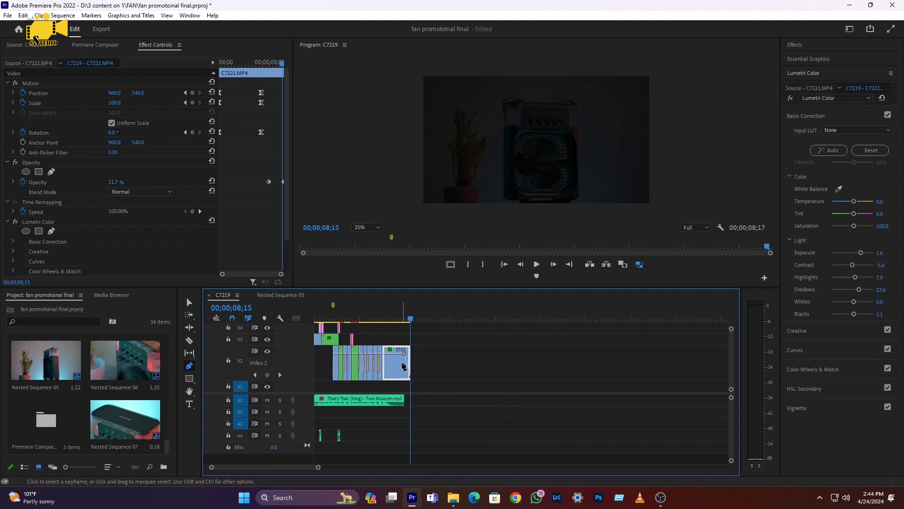
{"action": "double_click", "coordinate": [302, 363]}
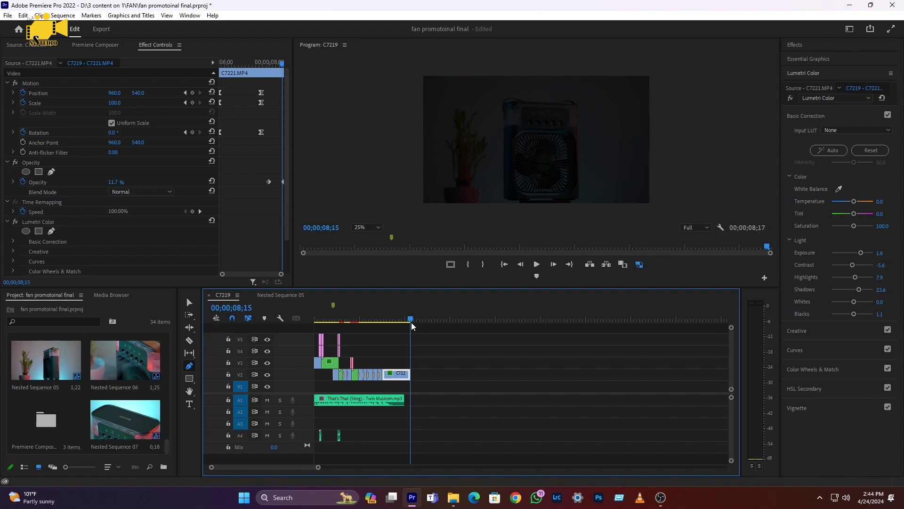
{"action": "key", "text": "Home"}
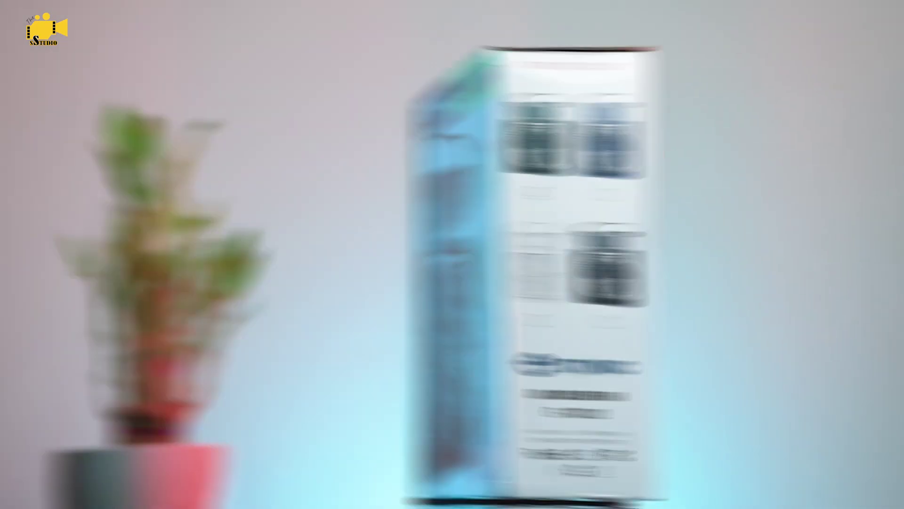